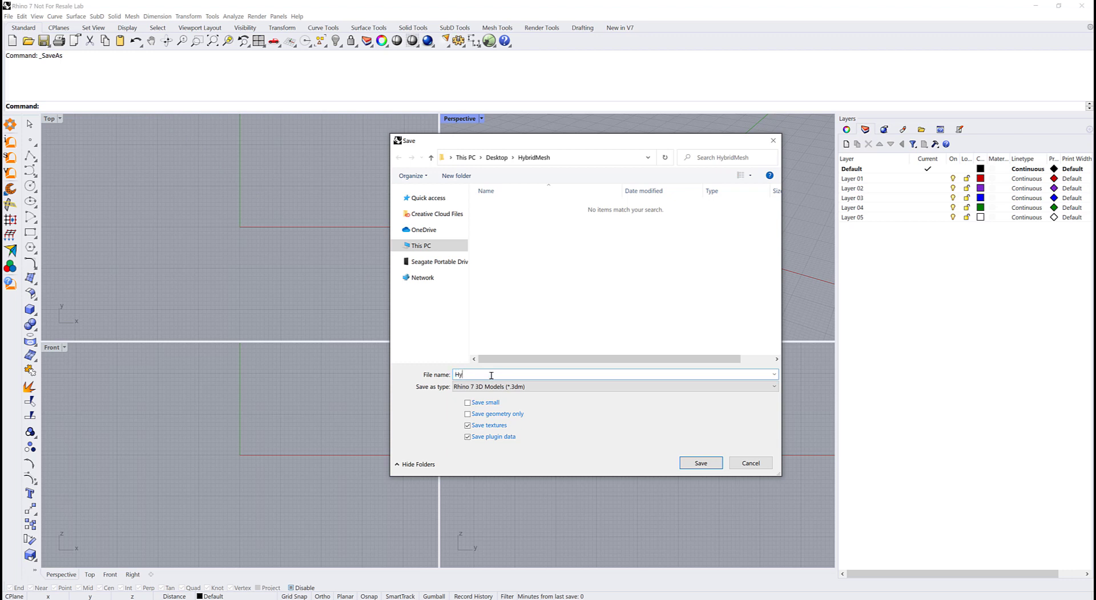
- Save the project as HybridMesh in the HybridMesh folder and create an incremental save of it
key("Return")
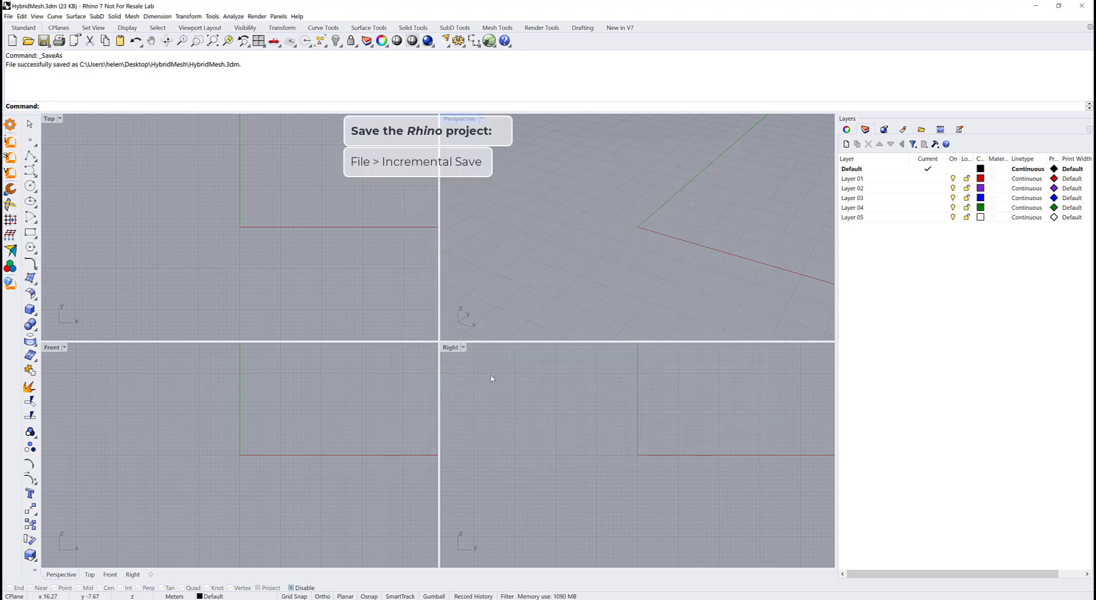
left_click(4, 18)
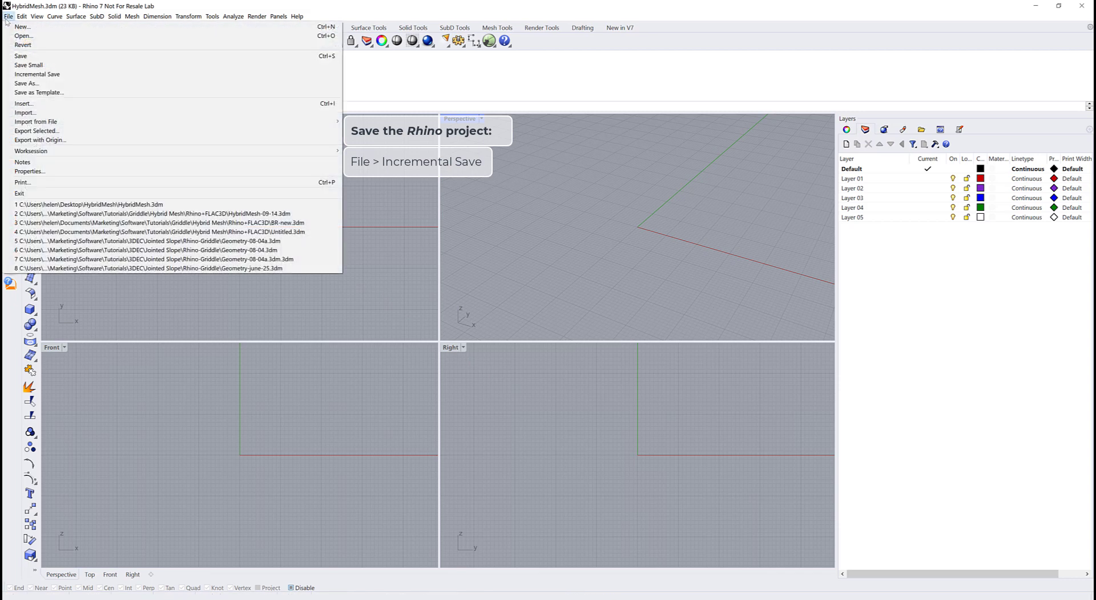
left_click(98, 79)
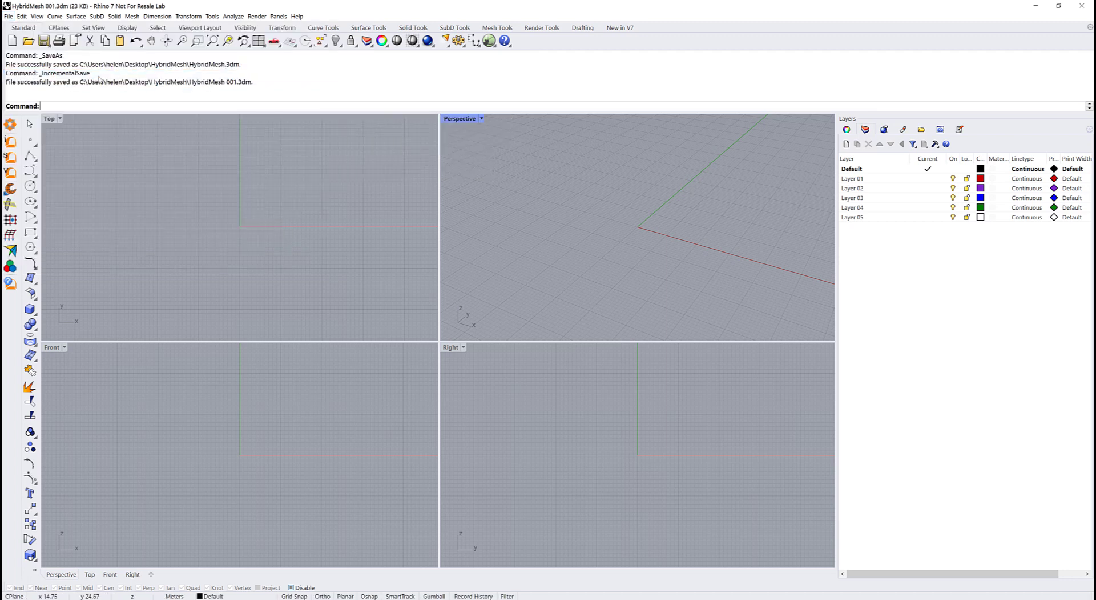
- Delete the unused layers Layer 01 through Layer 05, leaving only the Default layer
left_click(862, 218)
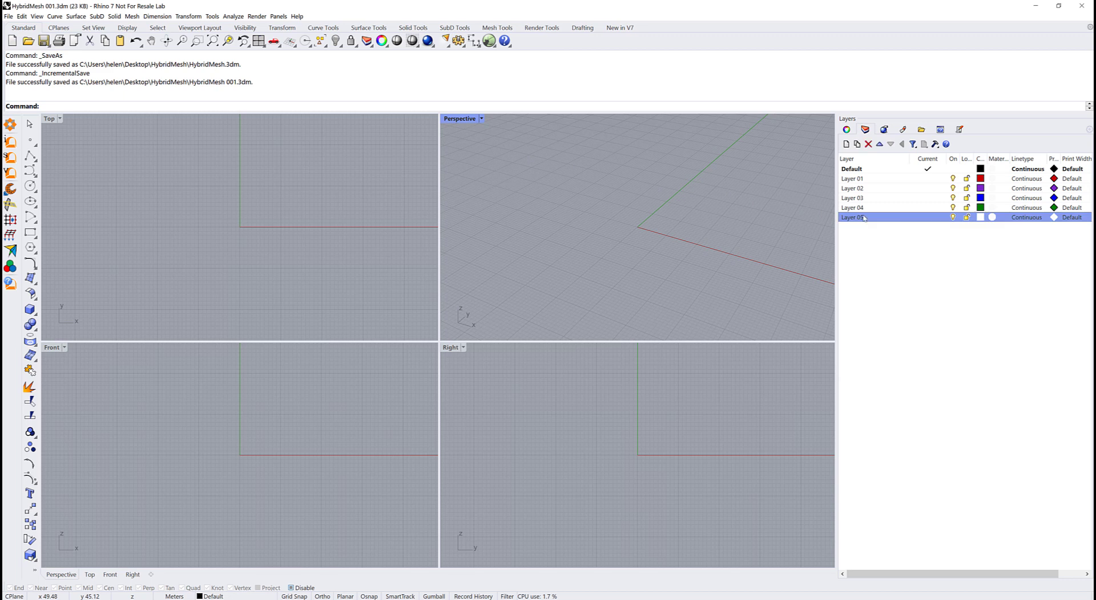
left_click(877, 179, "shift")
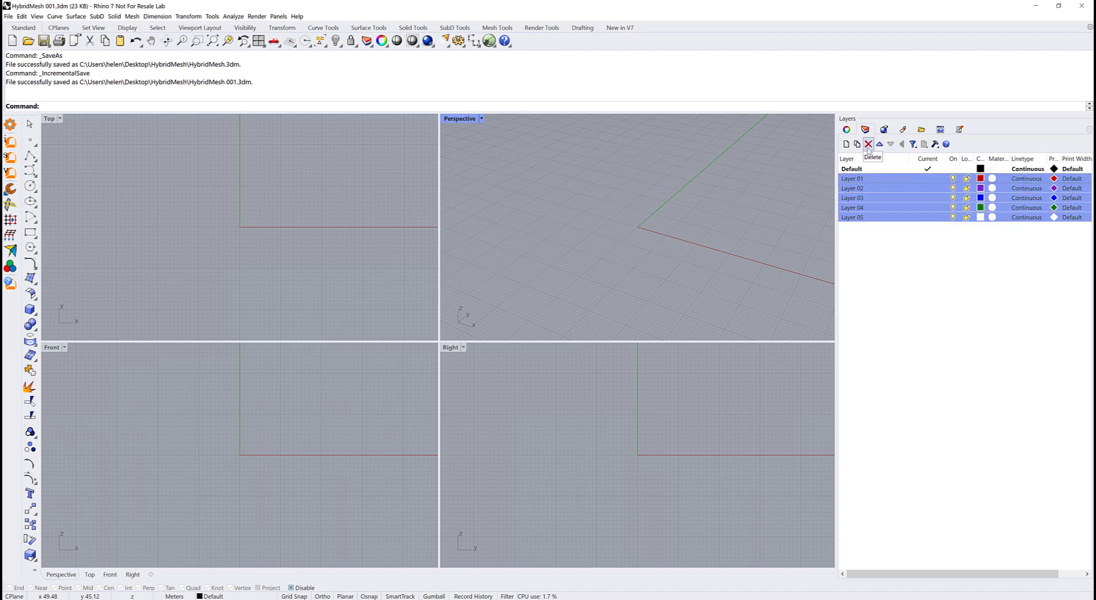
left_click(868, 144)
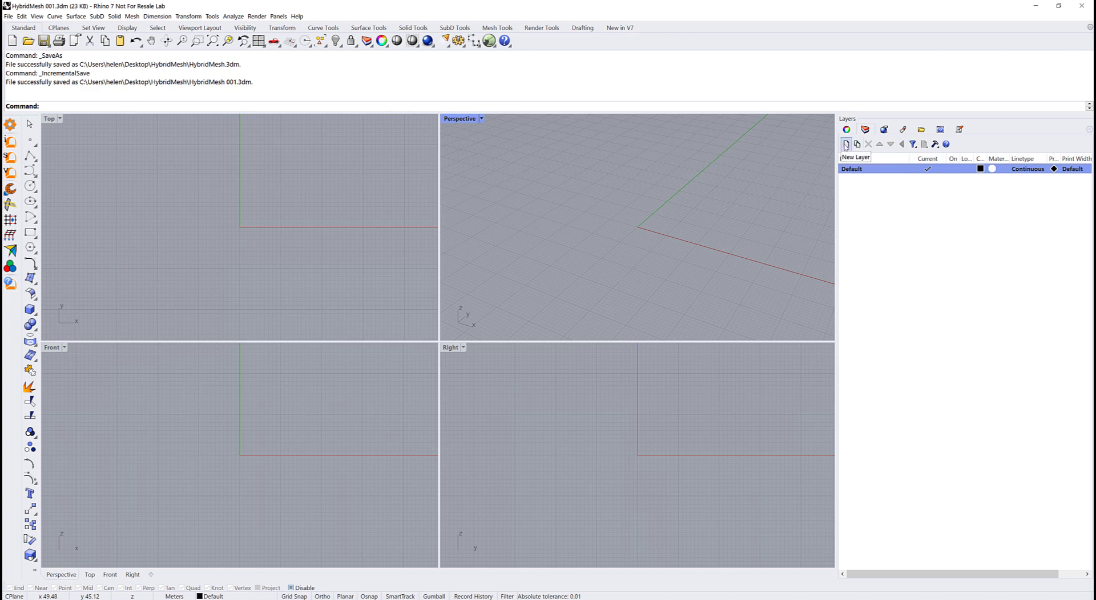
- Create a new layer named TunnelLinerSurface
left_click(845, 145)
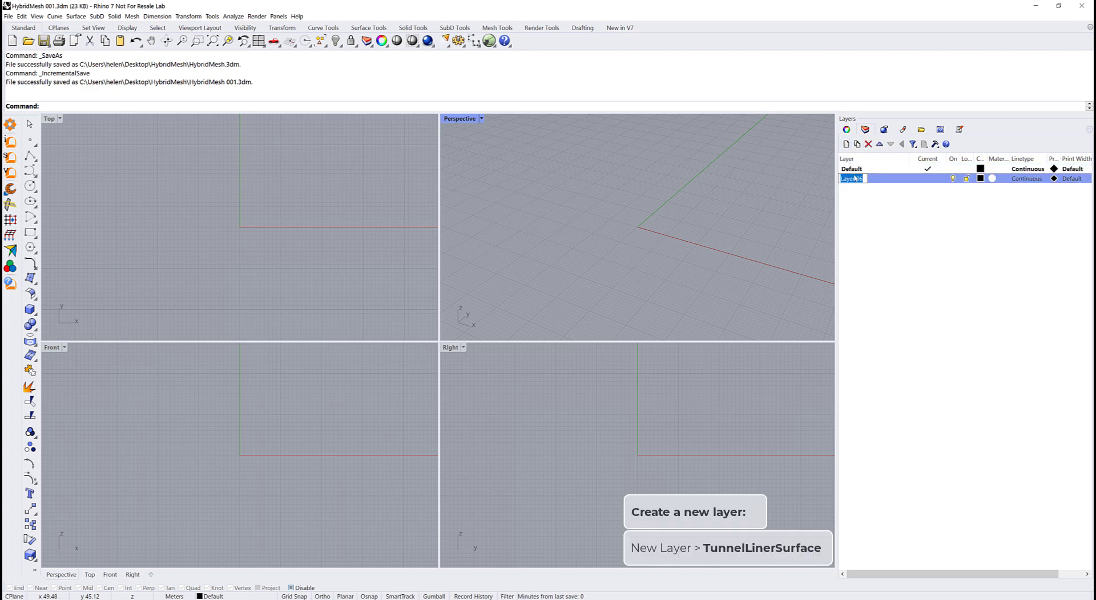
type("TunnelLinerSurface")
key("Return")
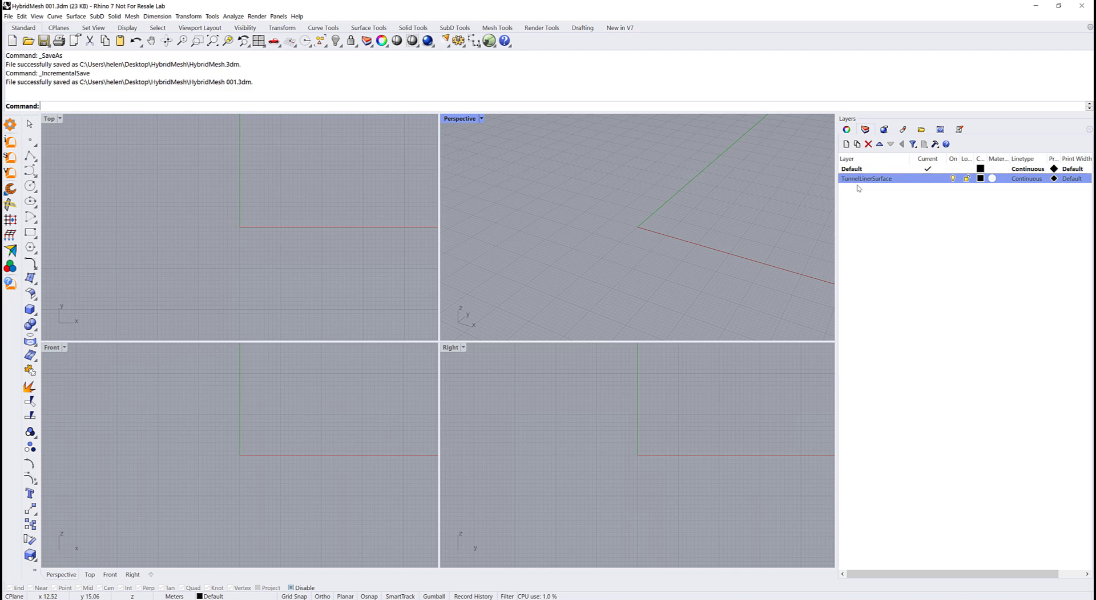
- In the maximized Front view, draw an arc centred at 0,0 from 9,0 to 0,9
left_click(53, 348)
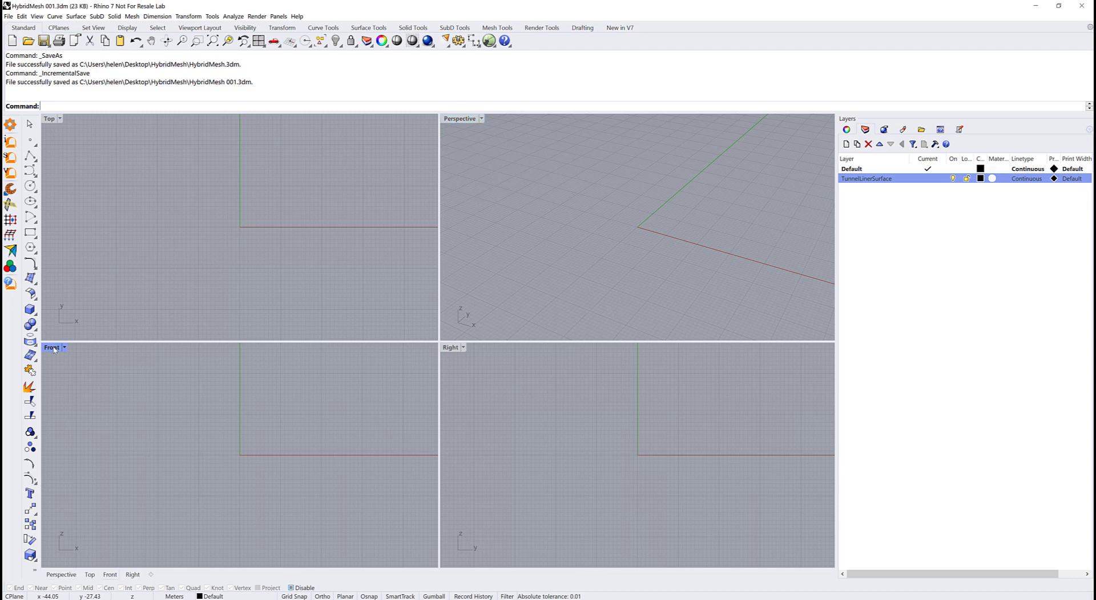
double_click(53, 347)
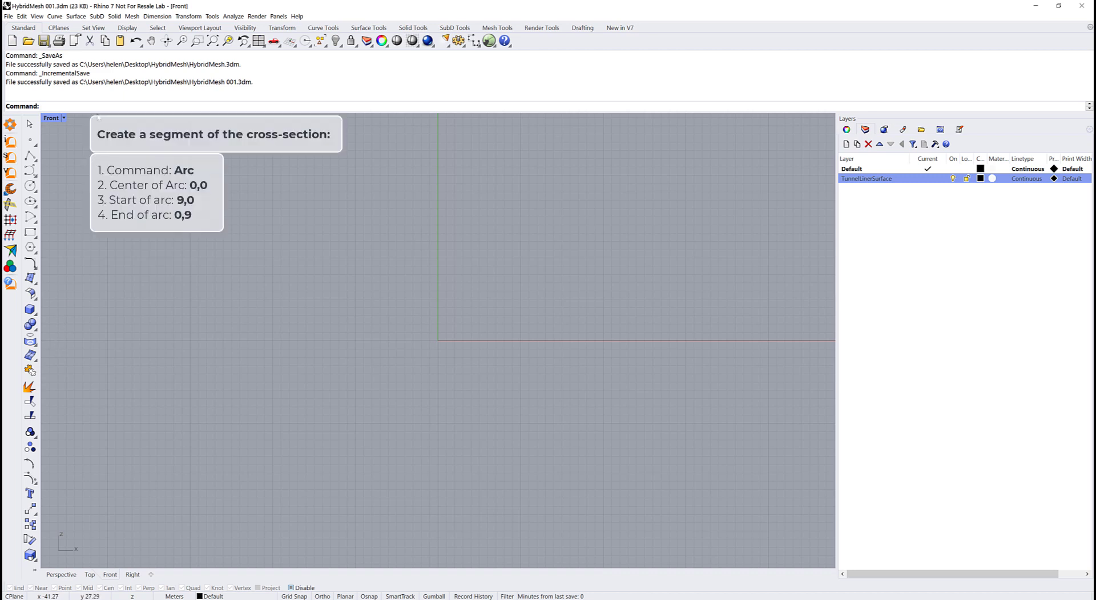
type("Arc")
key("Return")
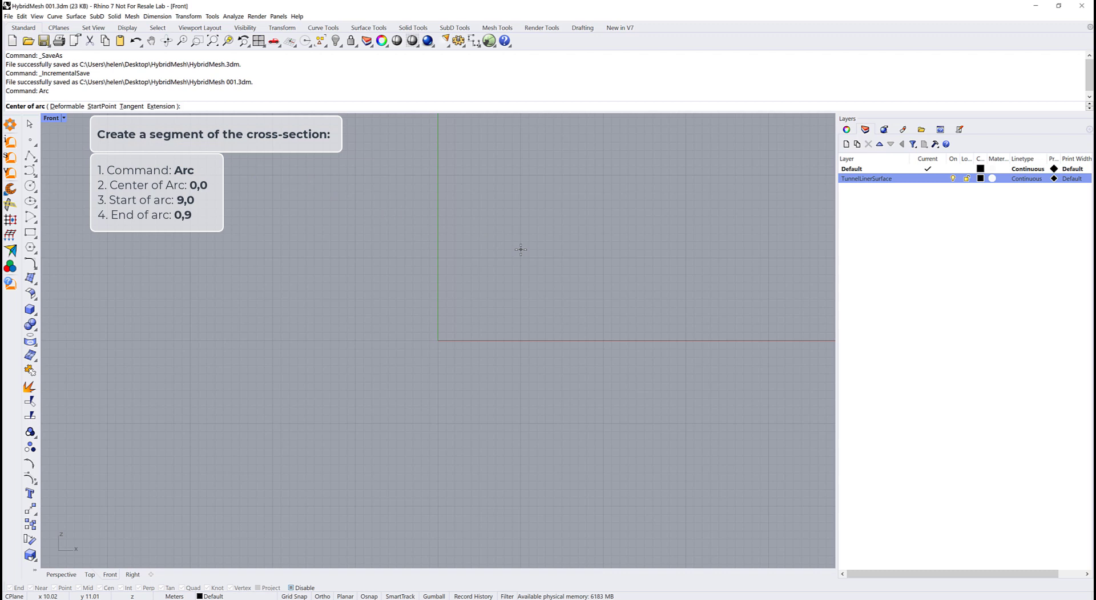
type("0,0")
key("Return")
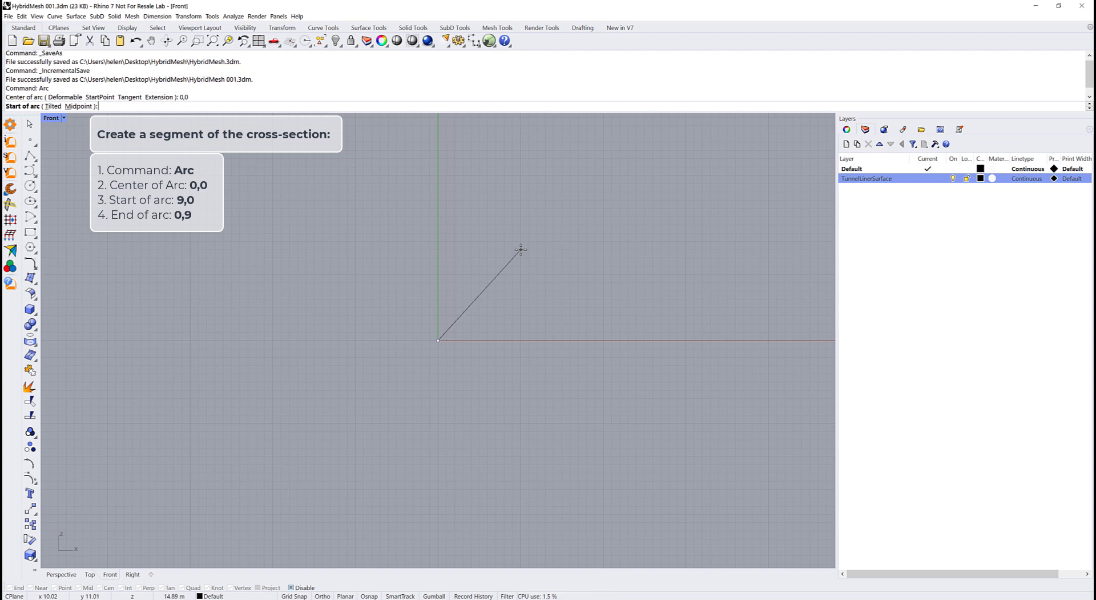
type("9,0")
key("Return")
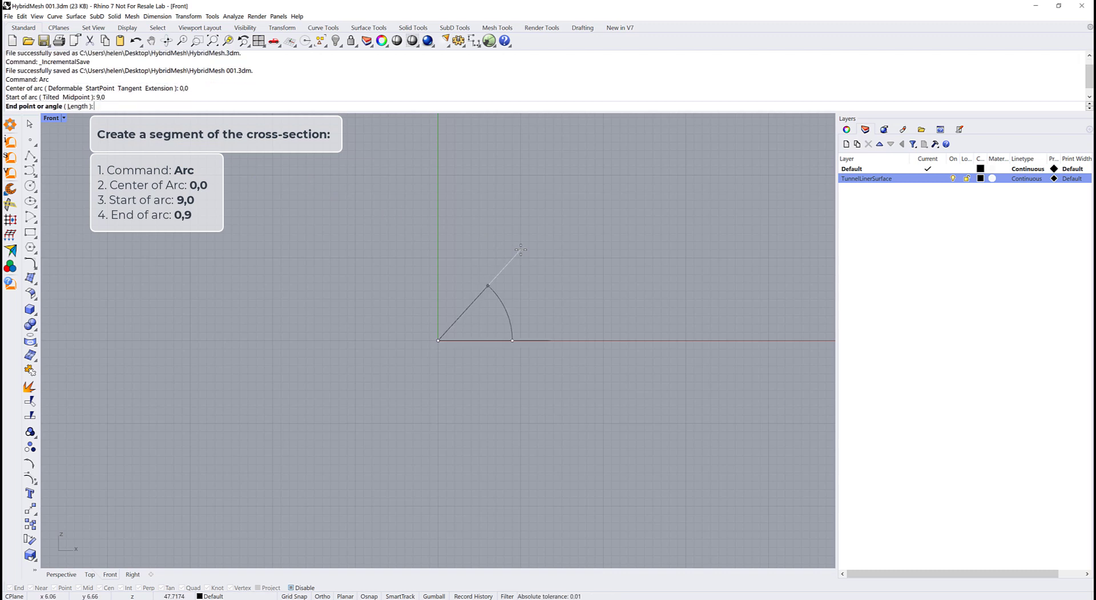
type("0,9")
key("Return")
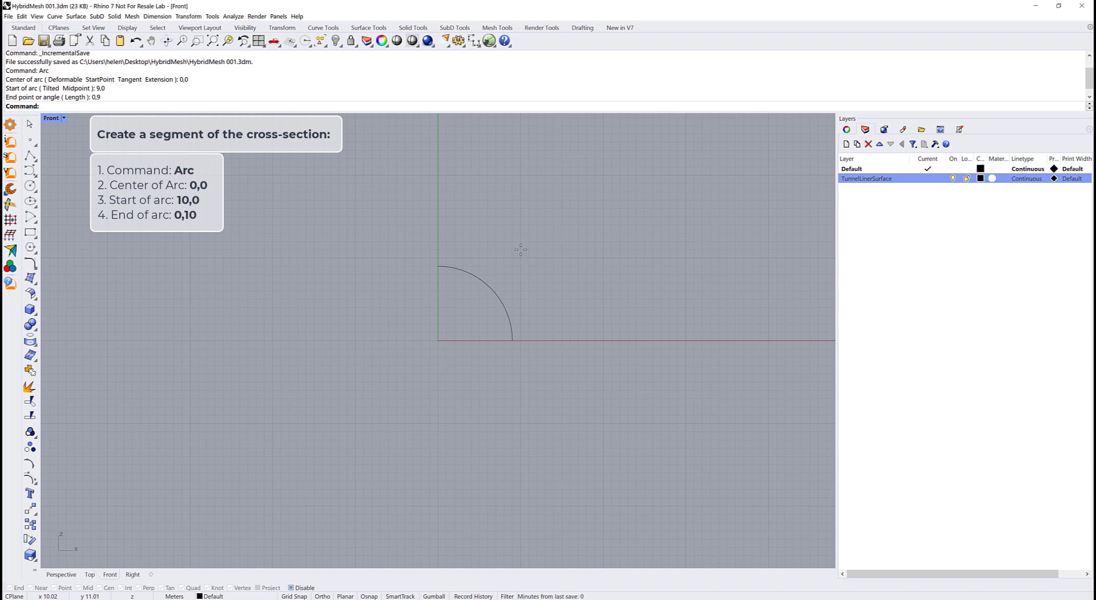
- Draw a second, outer arc centred at 0,0 from 10,0 to 0,10
type("Arc")
key("Return")
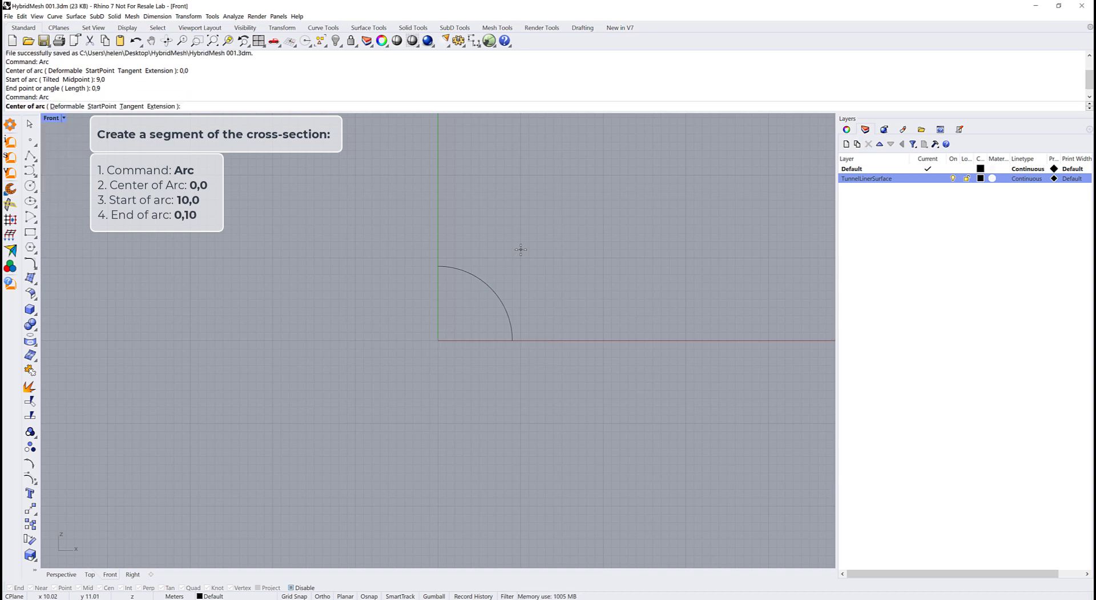
type("0,0")
key("Return")
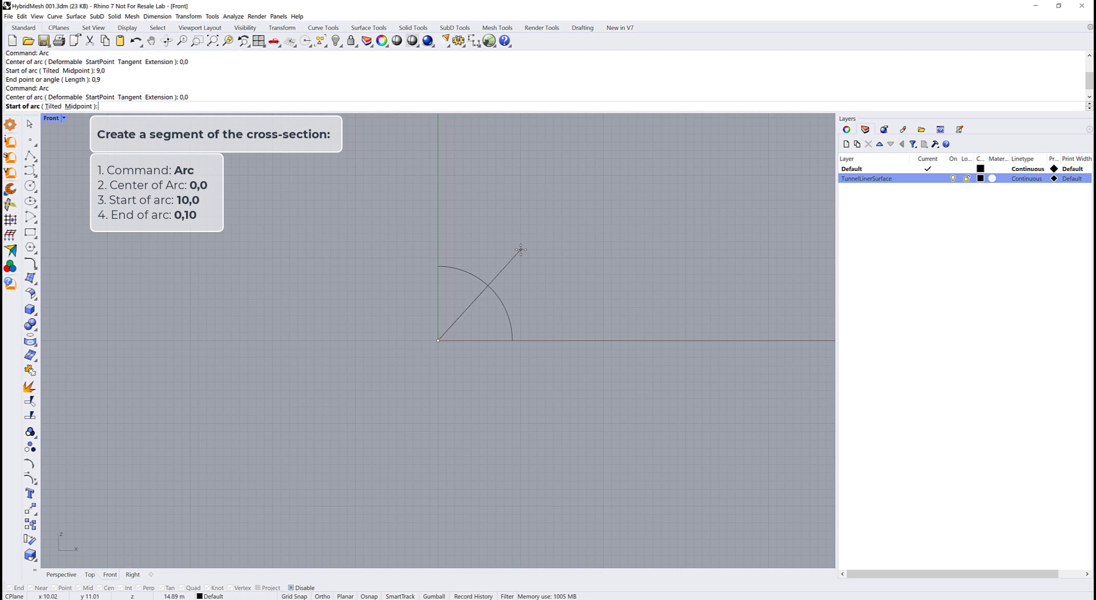
type("10,0")
key("Return")
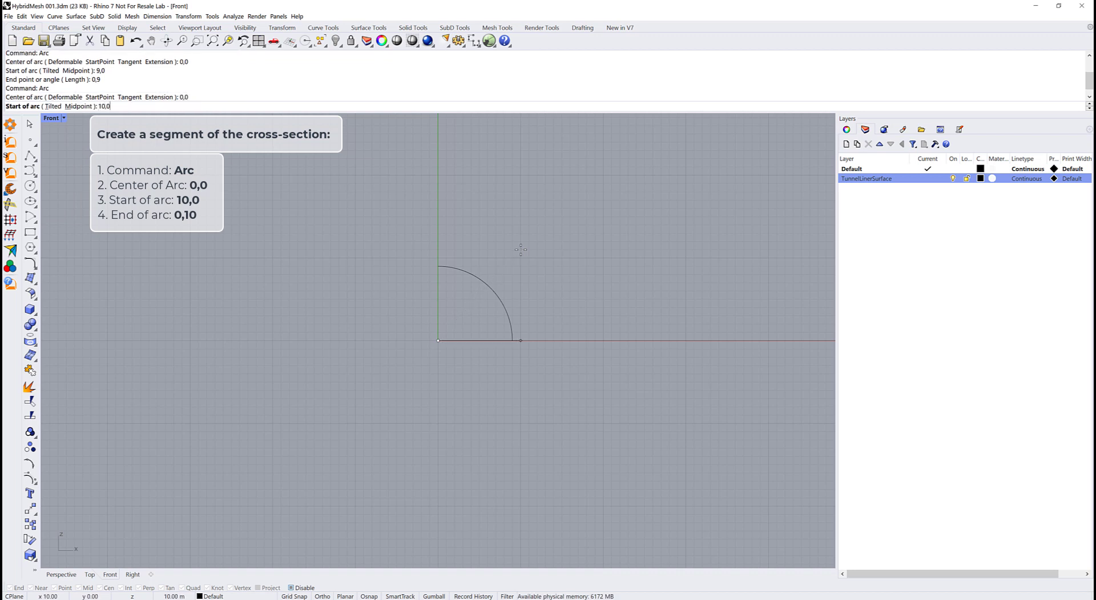
type("0,10")
key("Return")
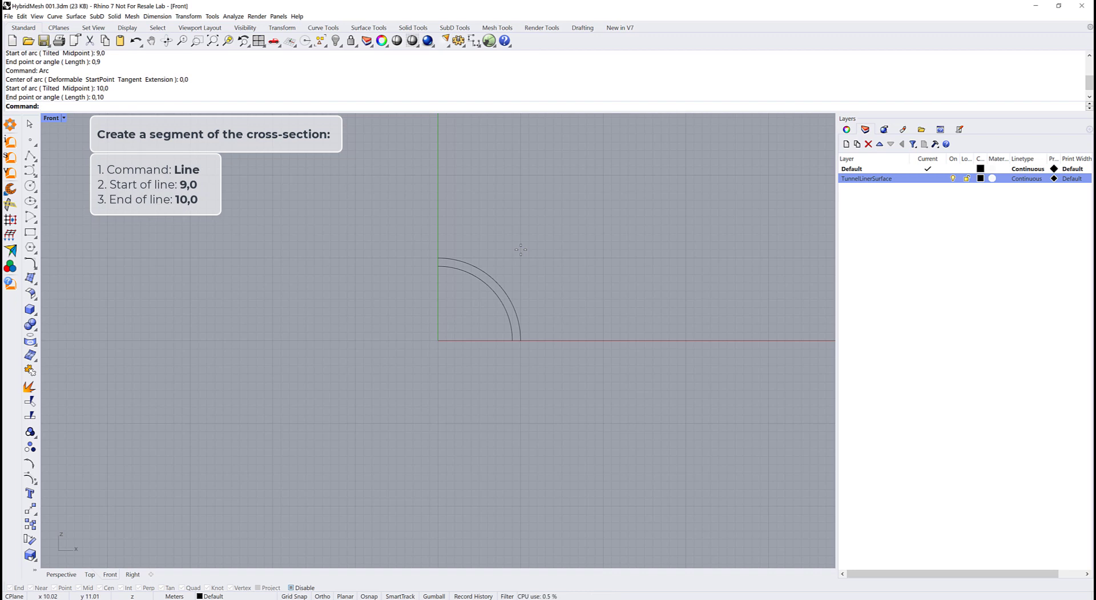
- Draw a line from 9,0 to 10,0 to connect the start points of the two arcs
type("Line")
key("Return")
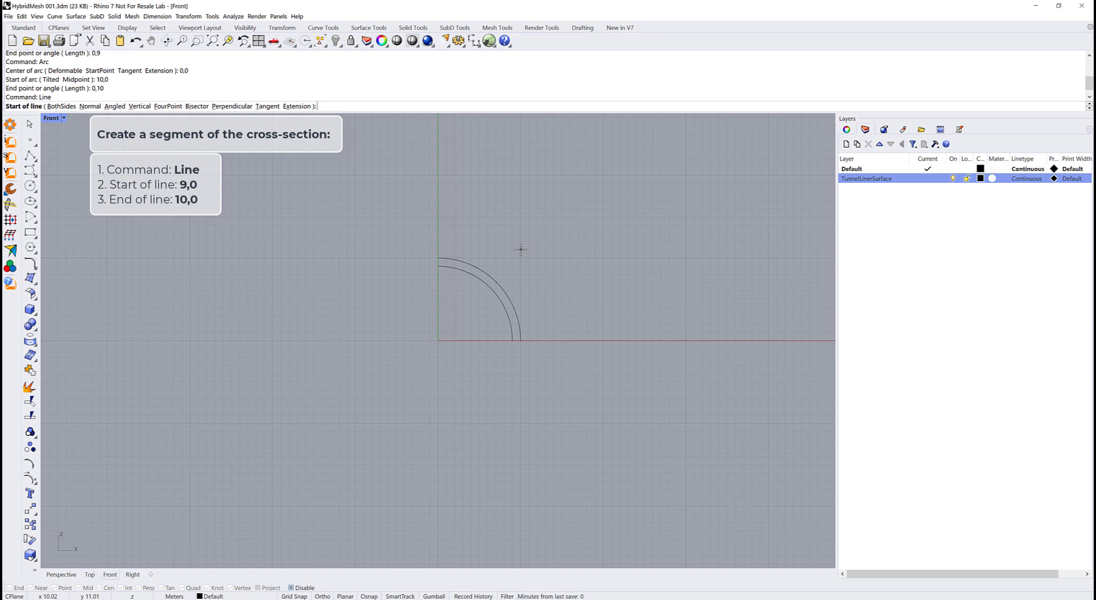
type("9,0")
key("Return")
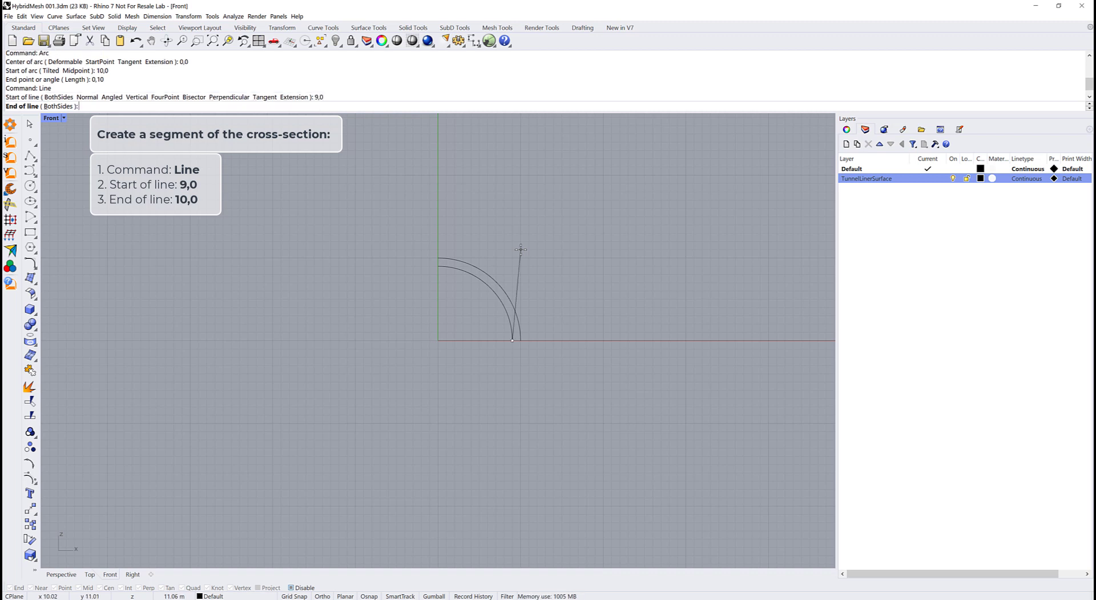
type("10,0")
key("Return")
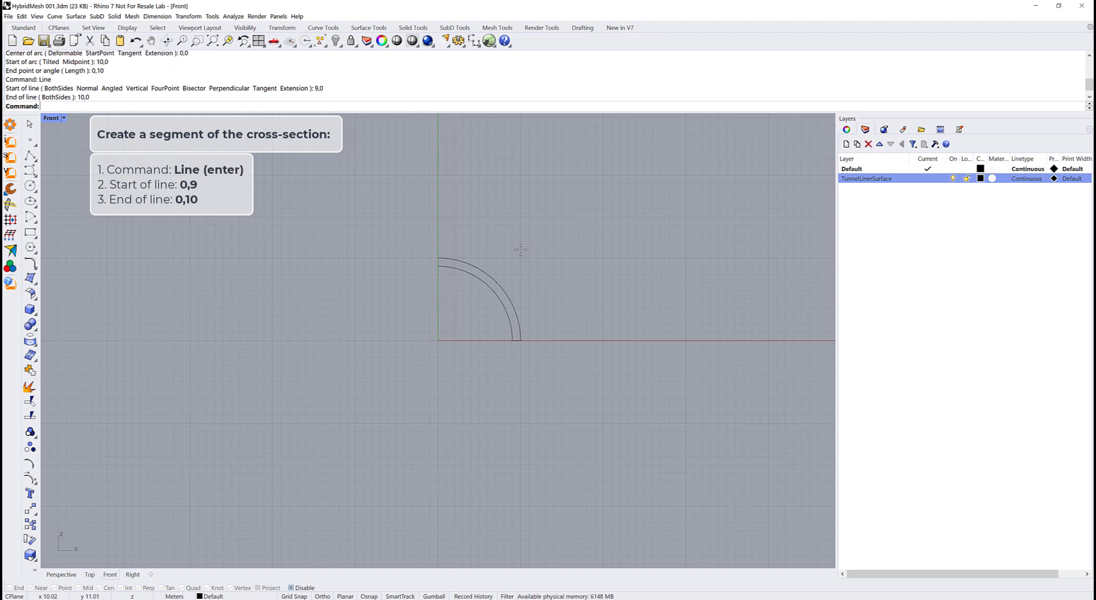
- Draw a line from 0,9 to 0,10 to close the other end of the quarter-ring segment
key("Return")
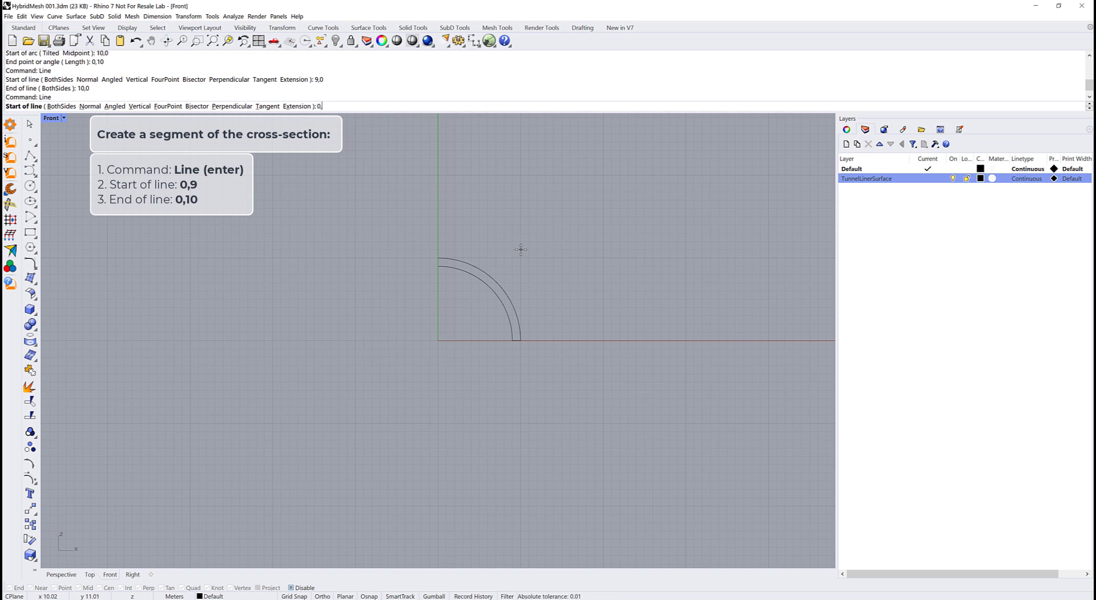
type("0,9")
key("Return")
type("0,10")
key("Return")
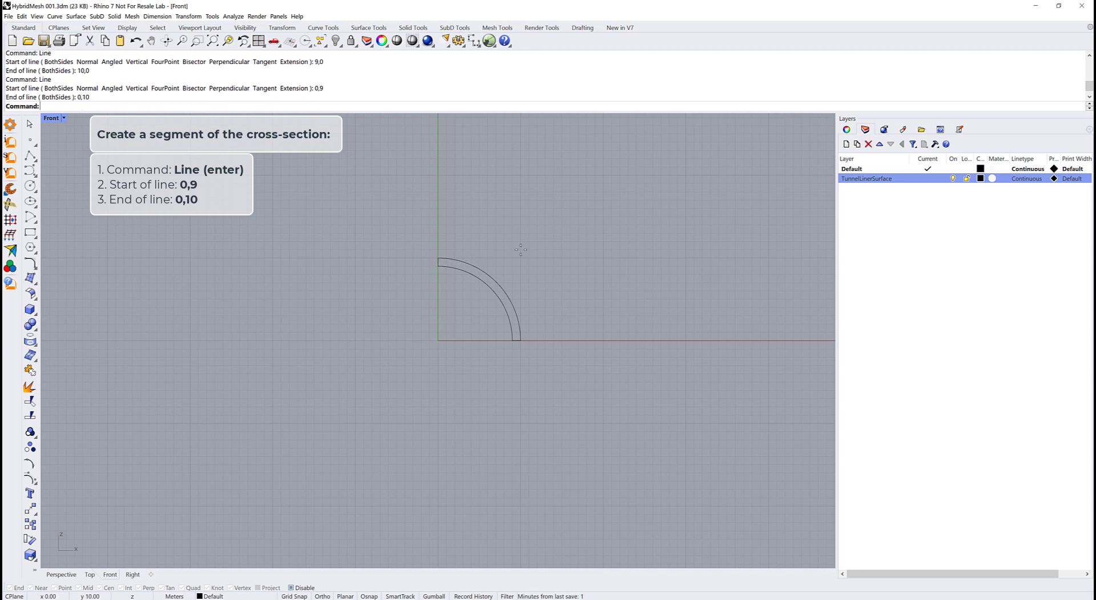
- Select all the arcs and lines of the segment and join them into one closed curve
scroll(521, 248, "up", 4)
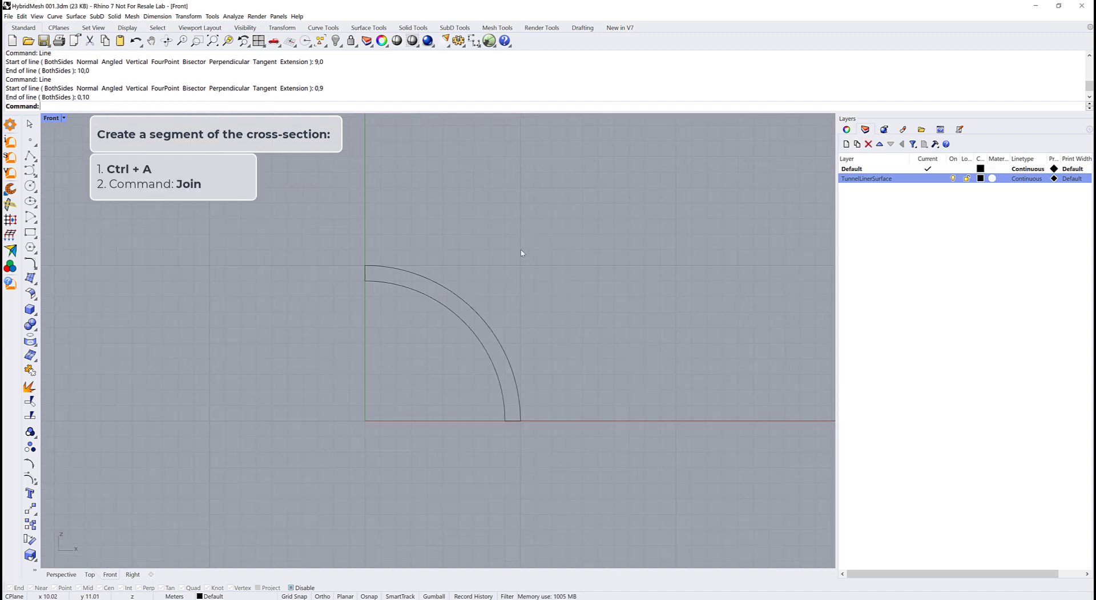
key("ctrl+a")
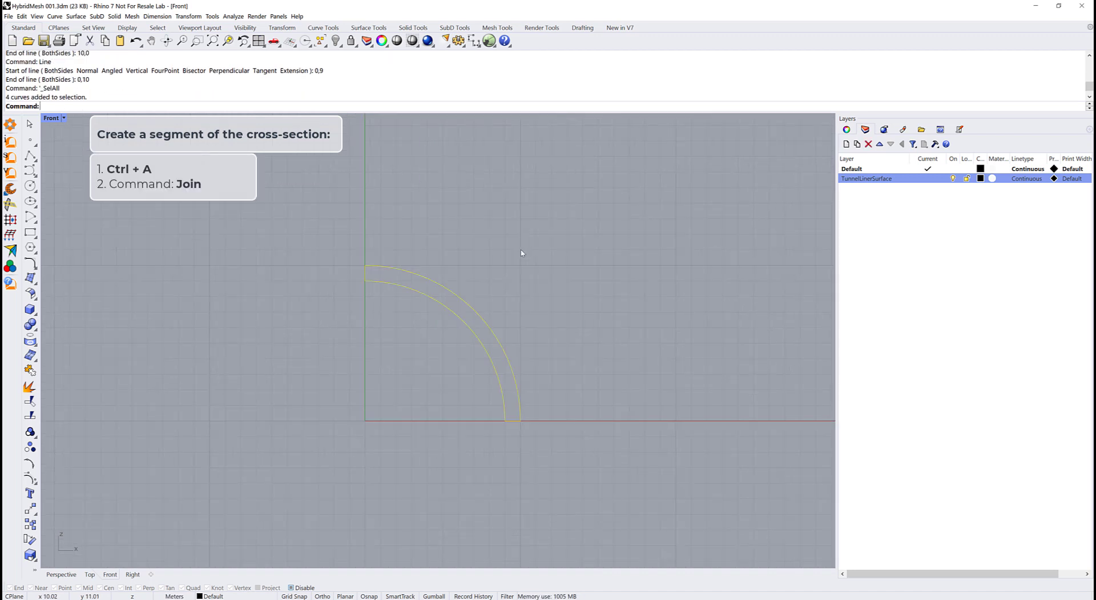
type("Join")
key("Return")
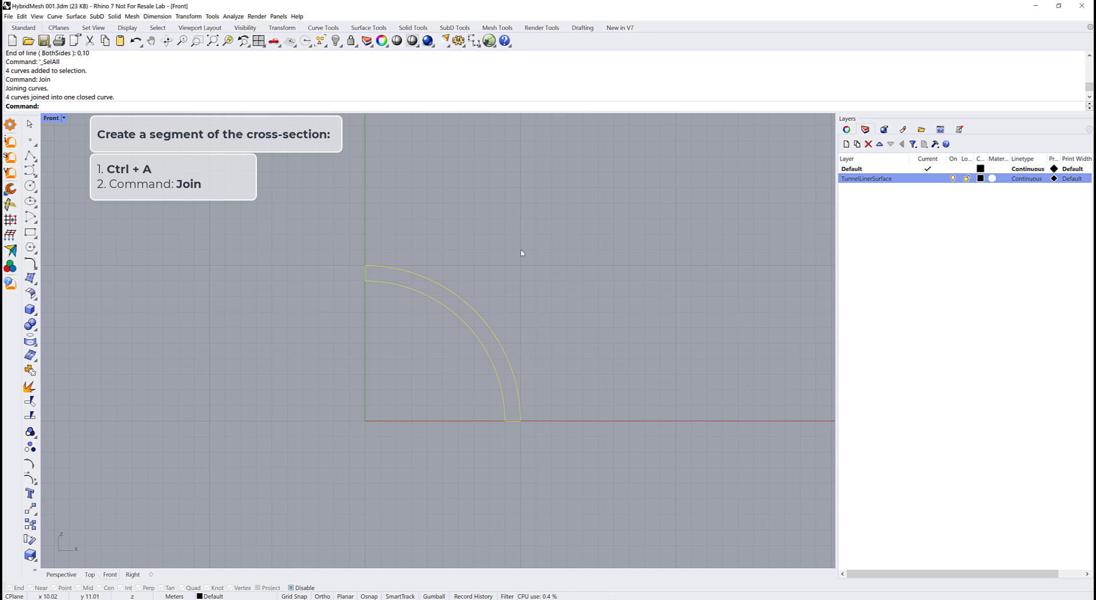
- Rotate copies of the segment about the origin by 90, 180 and 270 degrees to complete the ring, and switch to the Perspective view
scroll(522, 252, "down", 5)
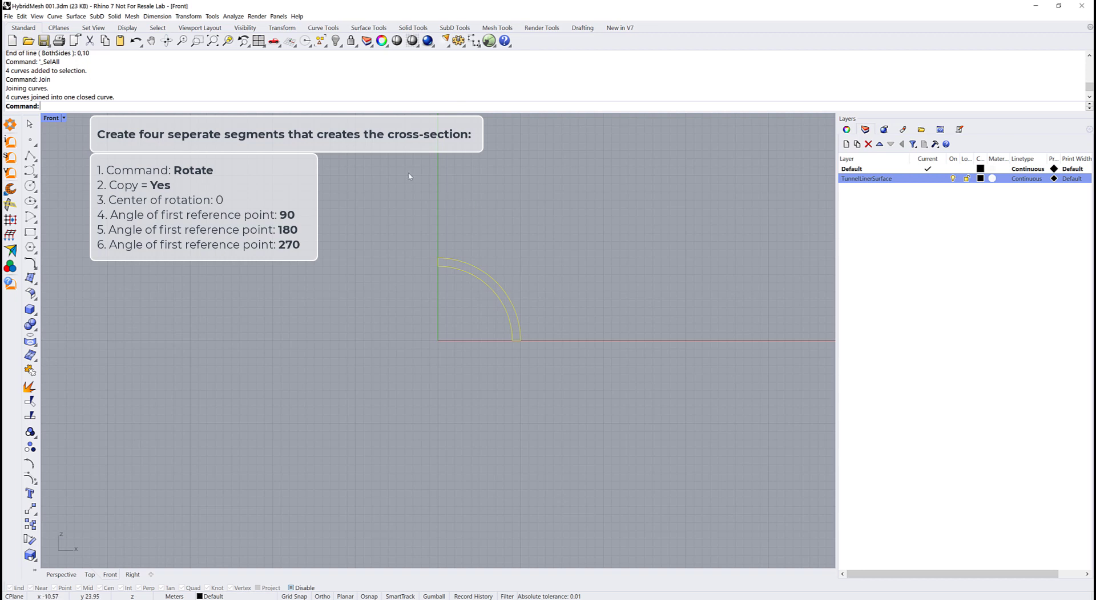
type("Rotate")
key("Return")
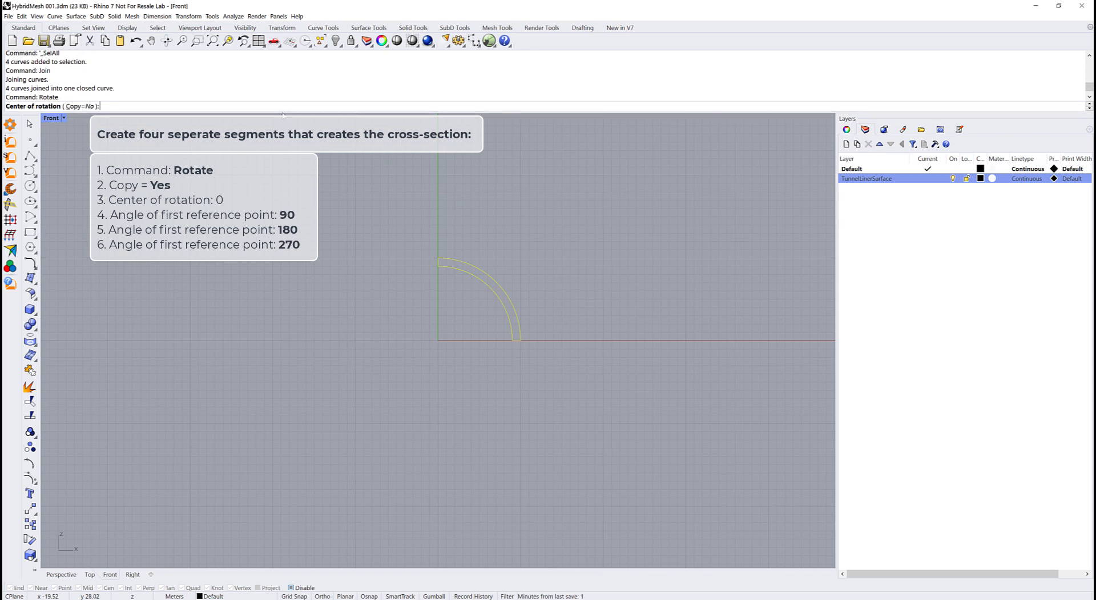
left_click(85, 107)
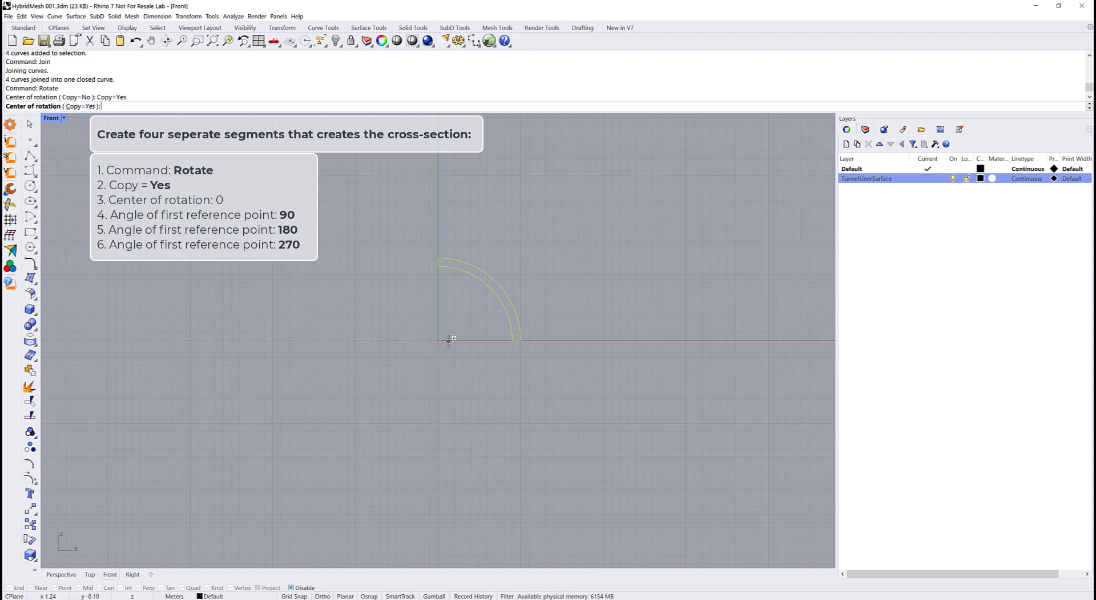
type("0")
key("Return")
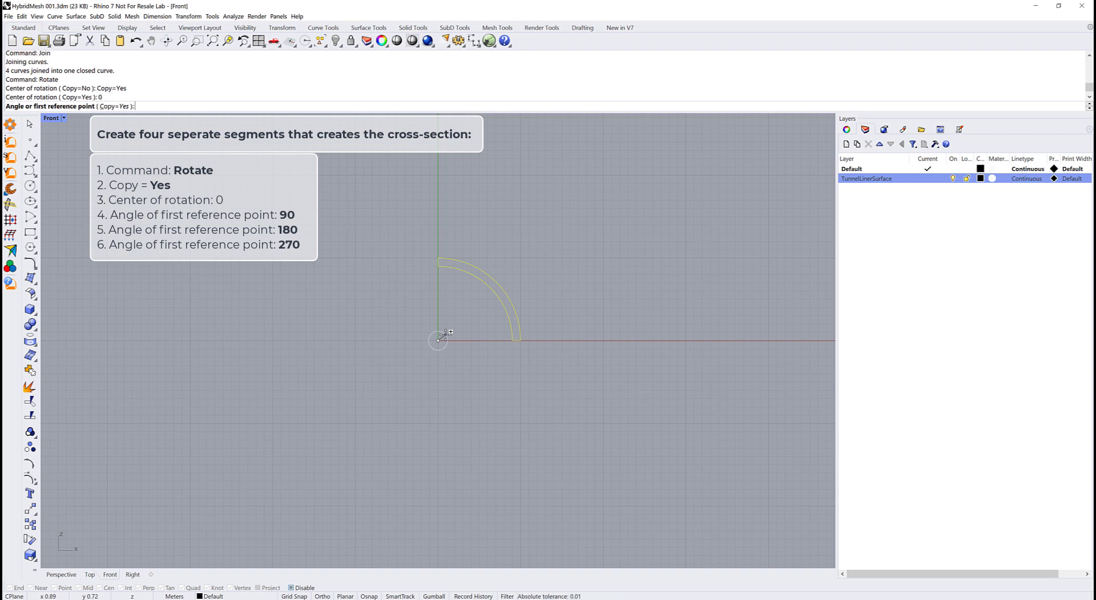
type("90")
key("Return")
type("180")
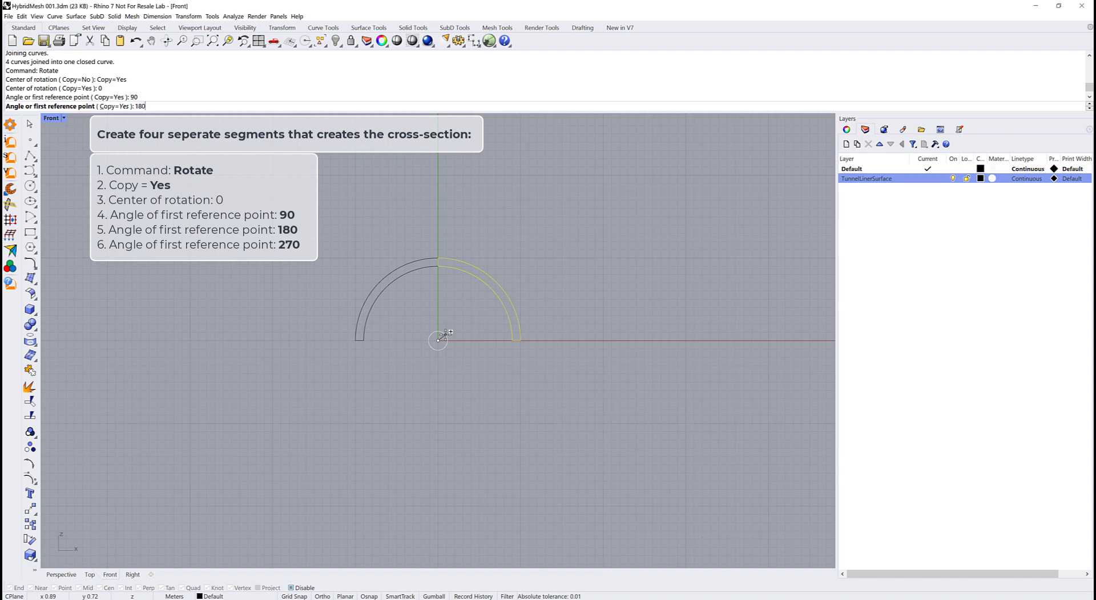
key("Return")
type("270")
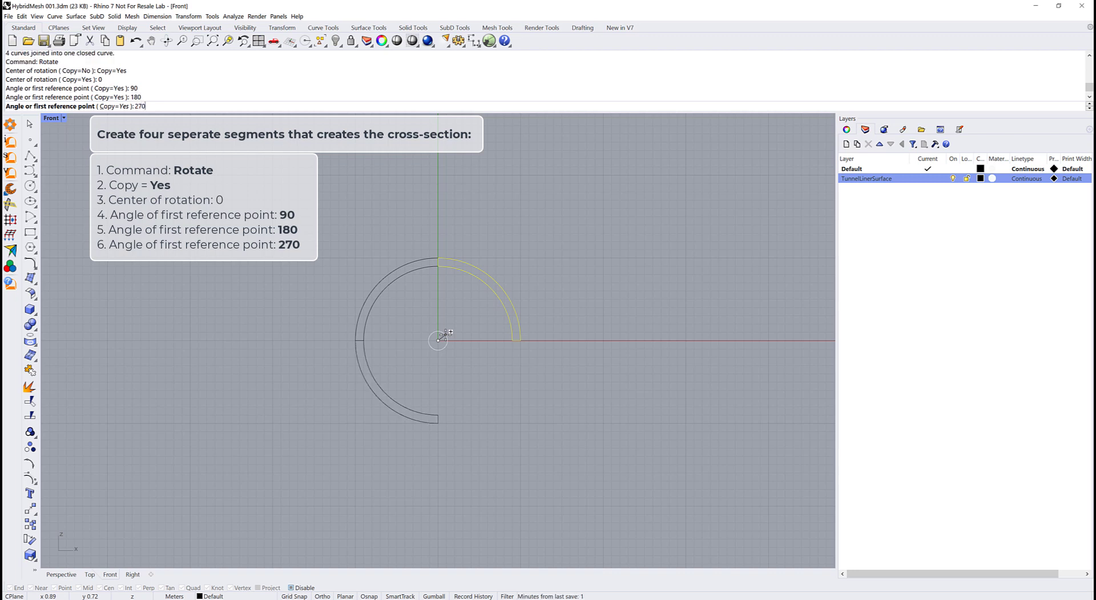
key("Return")
key("Return")
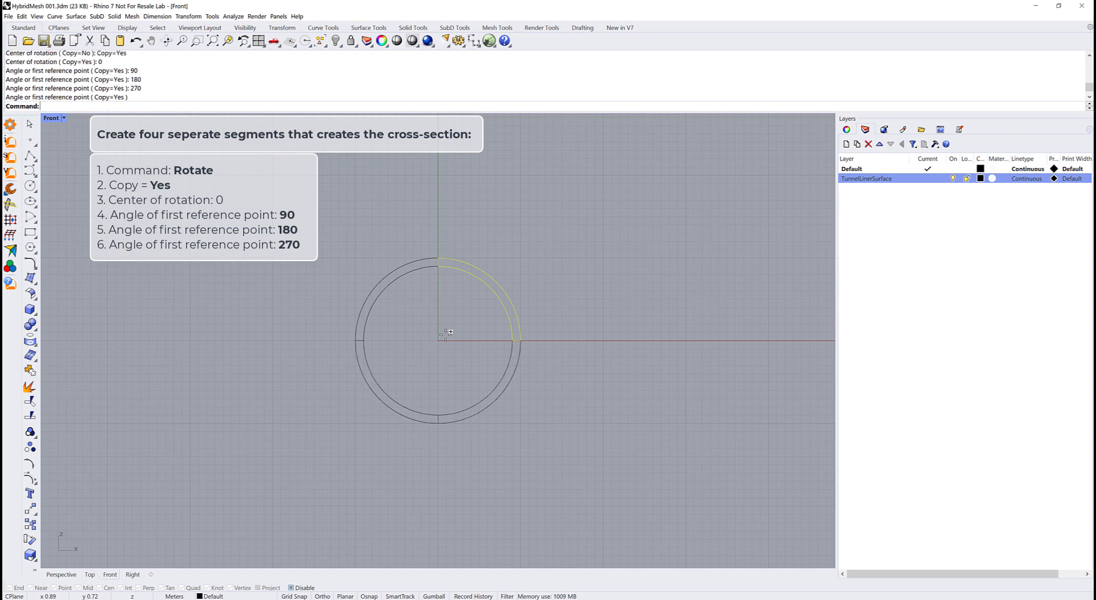
left_click(446, 335)
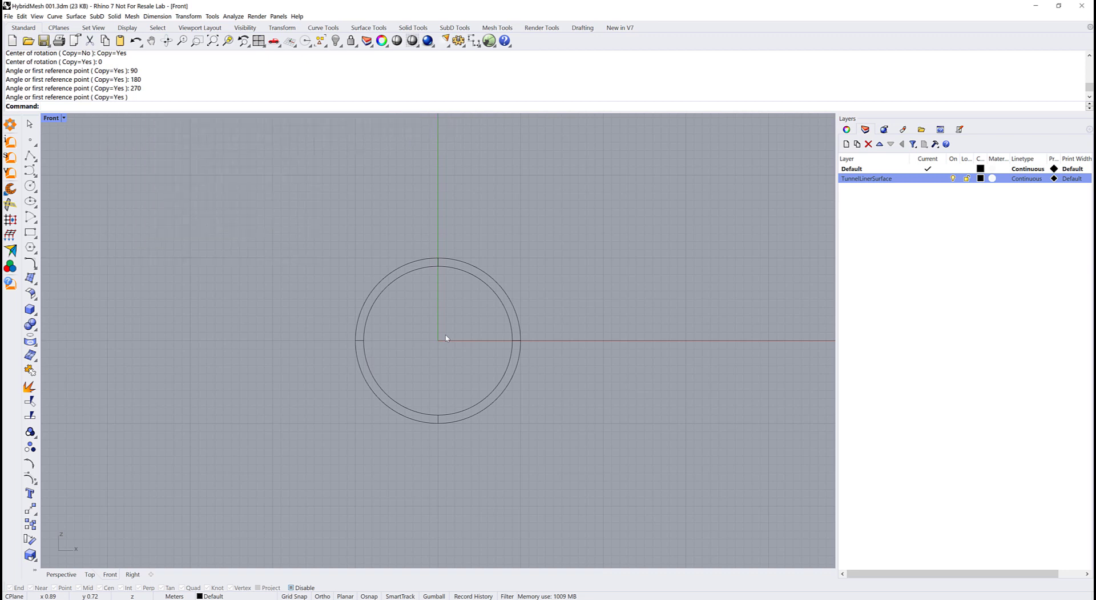
left_click(61, 574)
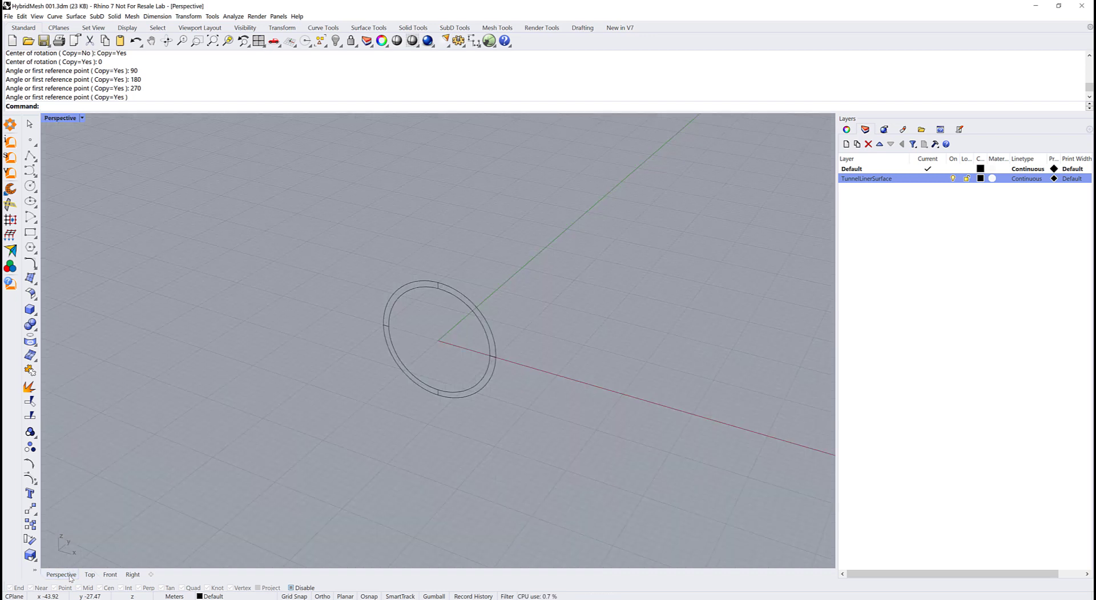
- Draw the tunnel direction curve as an arc with center 50,0, start 50,50 and end point 0,0
right_click_drag(237, 513, 259, 500)
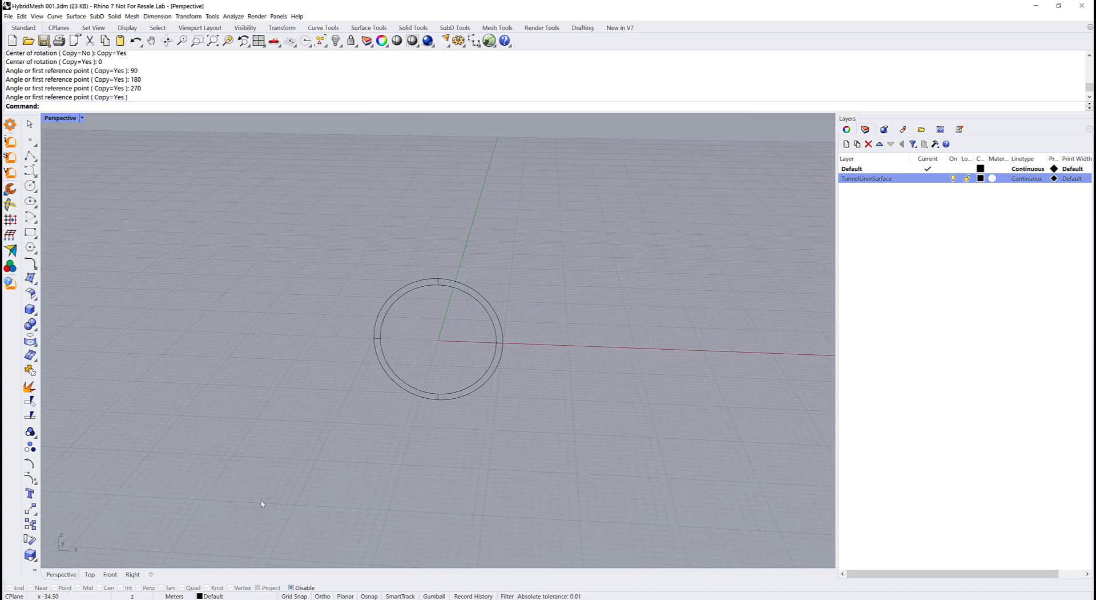
type("A")
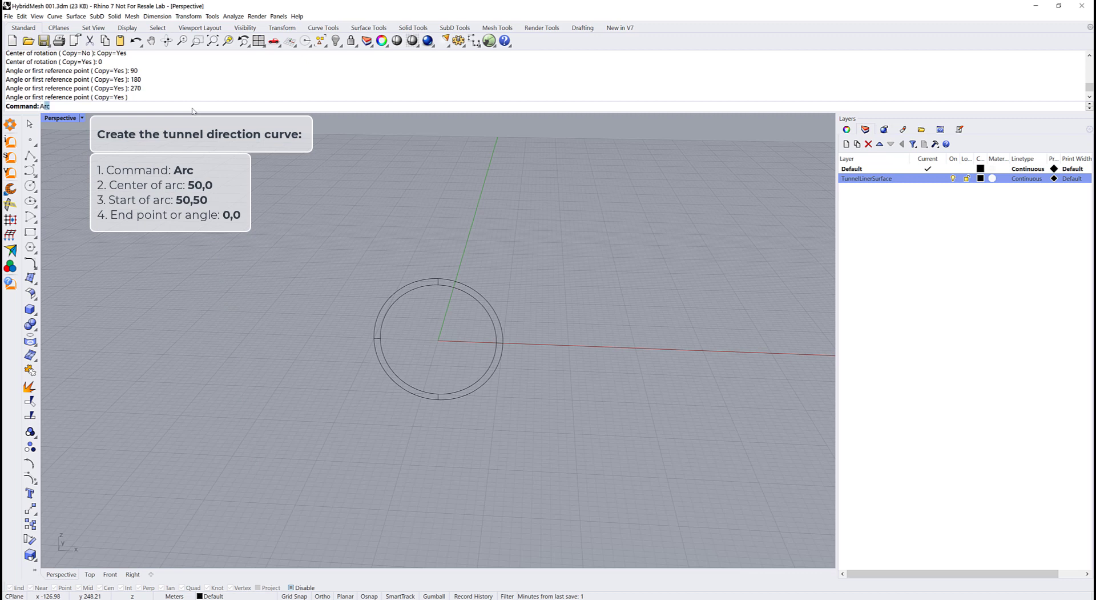
type("rc")
key("Return")
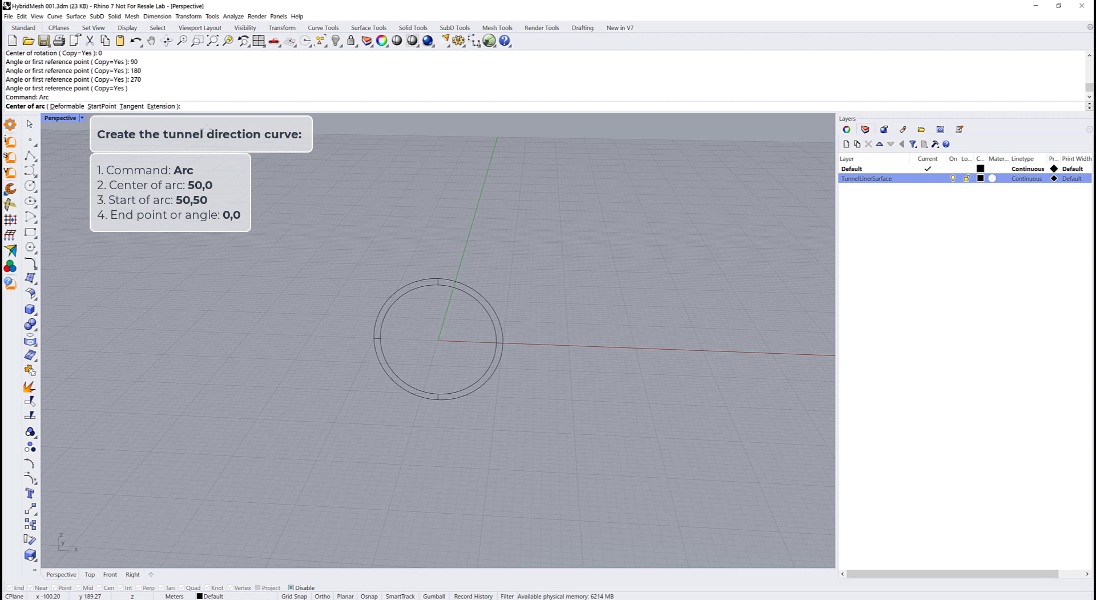
type("50,0")
key("Return")
type("50,50")
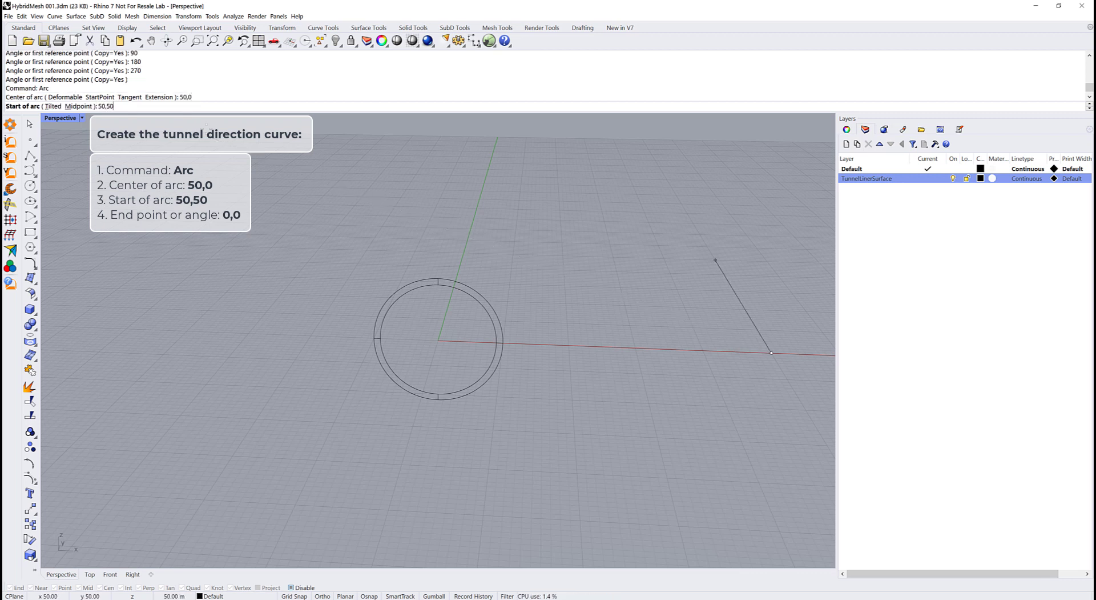
key("Return")
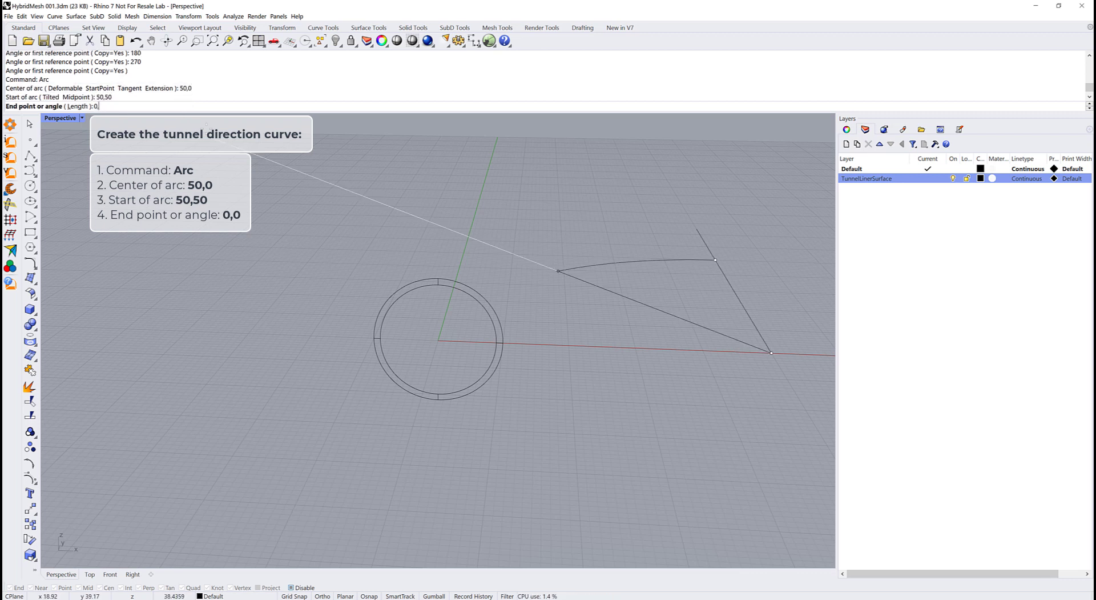
type("0,0")
key("Return")
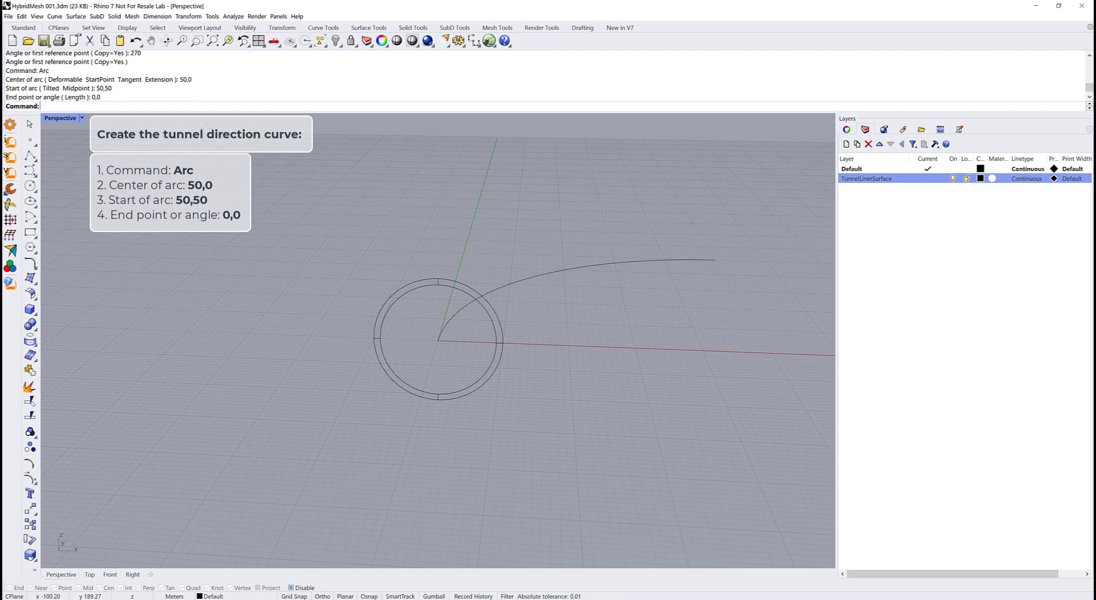
- Set the Perspective view to Shaded display and sweep the upper-left ring segment along the tunnel arc with Sweep1, using the default rail options
left_click(83, 119)
left_click(94, 158)
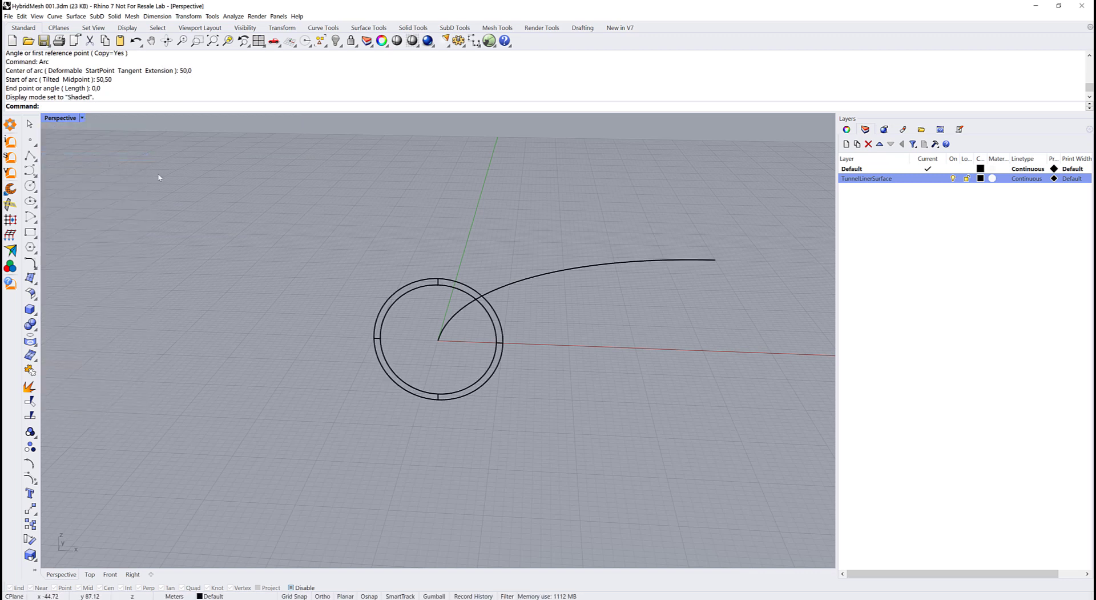
left_click(520, 282)
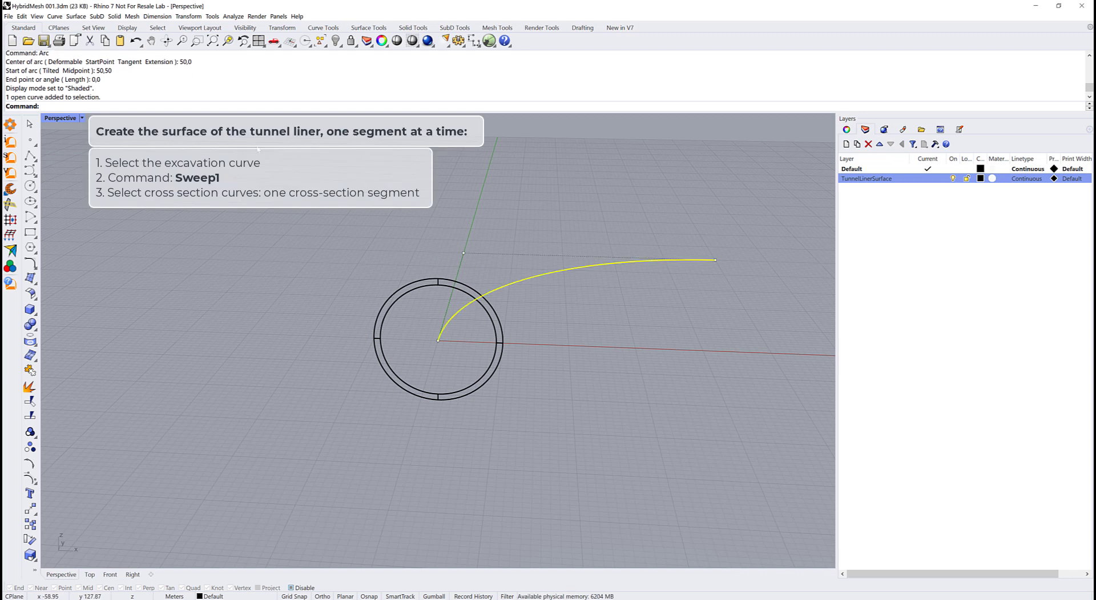
type("Sweep1")
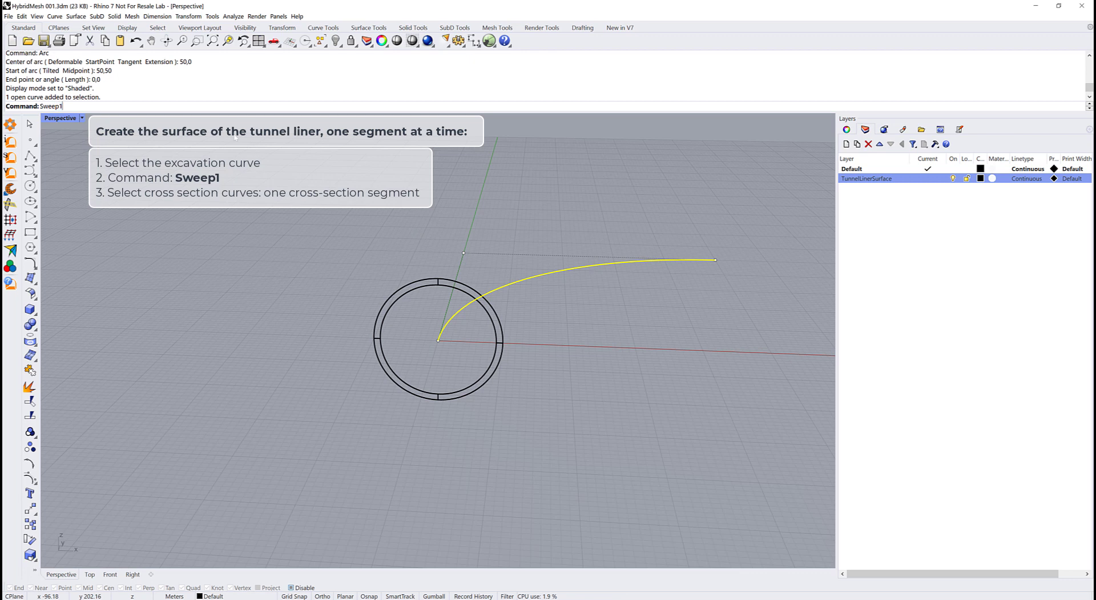
key("Return")
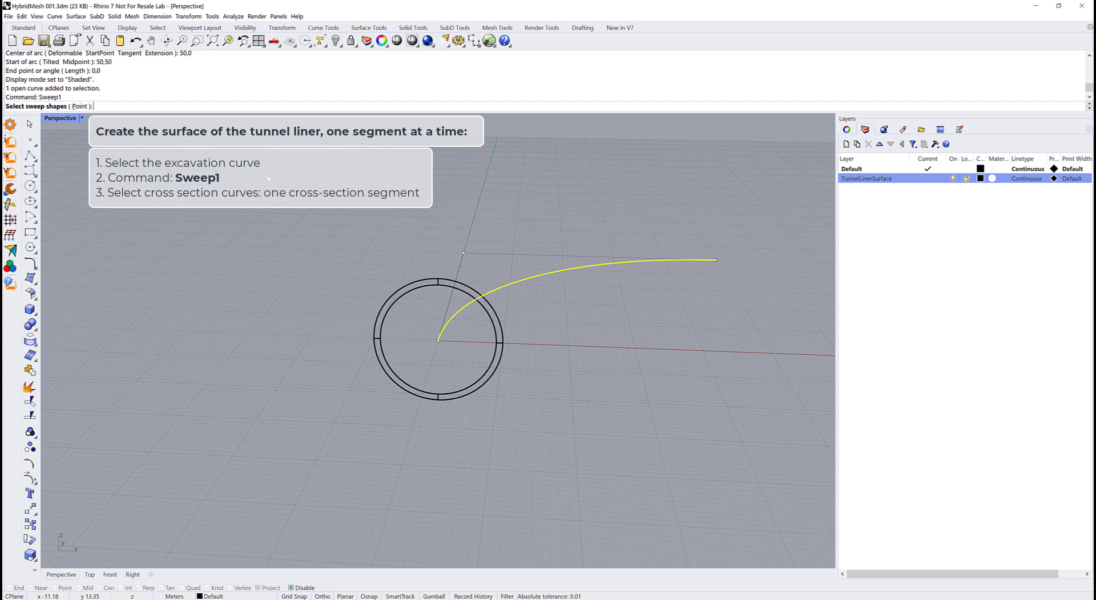
left_click(393, 296)
key("Return")
key("Return")
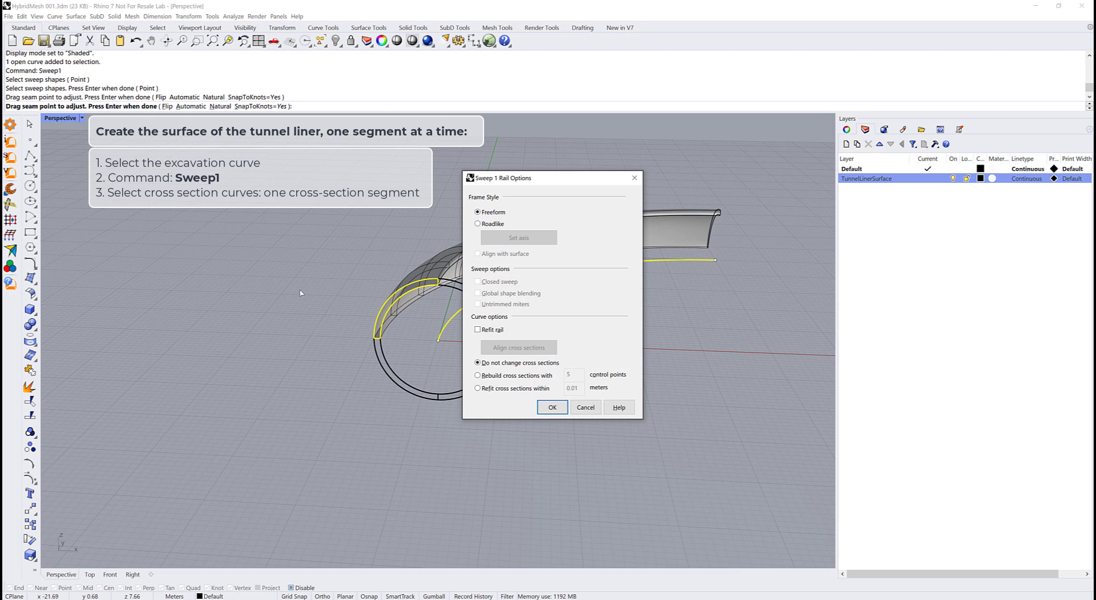
key("Return")
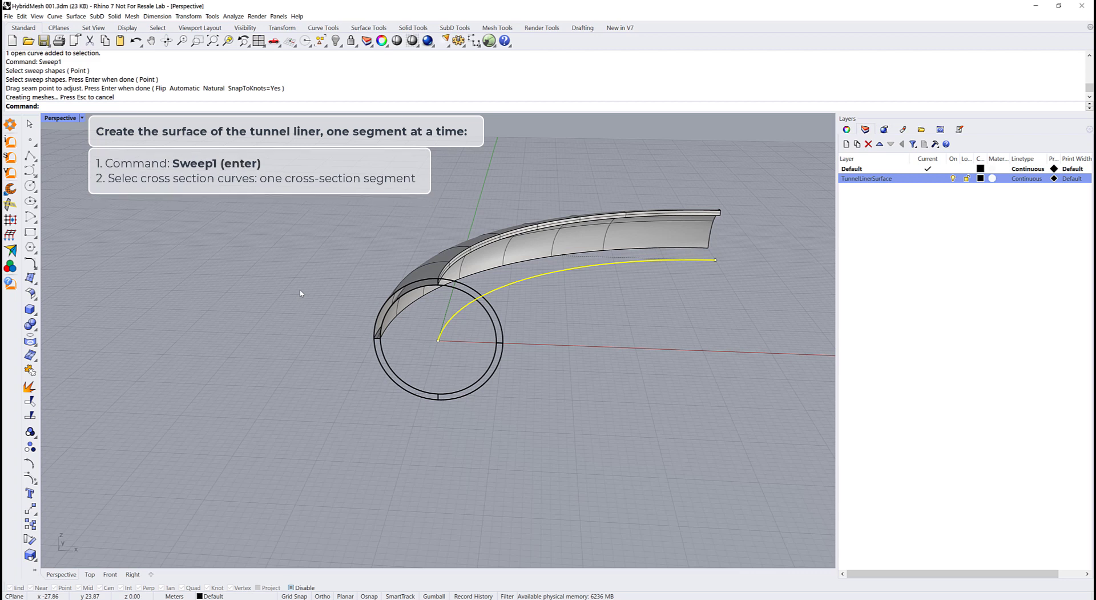
- Sweep the lower-left ring segment along the tunnel arc with Sweep1 and the default options
key("Return")
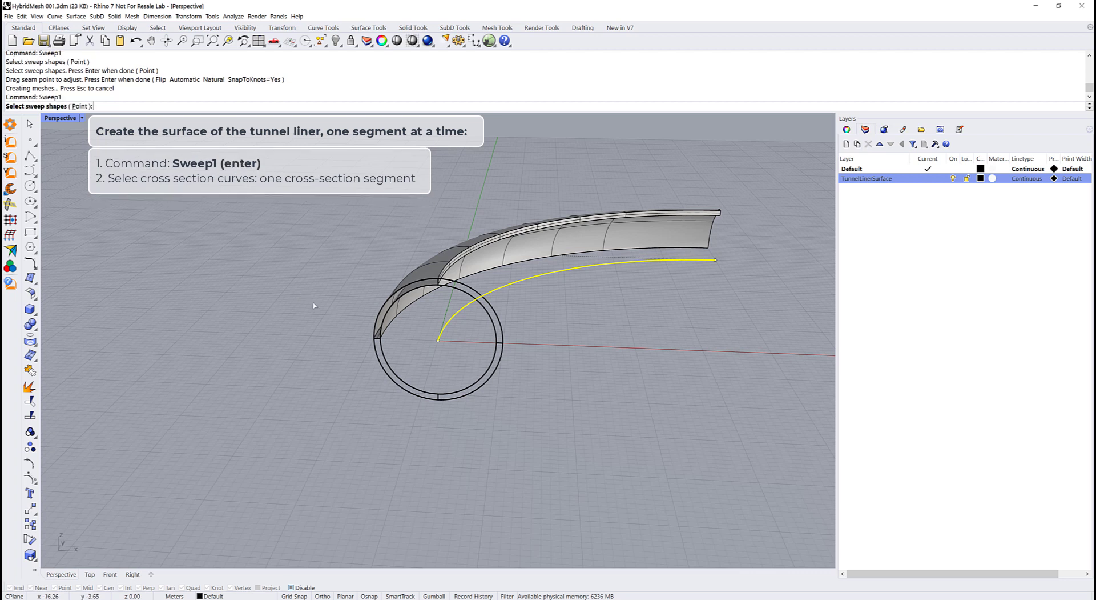
left_click(393, 381)
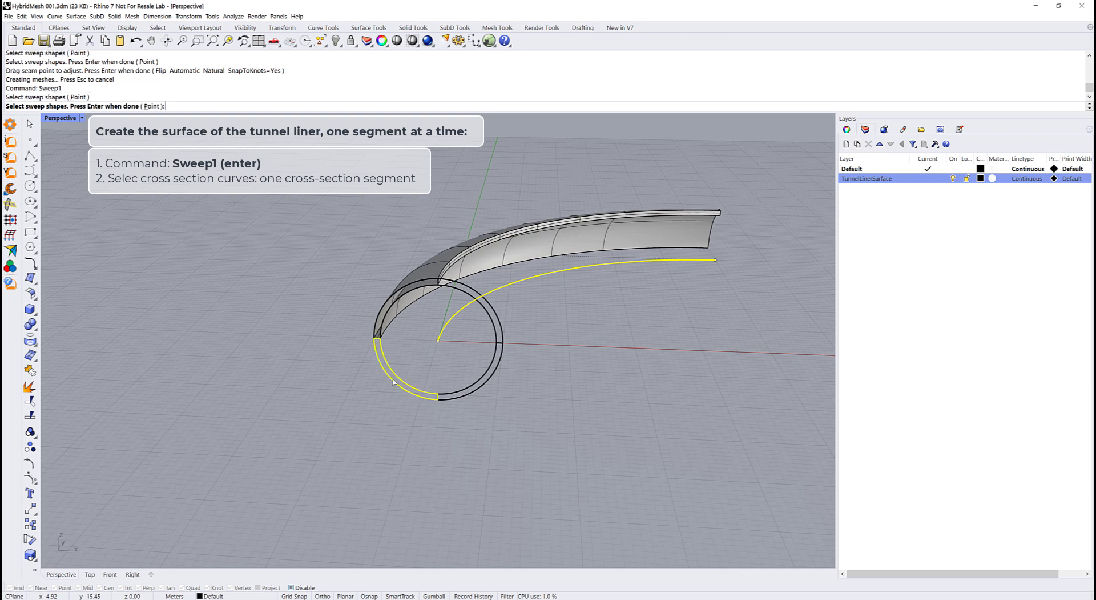
key("Return")
key("Return")
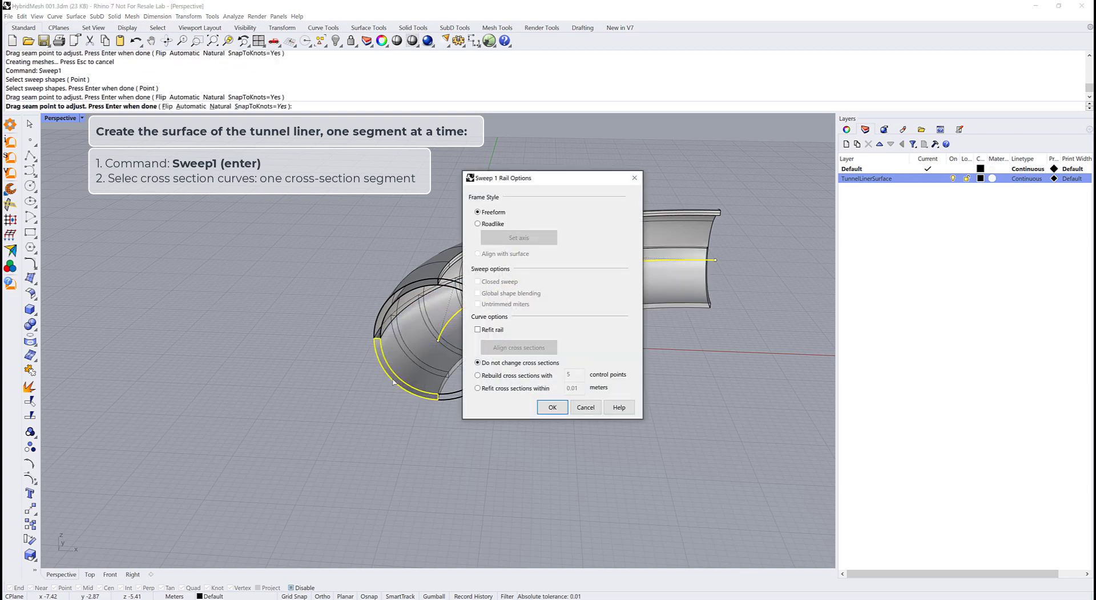
key("Return")
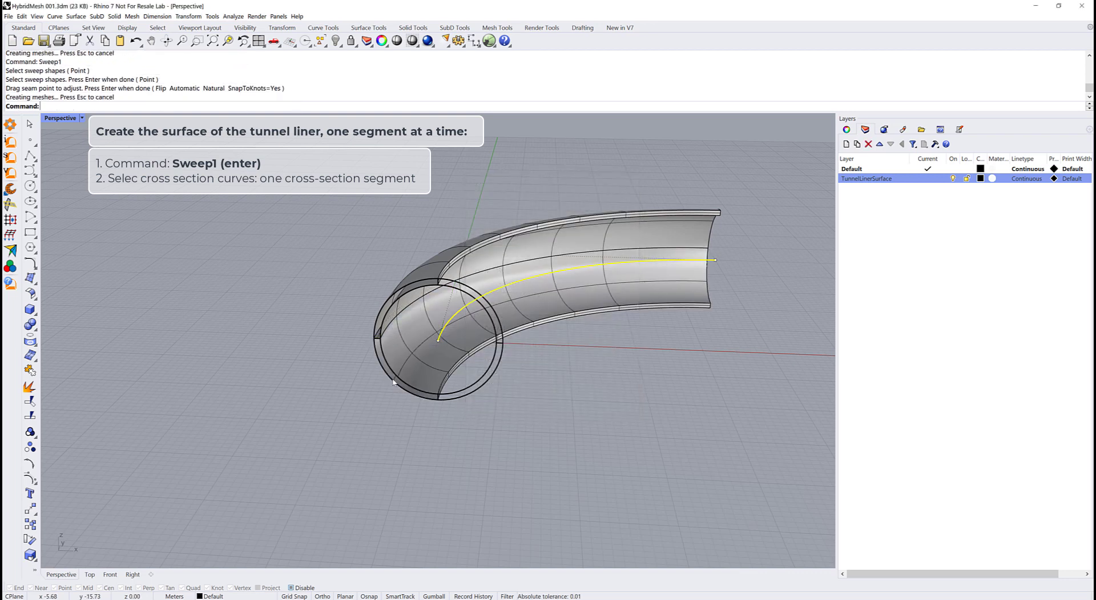
- Sweep the lower-right ring segment along the same arc with Sweep1, keeping the default options
key("Return")
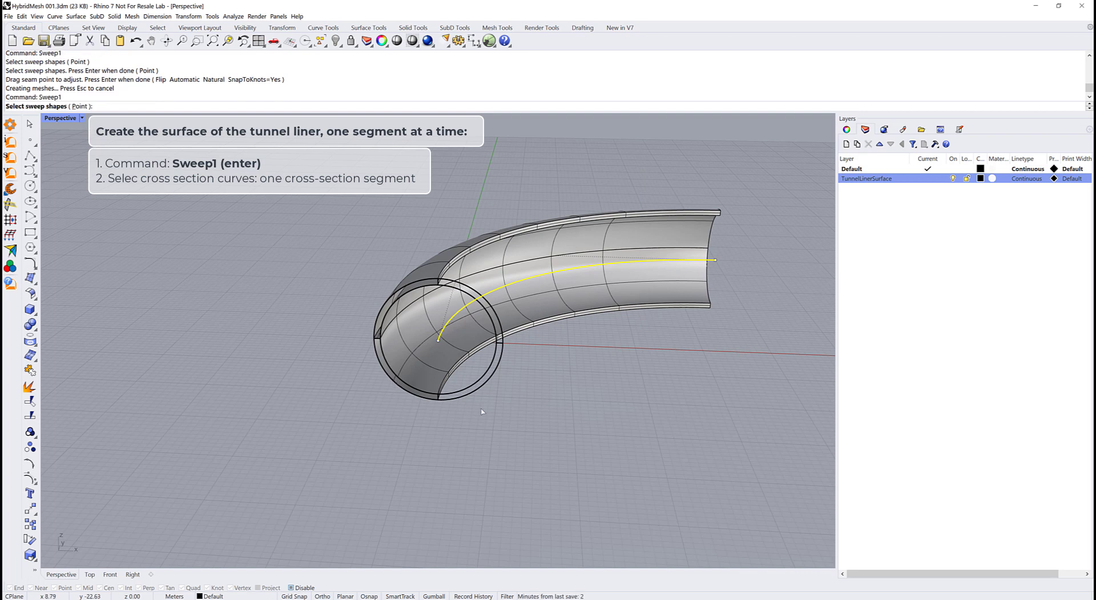
left_click(479, 391)
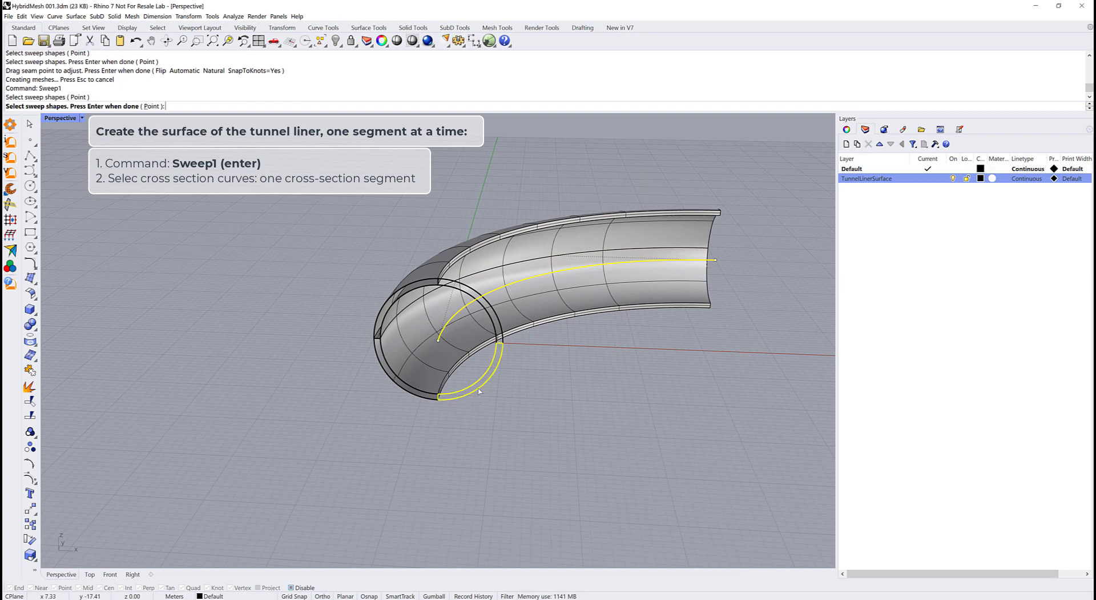
key("Return")
key("Return")
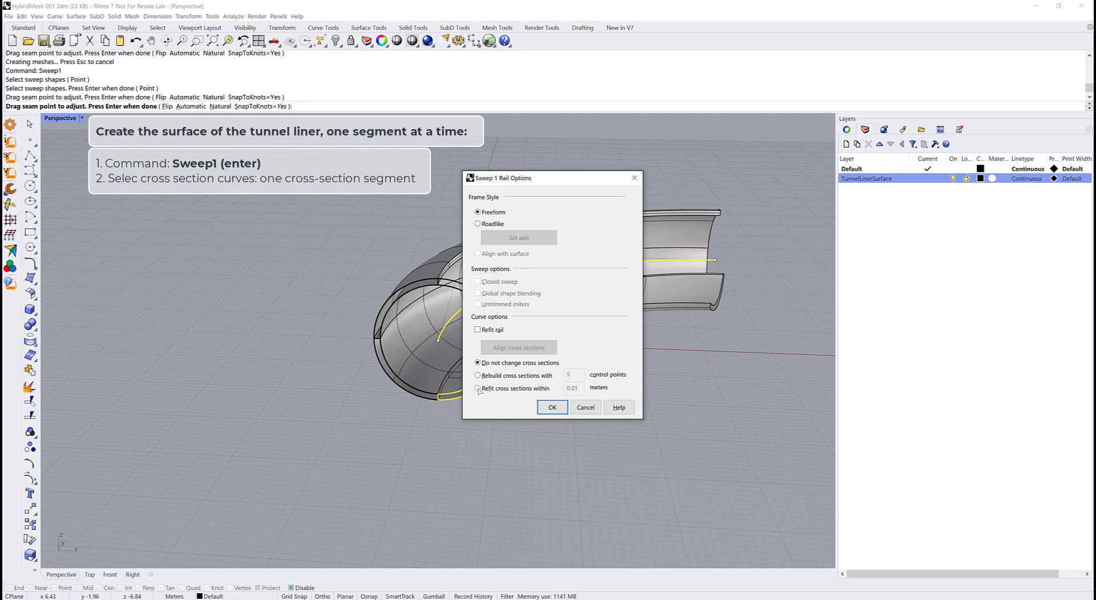
key("Return")
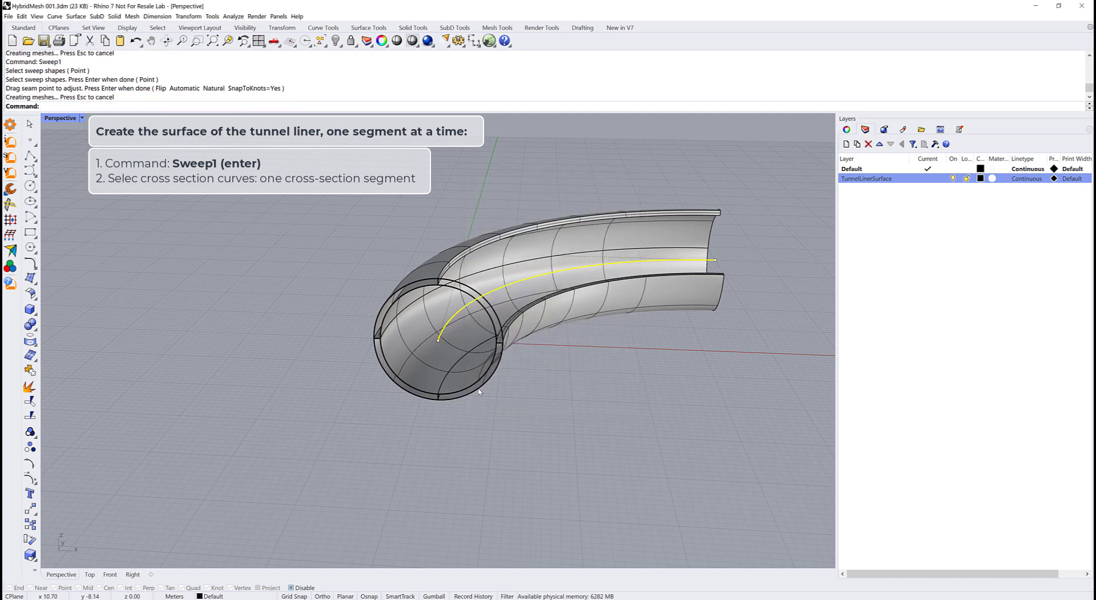
- Sweep the remaining upper-right ring segment along the arc with Sweep1 to close the tunnel liner
key("Return")
left_click(500, 323)
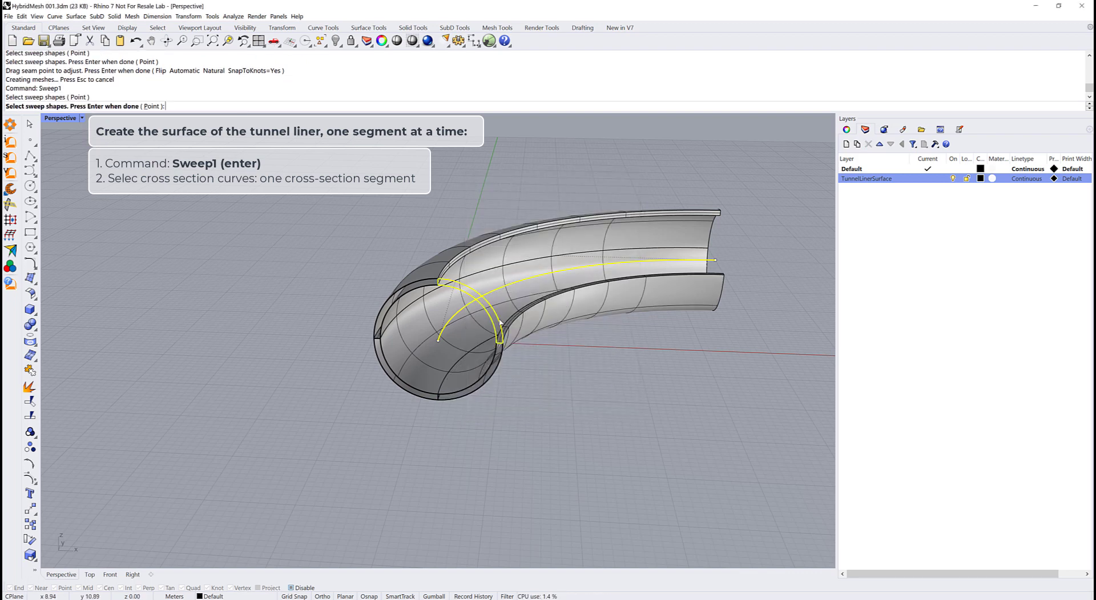
key("Return")
key("Return")
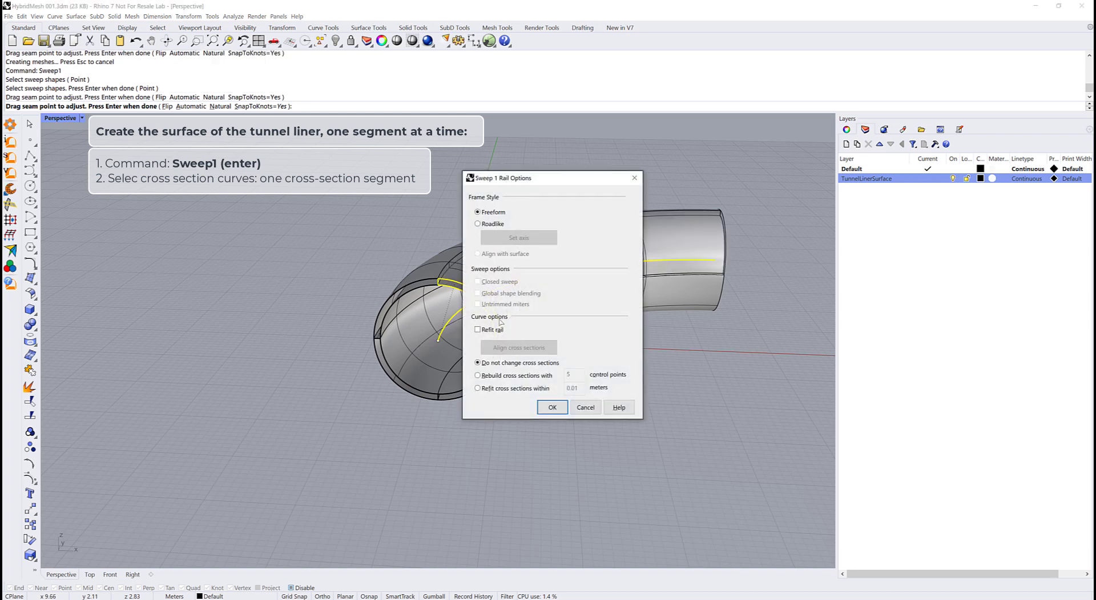
key("Return")
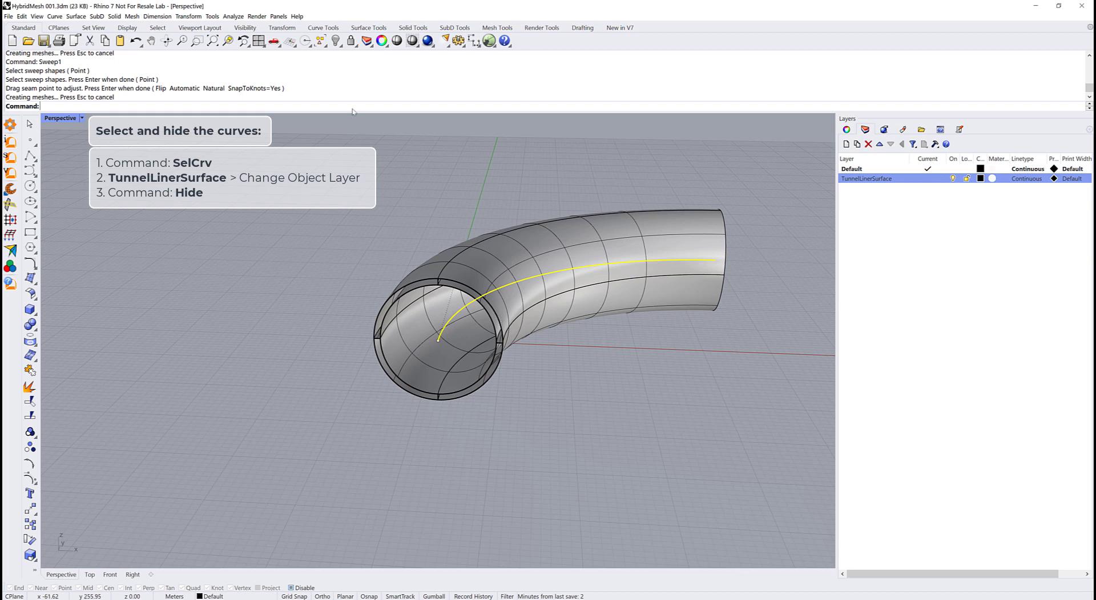
- Select all curves with SelCrv, change their layer to TunnelLinerSurface and hide them
type("SelCrv")
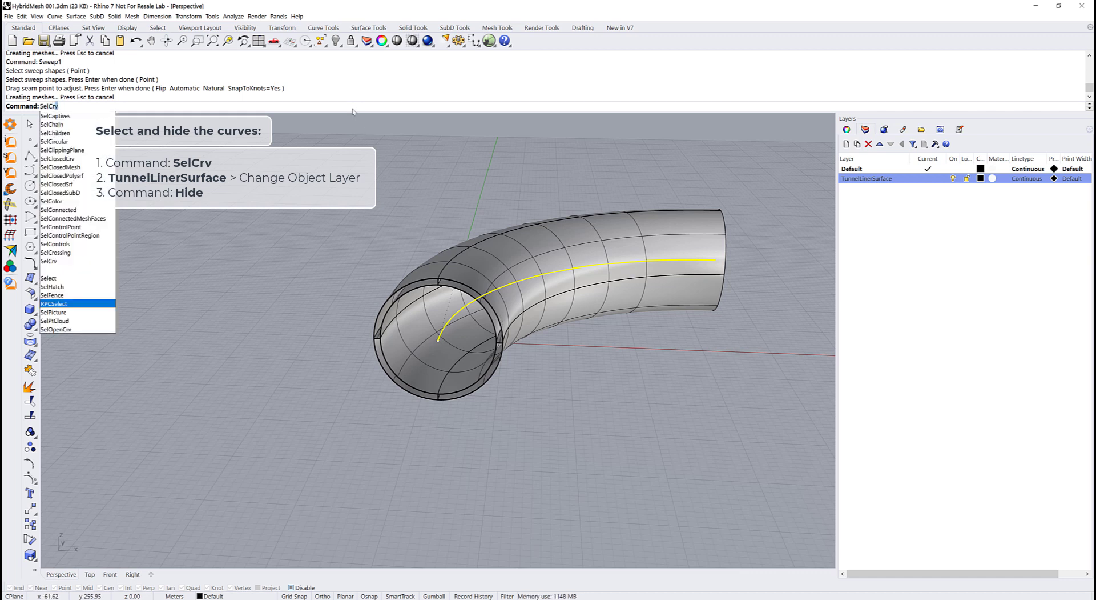
key("Return")
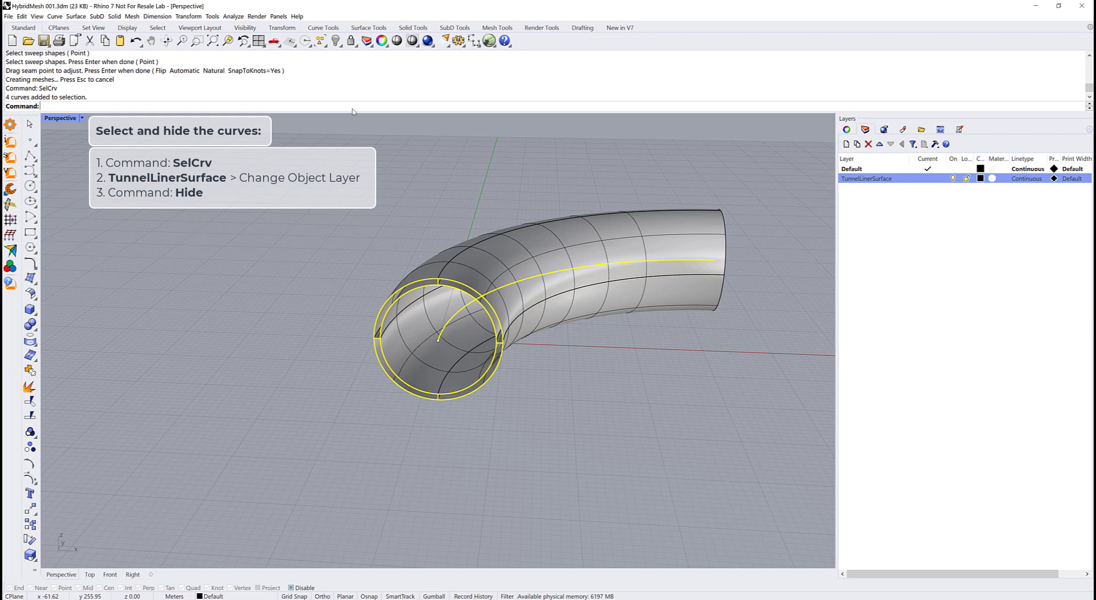
right_click(894, 180)
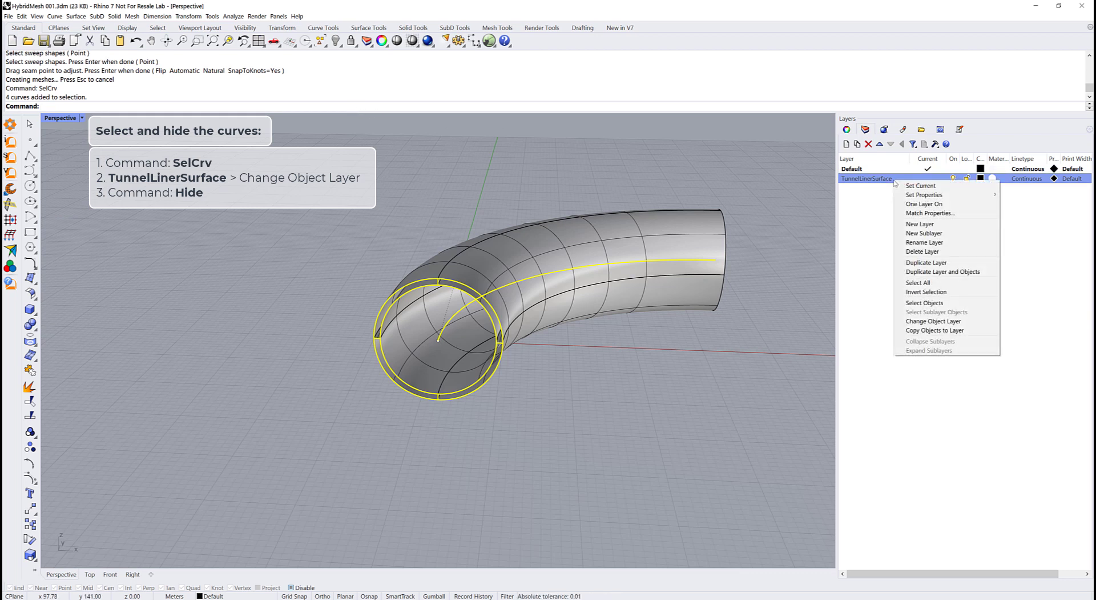
left_click(926, 321)
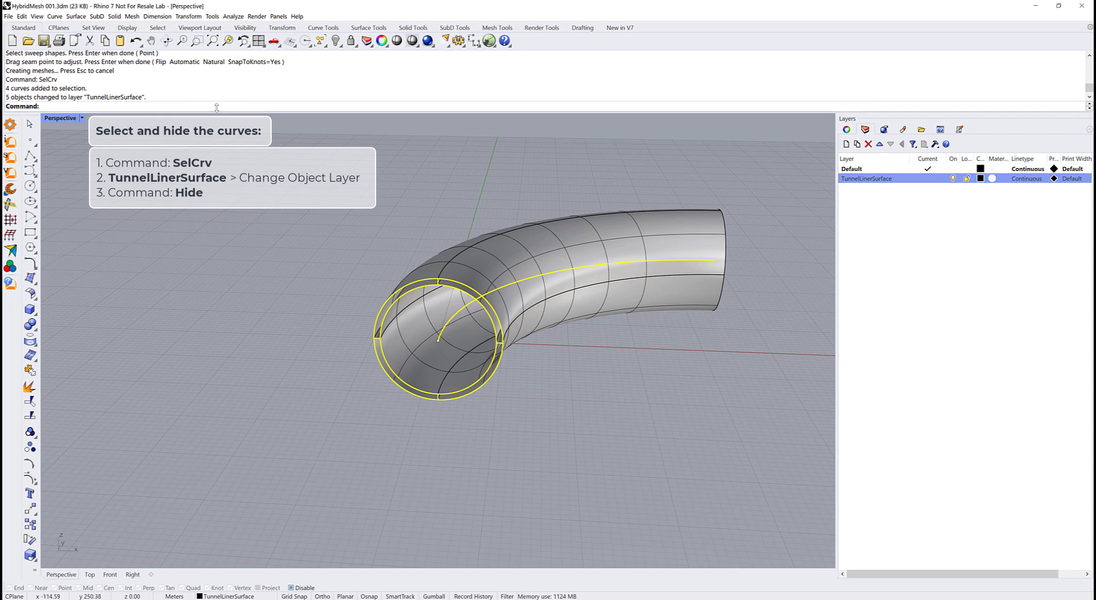
type("Hide")
key("Return")
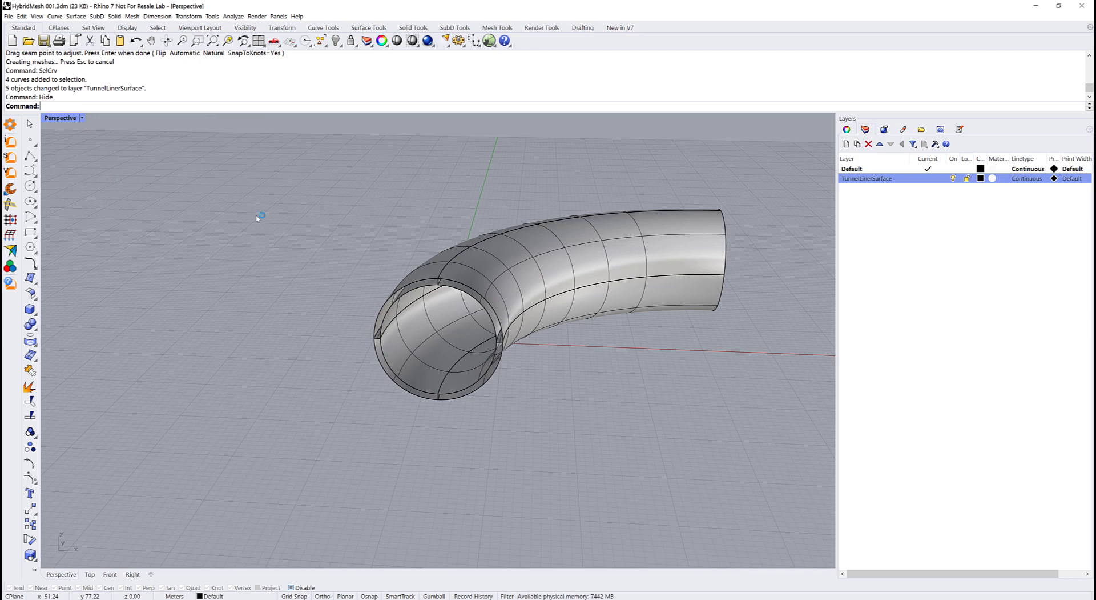
- Select all four swept liner segments and cap their open ends with Cap to make them watertight
mouse_move(258, 217)
right_mouse_down()
mouse_move(240, 200)
mouse_move(250, 203)
right_mouse_up()
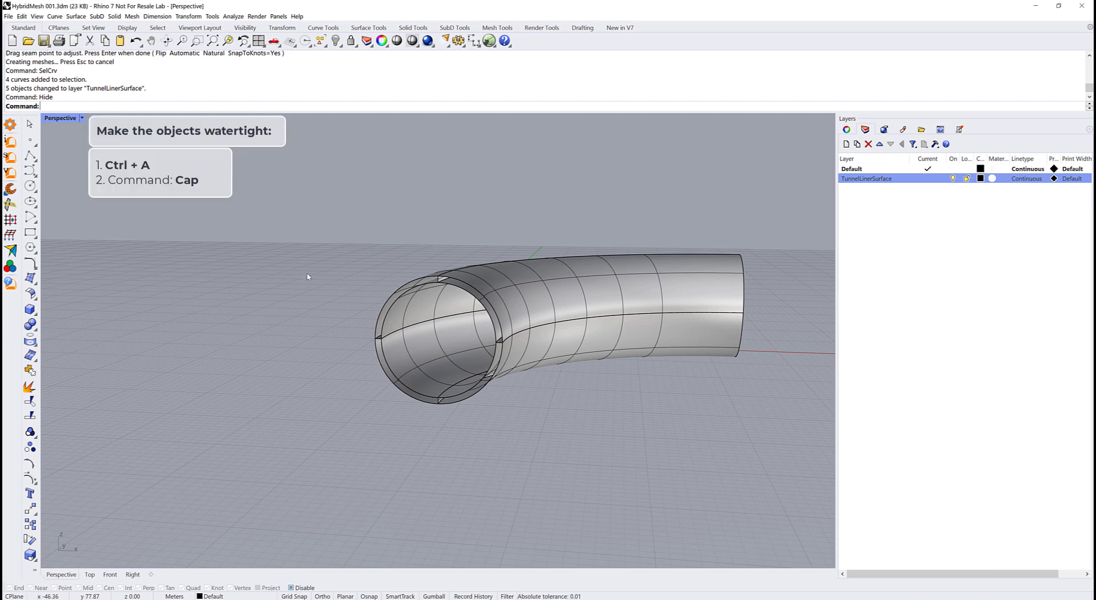
key("ctrl+a")
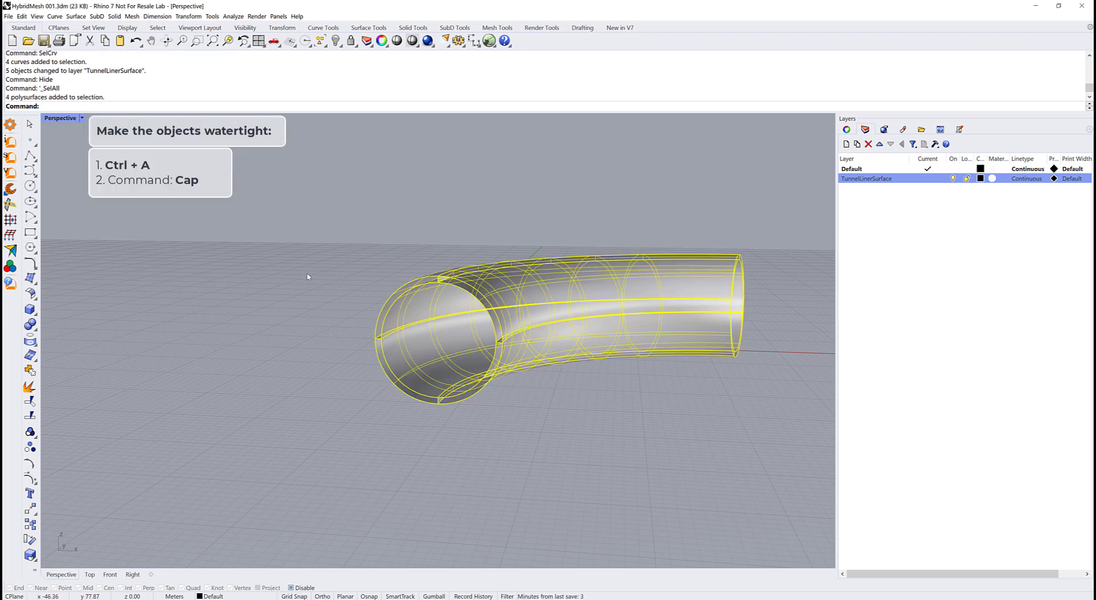
type("Cap")
key("Return")
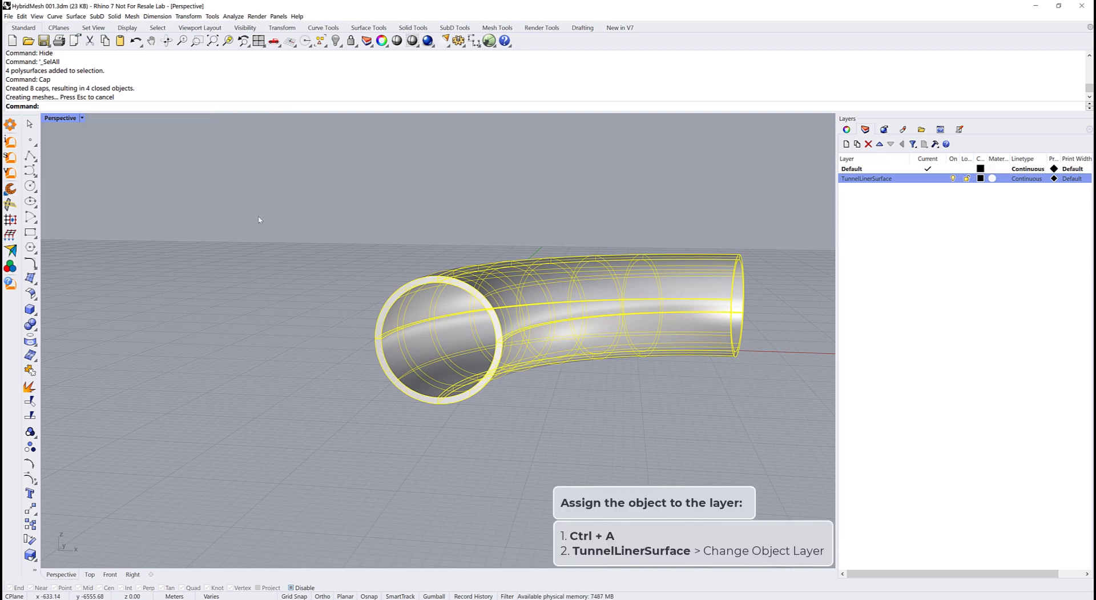
- Move the selected capped liner solids to the TunnelLinerSurface layer and deselect them
right_click(898, 179)
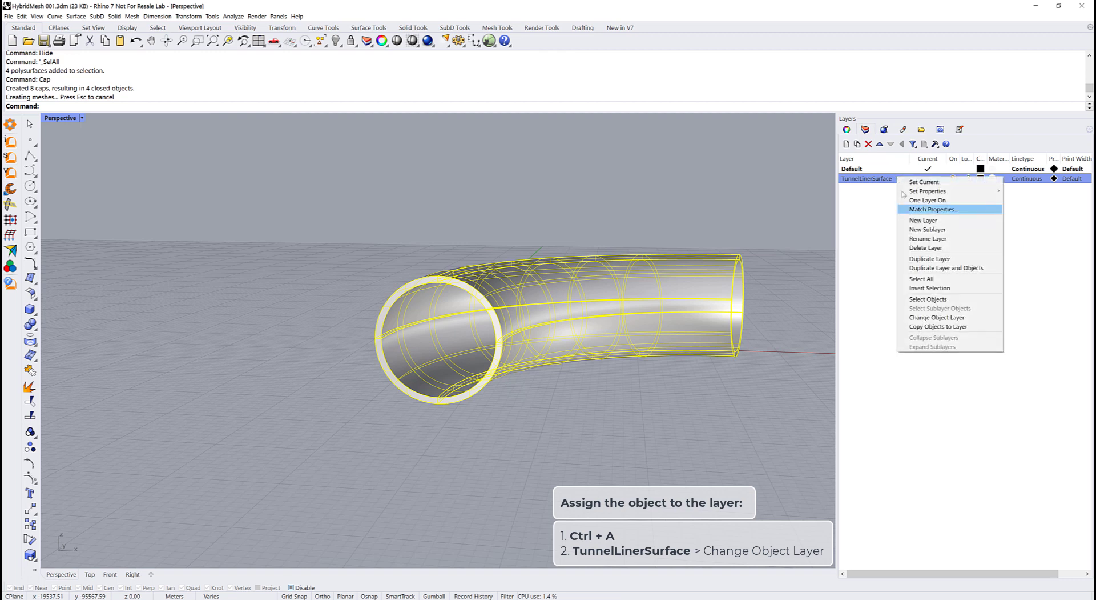
left_click(942, 317)
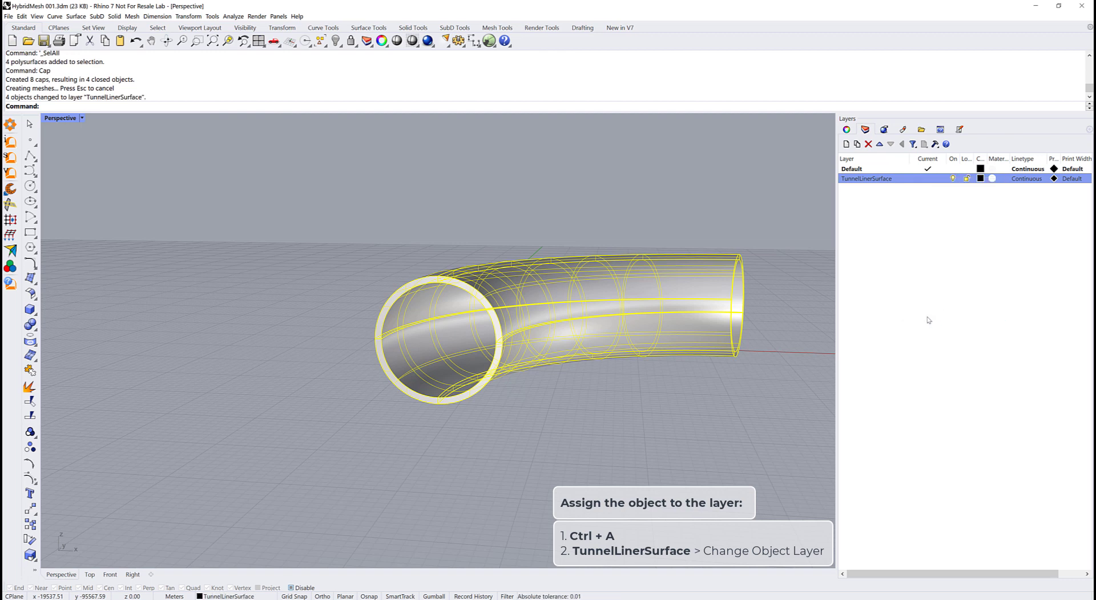
left_click(775, 350)
mouse_move(778, 351)
right_mouse_down()
mouse_move(790, 350)
mouse_move(766, 348)
right_mouse_up()
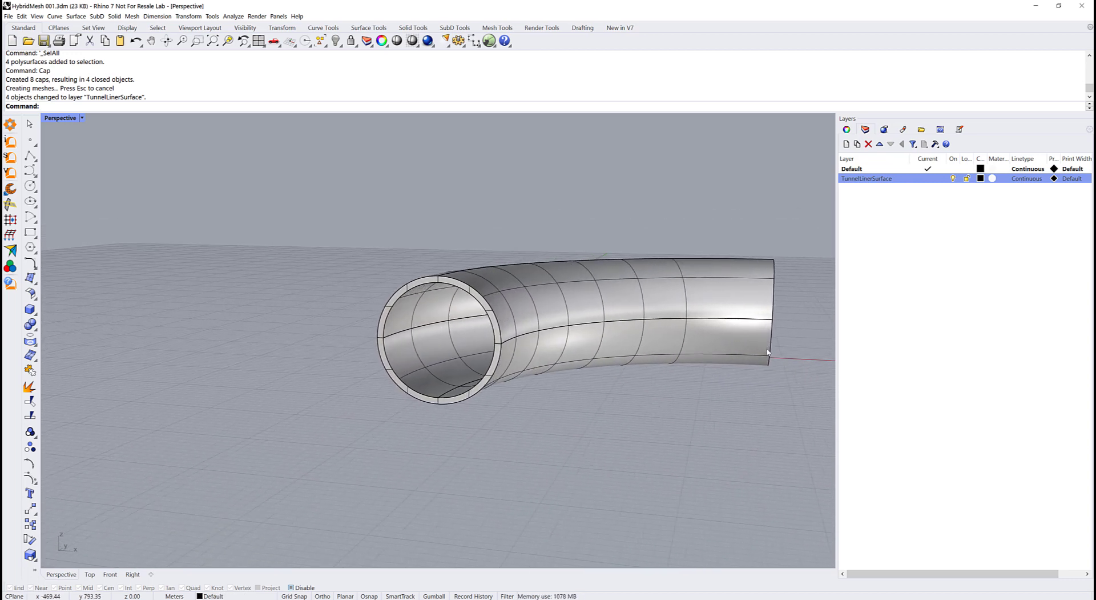
- Save an incremental version of the model and add a new layer named TunnelLinerMesh
left_click(8, 16)
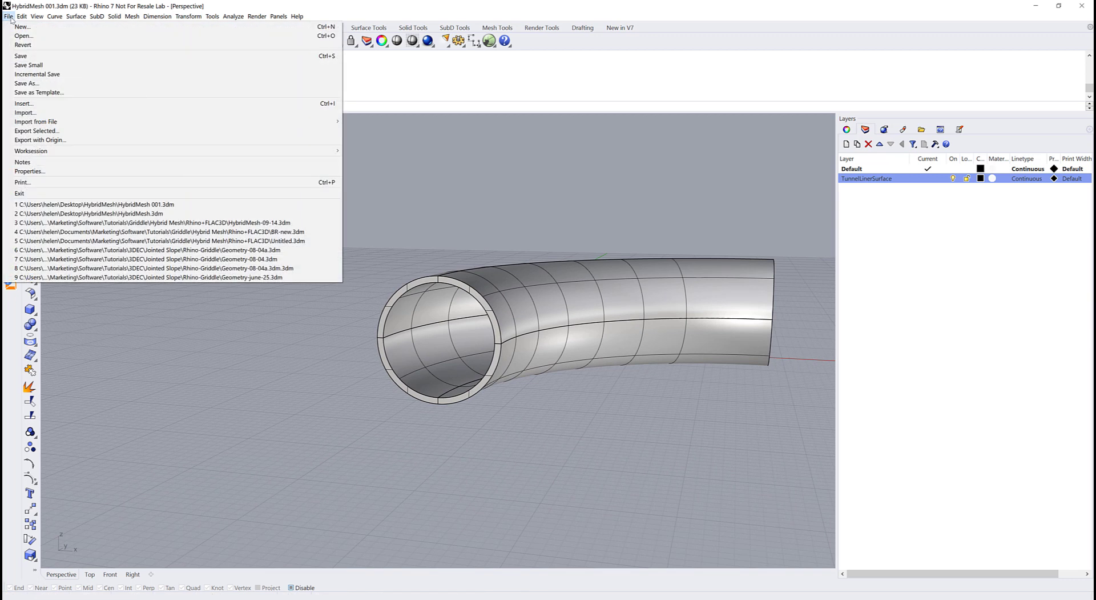
left_click(89, 76)
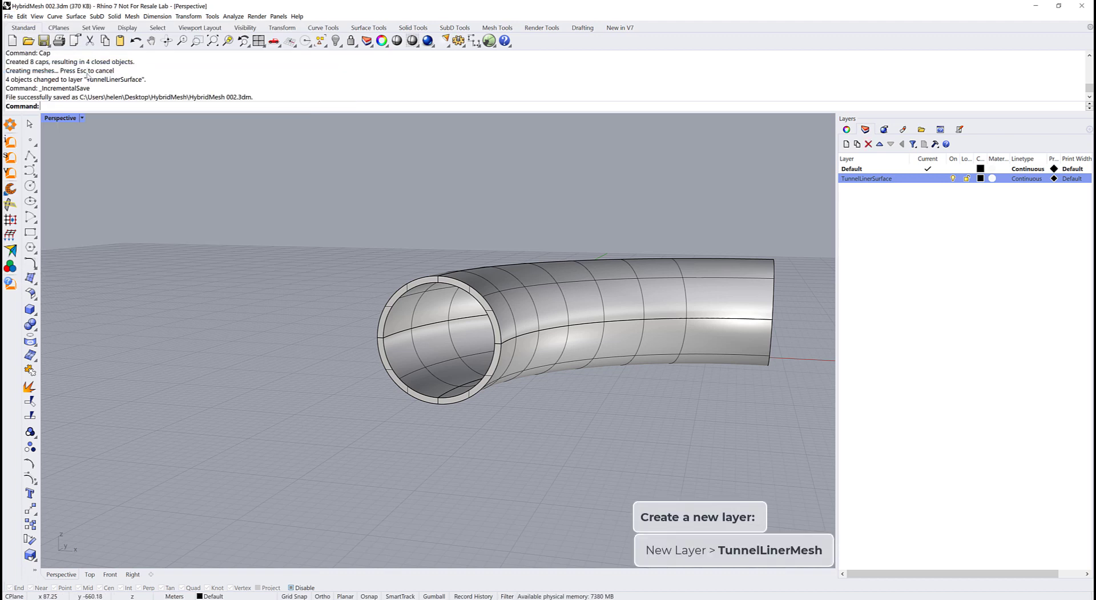
left_click(847, 143)
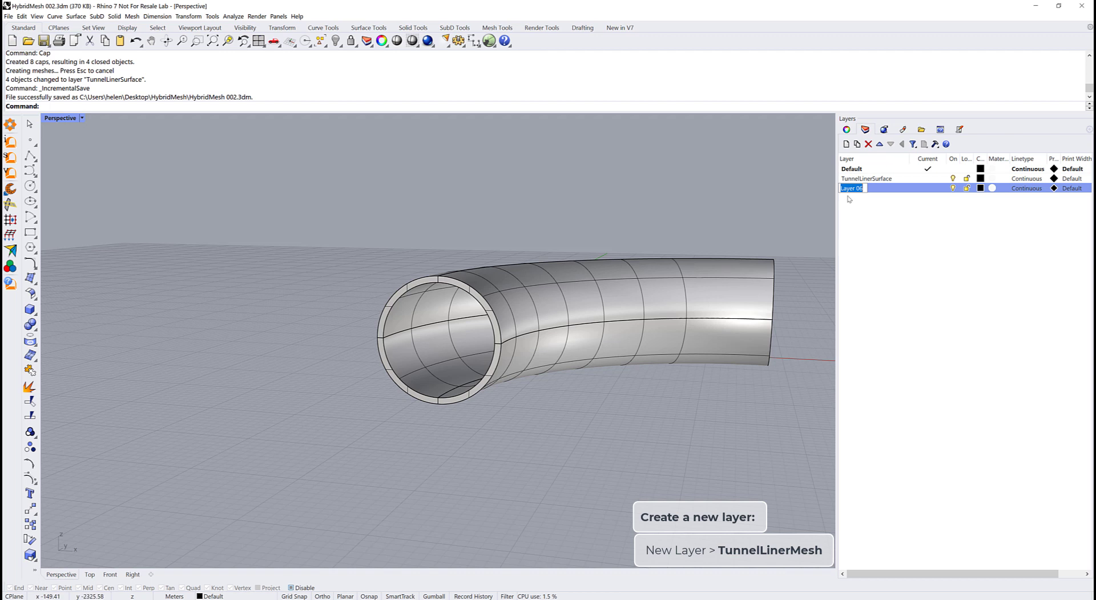
type("TunnelLinerMesh")
key("Return")
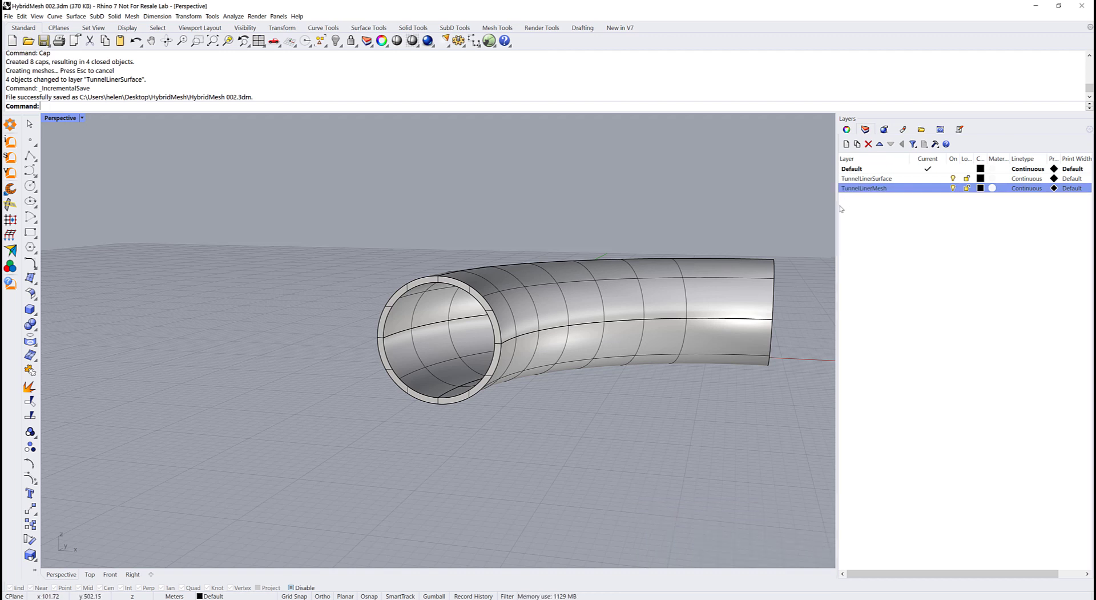
- Select all four liner solids and start BlockRanger on them with a maximum edge length of 1.5
key("ctrl+a")
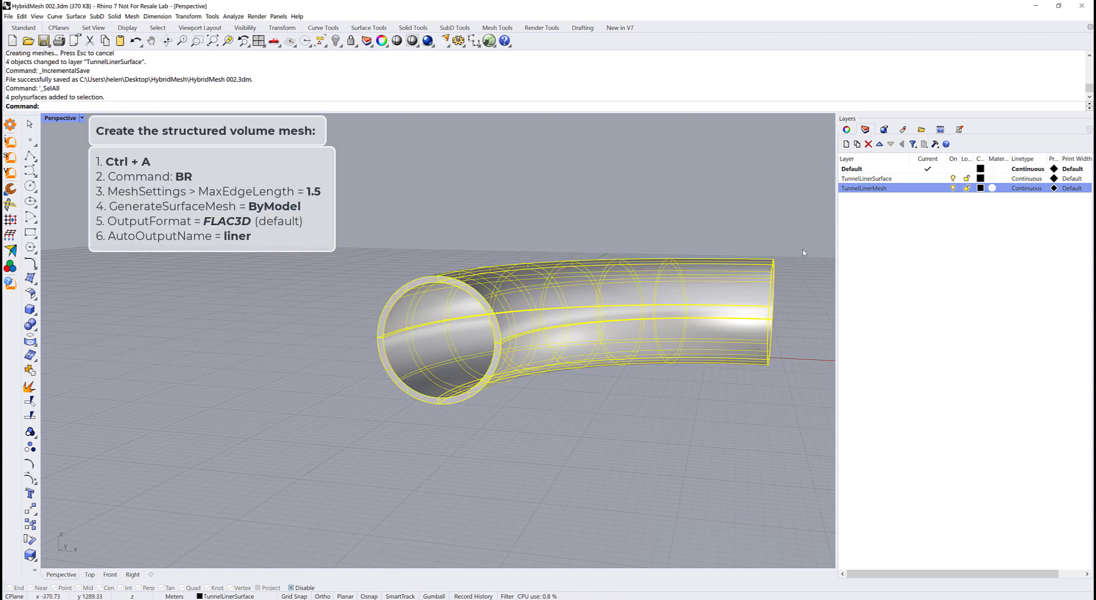
left_click(11, 126)
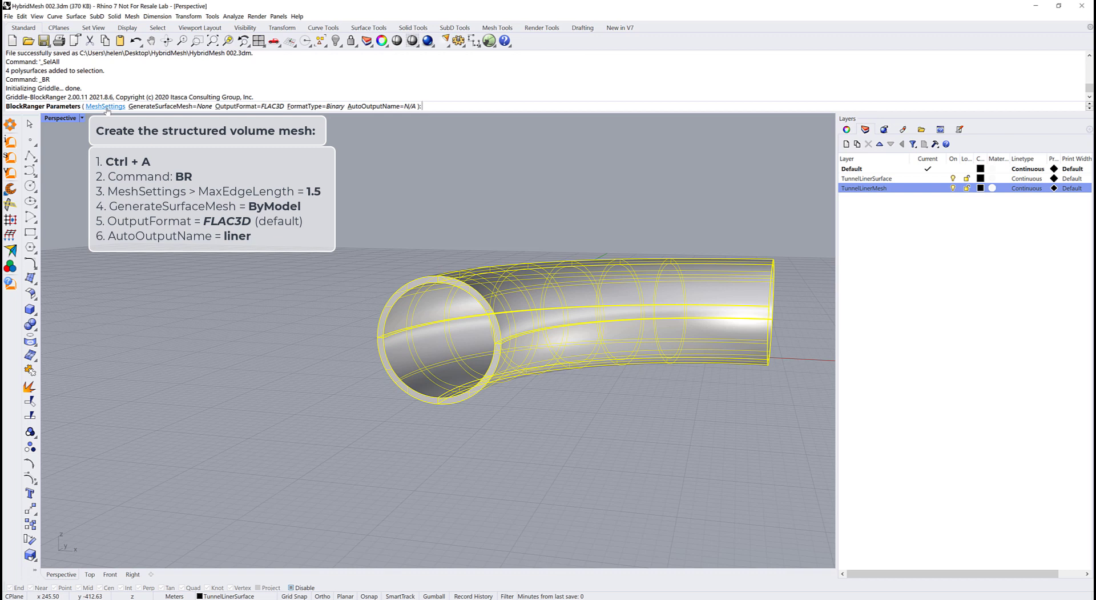
left_click(106, 107)
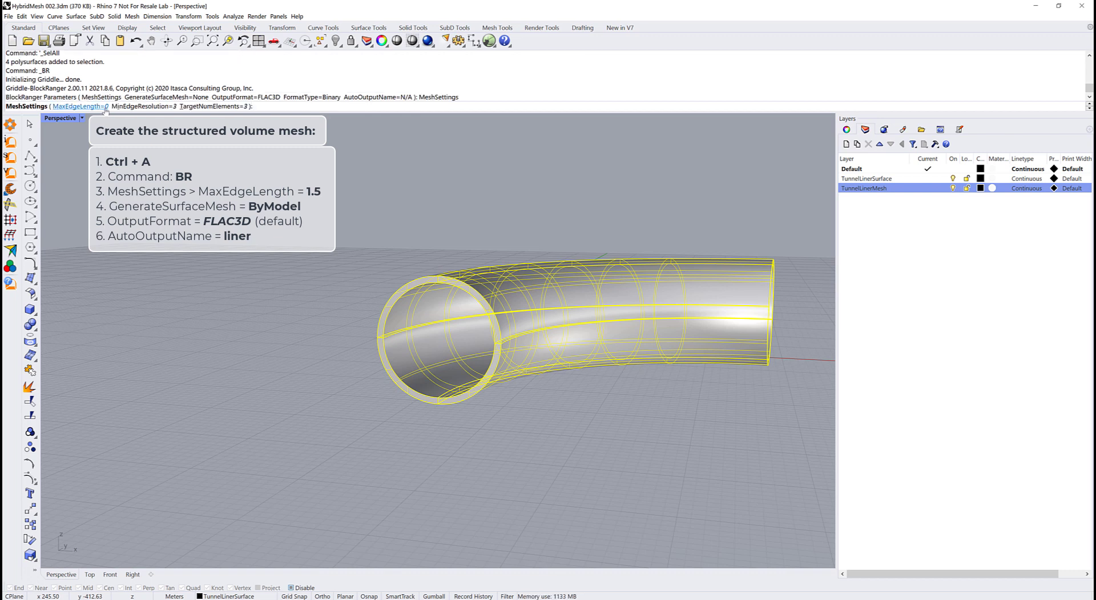
left_click(97, 108)
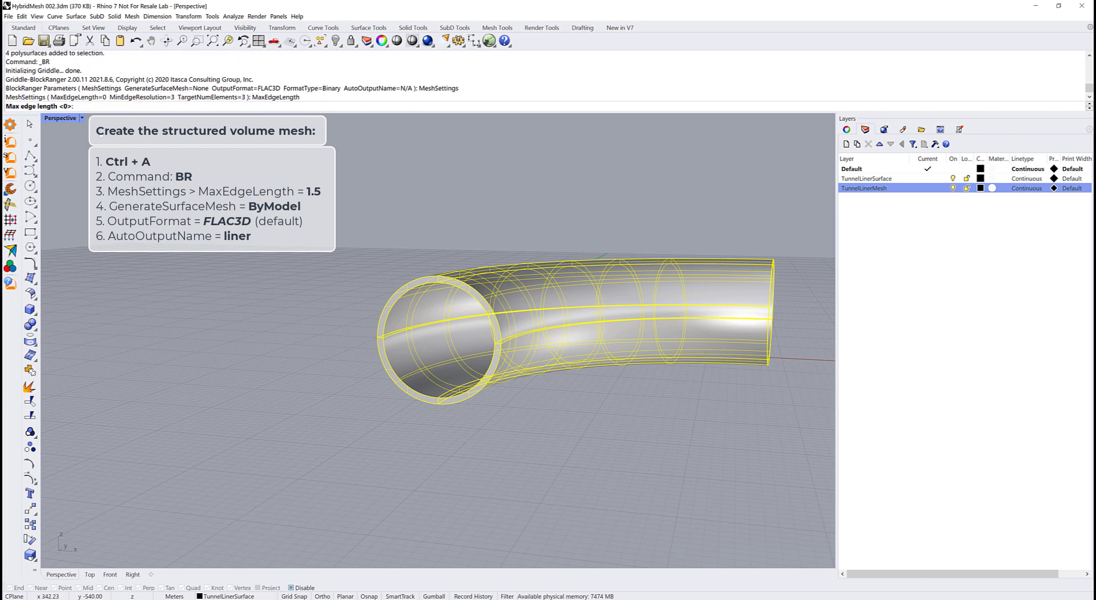
type("1.5")
key("Return")
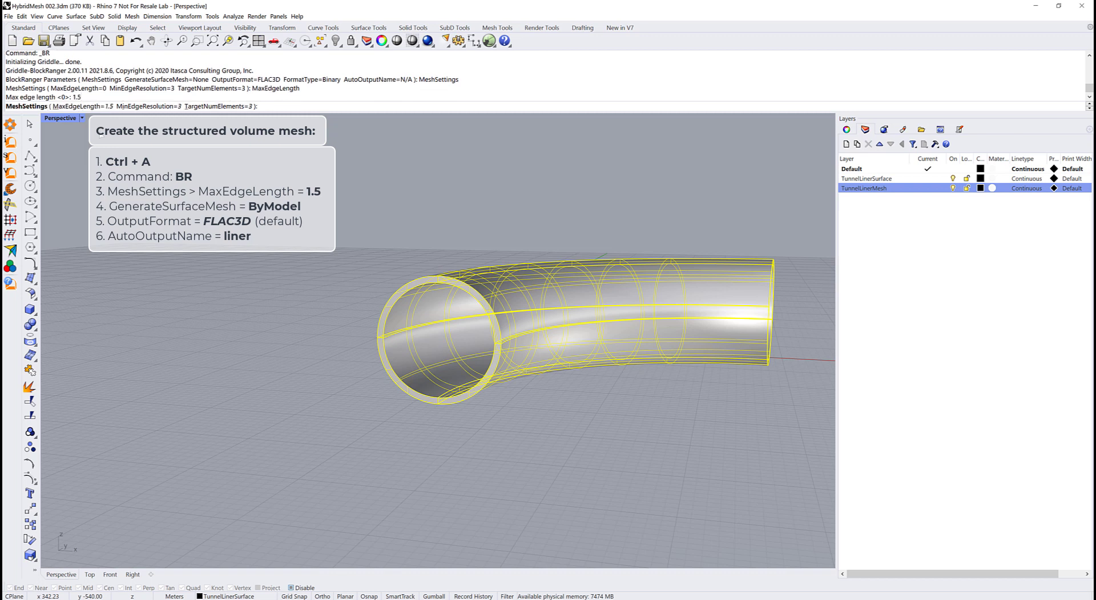
key("Return")
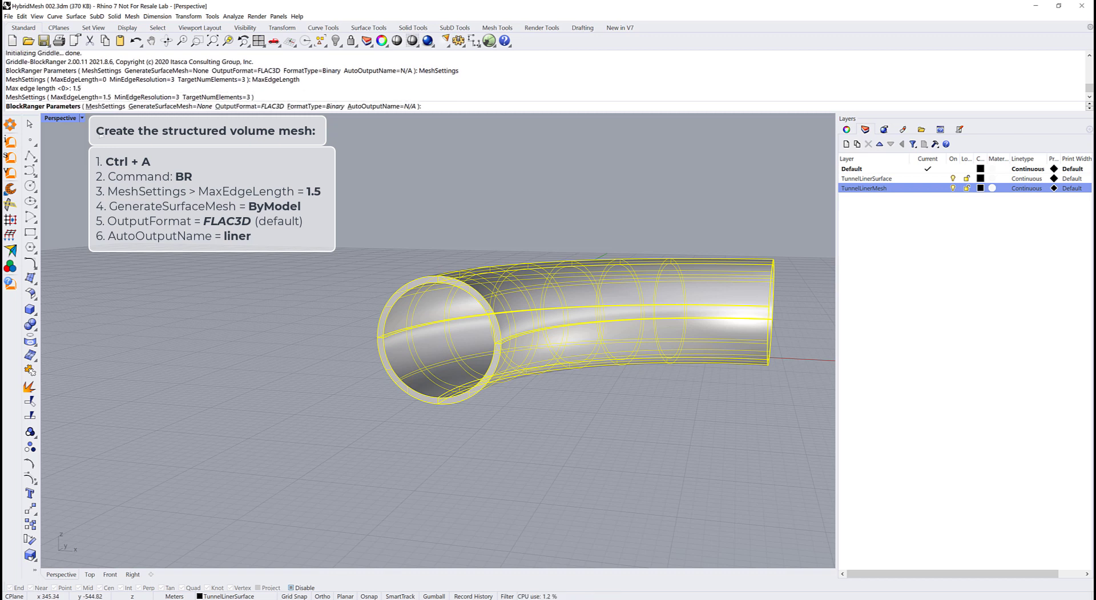
- Set BlockRanger to generate the surface mesh ByModel with the output name liner, and generate the FLAC3D volume mesh
left_click(154, 106)
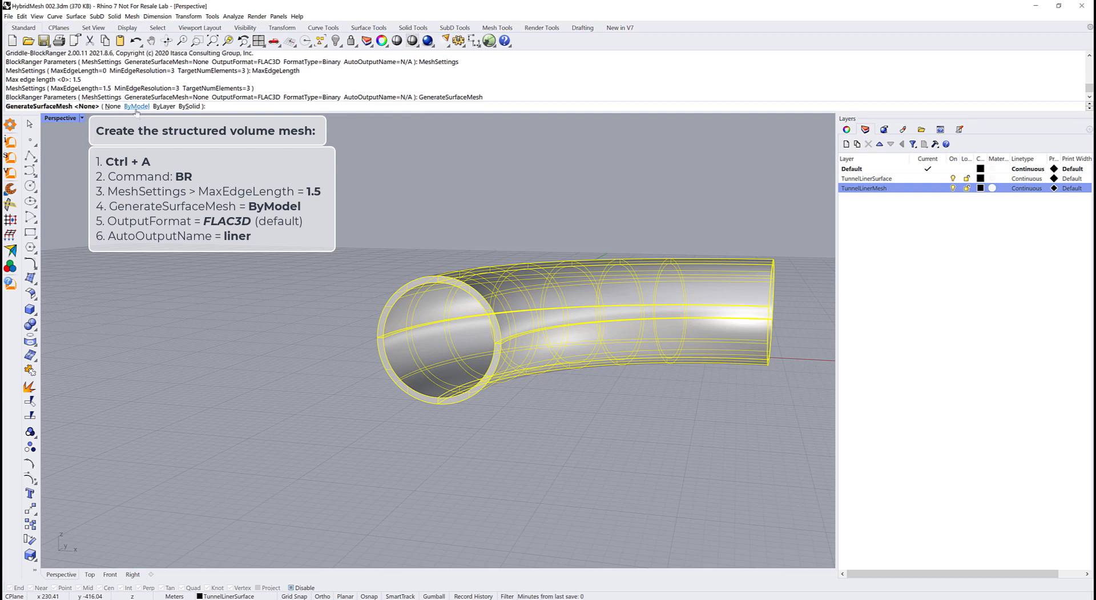
left_click(136, 108)
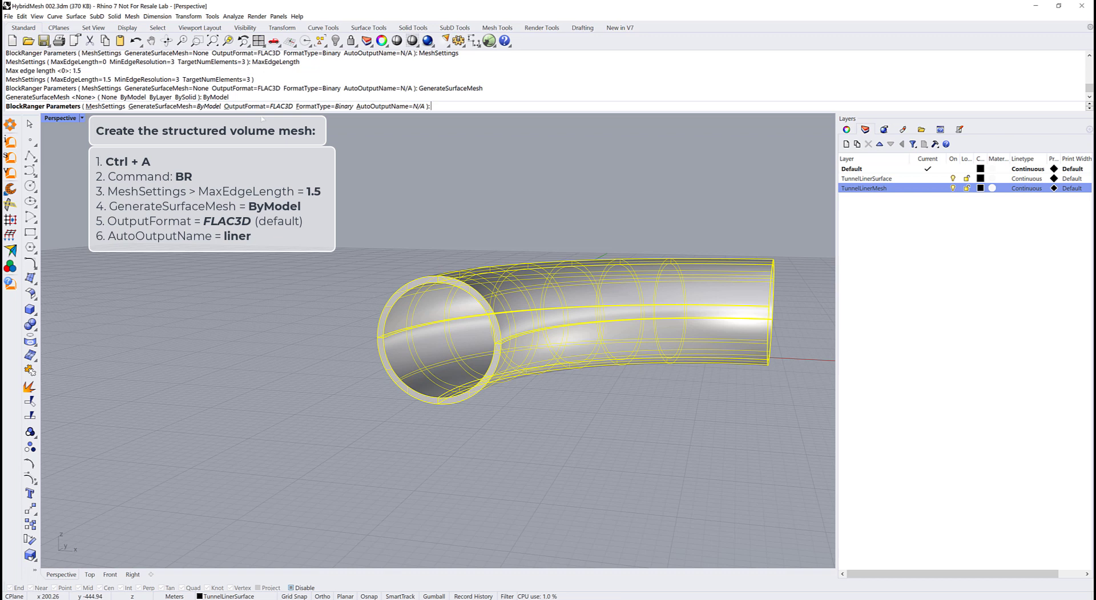
left_click(386, 106)
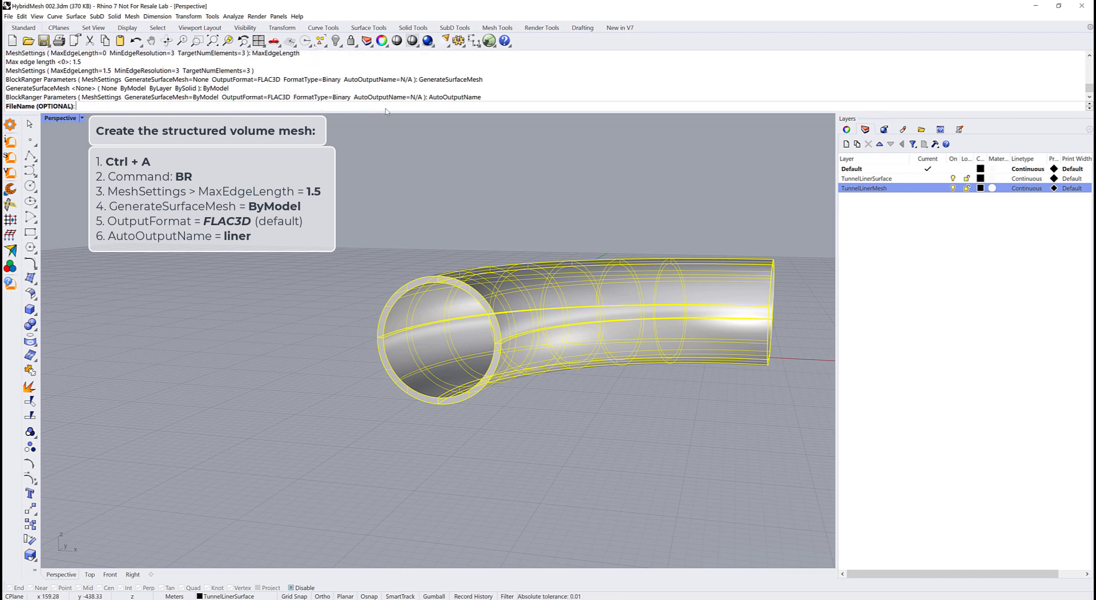
type("liner")
key("Return")
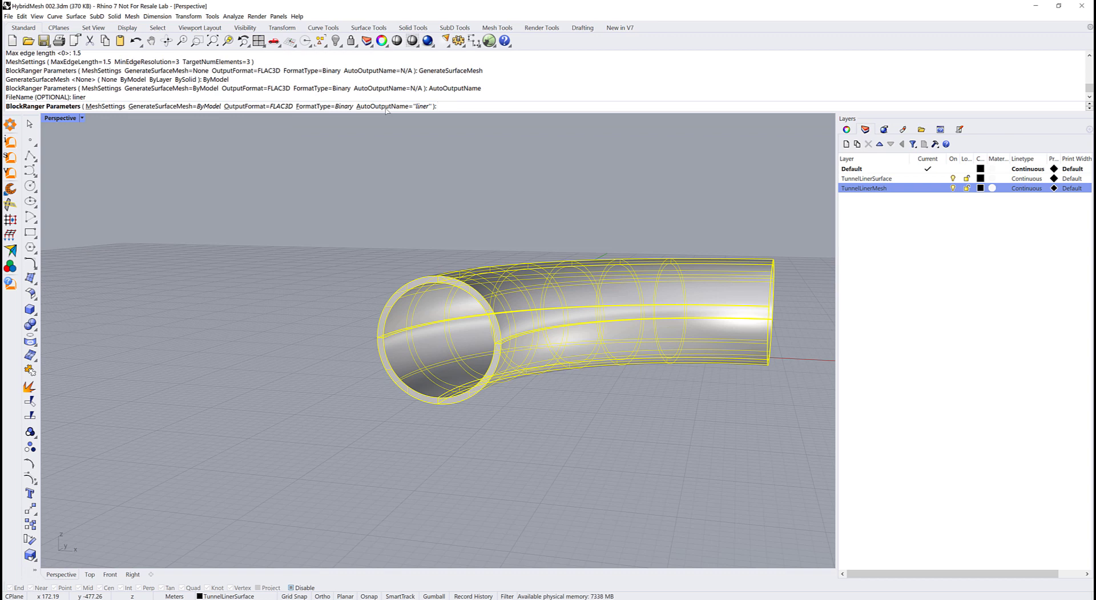
key("Return")
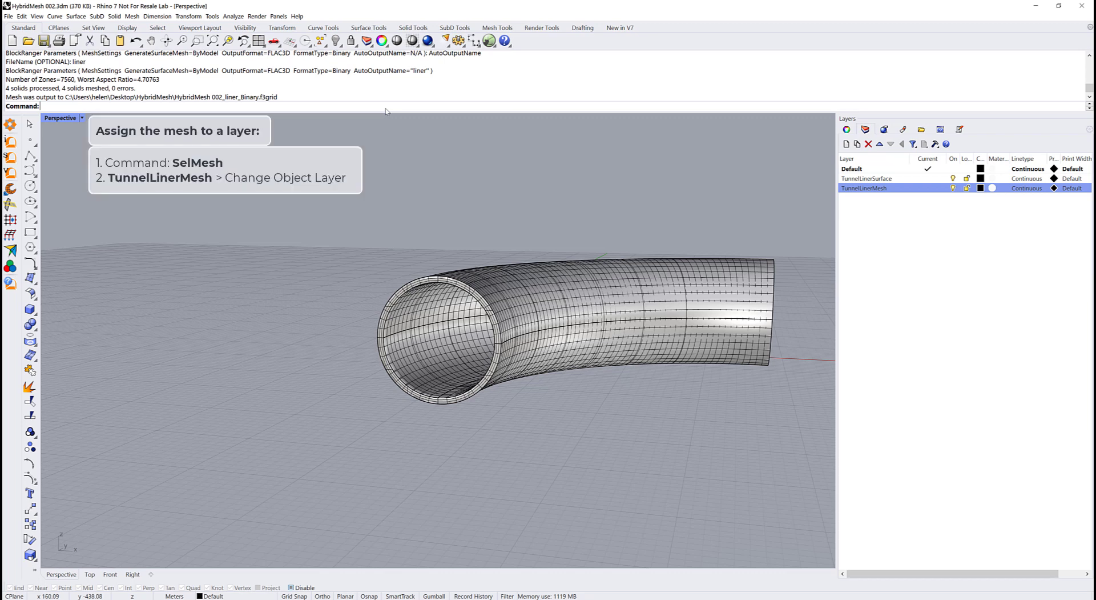
- Select the generated mesh with SelMesh and change its layer to TunnelLinerMesh
type("SelMesh")
key("Return")
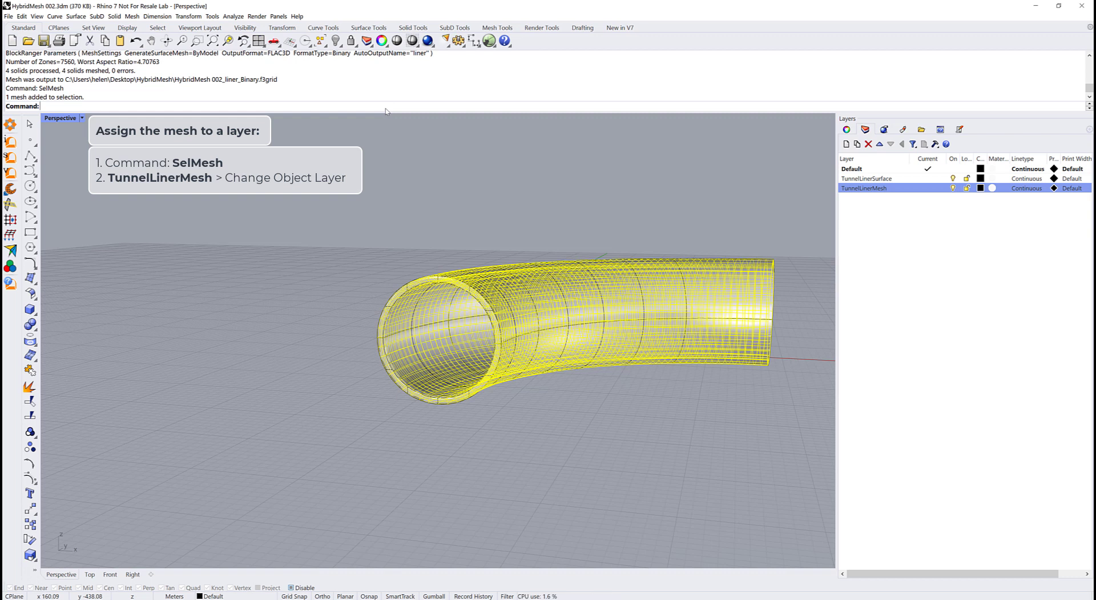
right_click(851, 190)
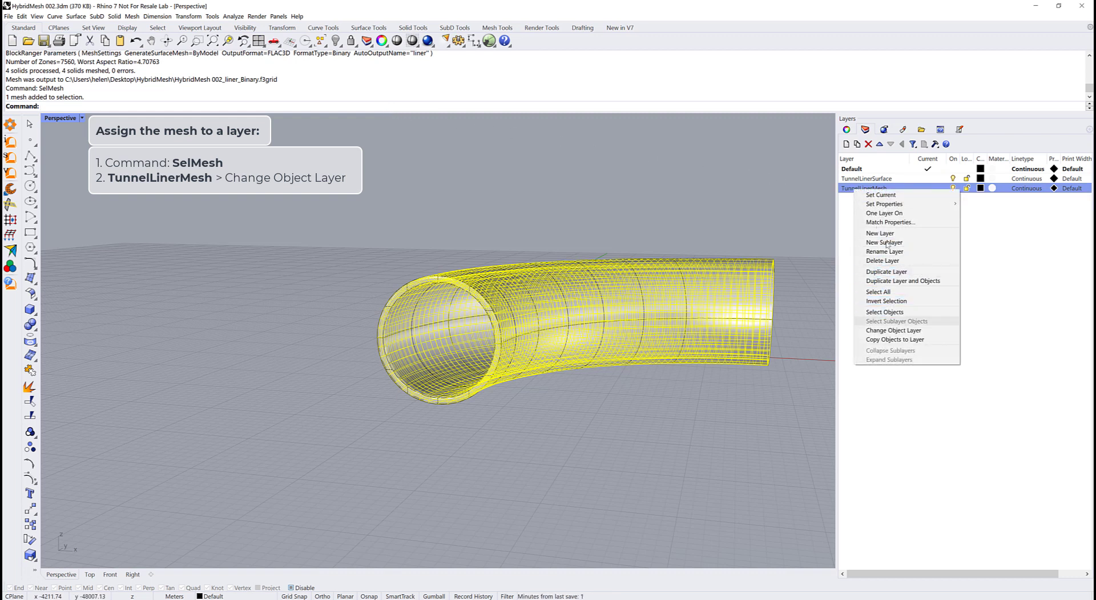
left_click(941, 330)
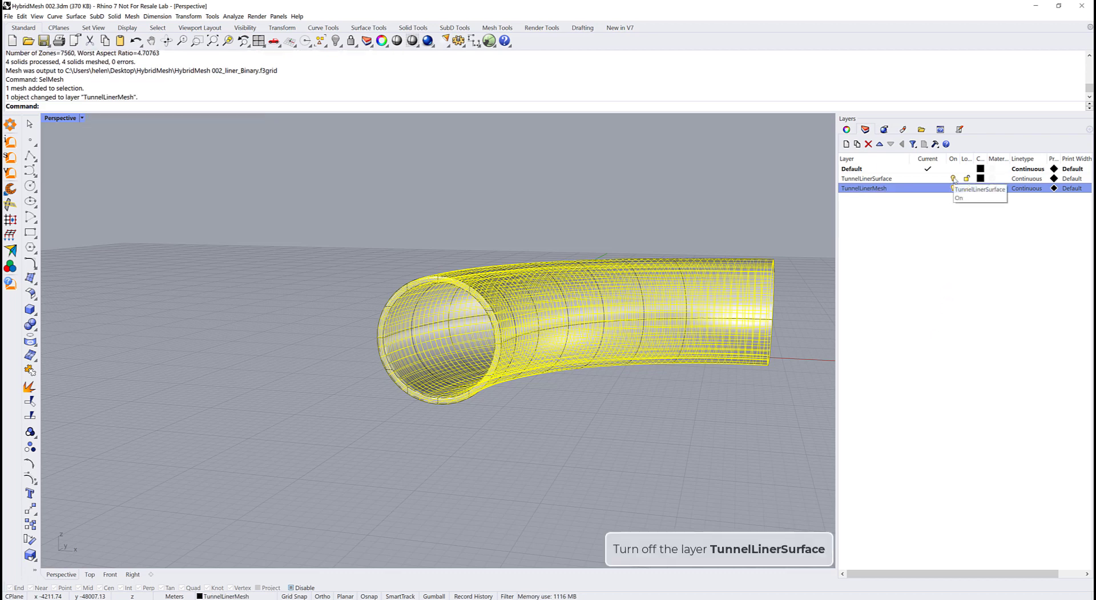
- Turn off the TunnelLinerSurface layer, deselect the mesh and save an incremental version of the model
left_click(953, 179)
left_click(775, 208)
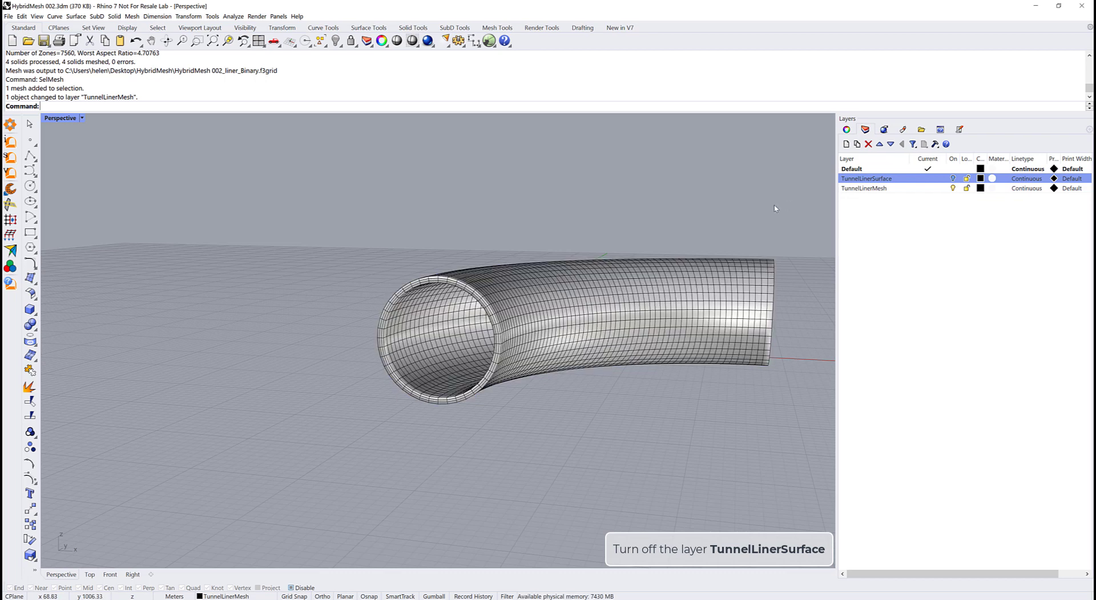
mouse_move(746, 210)
right_mouse_down()
mouse_move(795, 203)
mouse_move(647, 202)
mouse_move(766, 205)
right_mouse_up()
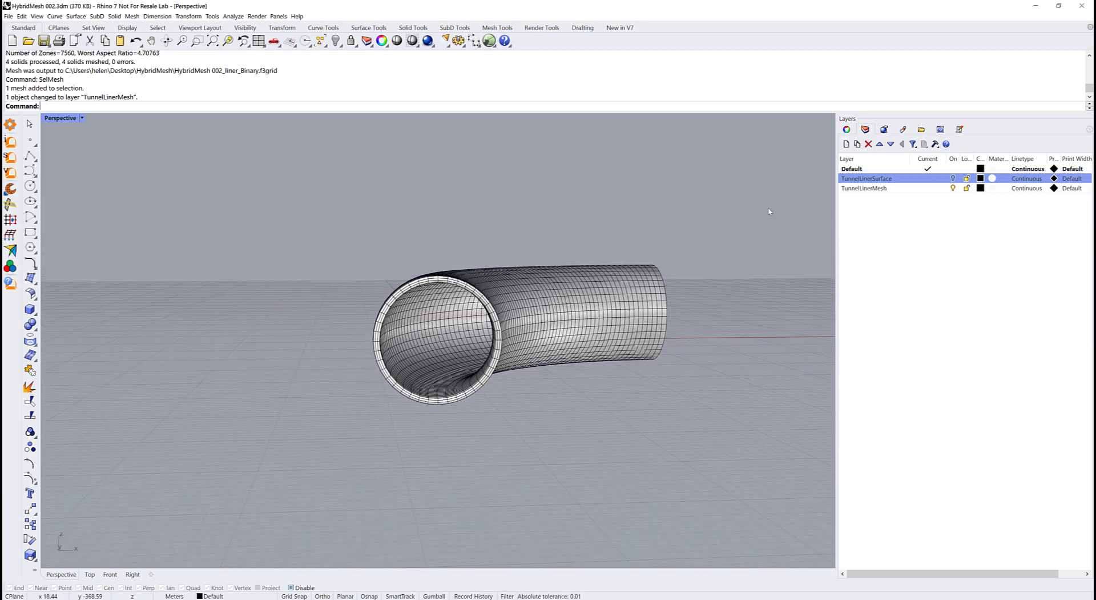
left_click(8, 16)
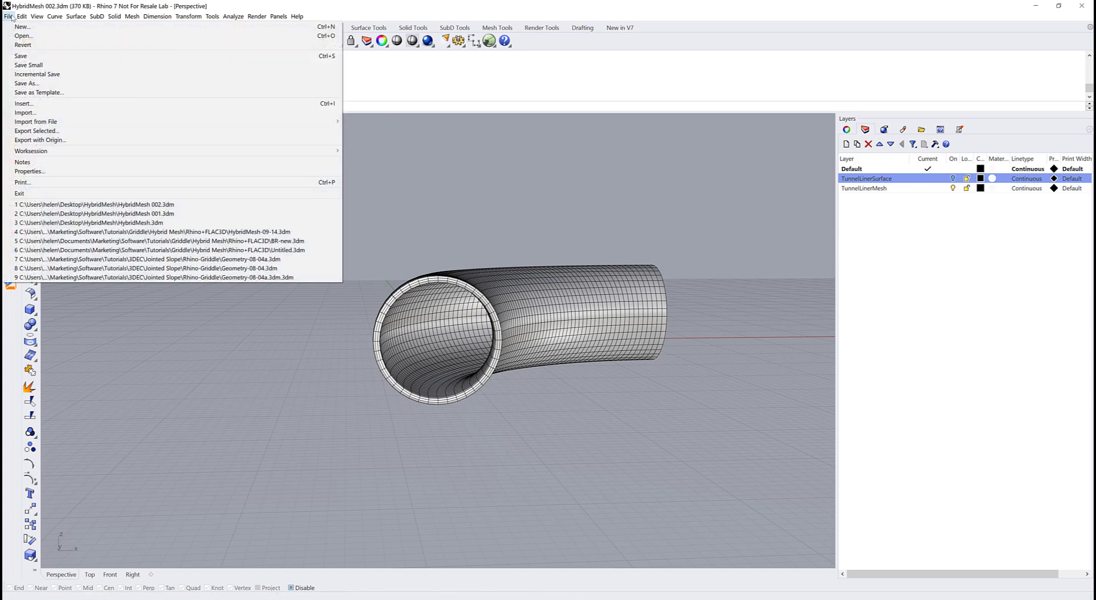
left_click(104, 76)
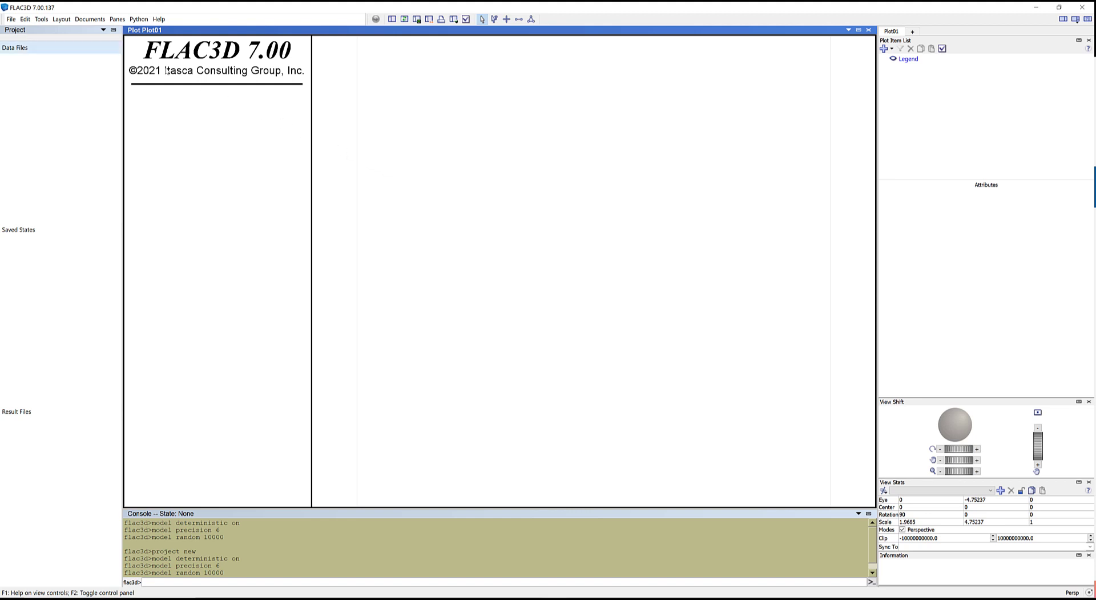
- In FLAC3D, apply the Wide layout and import the FLAC3D grid file HybridMesh 001_BlockRanger_Binary-liner.f3grid
left_click(62, 20)
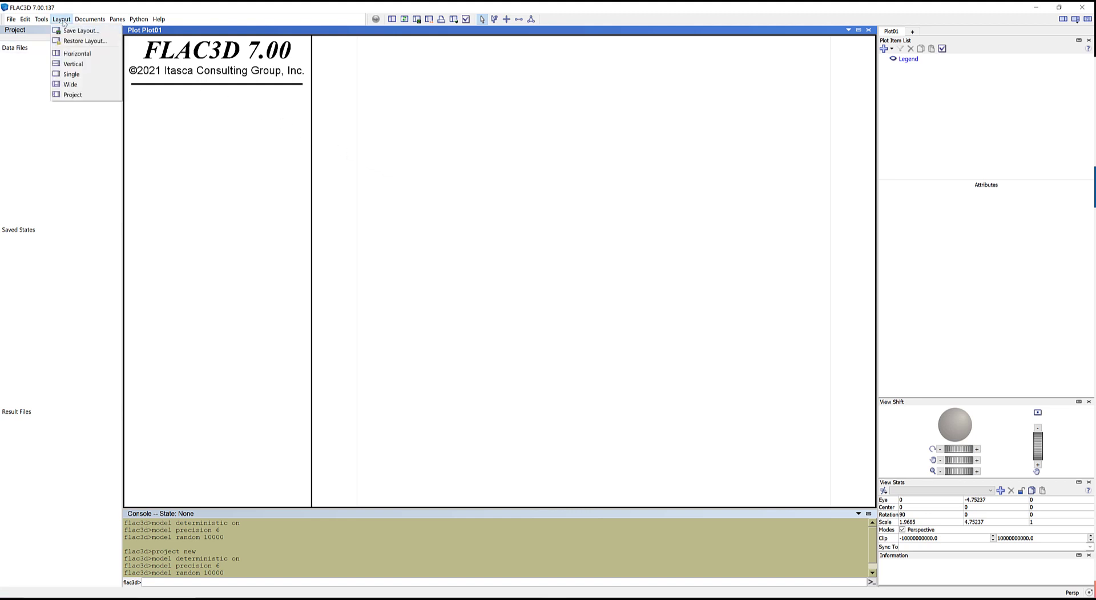
left_click(70, 87)
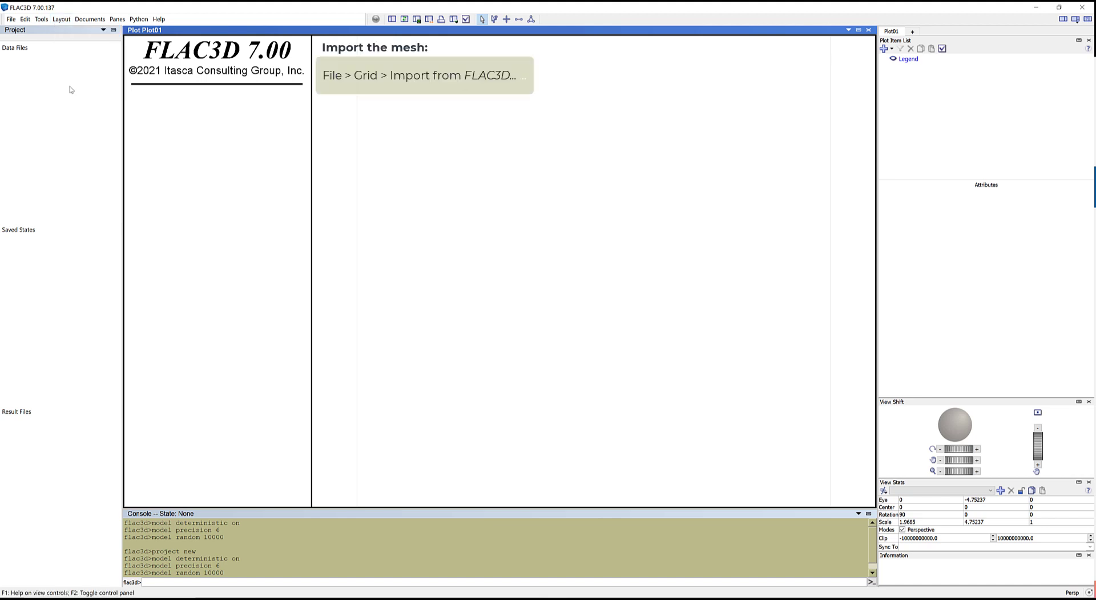
left_click(12, 19)
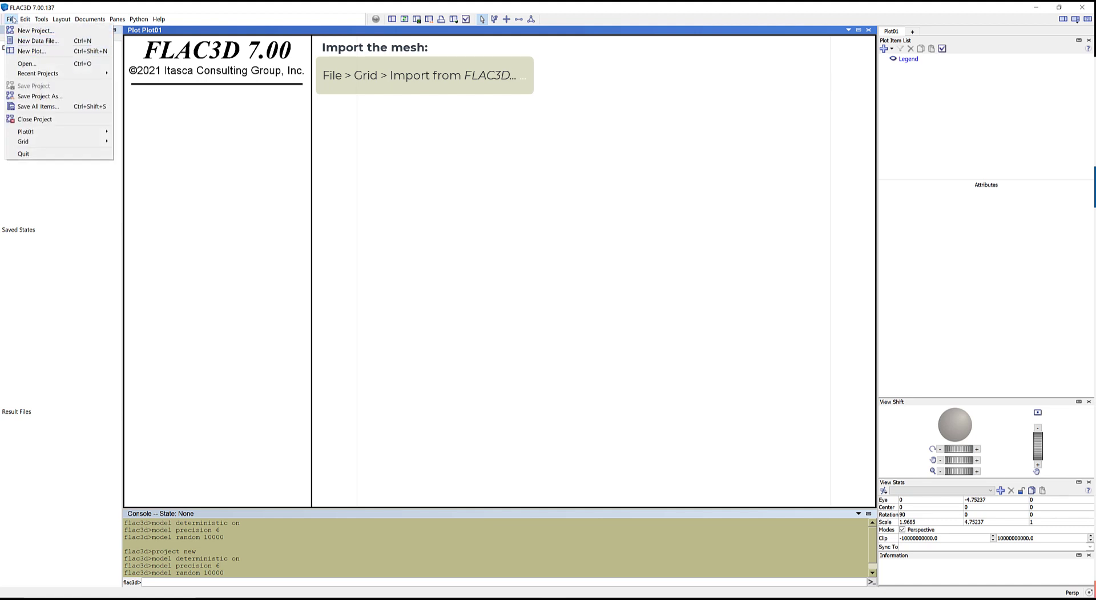
mouse_move(20, 144)
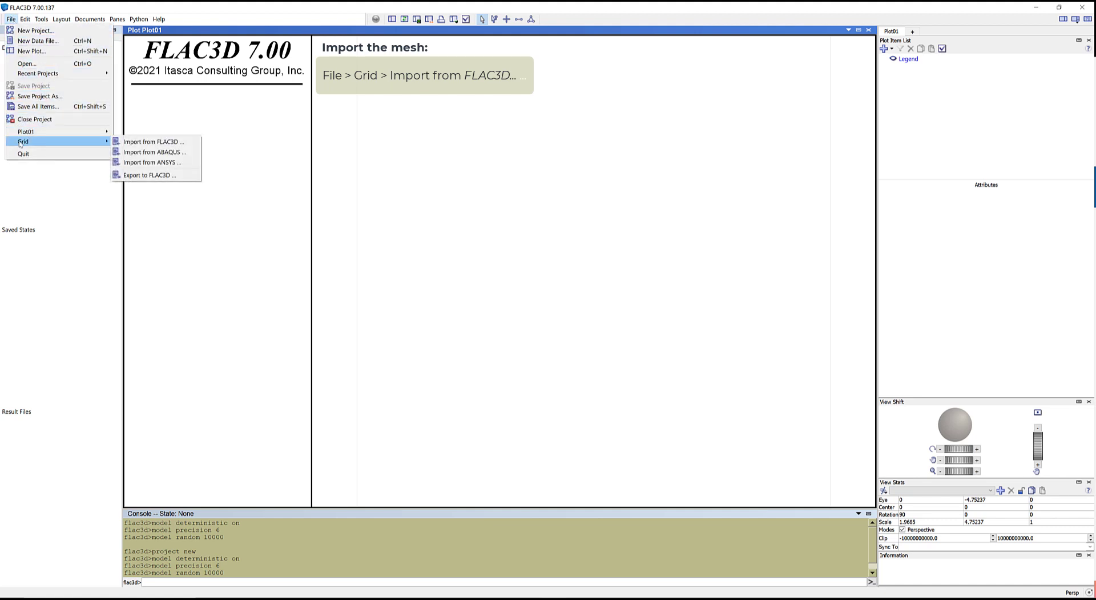
left_click(143, 143)
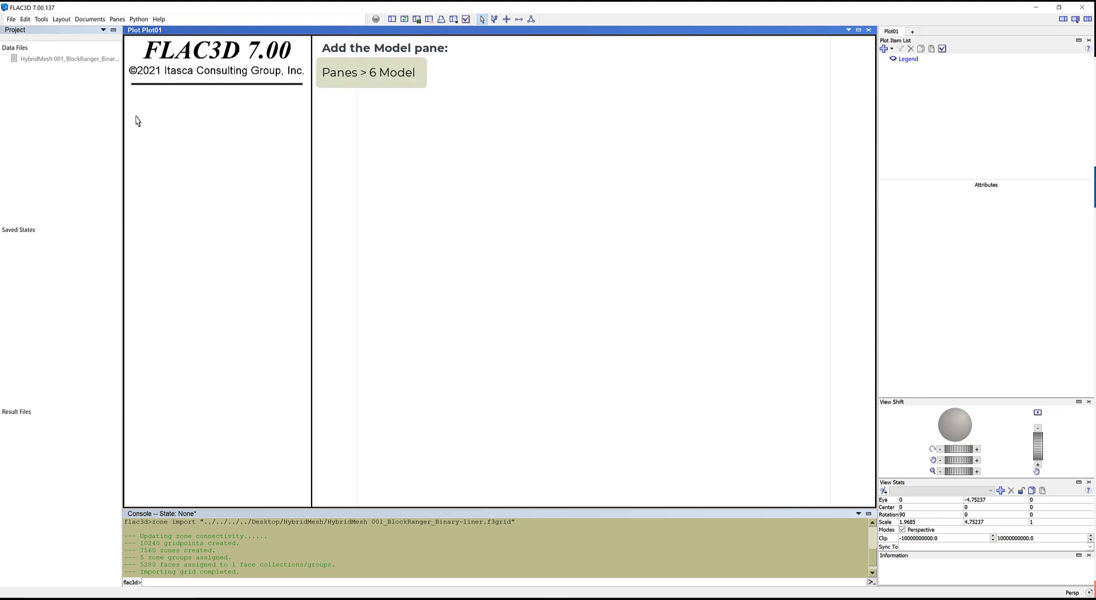
- Show the Model pane, select all zones and assign them to the group Liner in the Default slot
left_click(117, 19)
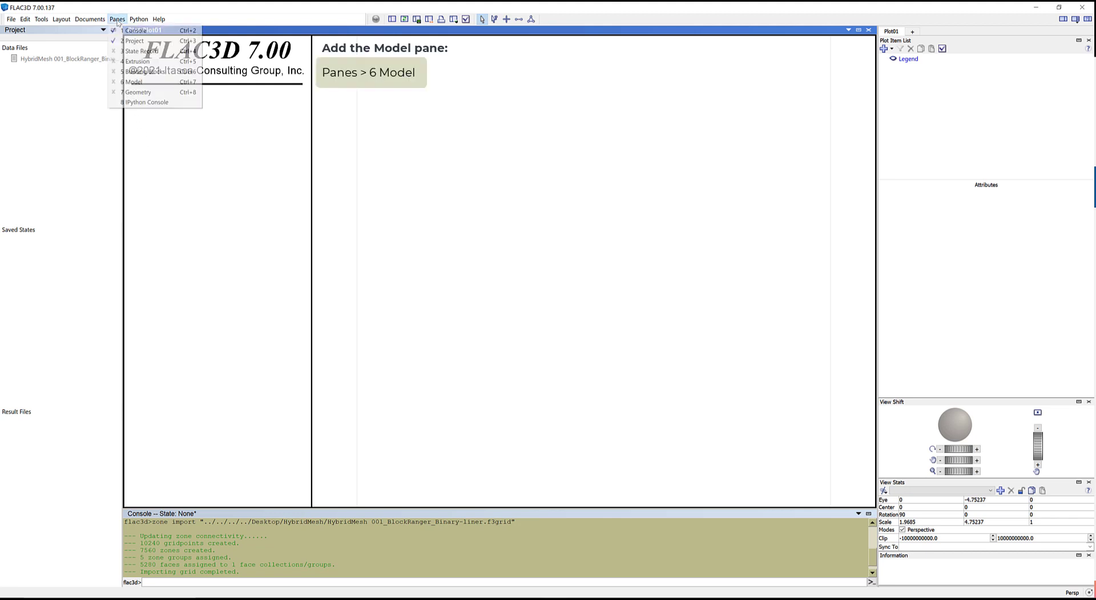
left_click(131, 82)
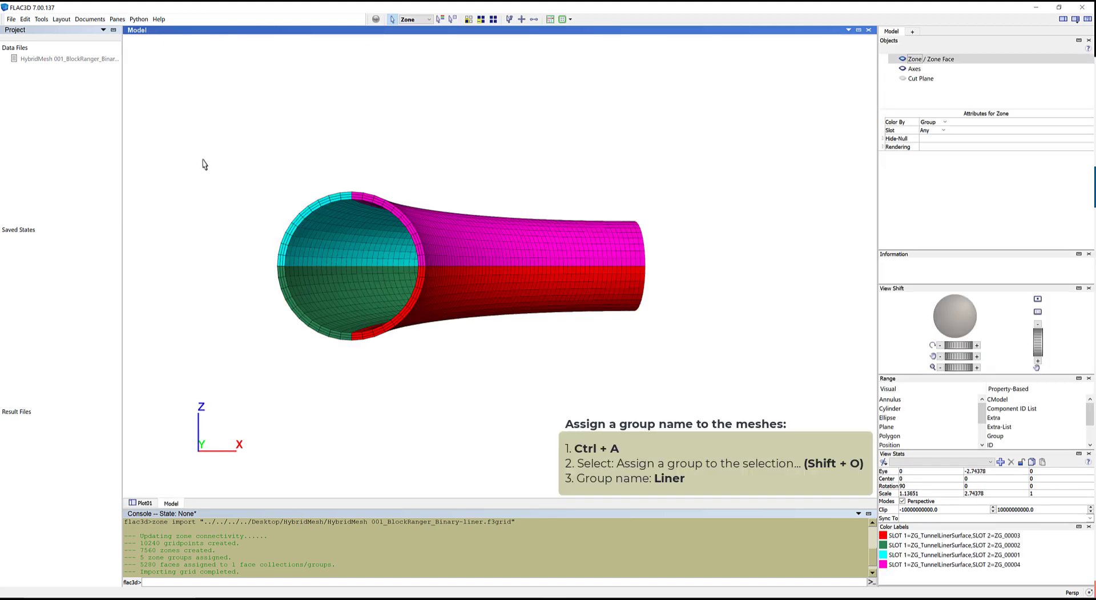
key("ctrl+a")
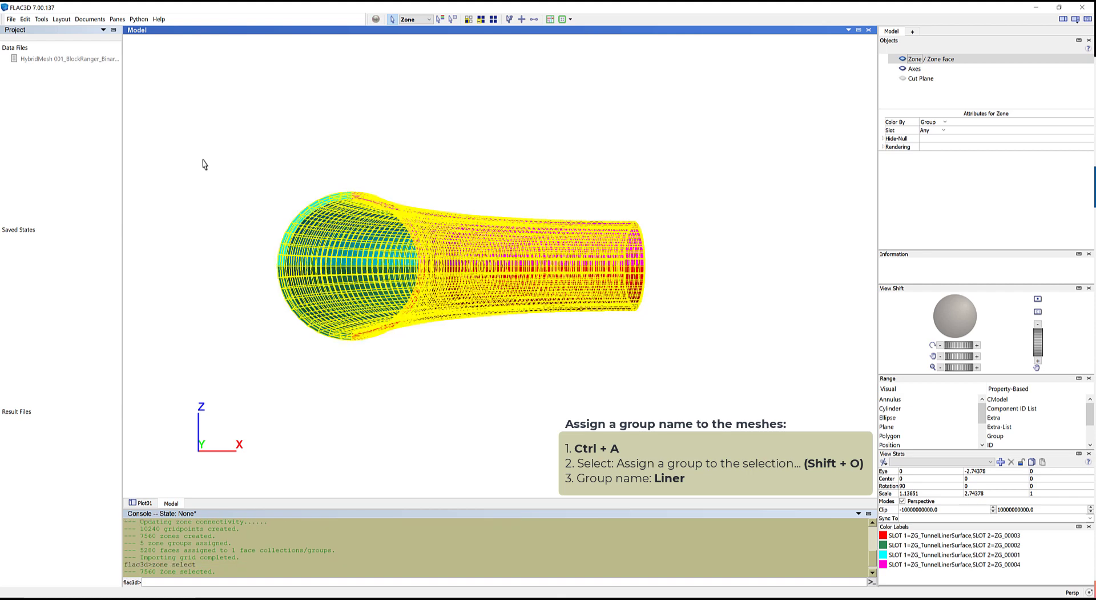
left_click(562, 21)
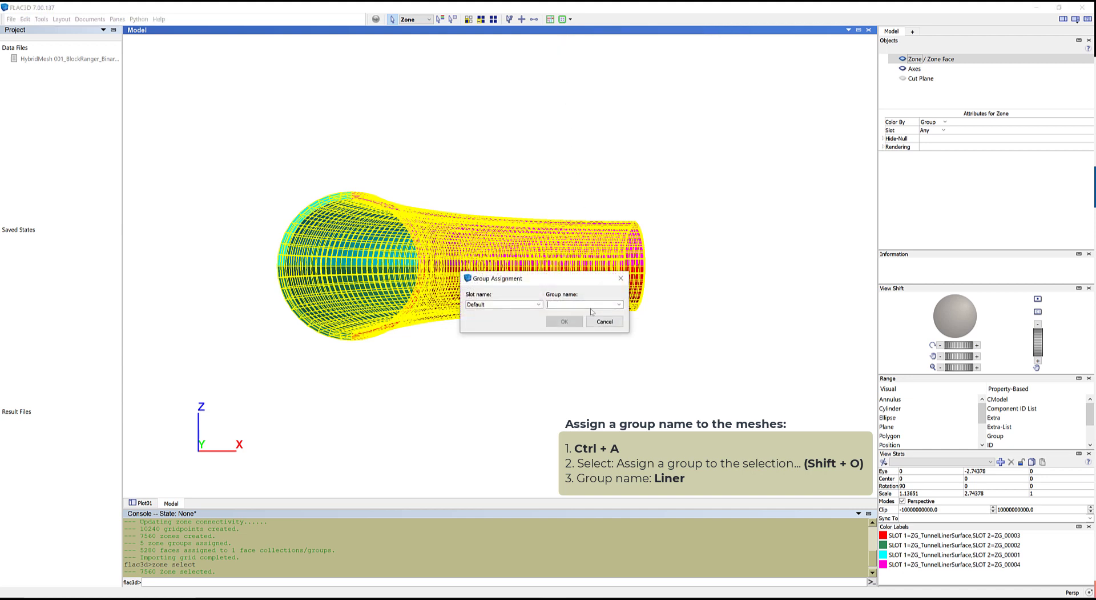
type("Liner")
key("Return")
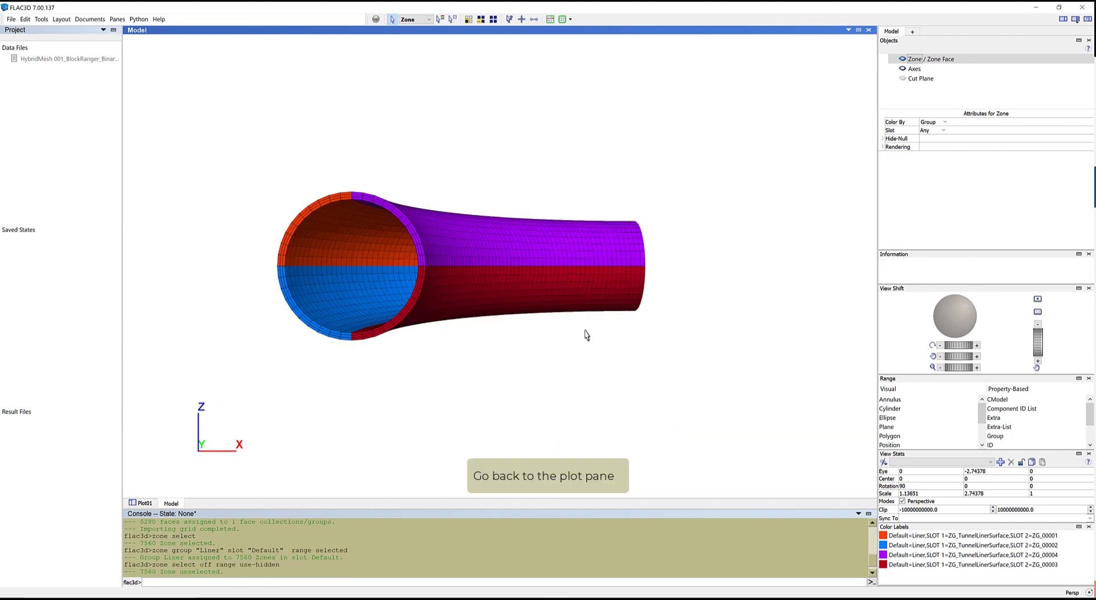
- Return to Plot01 and add a Zone plot item to display the imported mesh
left_click(140, 503)
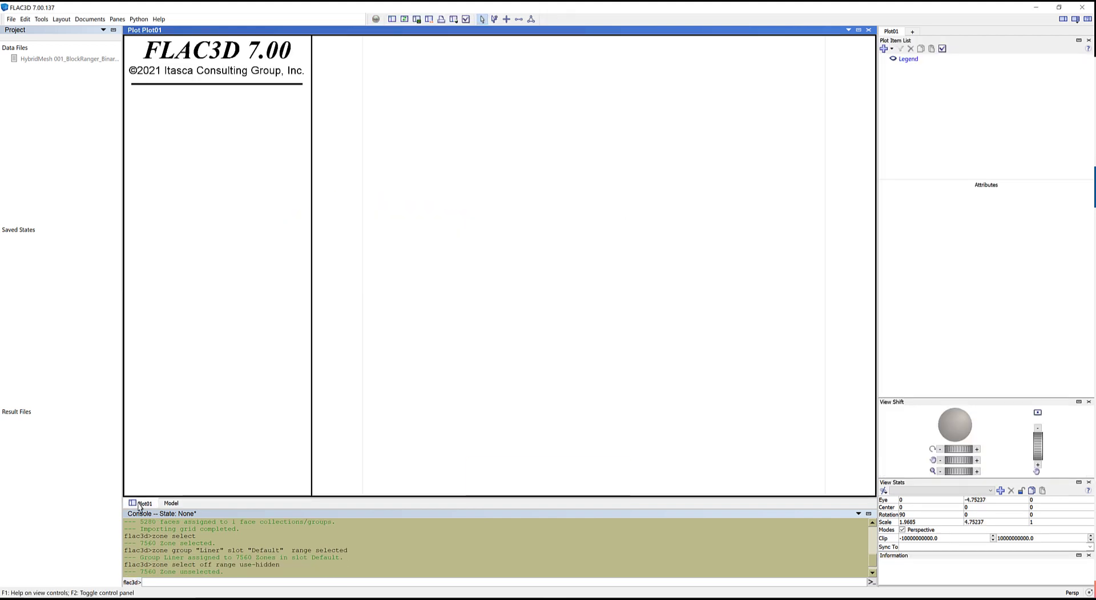
left_click(884, 49)
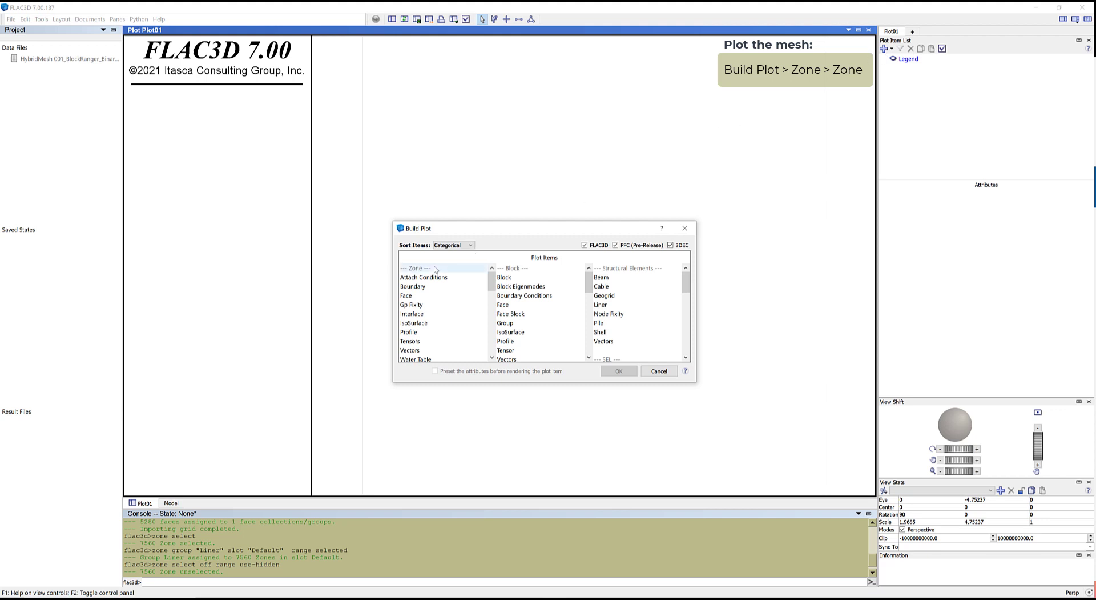
scroll(421, 346, "down", 1)
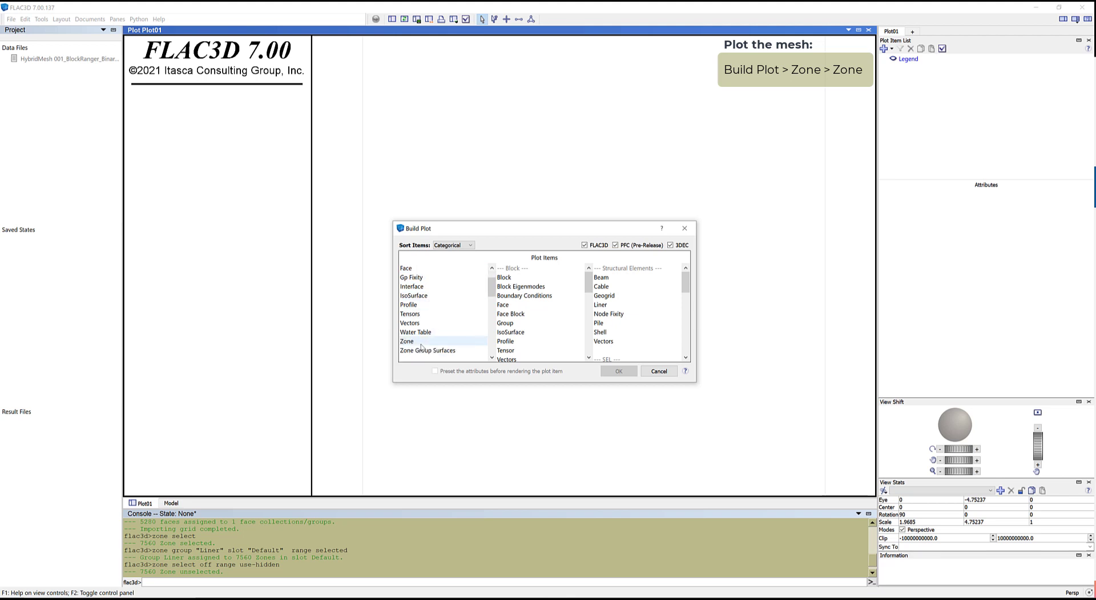
left_click(422, 342)
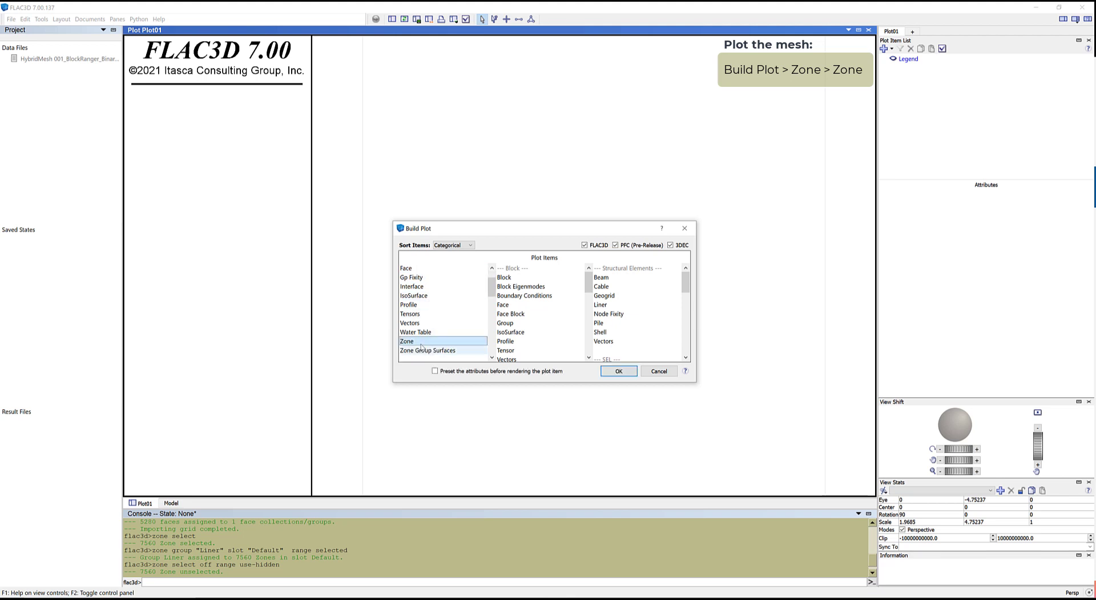
left_click(619, 372)
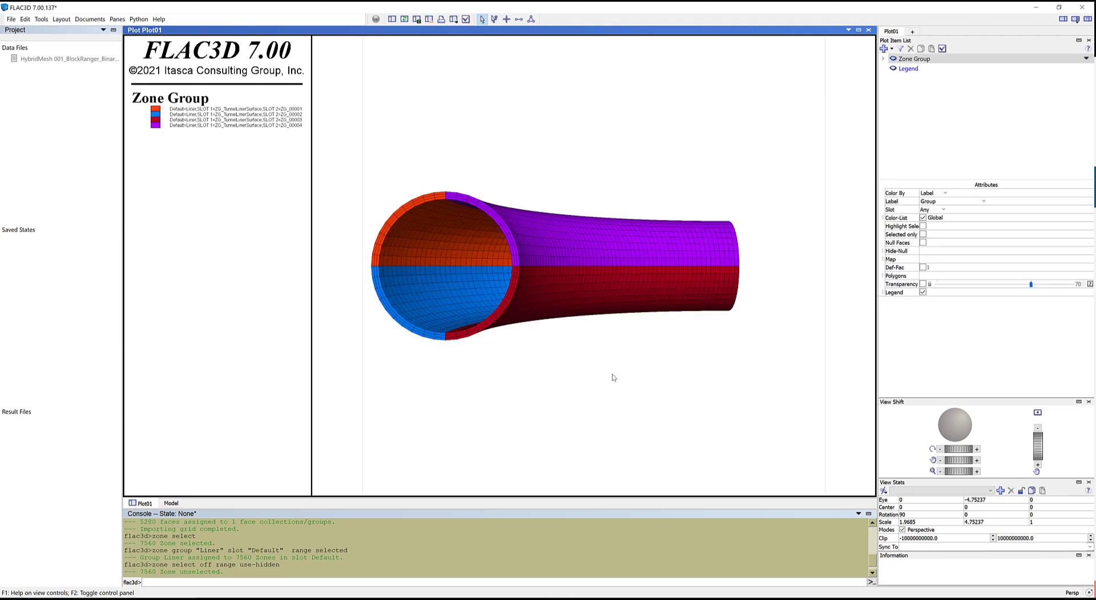
- Show the zone groups of the Default slot and change the Liner group's color to blue
left_click(943, 206)
left_click(939, 221)
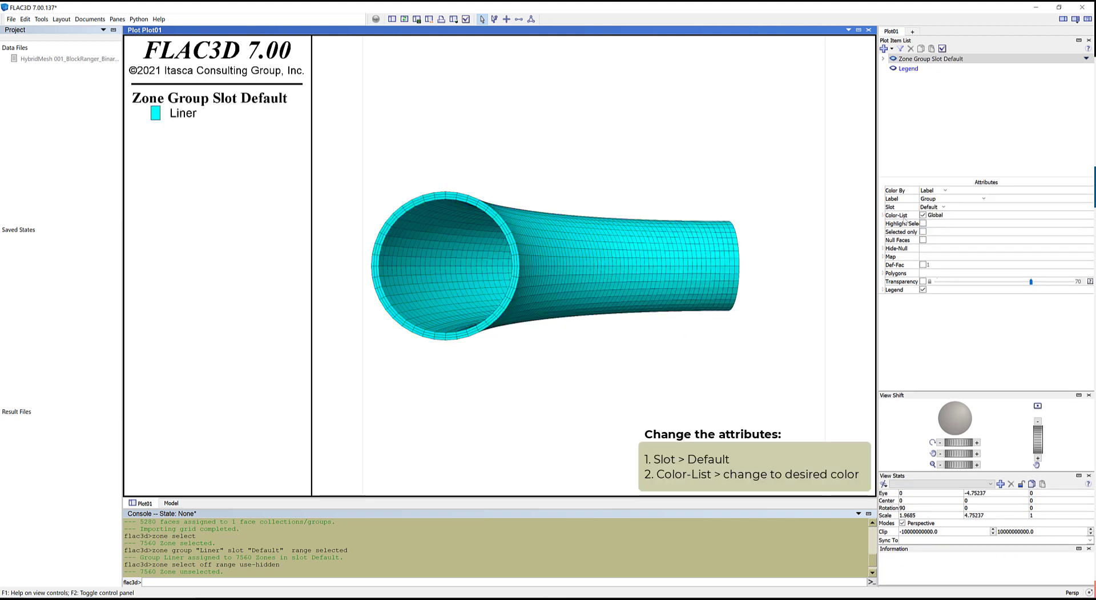
left_click(883, 216)
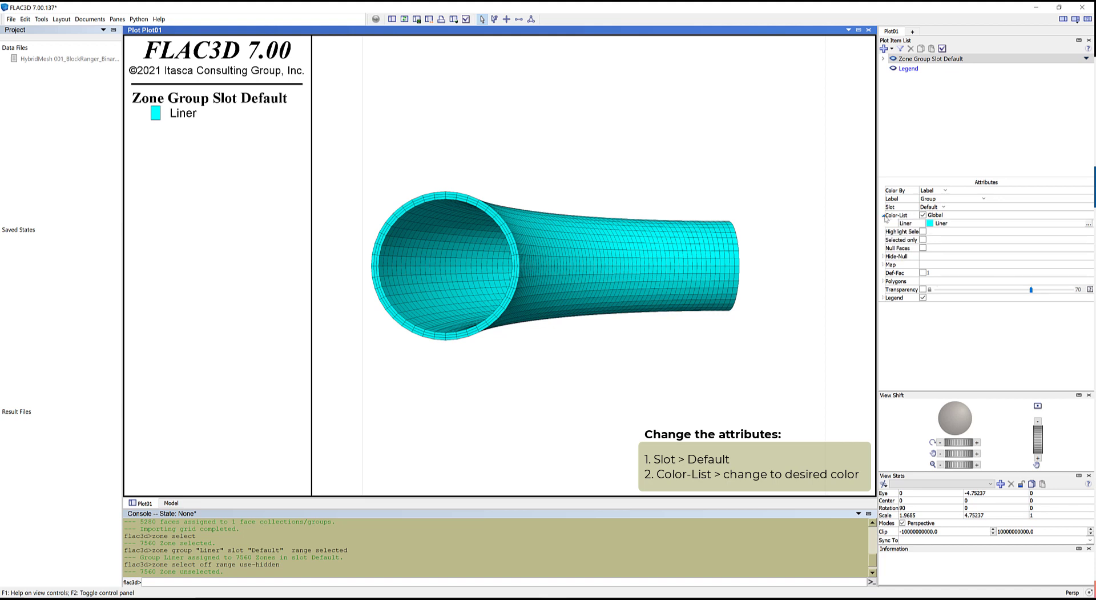
left_click(929, 223)
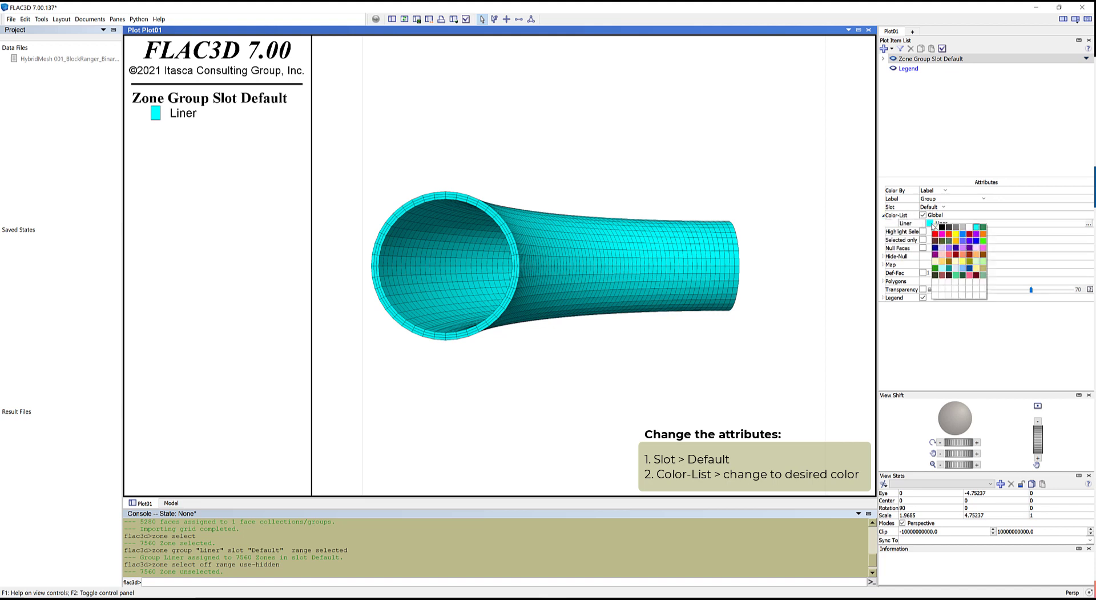
left_click(964, 234)
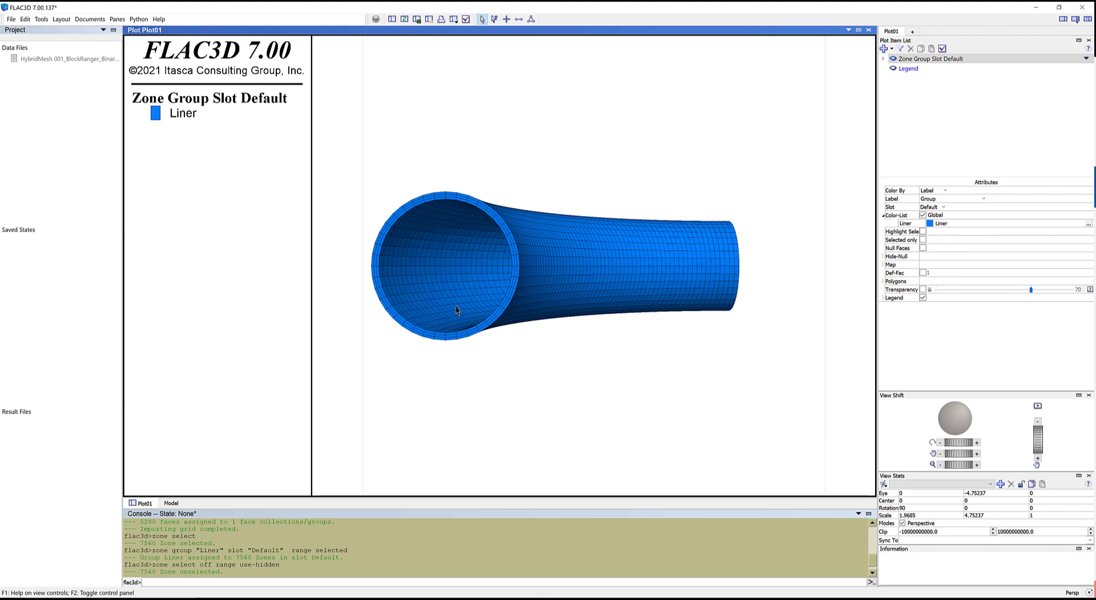
- Examine the plotted liner mesh up close from several angles, resetting the view after each inspection
scroll(457, 309, "up", 1)
scroll(420, 255, "up", 5)
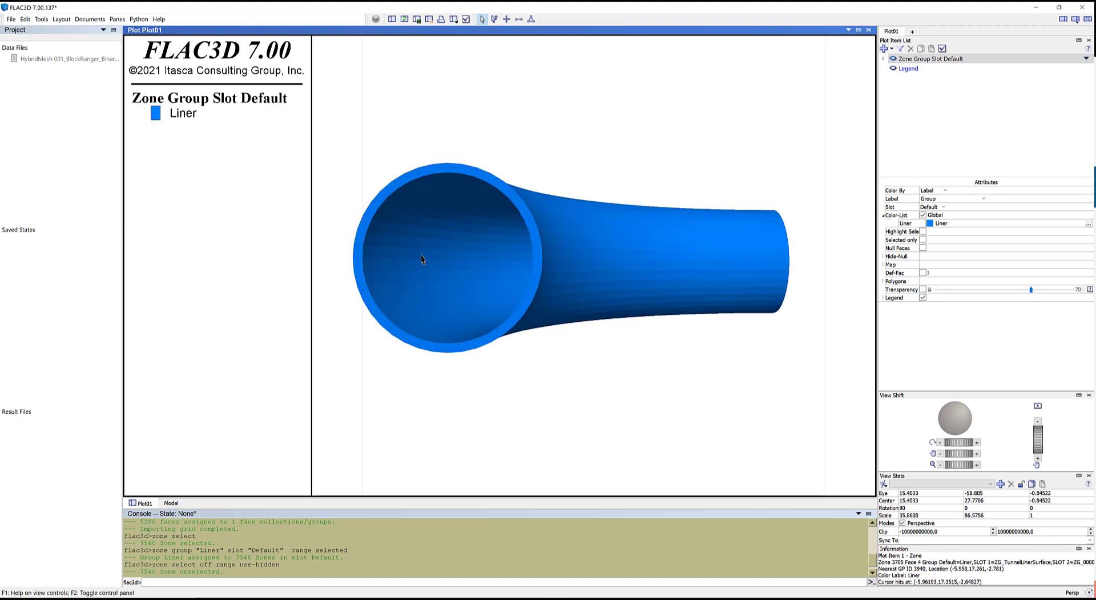
scroll(420, 256, "up", 4)
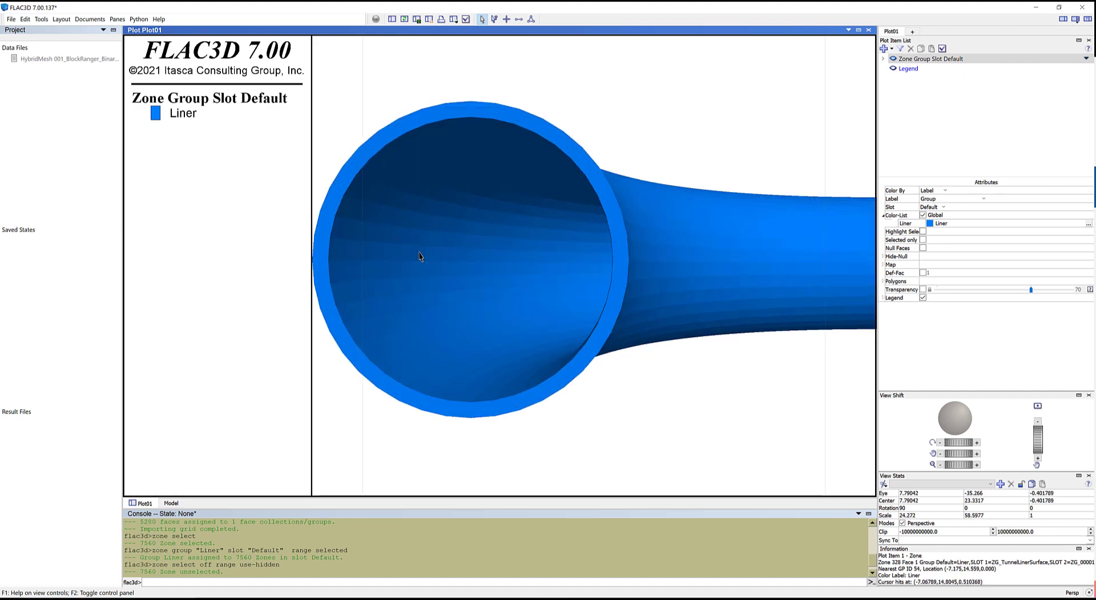
left_click_drag(428, 260, 369, 262)
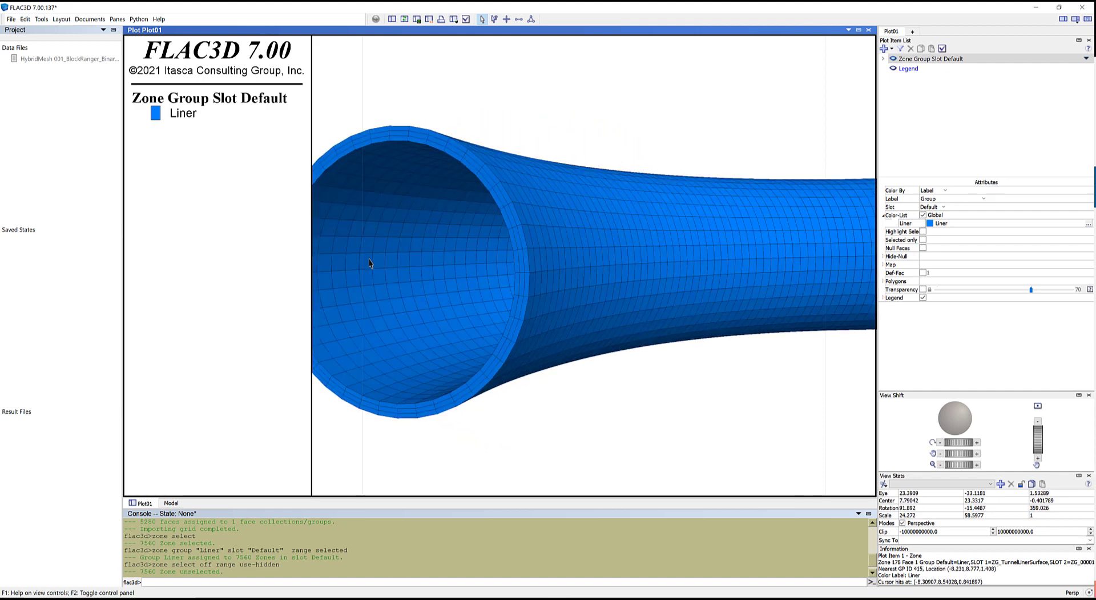
scroll(369, 263, "down", 2)
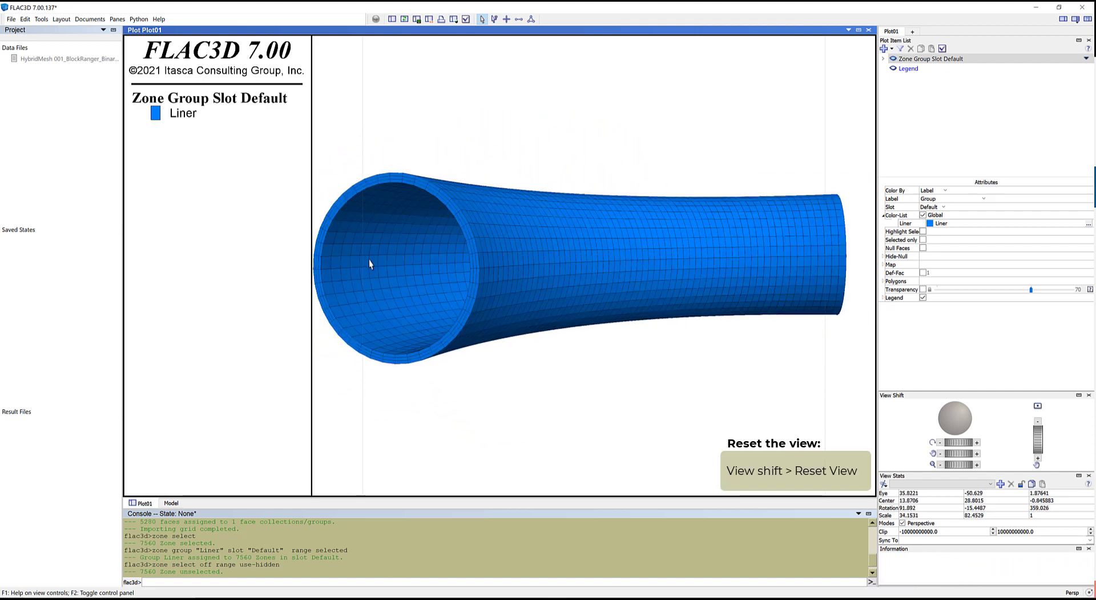
left_click(1038, 406)
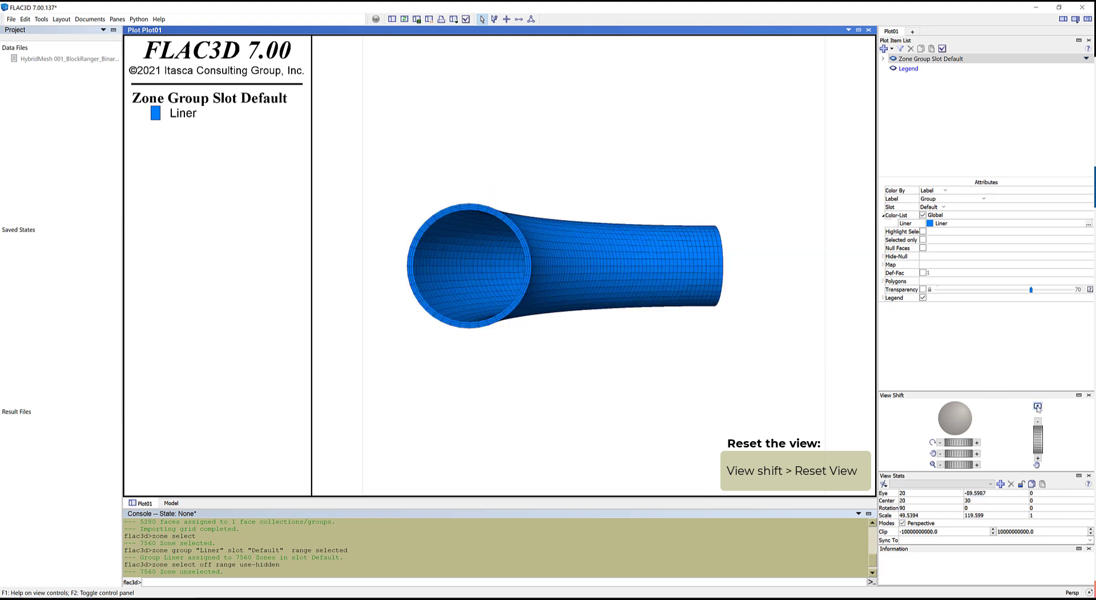
left_click_drag(764, 393, 676, 419)
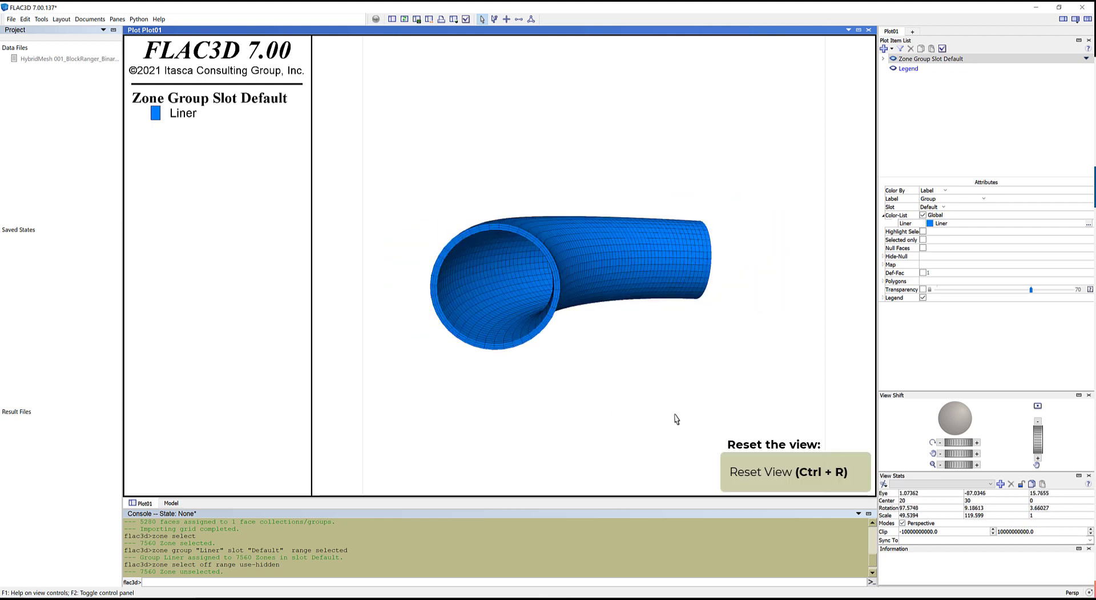
key("ctrl+r")
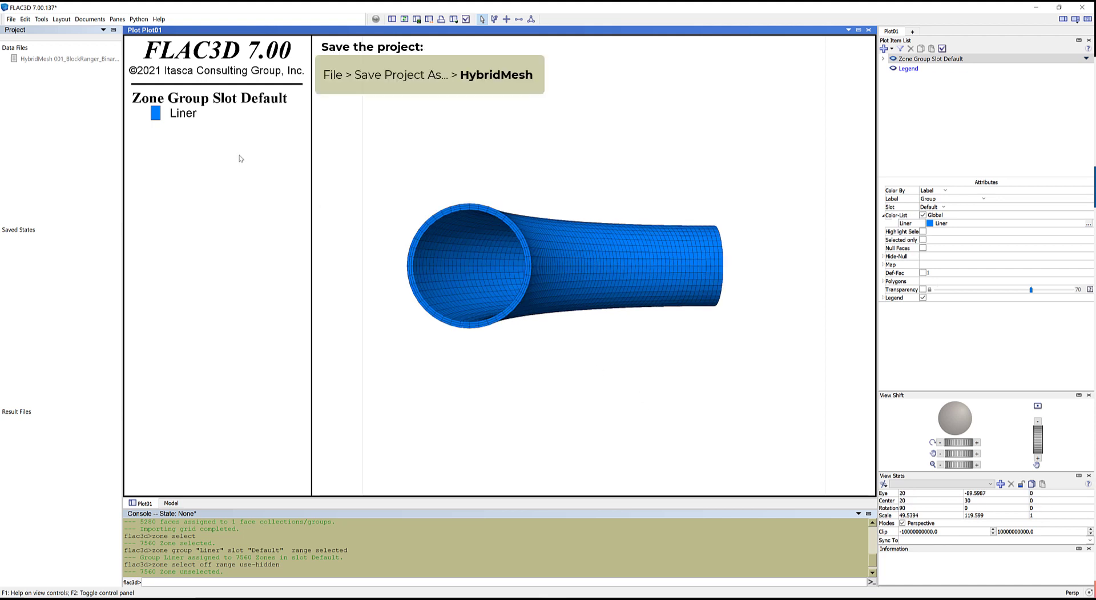
- Save the project under a new name, choosing project only without the model state
left_click(12, 21)
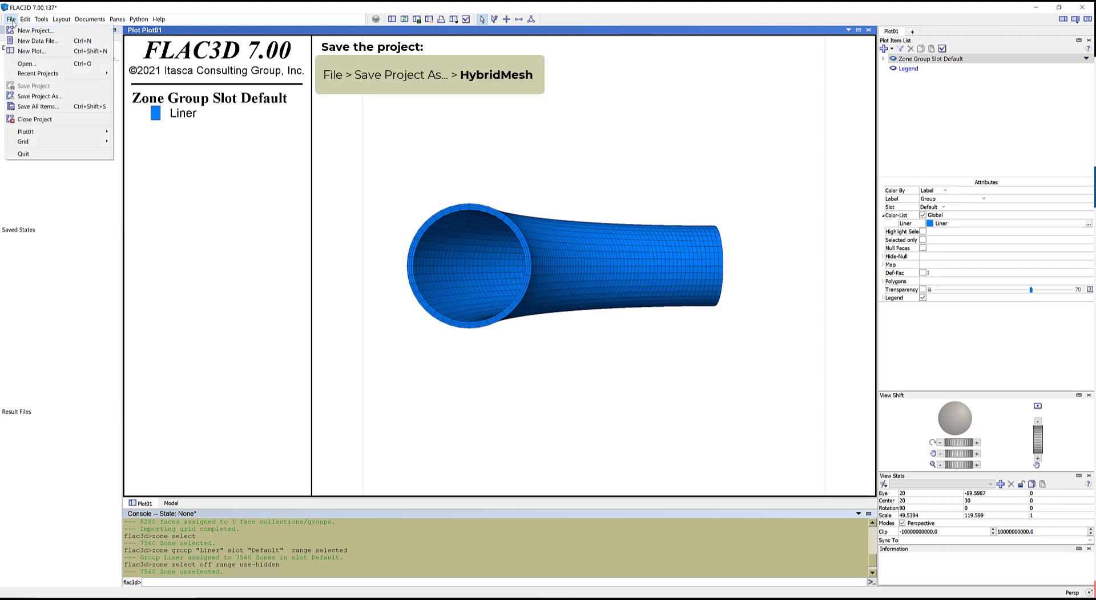
left_click(22, 93)
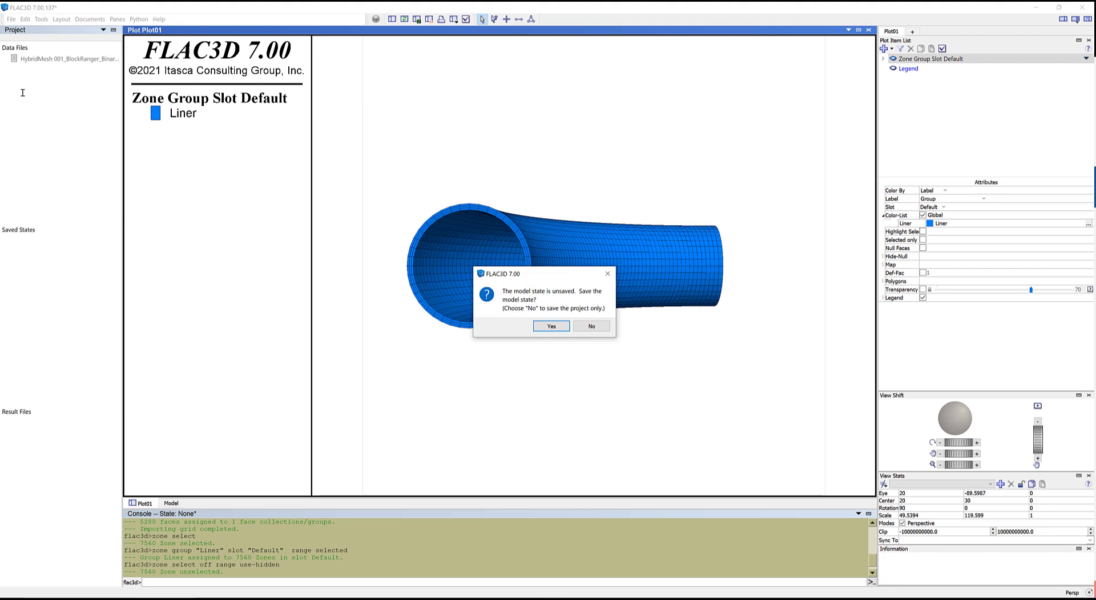
left_click(592, 326)
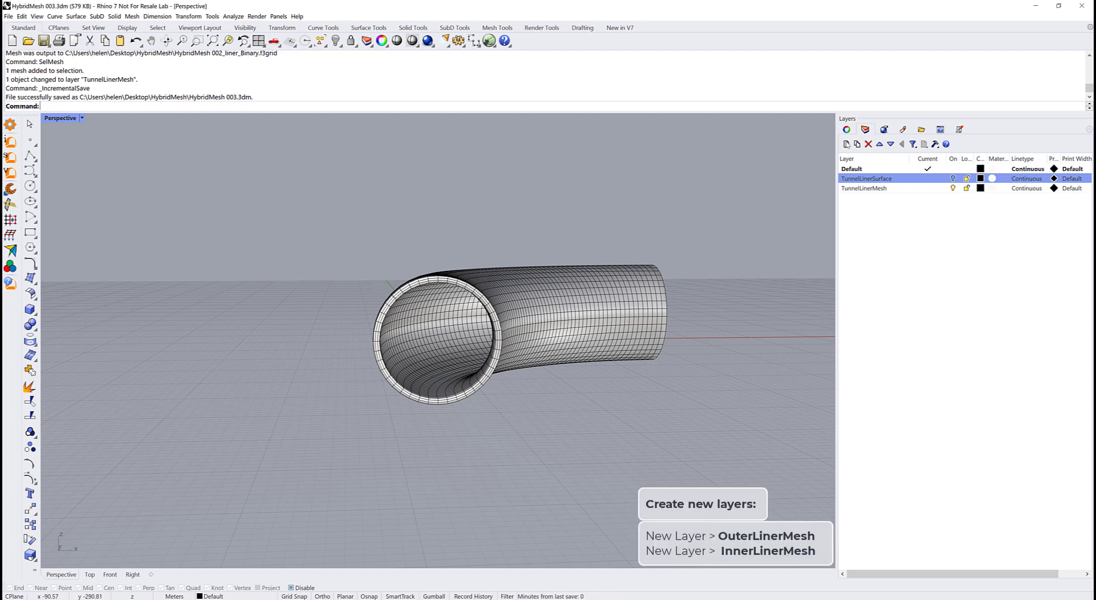
- In Rhino, create two new layers named OuterLinerMesh and InnerLinerMesh
left_click(847, 144)
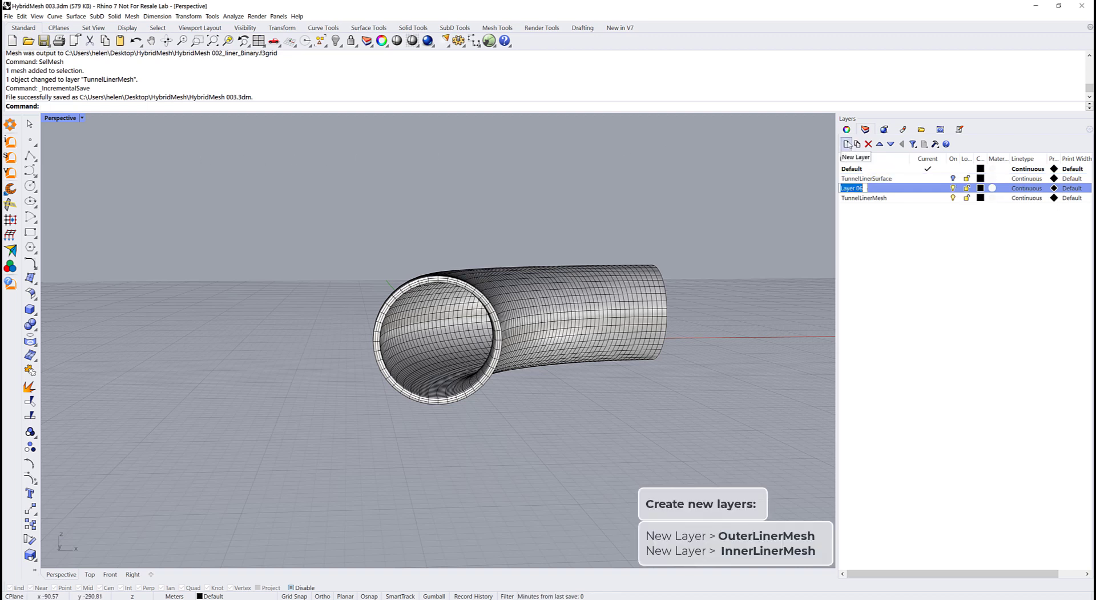
type("OuterLinerMesh")
key("Return")
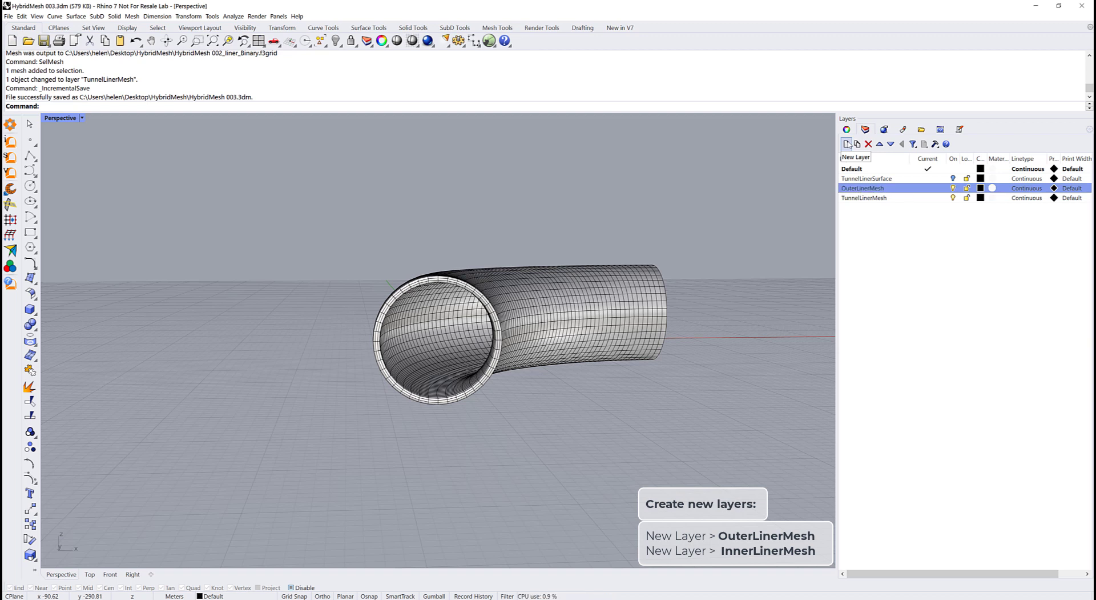
left_click(848, 144)
type("In")
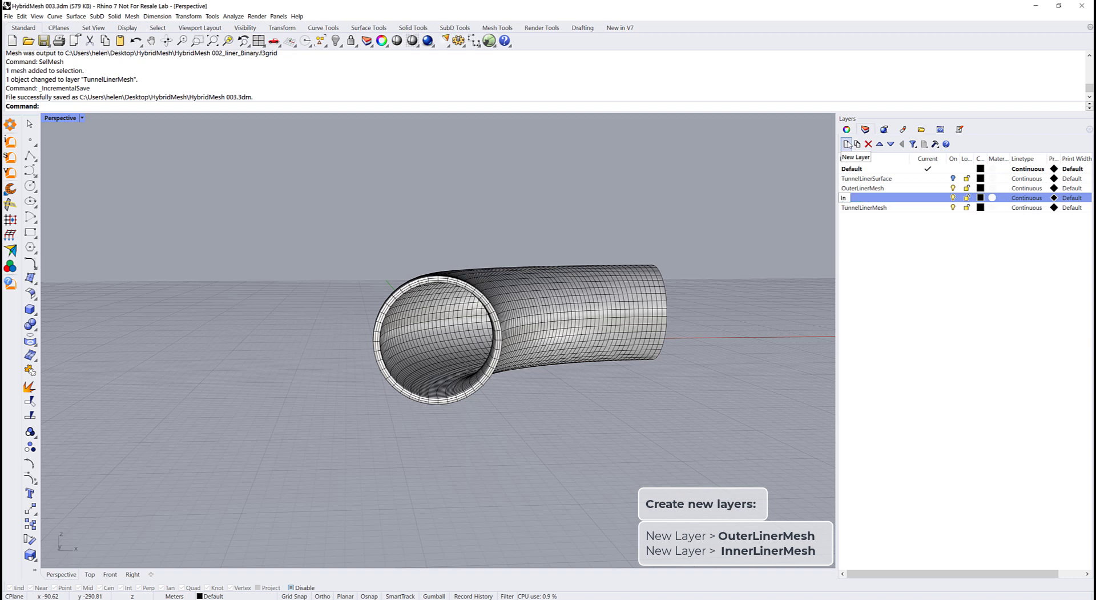
type("nerLinerMesh")
key("Return")
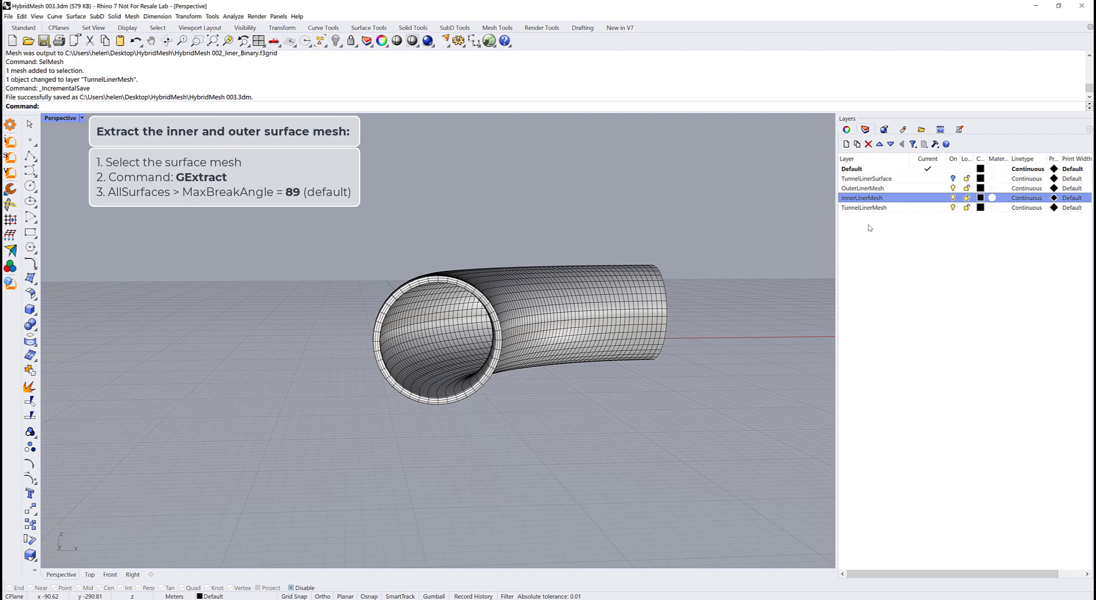
- Split the tunnel liner mesh into separate surfaces with GExtract, using AllSurfaces and MaxBreakAngle 89
left_click(609, 345)
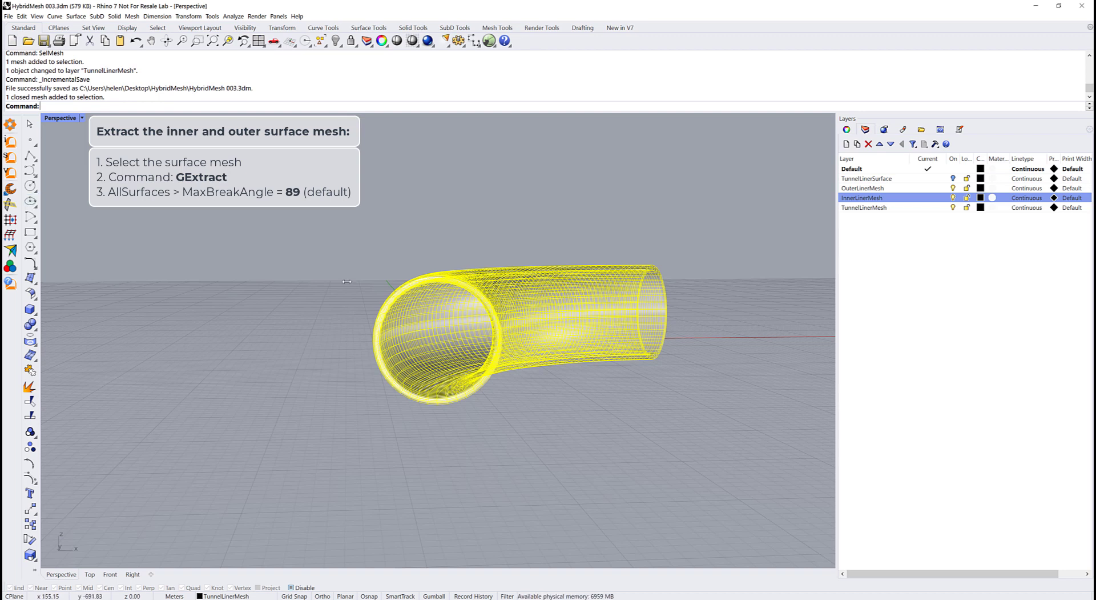
left_click(10, 204)
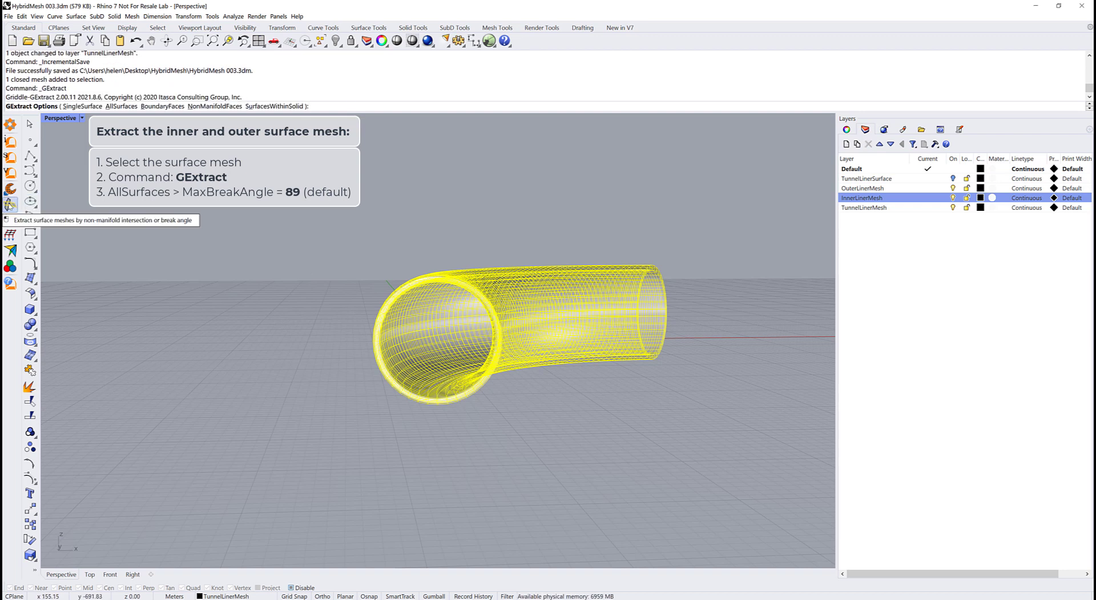
left_click(120, 106)
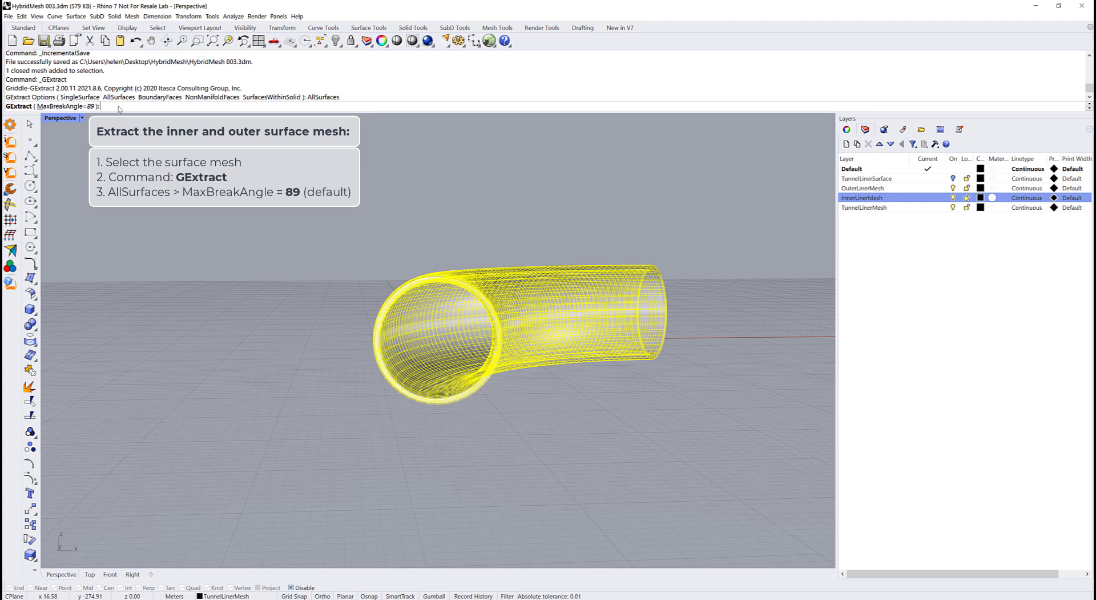
key("Return")
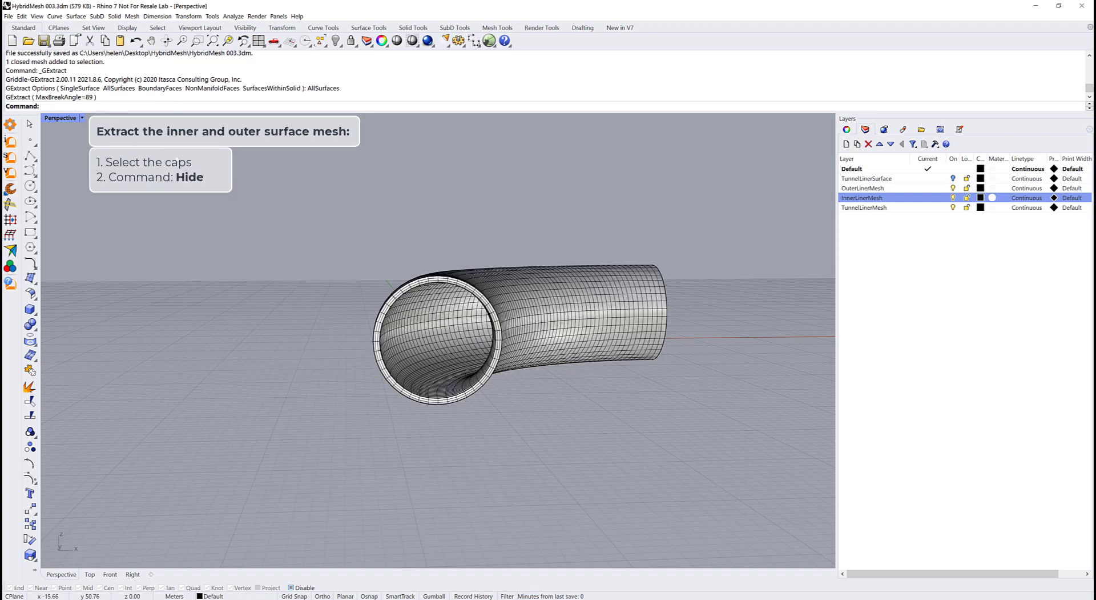
- Hide the ring-shaped cap meshes at both ends of the tunnel liner
left_click(376, 332)
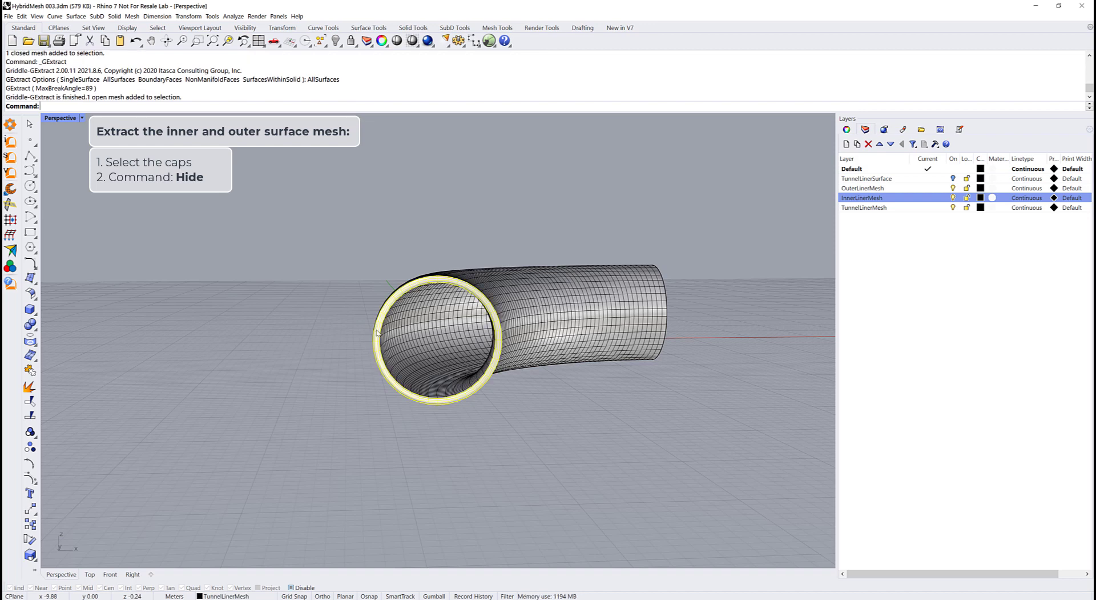
type("Hide")
key("Return")
right_click_drag(375, 380, 252, 385)
left_click(585, 450)
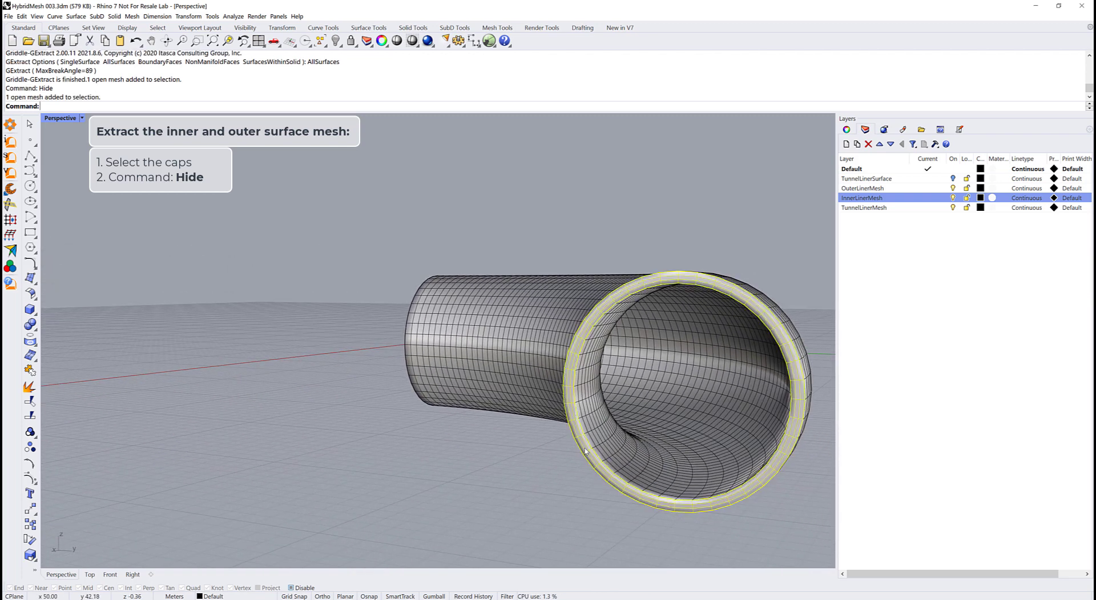
key("Up")
key("Return")
- Select all remaining meshes and color them individually with ColorizeObjects
right_click_drag(482, 465, 577, 472)
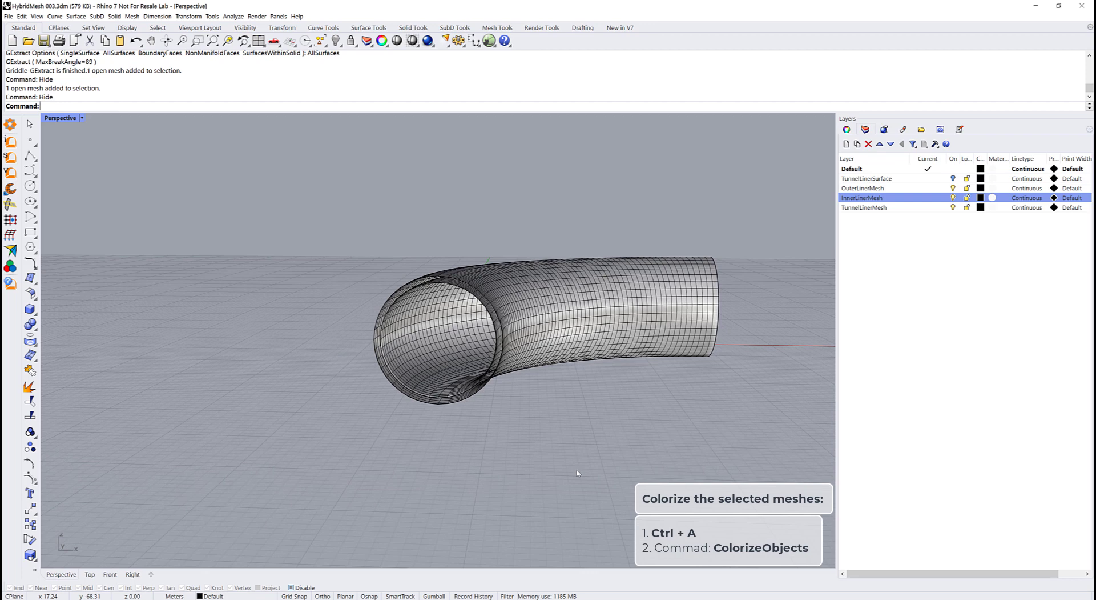
key("ctrl+a")
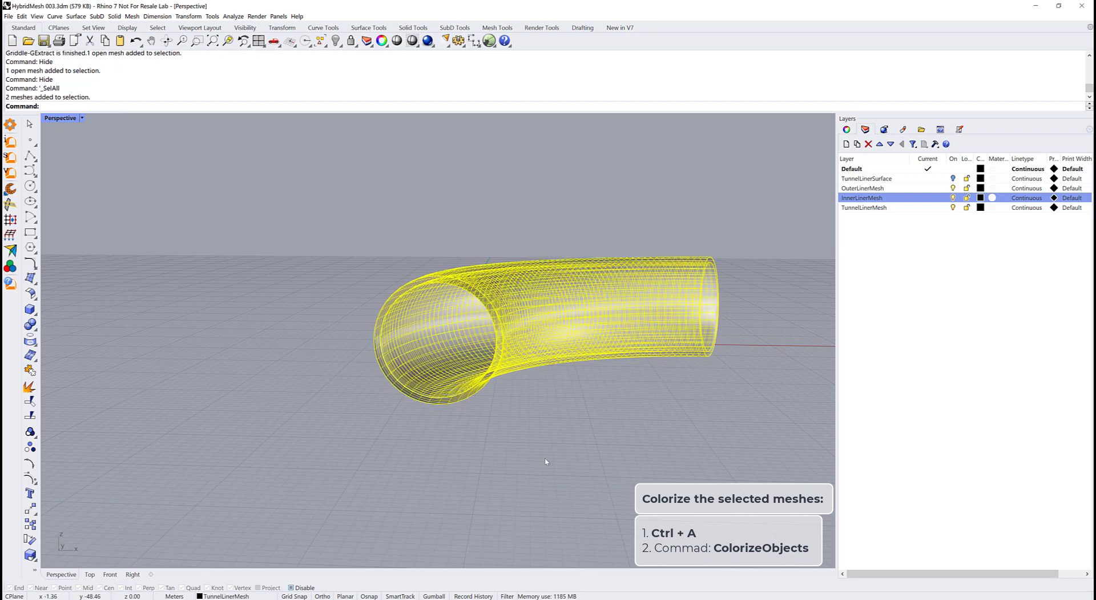
left_click(10, 266)
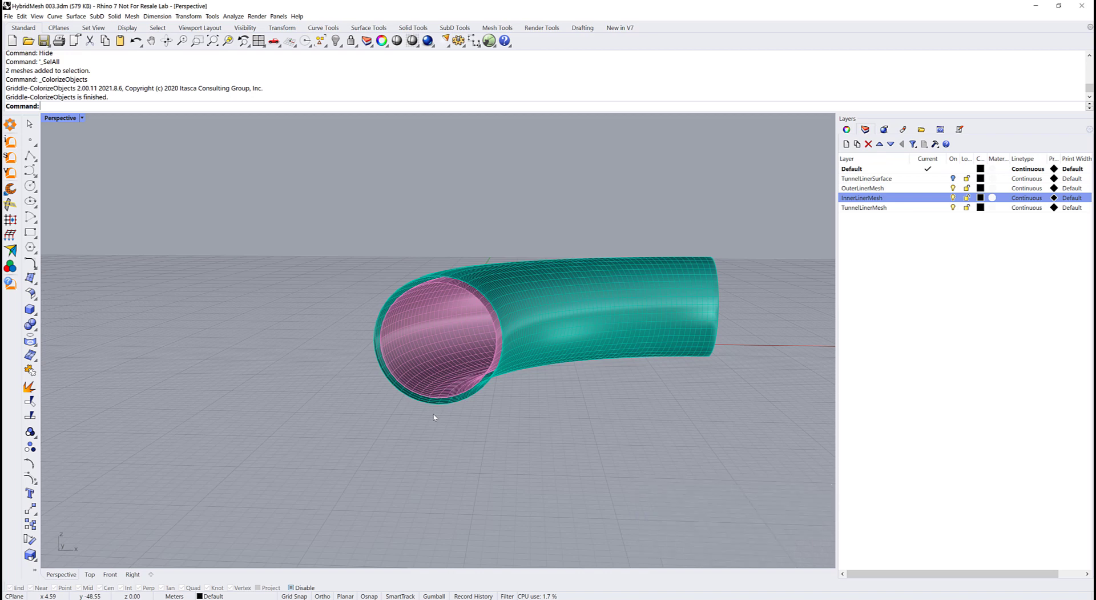
- Change the inner liner mesh's layer to InnerLinerMesh and deselect it
left_click(455, 400)
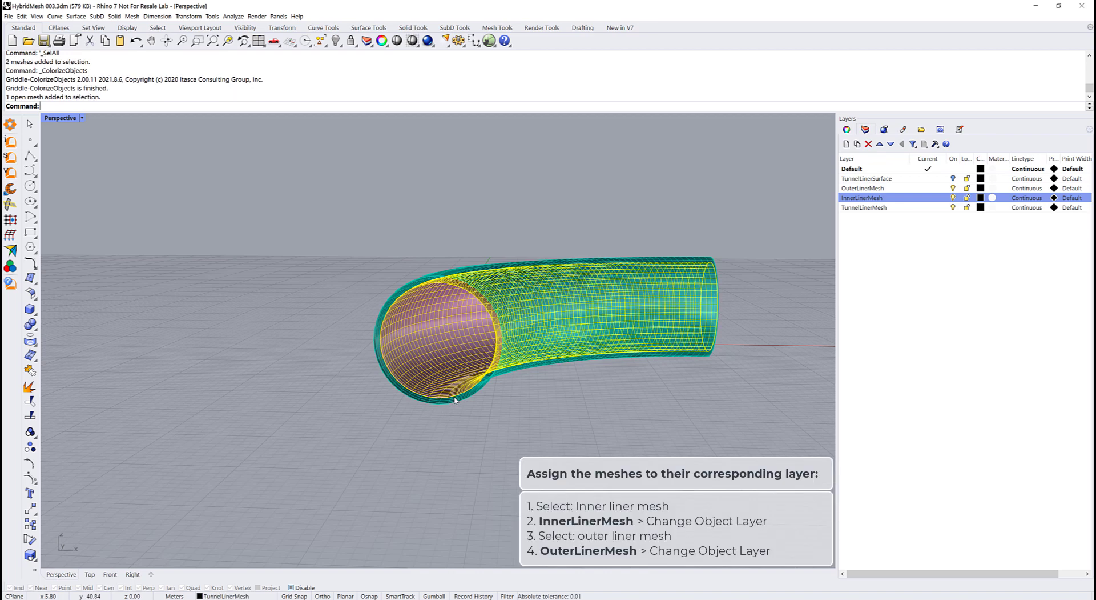
right_click(850, 200)
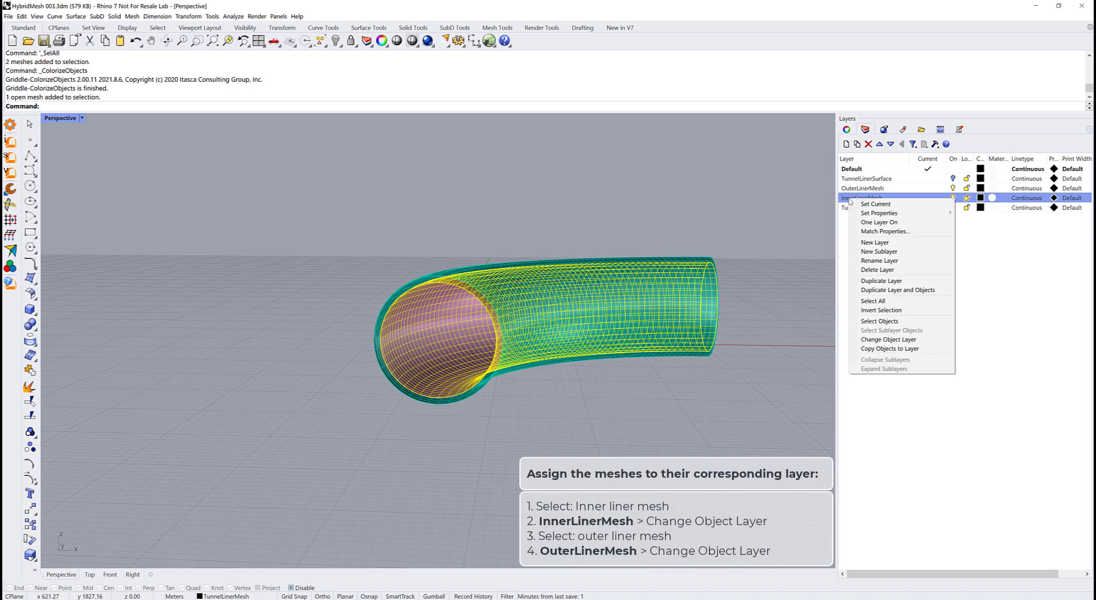
left_click(898, 341)
left_click(781, 354)
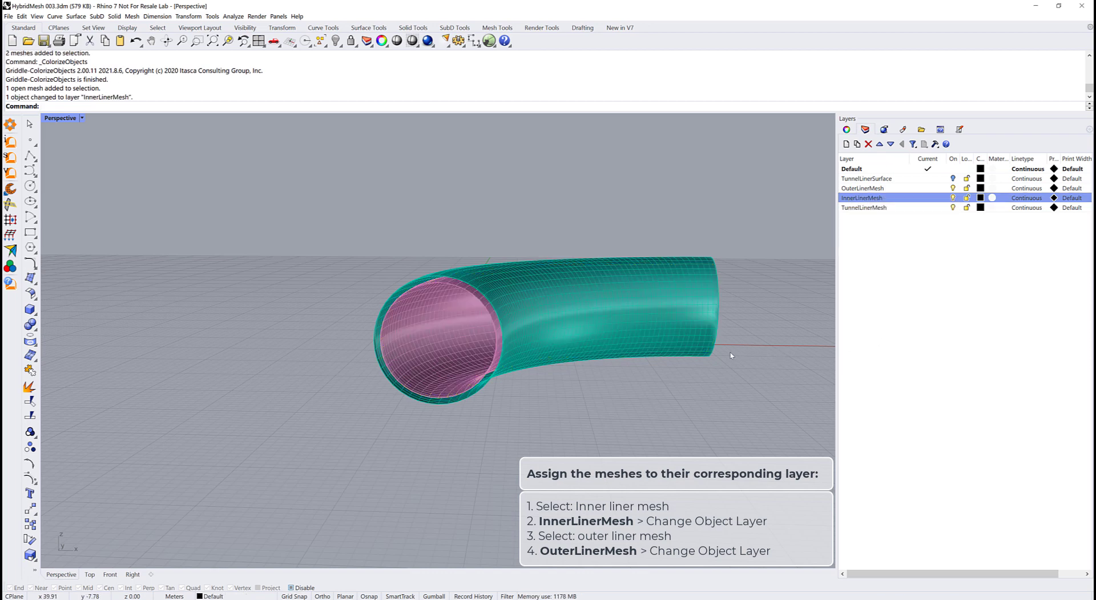
- Change the outer liner mesh's layer to OuterLinerMesh
left_click(718, 345)
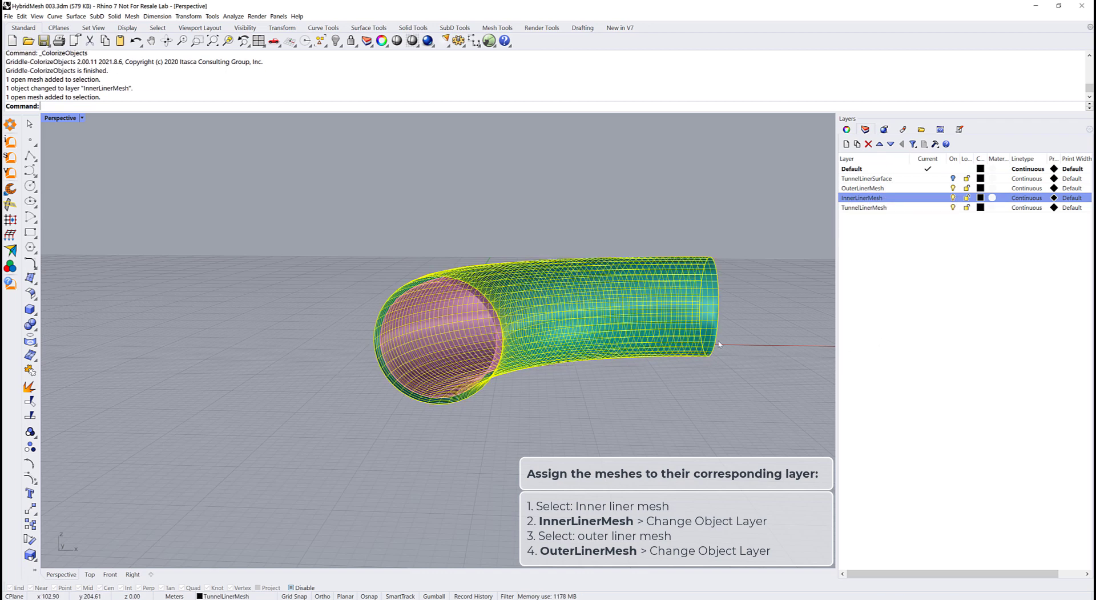
right_click(861, 189)
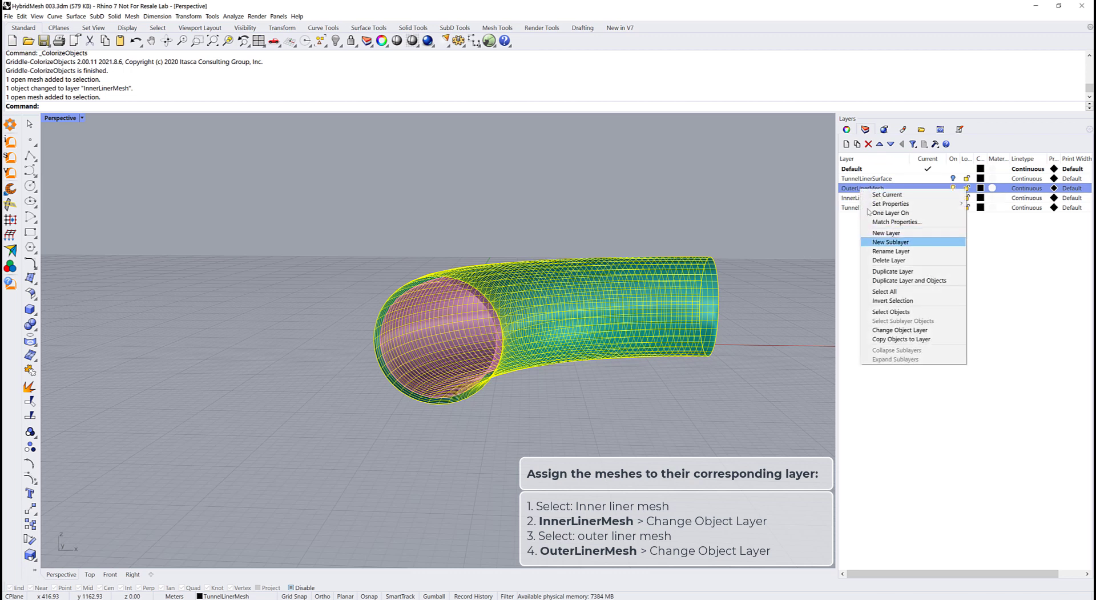
left_click(914, 329)
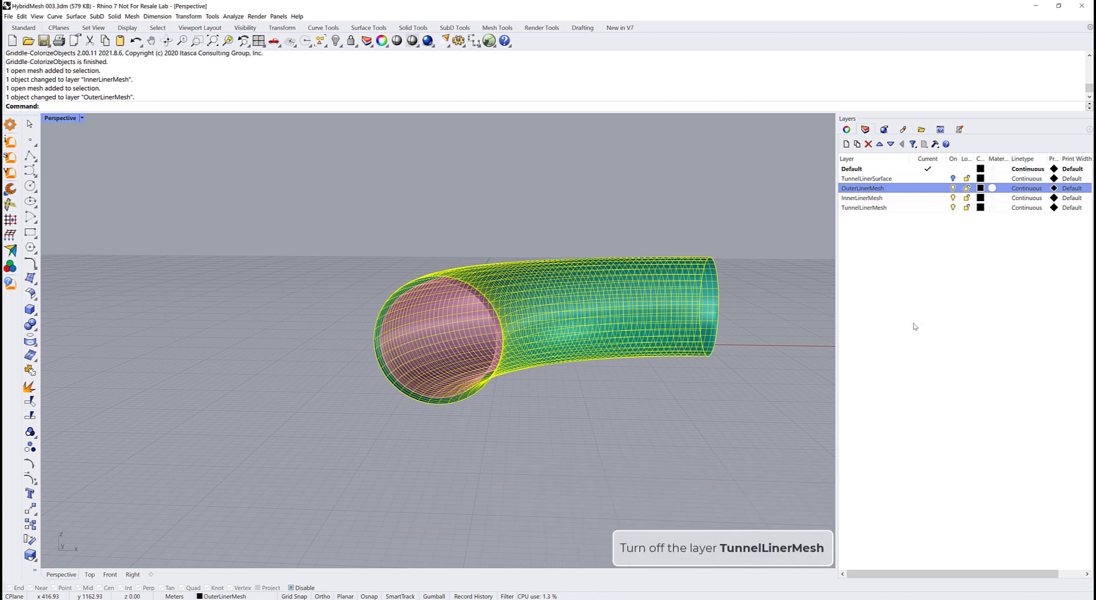
- Deselect the mesh with the TunnelLinerMesh layer turned off, and save an incremental version of the file
left_click(945, 208)
left_click(792, 267)
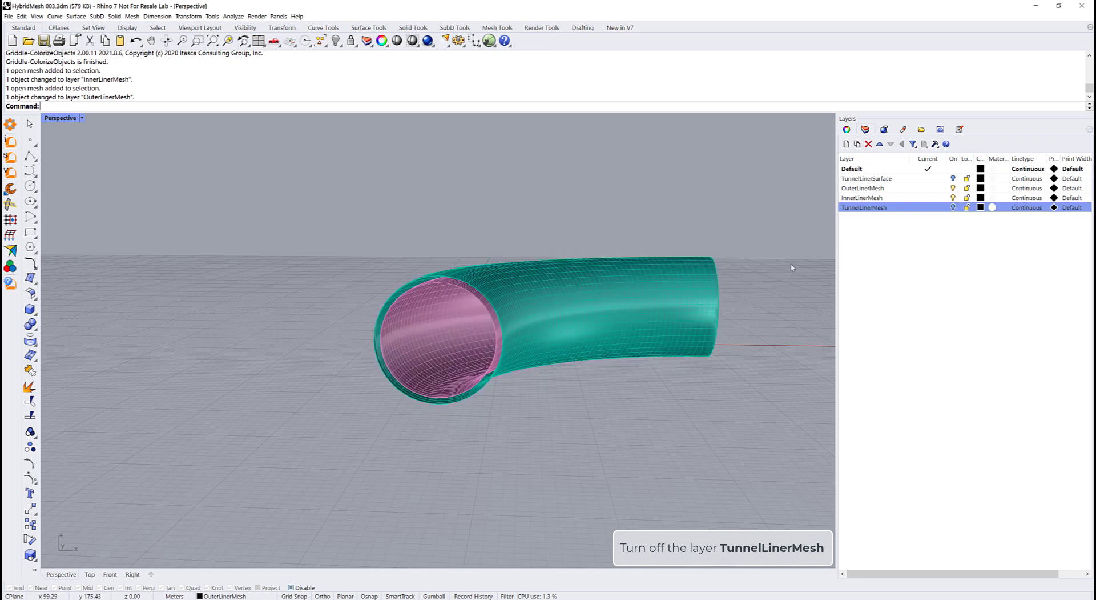
left_click(9, 16)
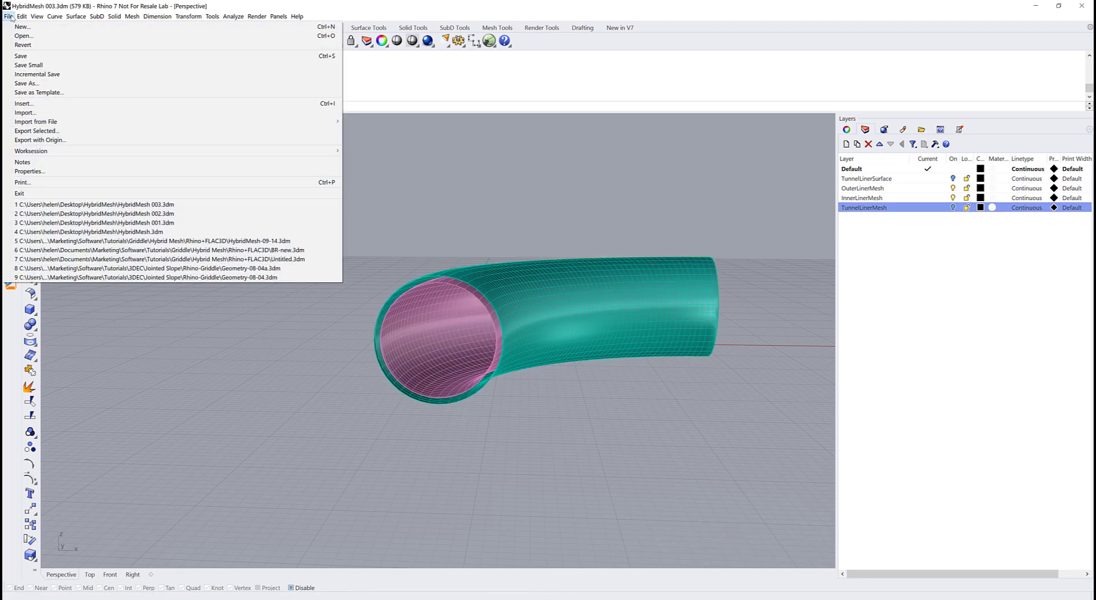
left_click(85, 79)
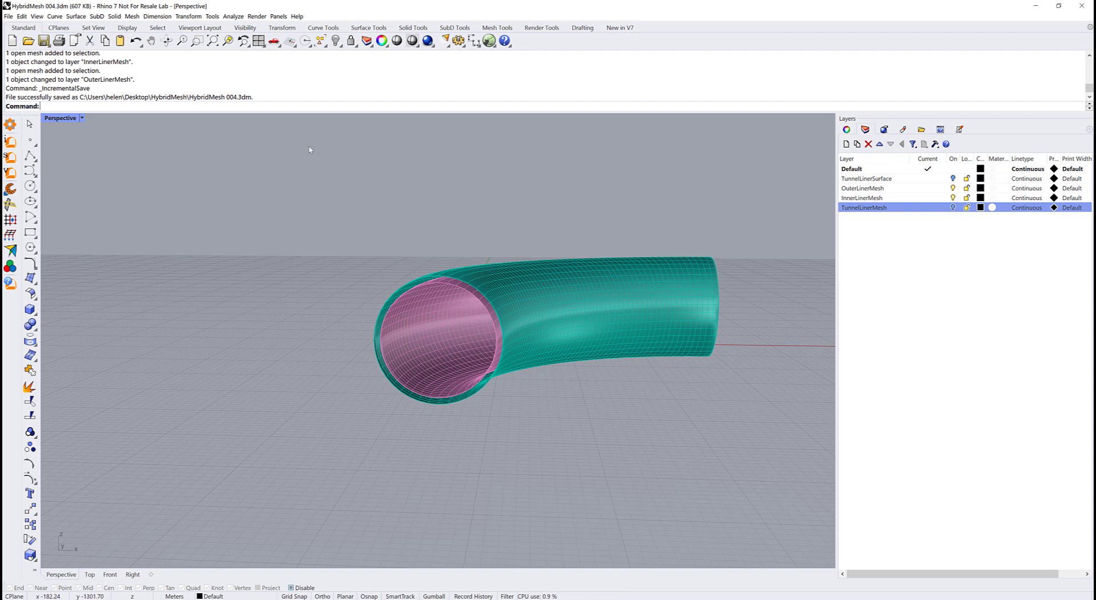
- Duplicate the OuterLinerMesh layer together with its objects
left_click(847, 189)
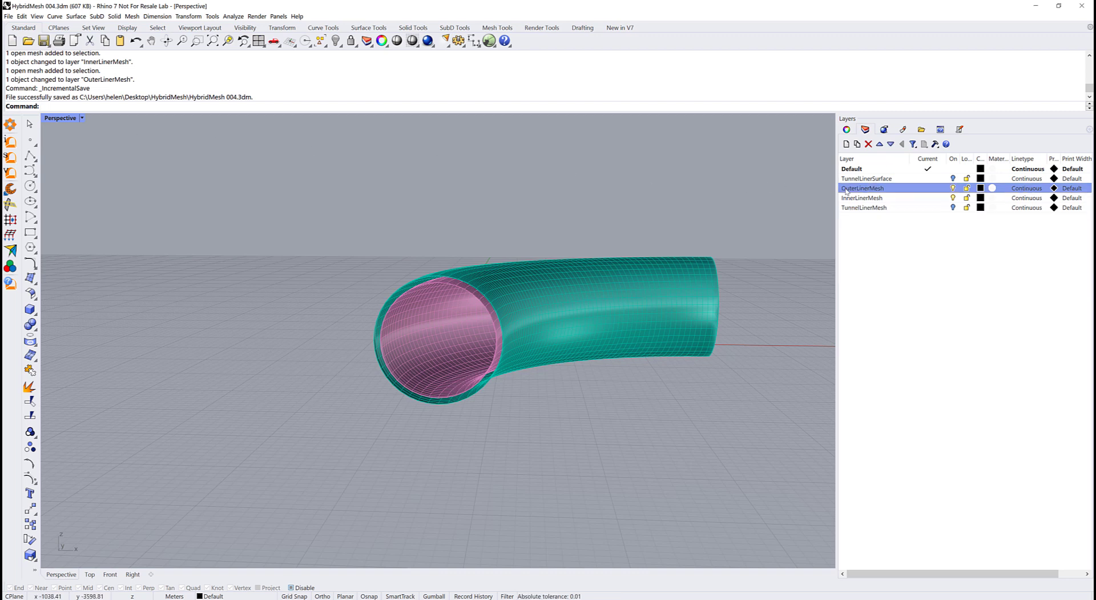
right_click(891, 192)
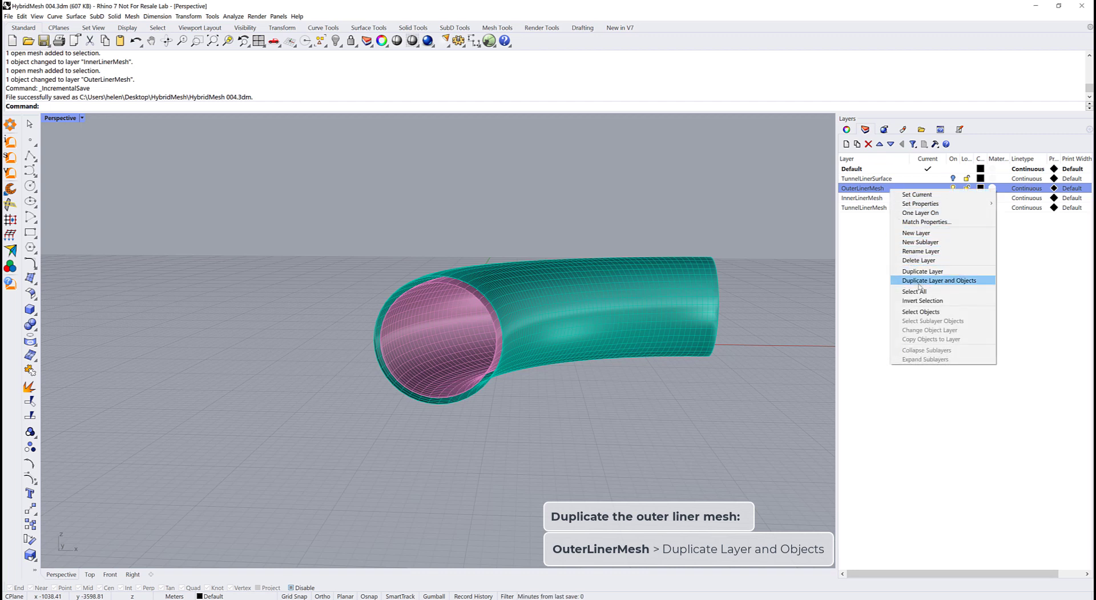
left_click(919, 282)
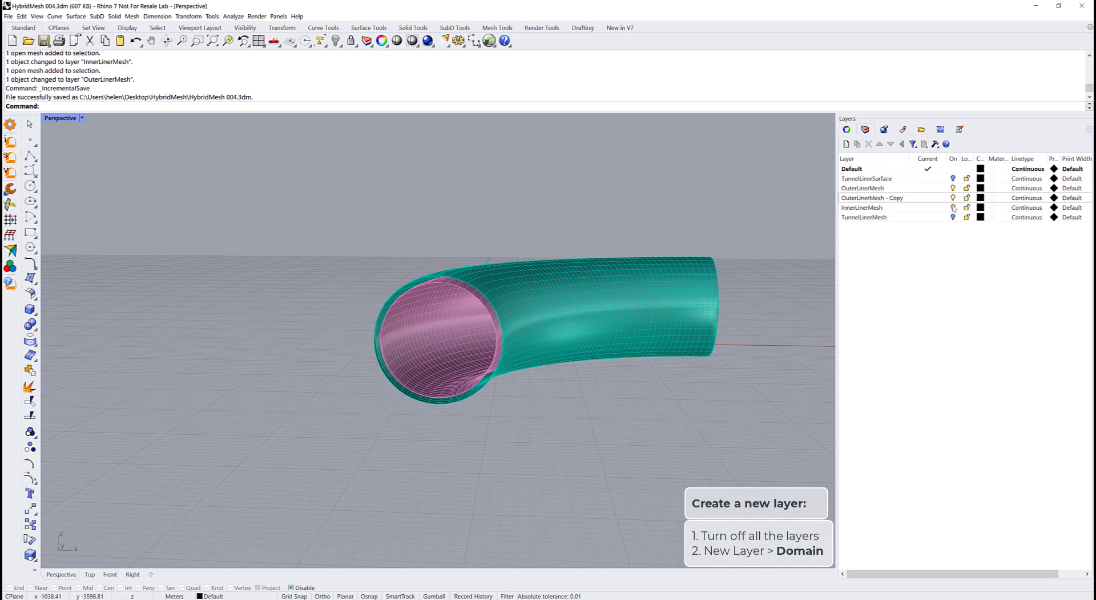
- Turn off the InnerLinerMesh, OuterLinerMesh - Copy and OuterLinerMesh layers, and create a new layer named Domain
left_click(953, 207)
left_click(953, 197)
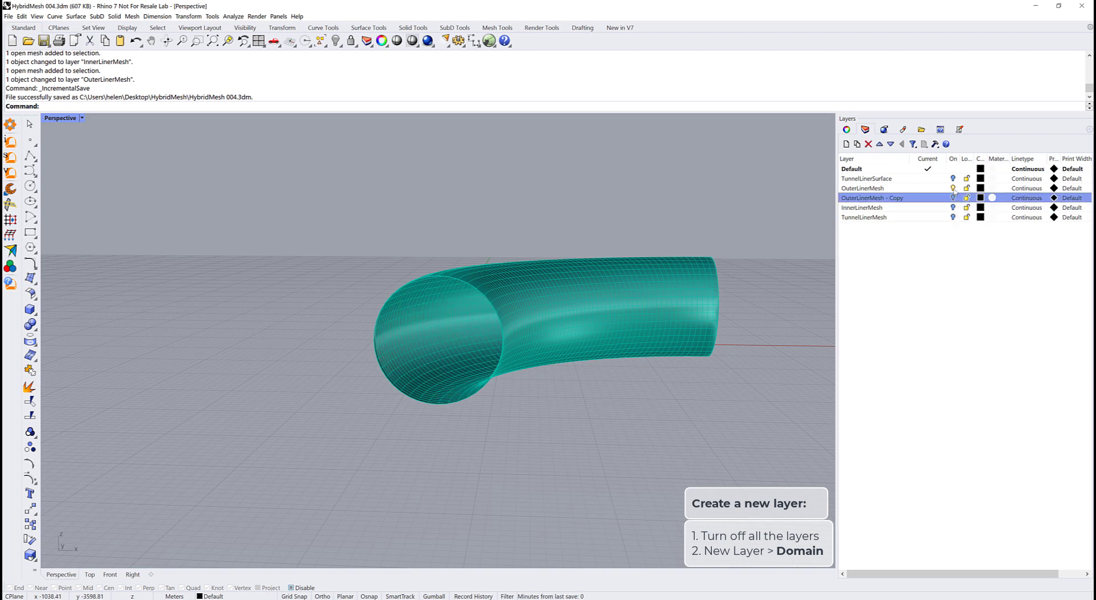
left_click(953, 188)
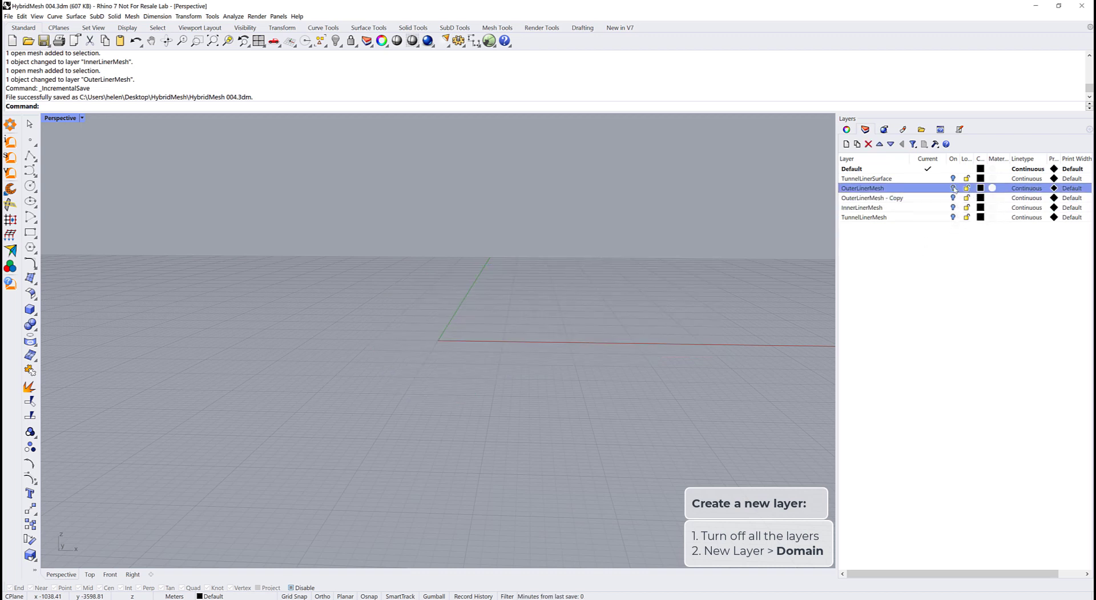
left_click(846, 144)
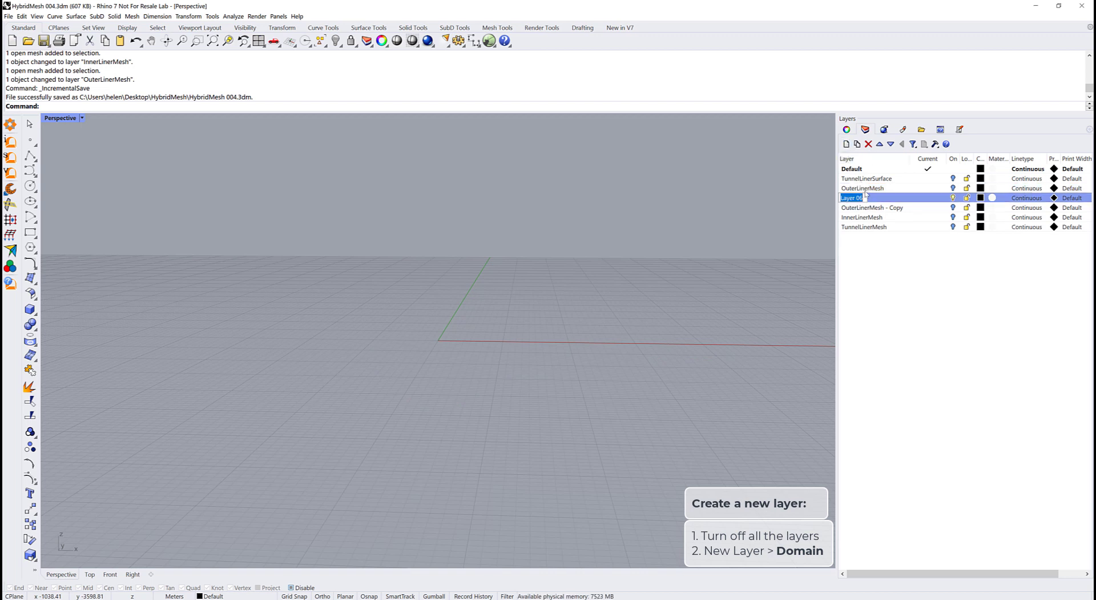
type("Domain")
key("Return")
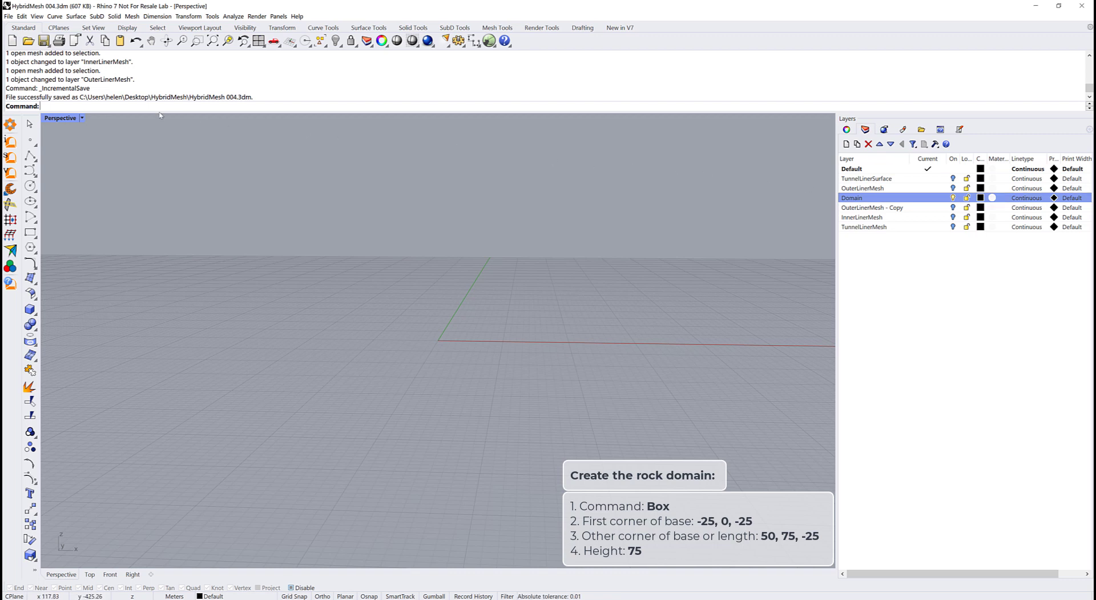
- Create the rock domain with Box, using base corners -25,0,-25 and 50,75,-25 and a height of 75
type("Box")
key("Return")
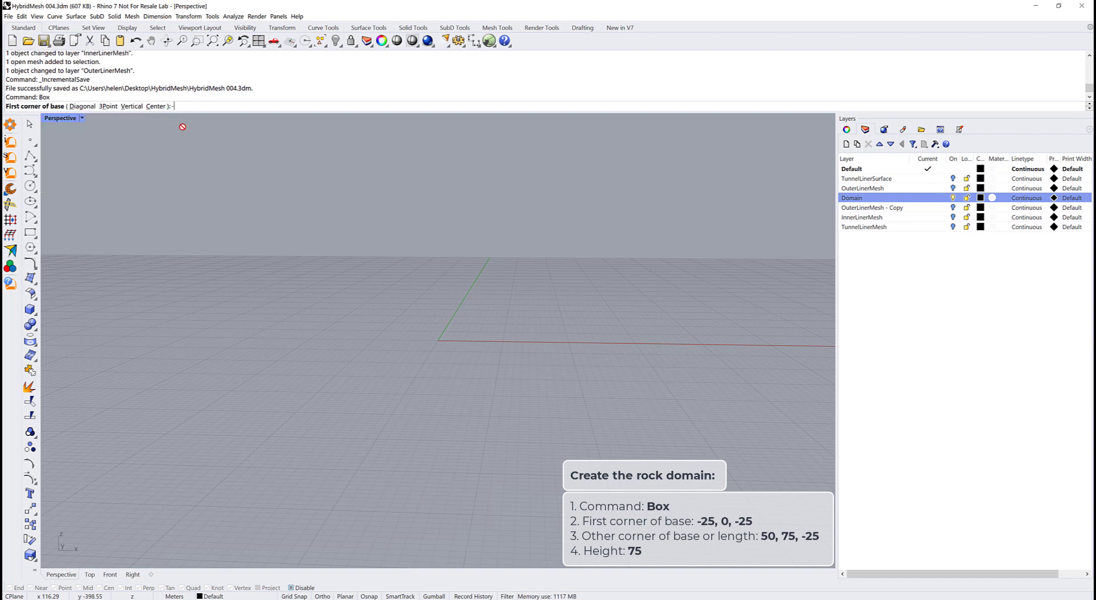
type("-25,0,-25")
key("Return")
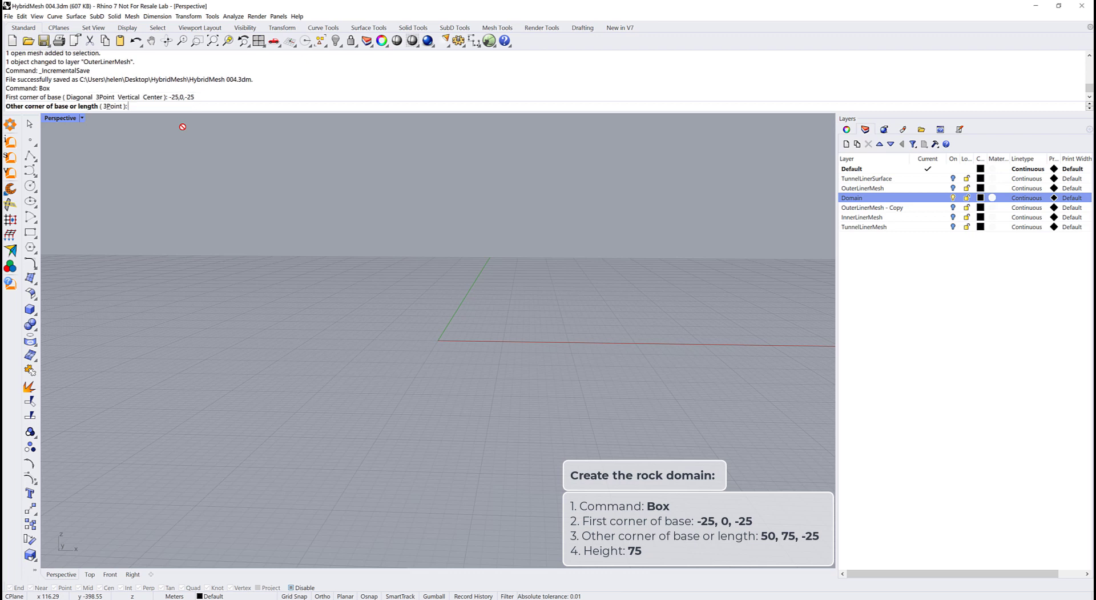
type("50,75,-25")
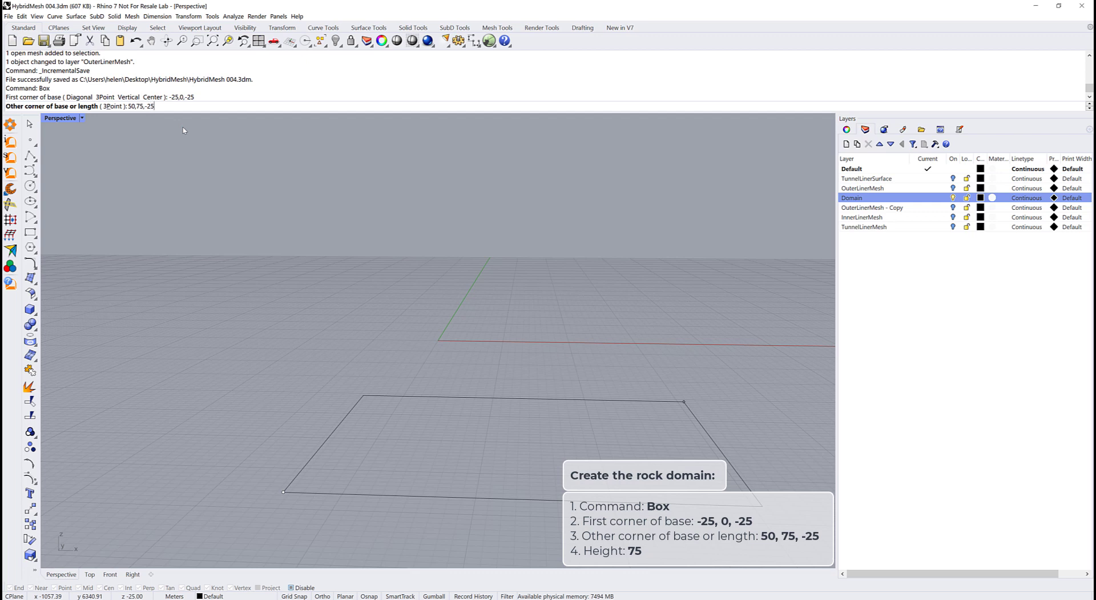
key("Return")
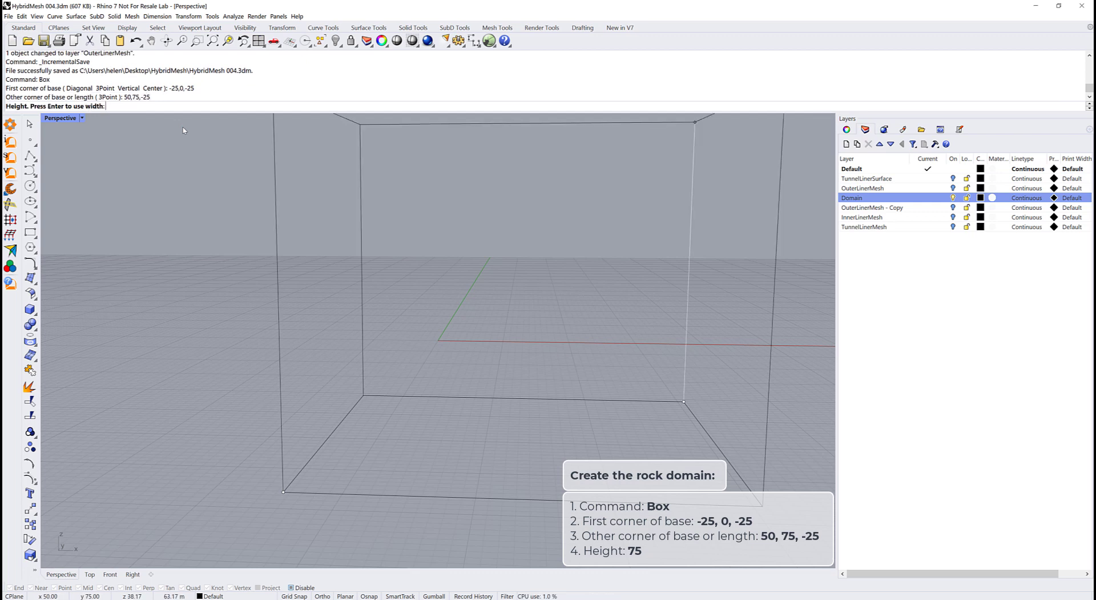
type("75")
key("Return")
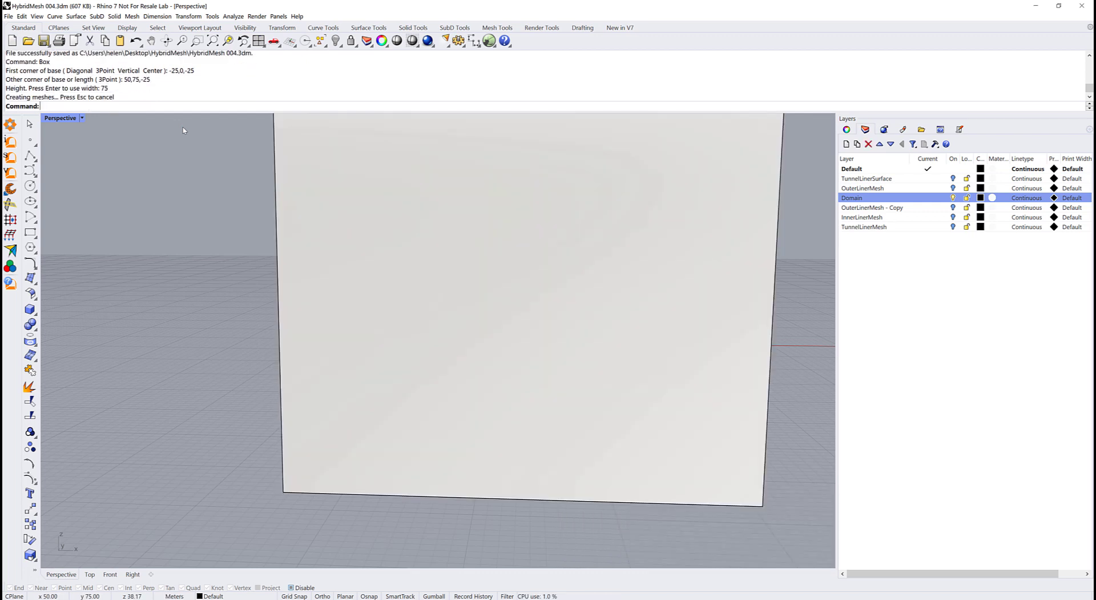
right_click(183, 130)
- Show the whole box at an angle in the Perspective viewport with the Ghosted display mode
scroll(183, 130, "down", 5)
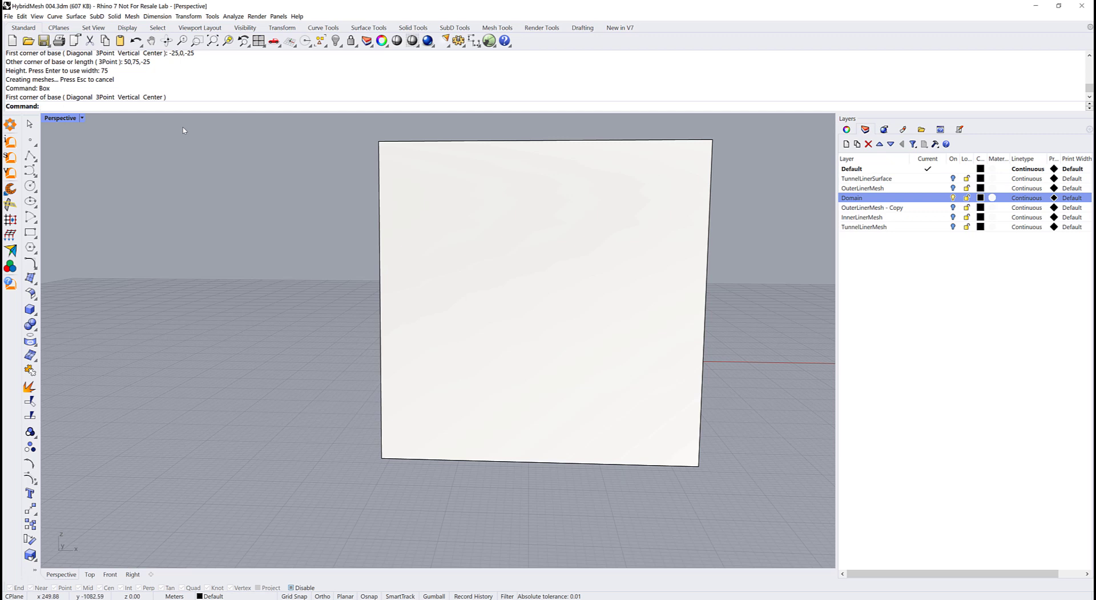
right_click_drag(583, 180, 571, 179)
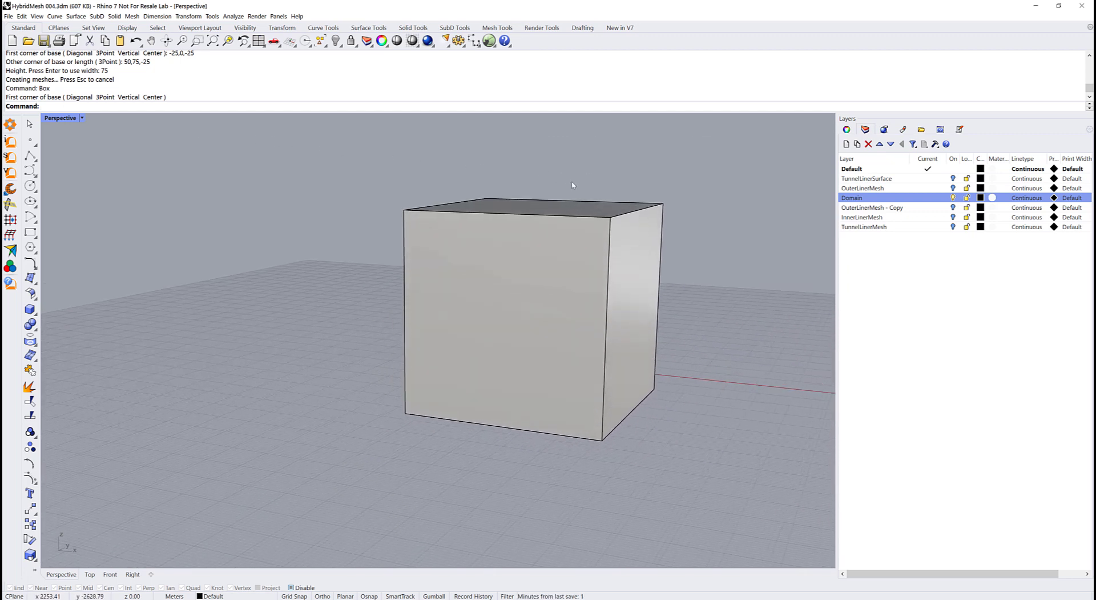
left_click(82, 118)
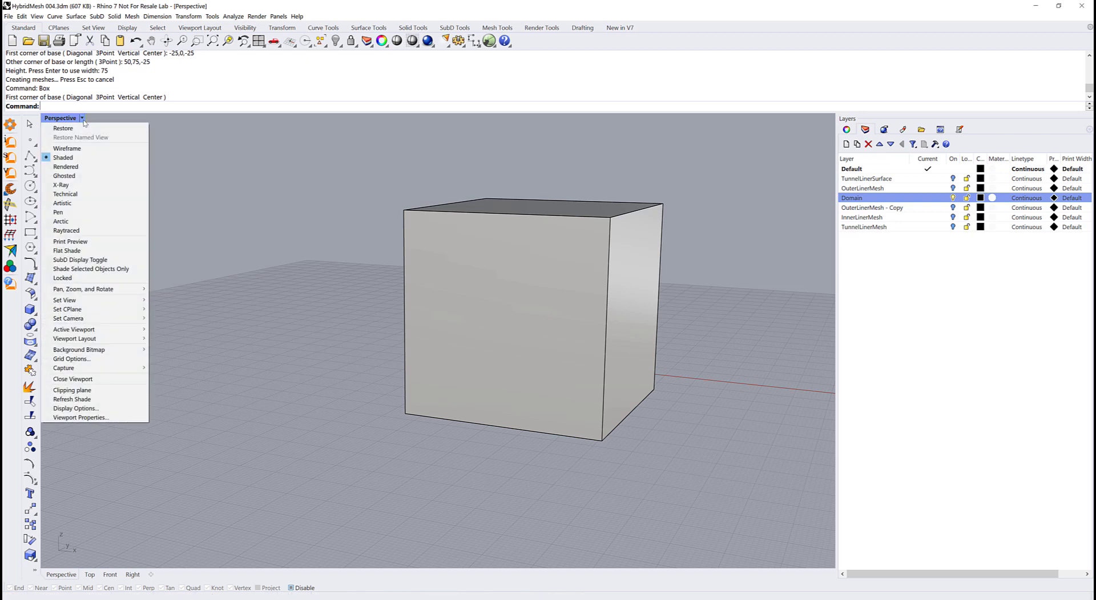
left_click(76, 176)
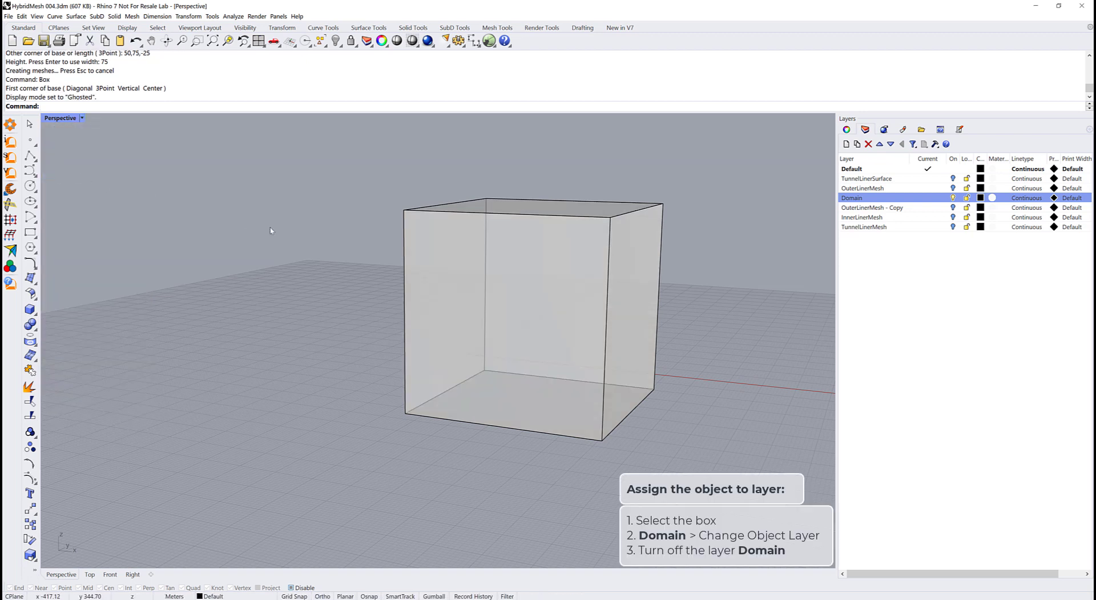
- Change the box's layer to Domain and turn that layer off
left_click(560, 309)
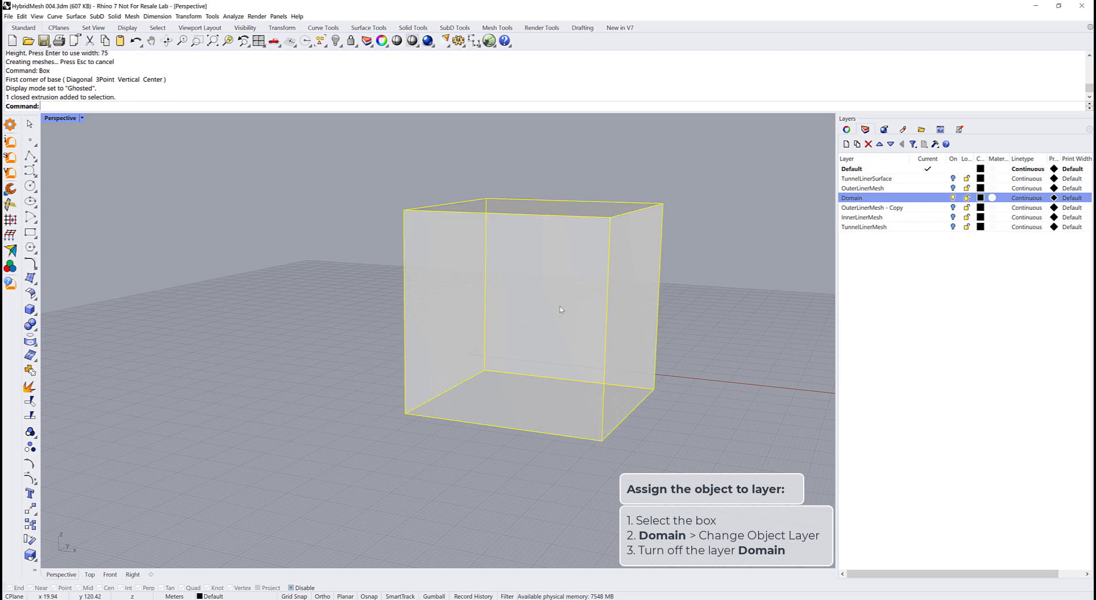
right_click(865, 201)
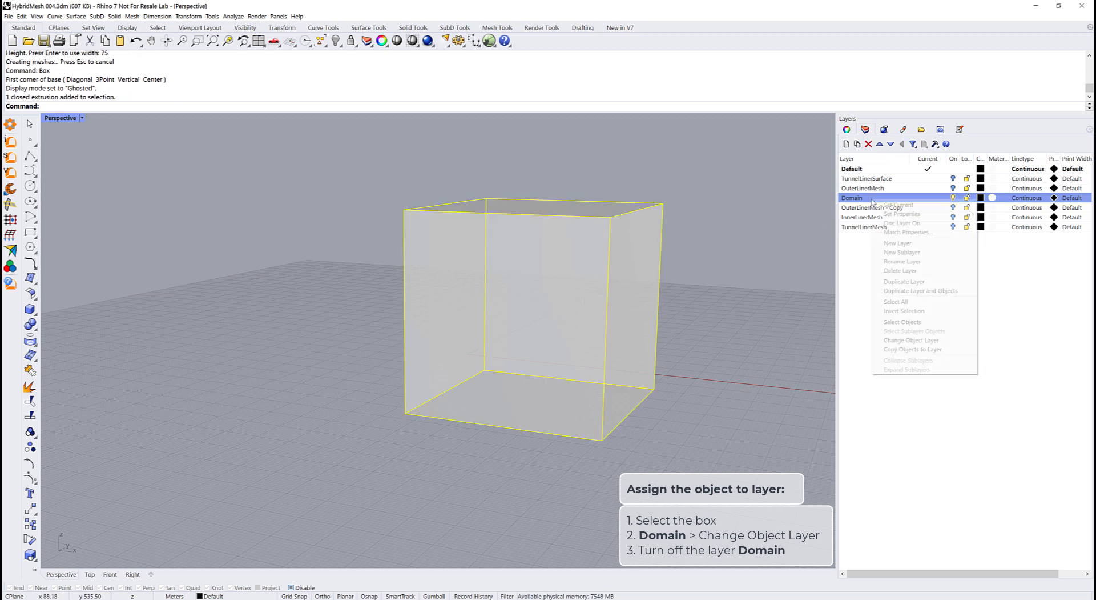
left_click(948, 342)
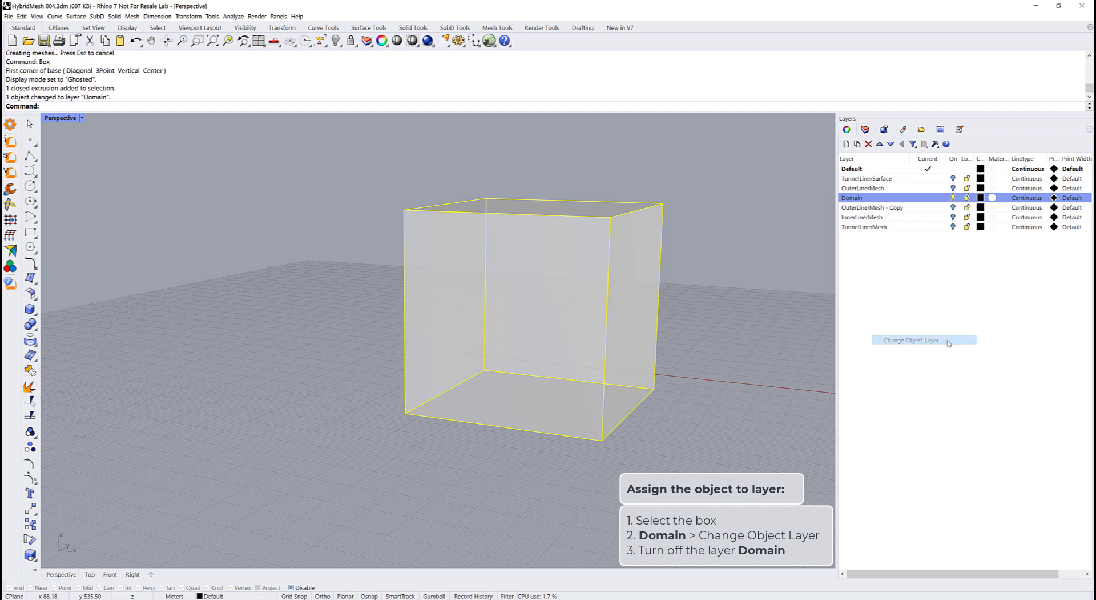
left_click(953, 197)
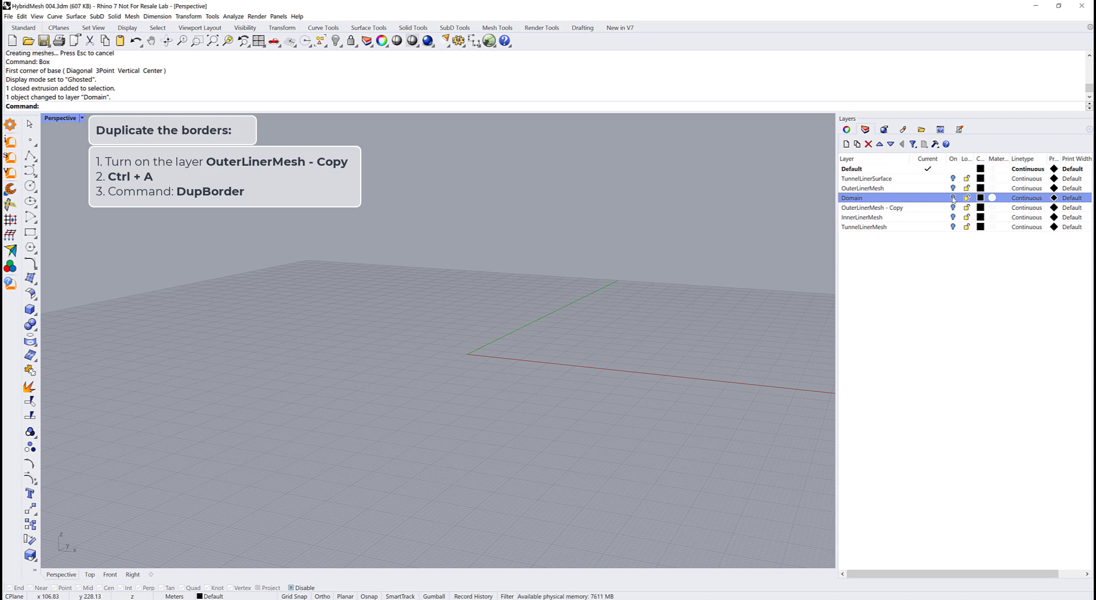
- Turn on the OuterLinerMesh - Copy layer and duplicate its mesh's borders with DupBorder
left_click(953, 207)
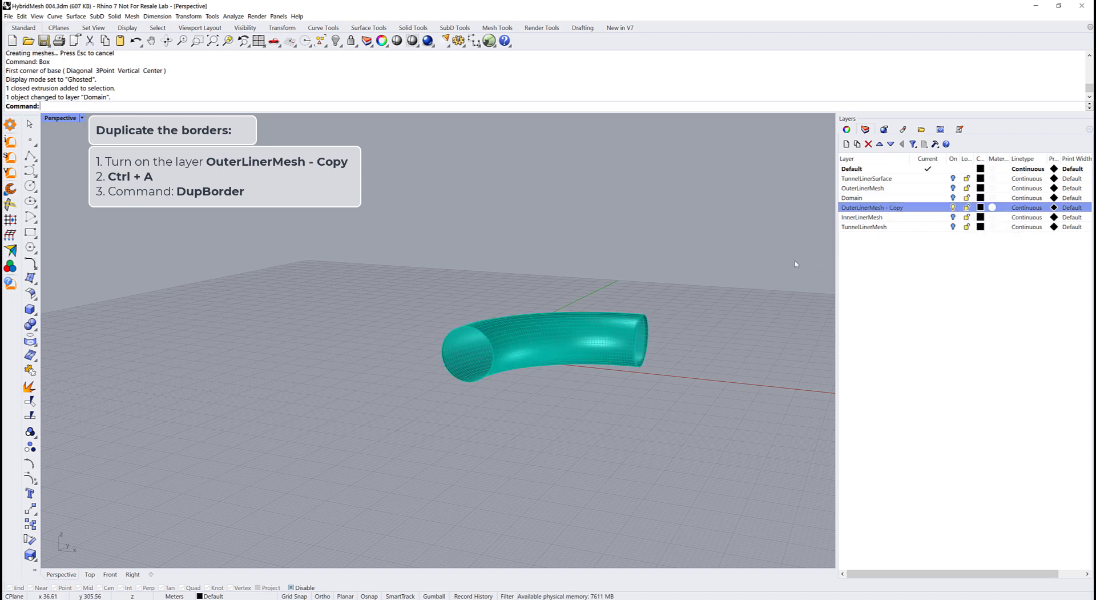
left_click(589, 335)
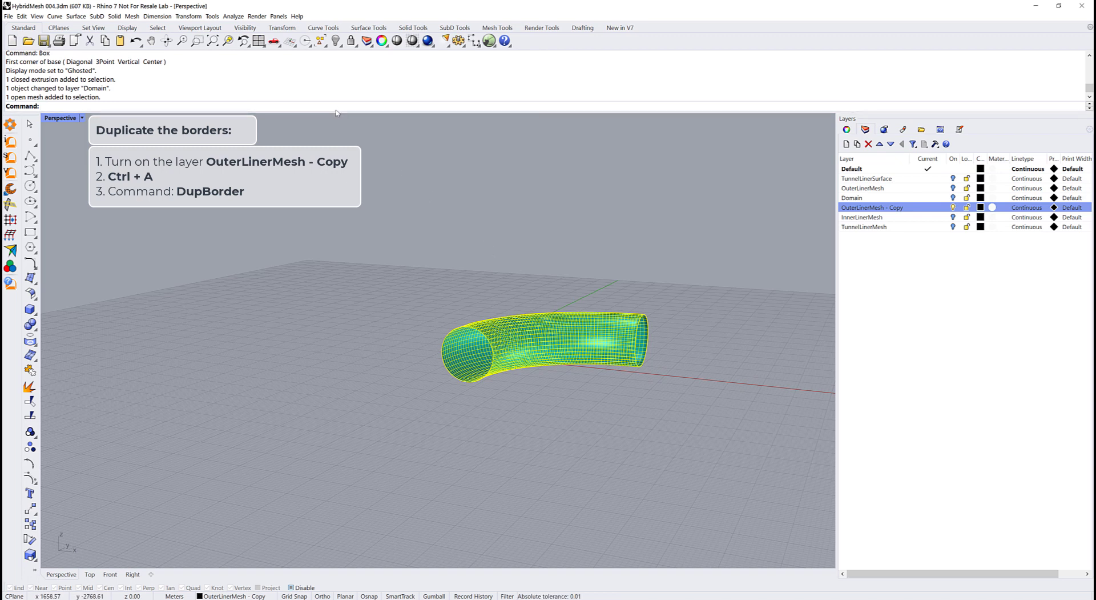
type("DupBorder")
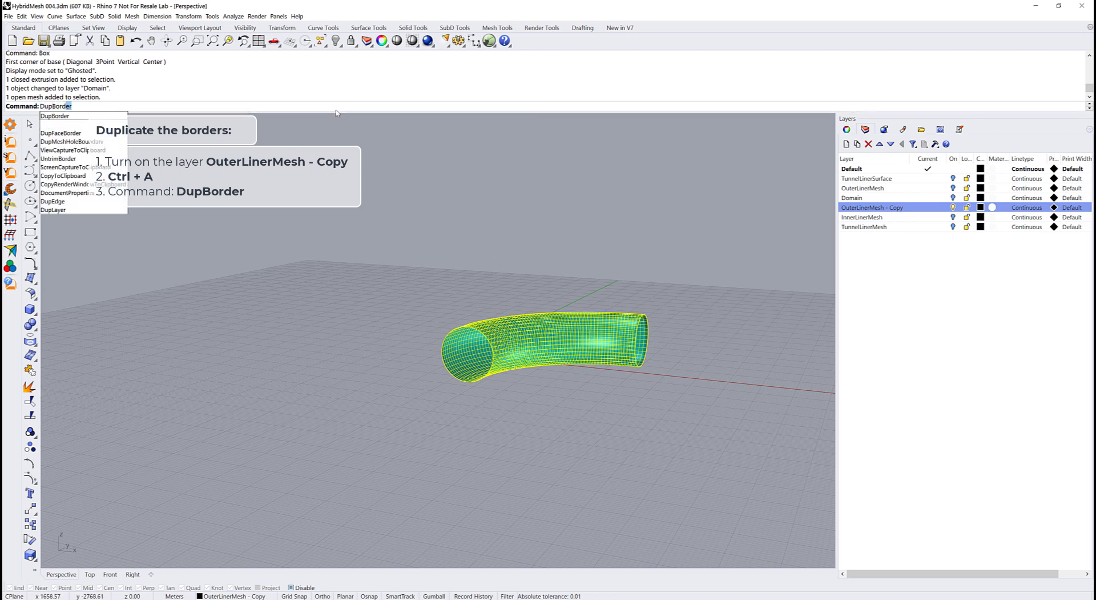
key("Return")
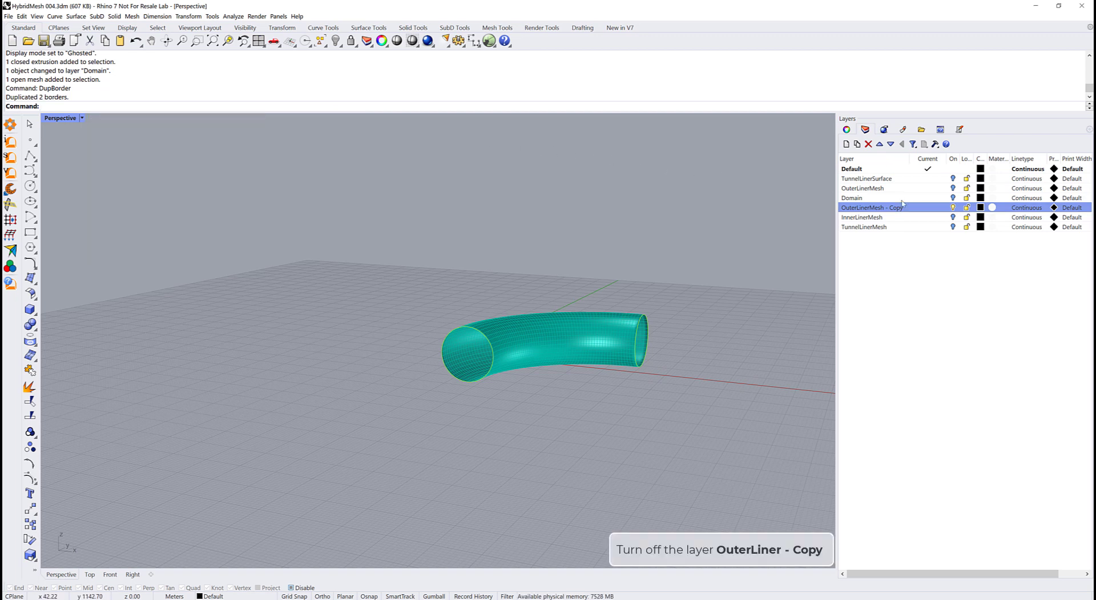
- Switch visibility from the OuterLinerMesh - Copy layer to the Domain layer, and save an incremental version of the file
left_click(953, 207)
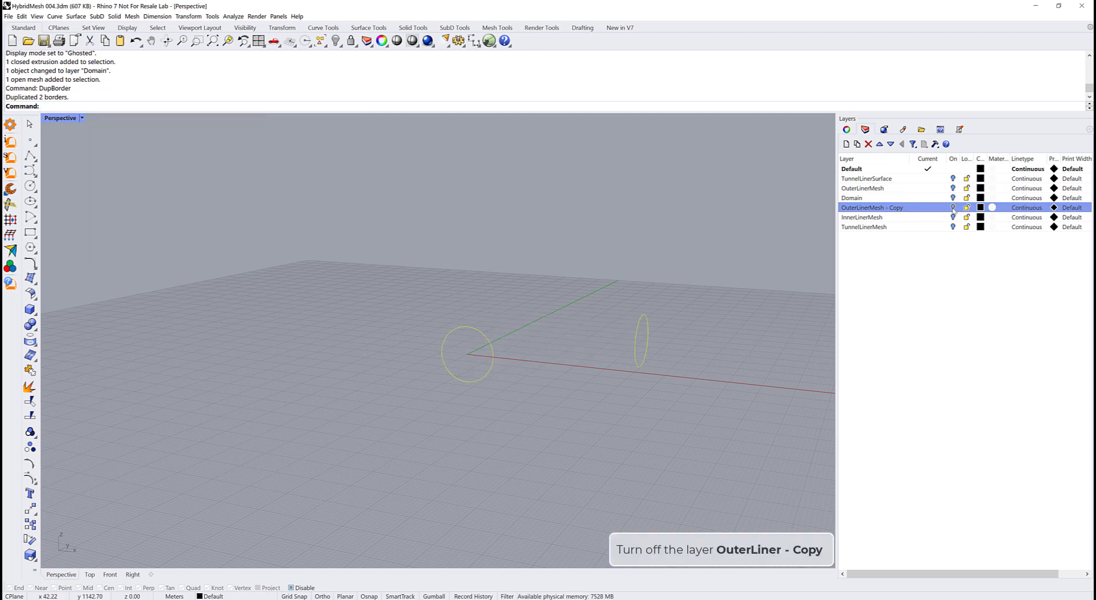
left_click(953, 197)
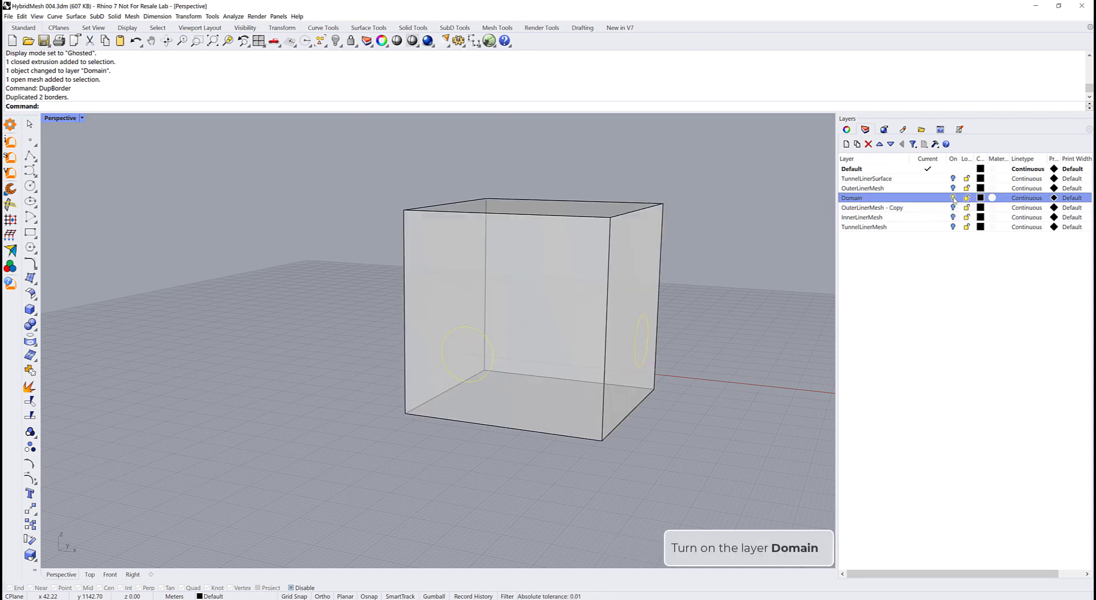
left_click(9, 16)
left_click(104, 75)
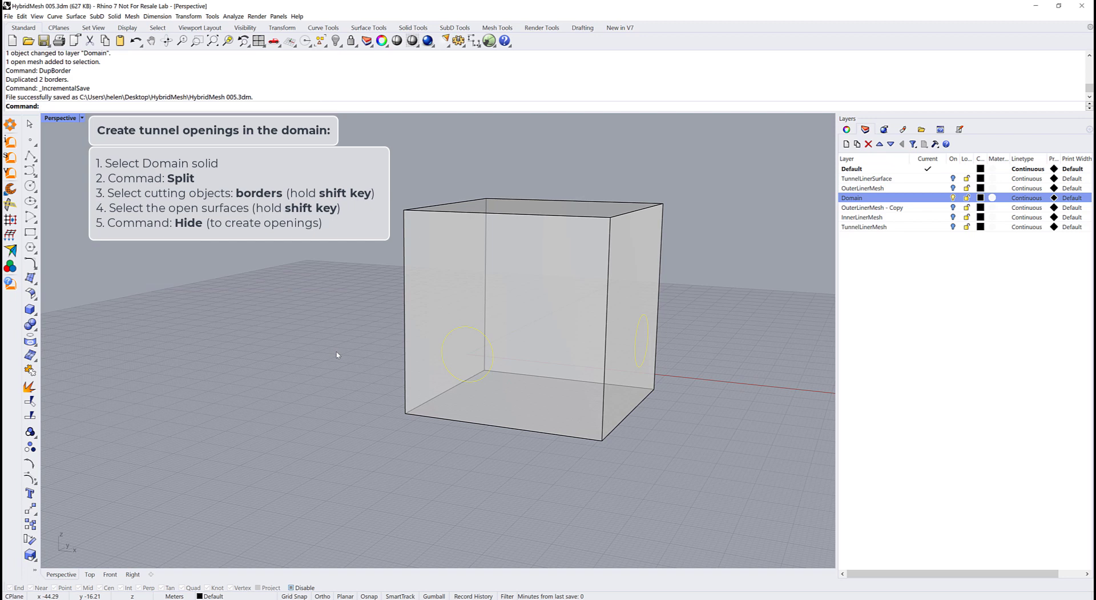
- Split the Domain box using the two circular tunnel borders on its side faces as cutting objects
key("Escape")
left_click(415, 313)
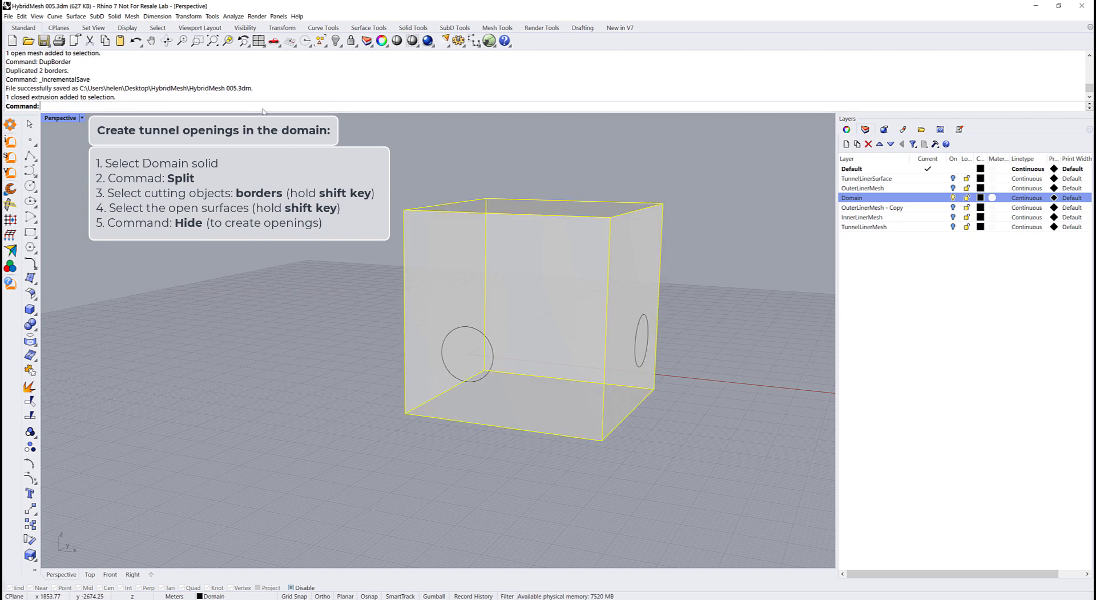
type("Split")
key("Return")
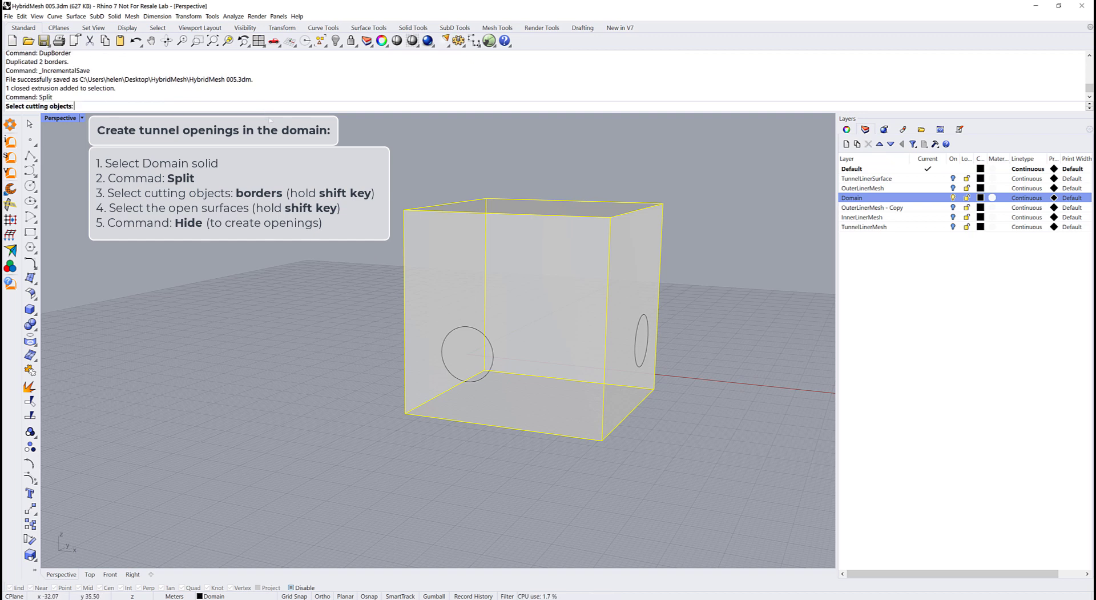
left_click(449, 334, "shift")
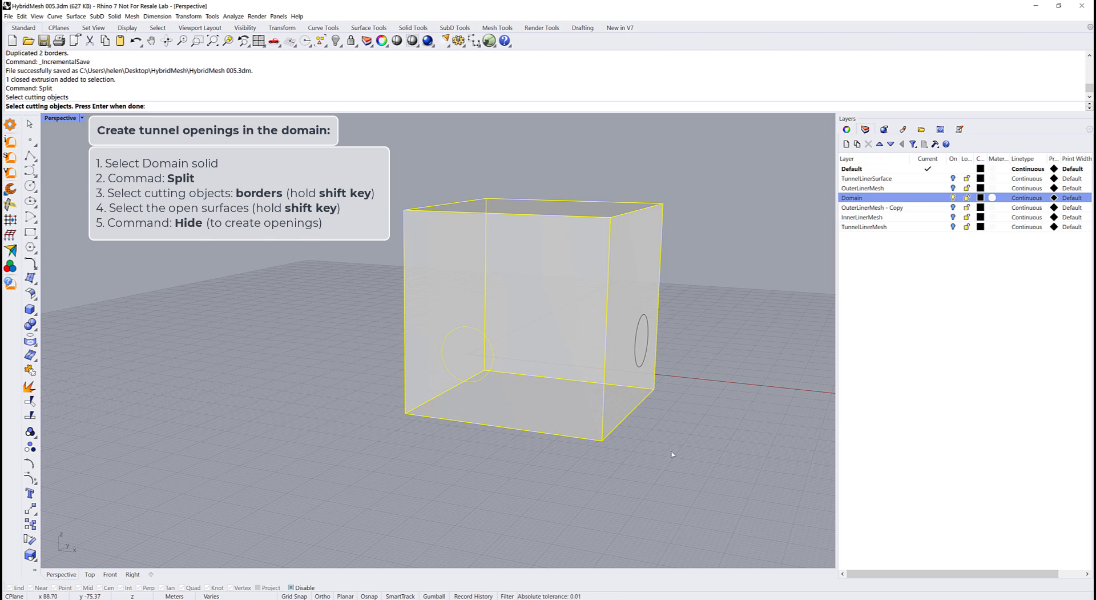
right_click_drag(685, 452, 655, 447)
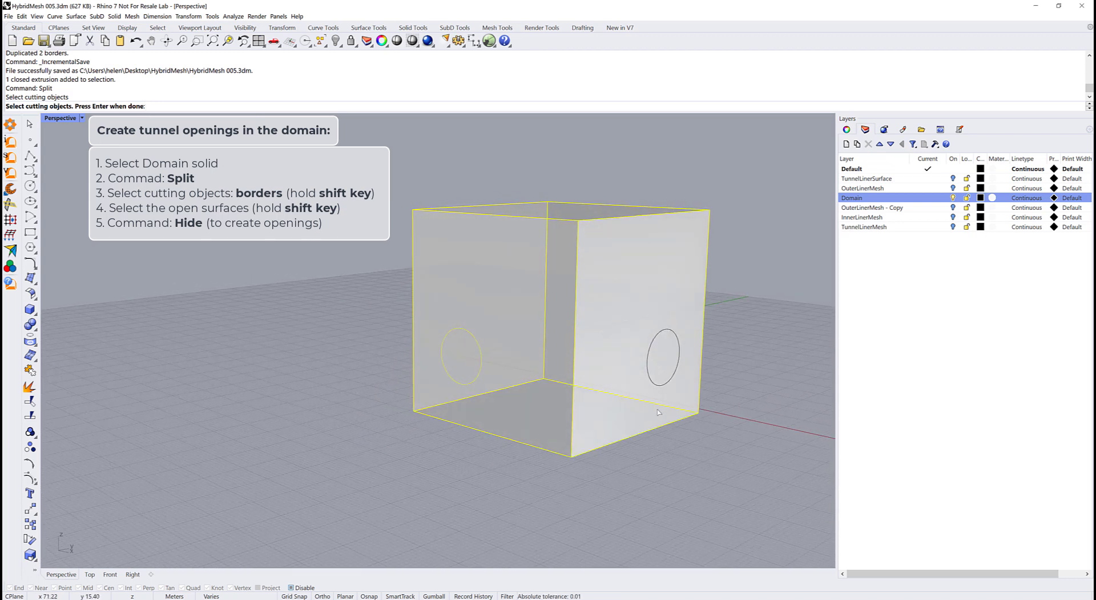
left_click(660, 388, "shift")
right_click_drag(480, 435, 490, 434)
key("Return")
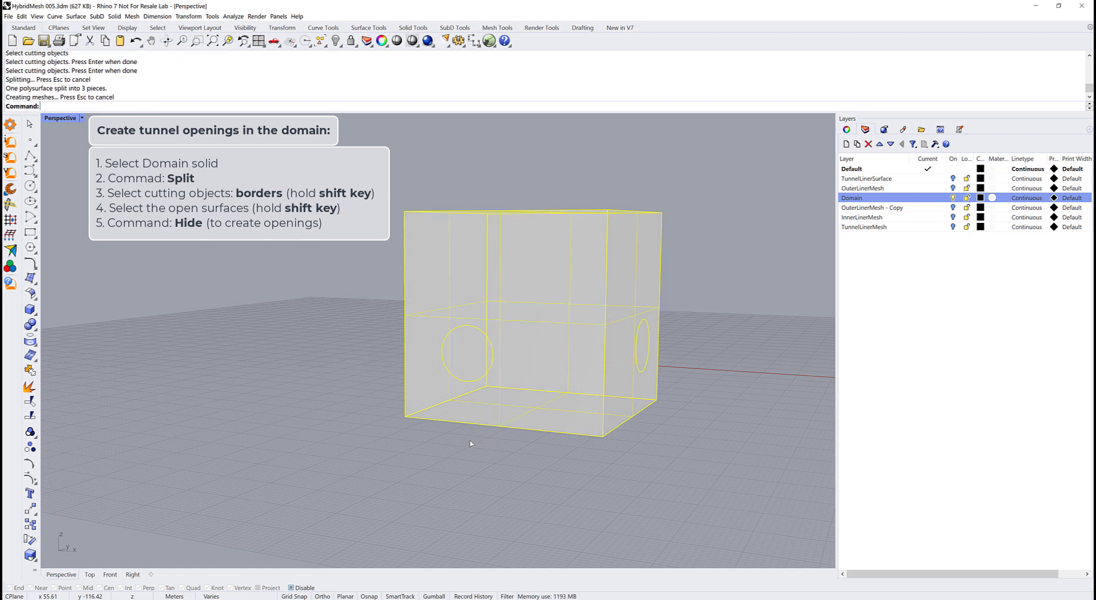
key("Escape")
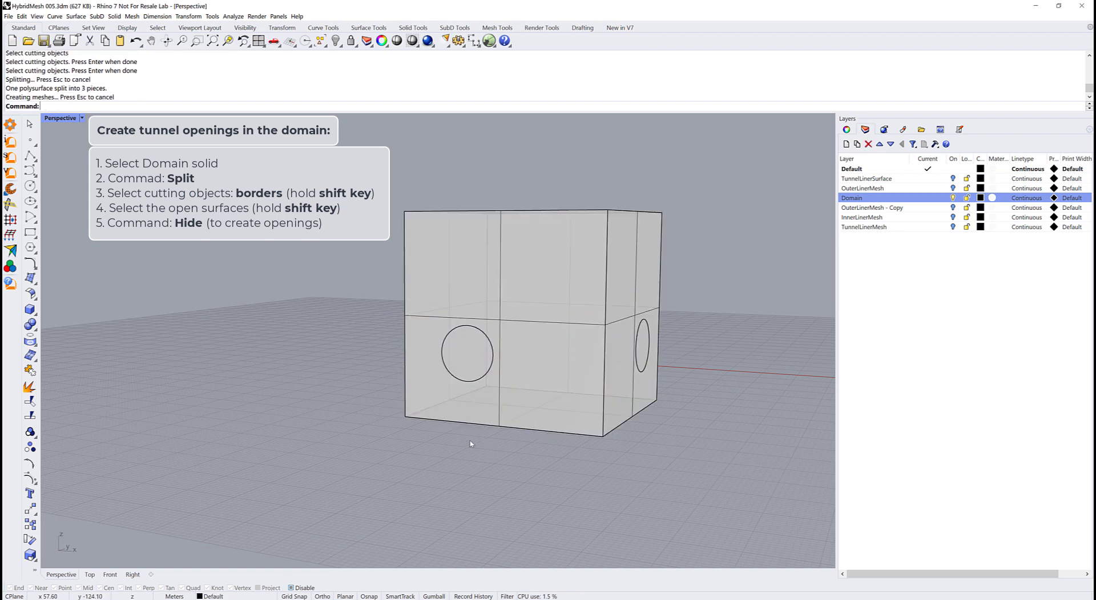
- Hide the two circular surfaces split from the box's side faces to create the tunnel openings
right_click_drag(485, 444, 488, 444)
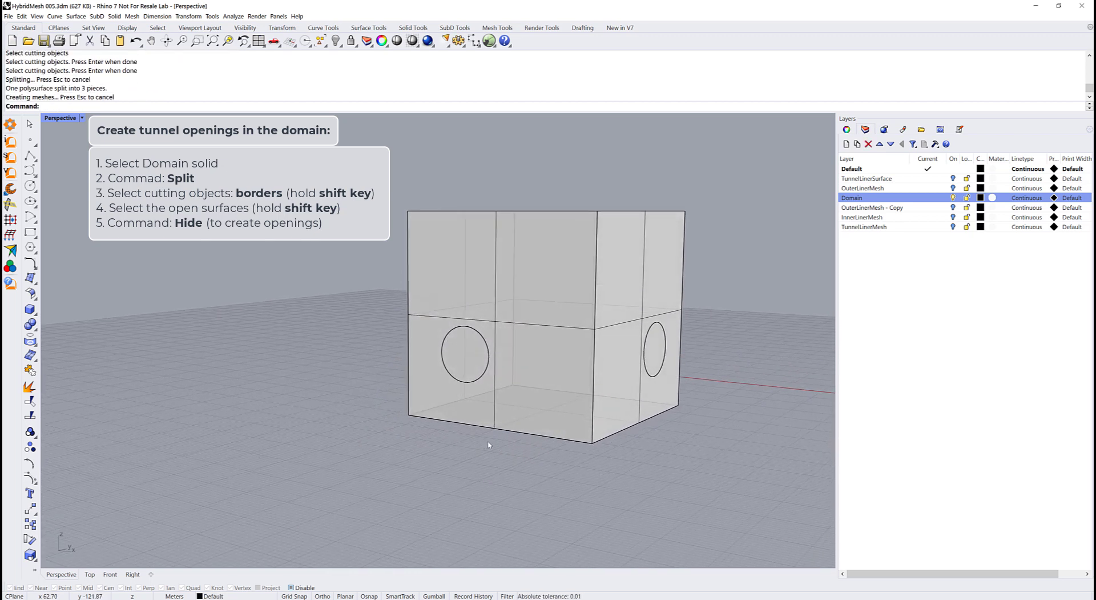
left_click(460, 370, "shift")
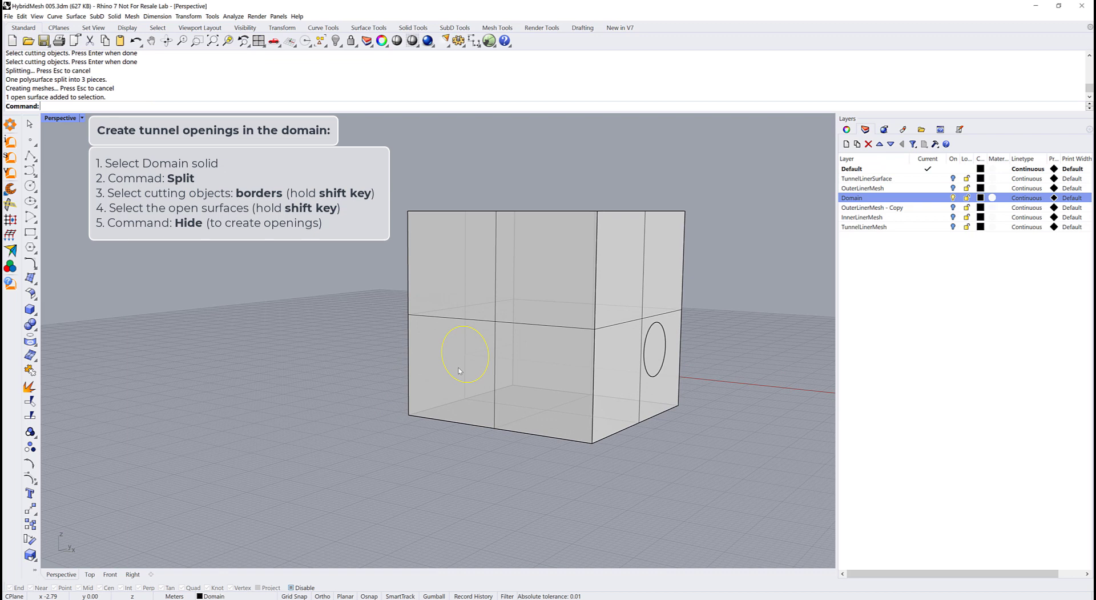
left_click(659, 363, "shift")
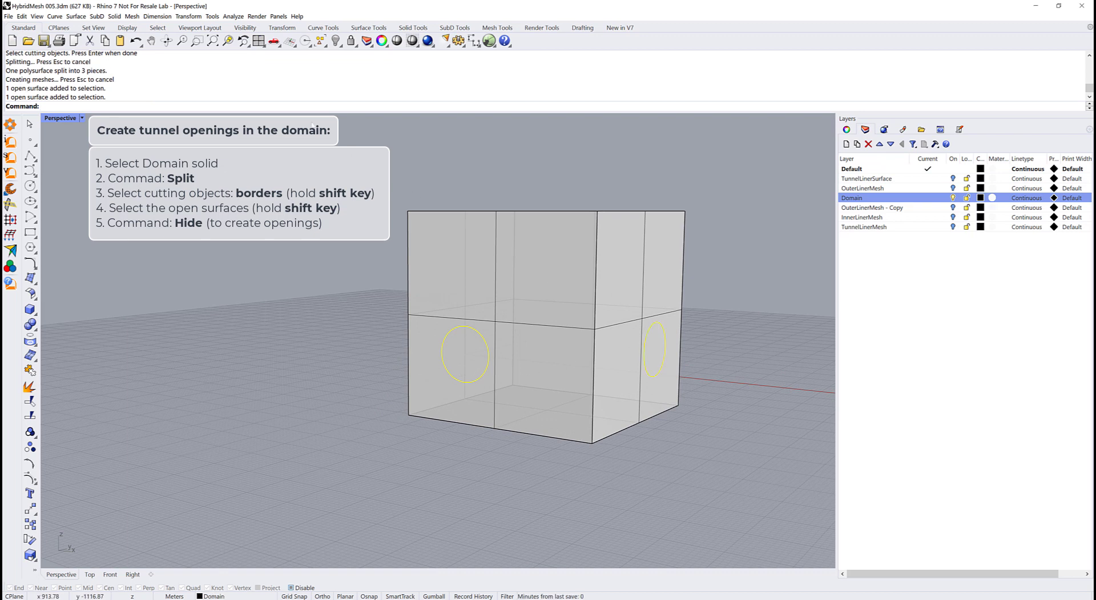
type("Hide")
key("Return")
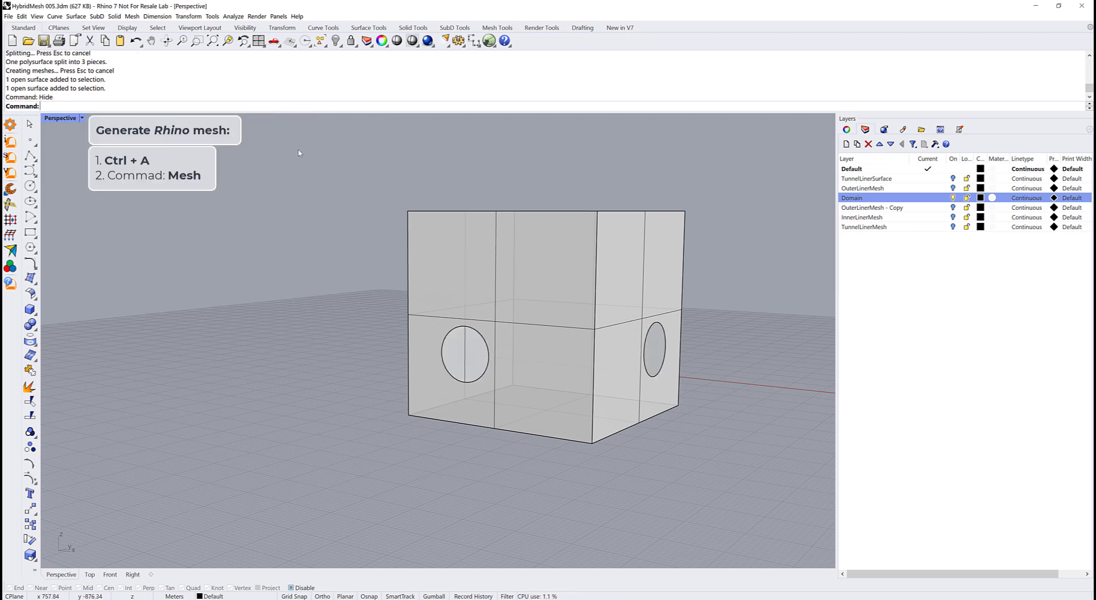
- Generate a Rhino polygon mesh from all visible objects with the Mesh command, keeping the offered polygon density
key("ctrl+a")
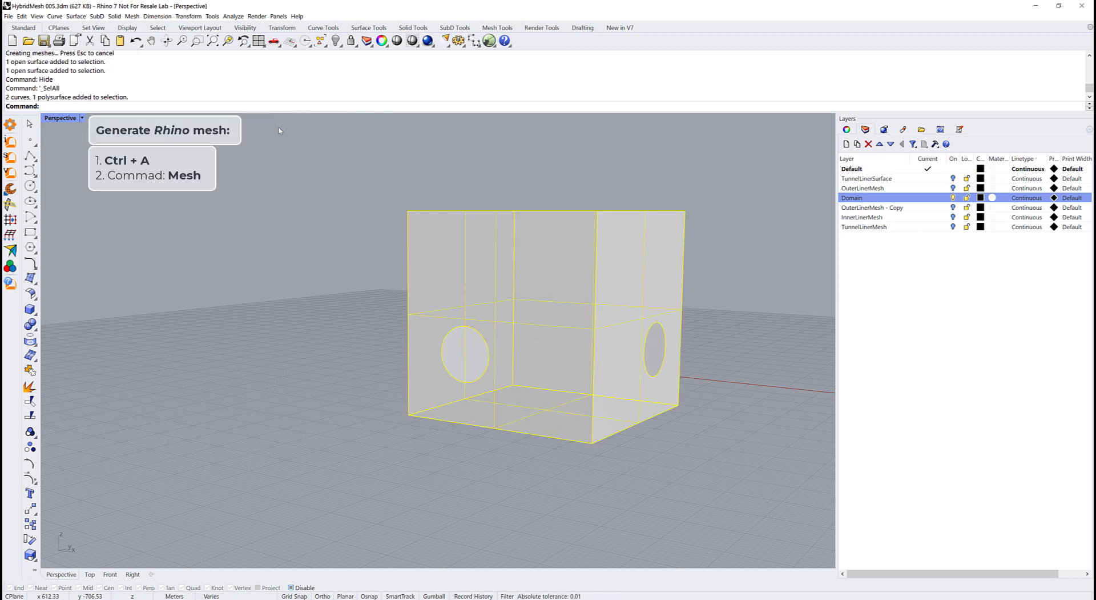
type("Mesh")
key("Return")
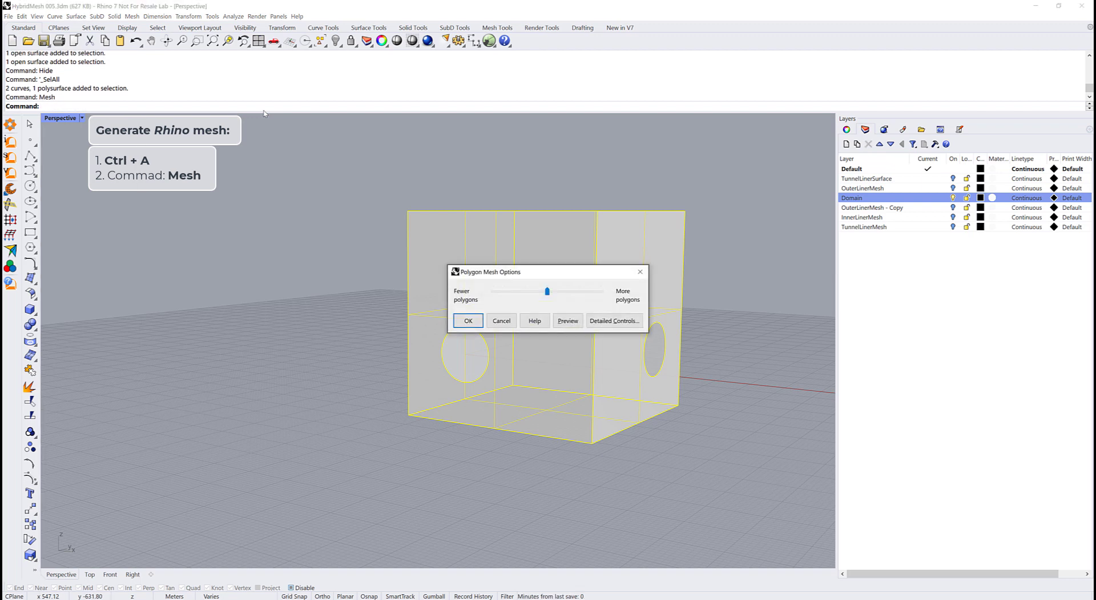
left_click(468, 320)
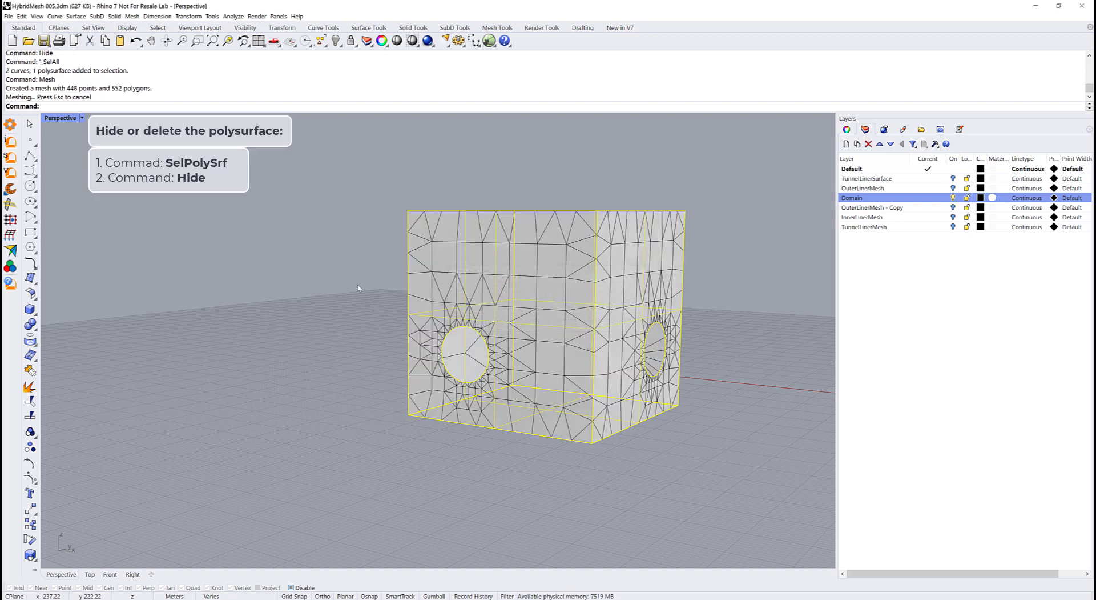
key("Escape")
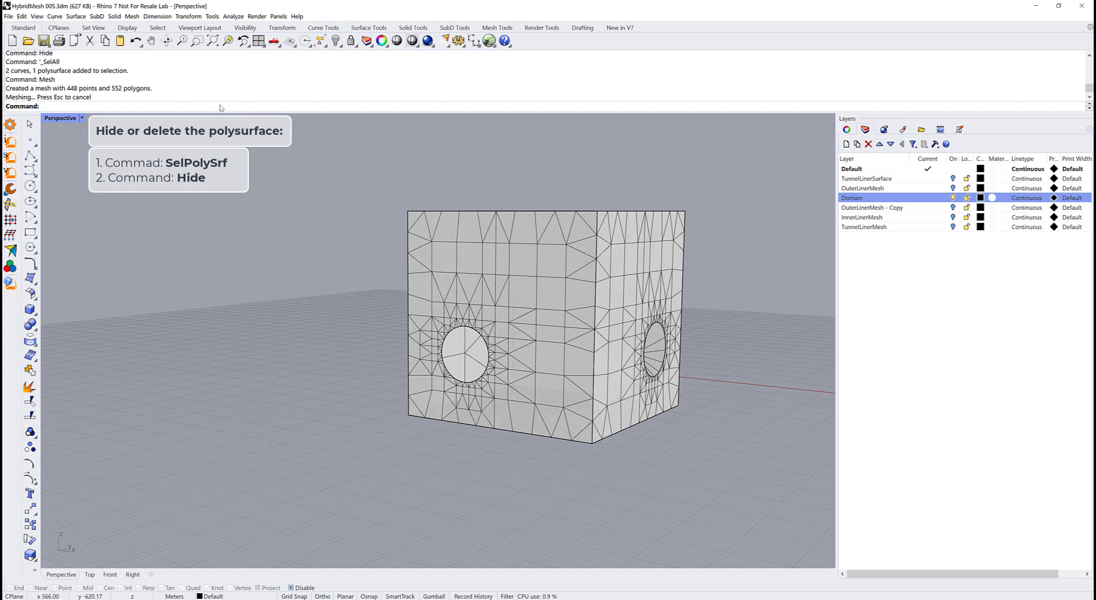
- Select the domain polysurface with SelPolysrf and hide it, leaving the domain mesh
type("SelPolysrf")
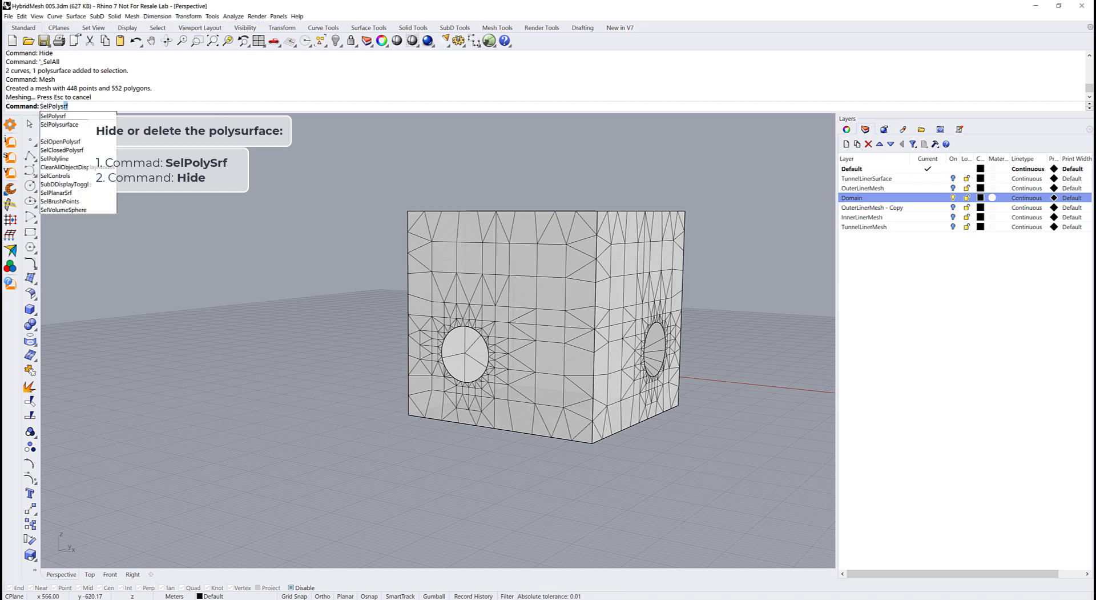
key("Return")
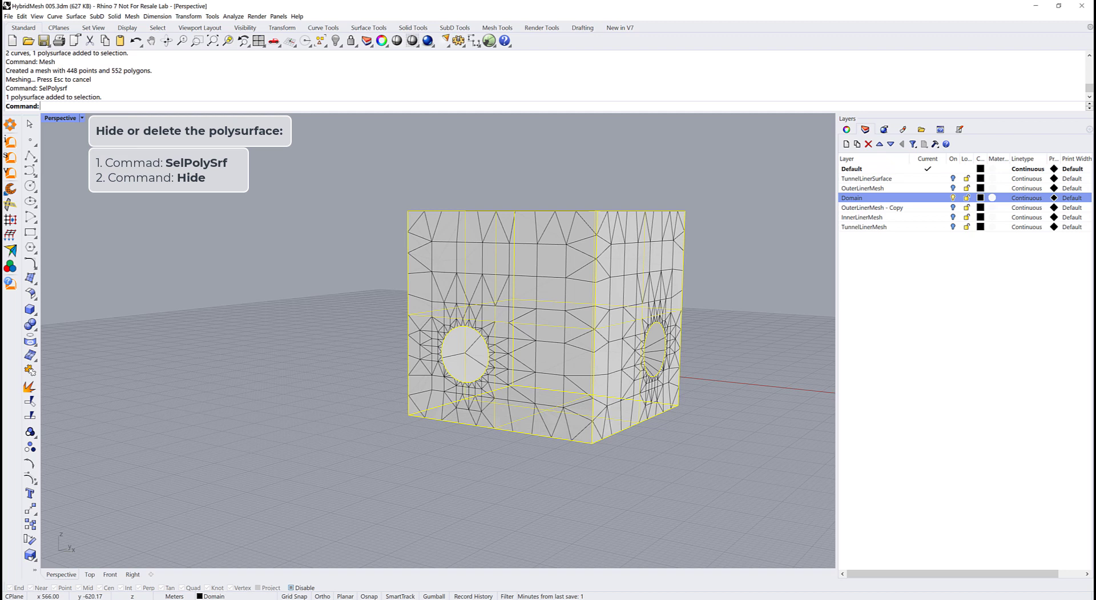
type("Hide")
key("Return")
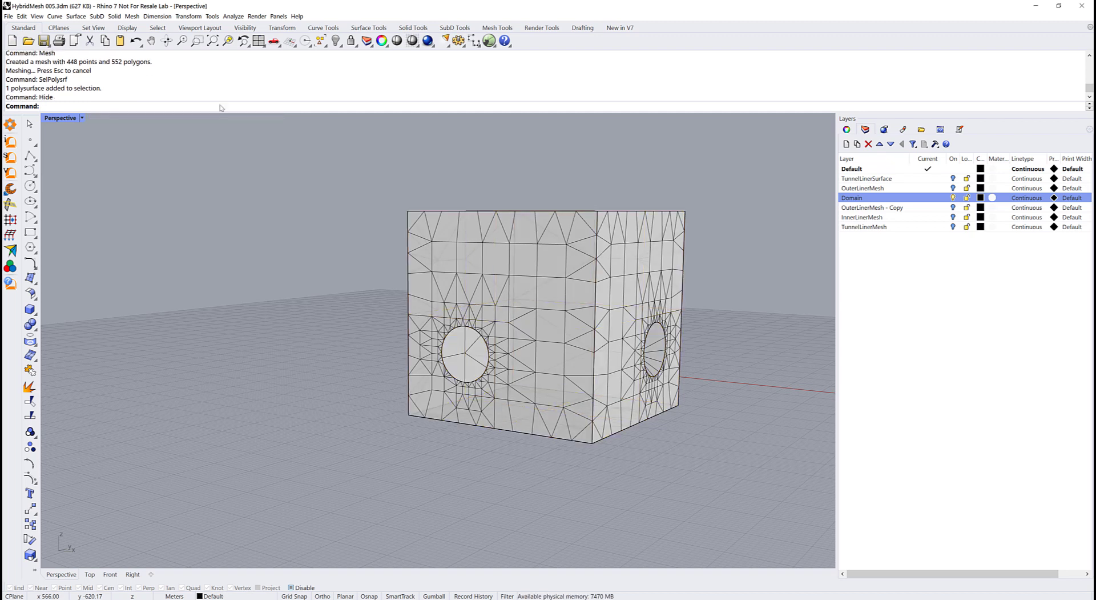
- Turn on the OuterLinerMesh - Copy layer and make all visible meshes conformal with GInt, using MeshType Mixed and Tolerance 0.01
left_click(953, 207)
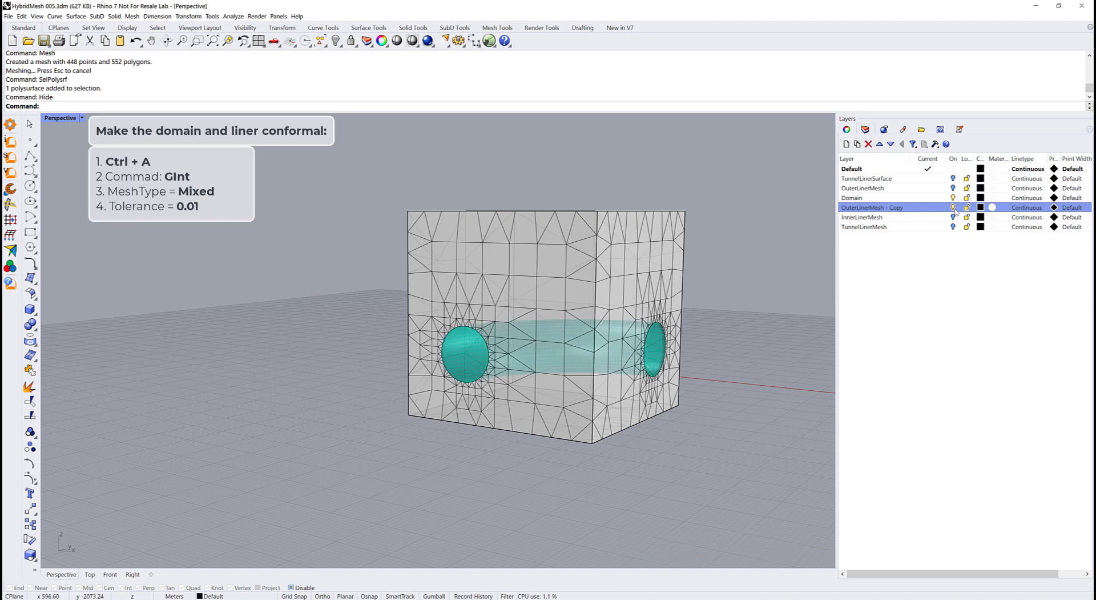
mouse_move(765, 343)
right_mouse_down()
mouse_move(742, 341)
mouse_move(758, 345)
right_mouse_up()
right_click_drag(758, 345, 737, 348)
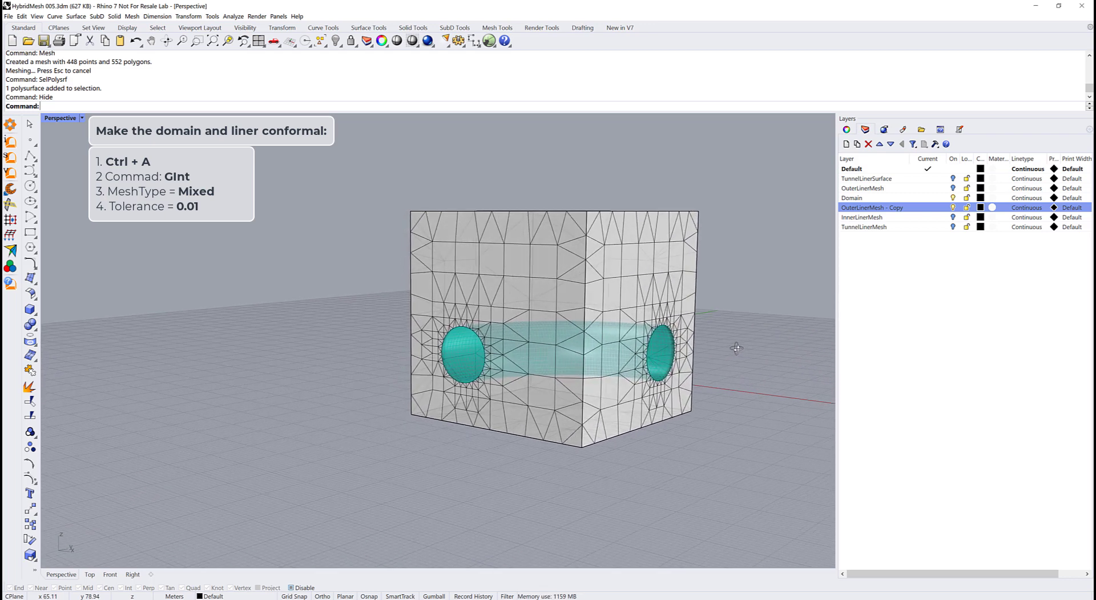
key("ctrl+a")
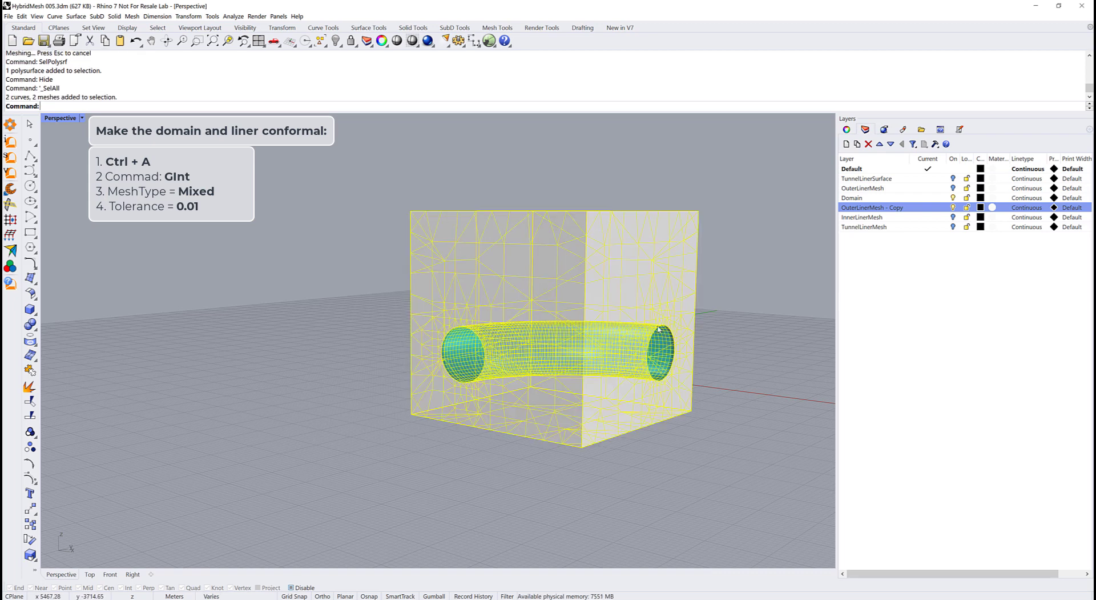
left_click(10, 141)
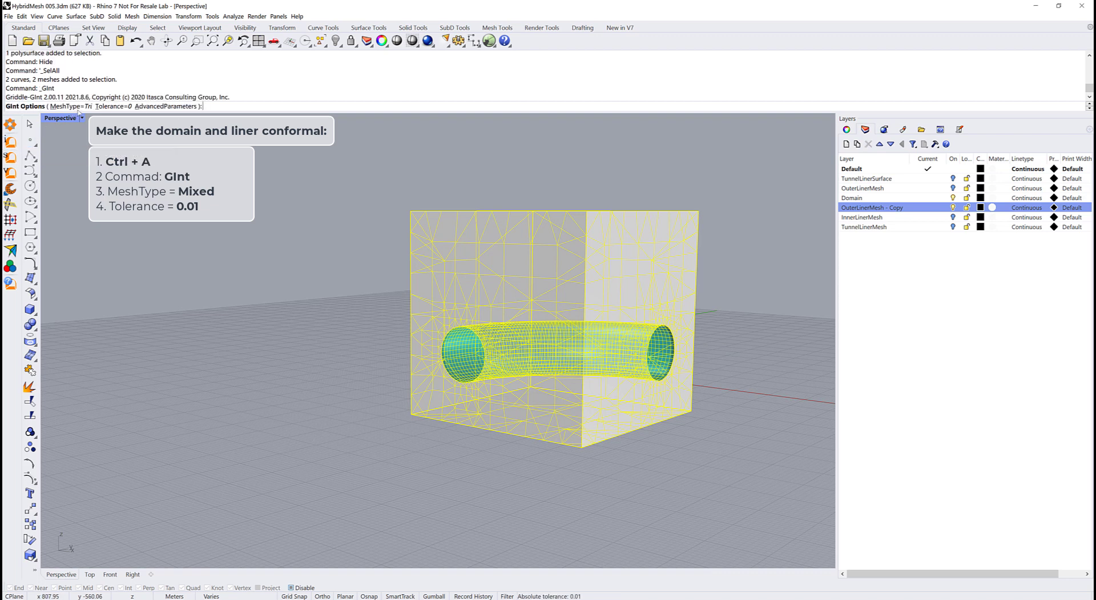
left_click(71, 107)
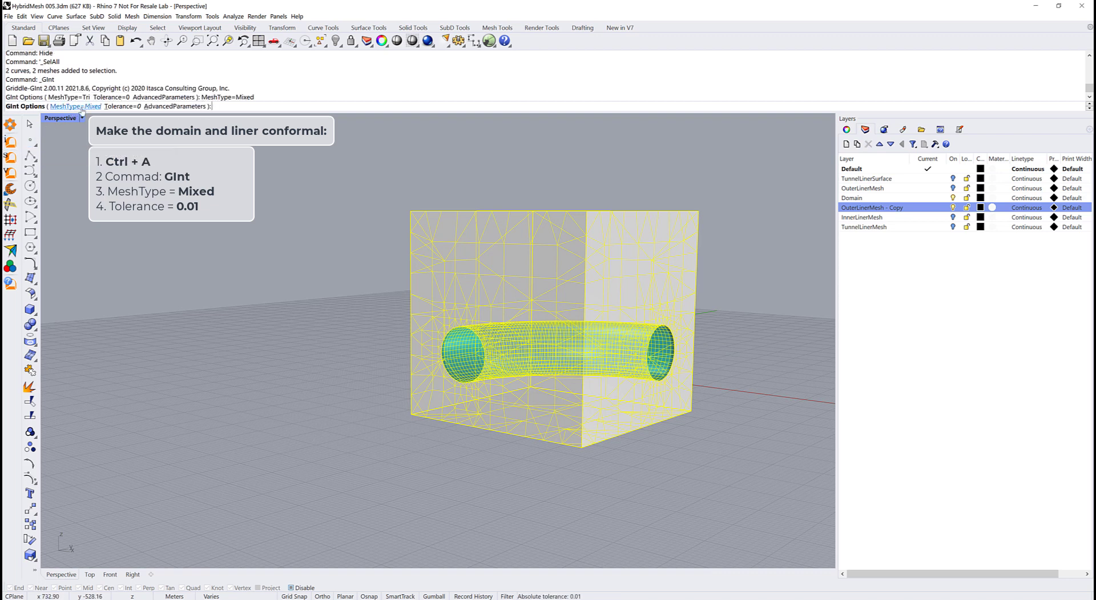
left_click(116, 106)
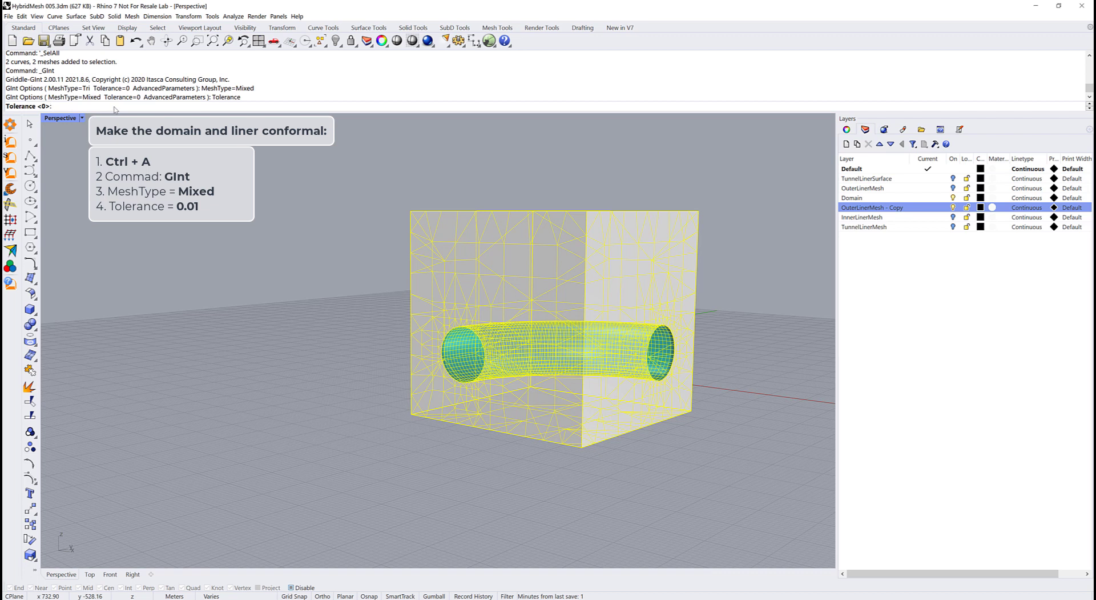
type("0.01")
key("Return")
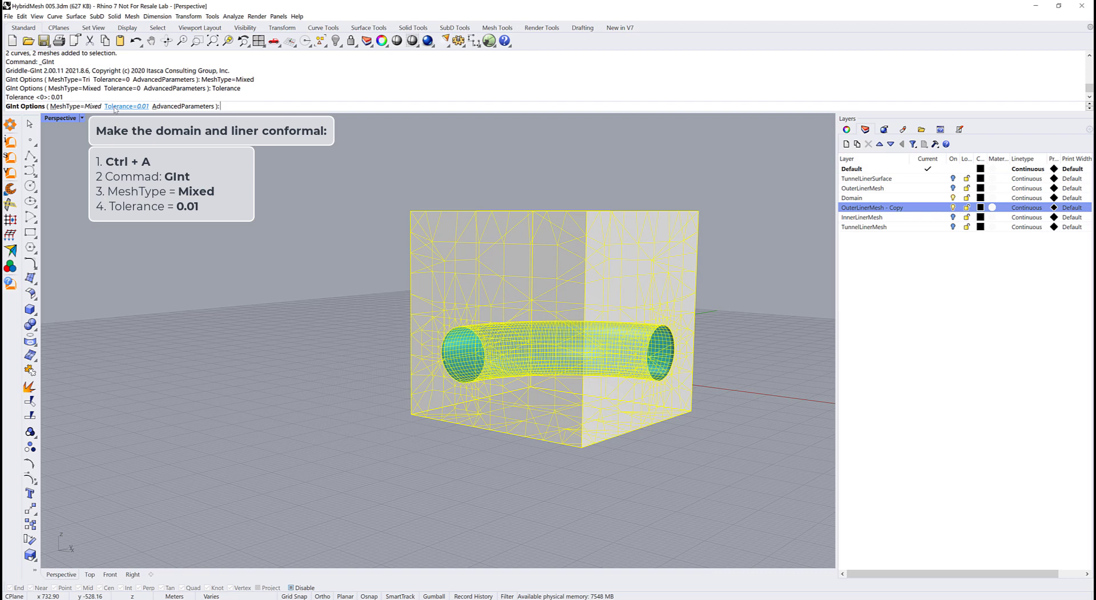
key("Return")
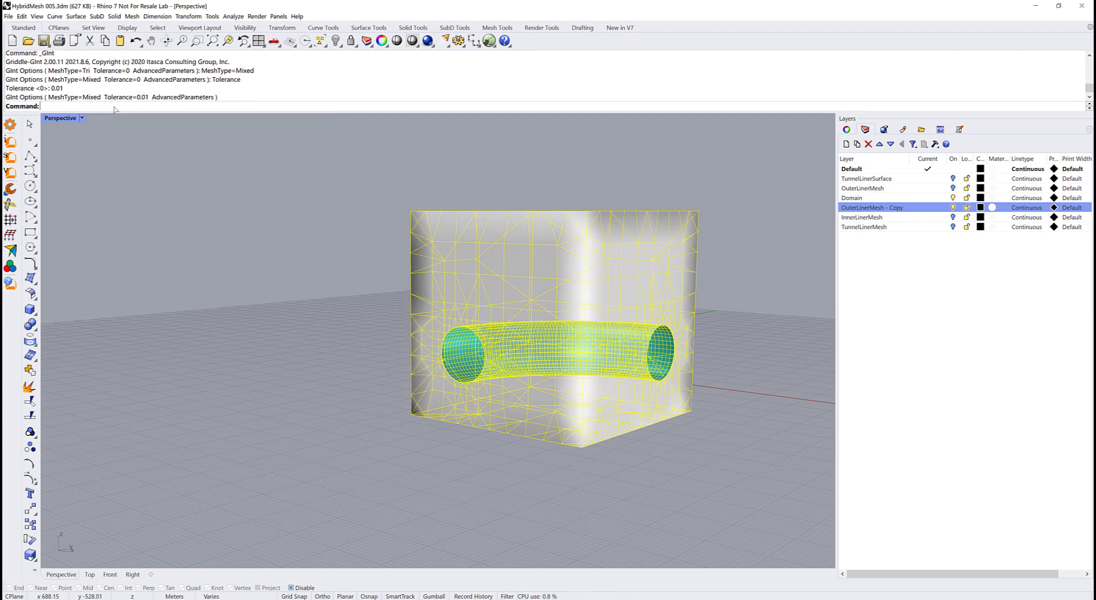
left_click(239, 242)
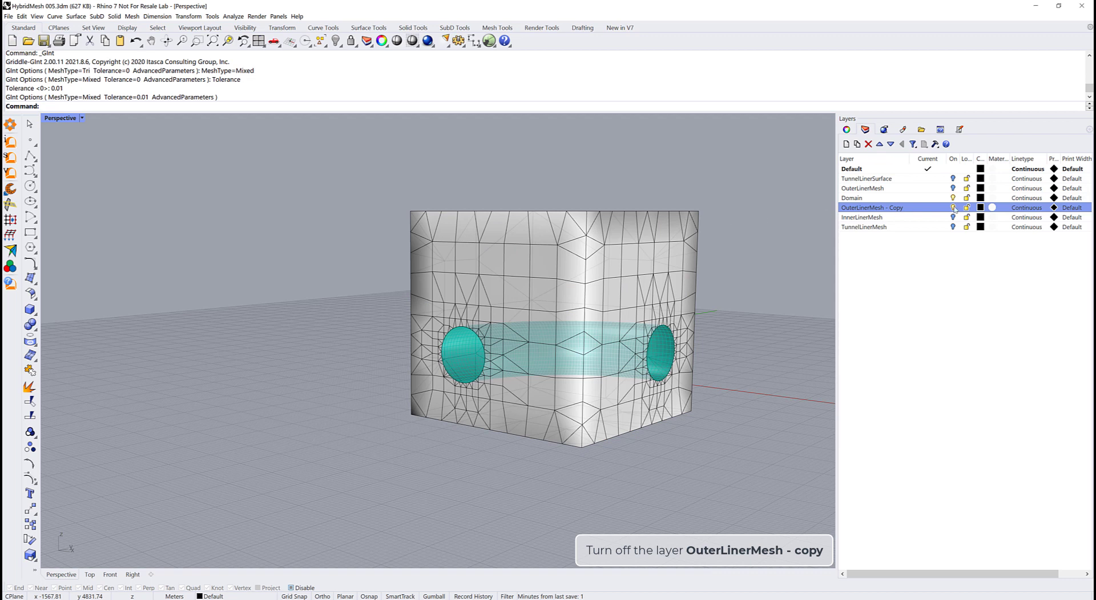
- Turn off the OuterLinerMesh - Copy layer and remesh the domain with GSurf in QuadDom mode, including the border curves as hard edges
left_click(953, 208)
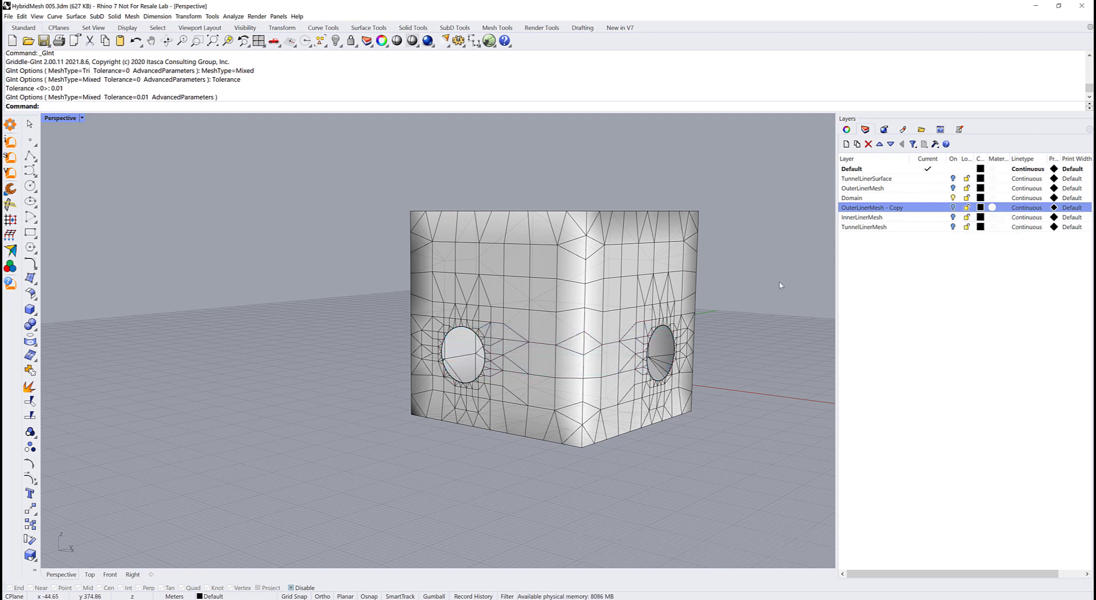
key("ctrl+a")
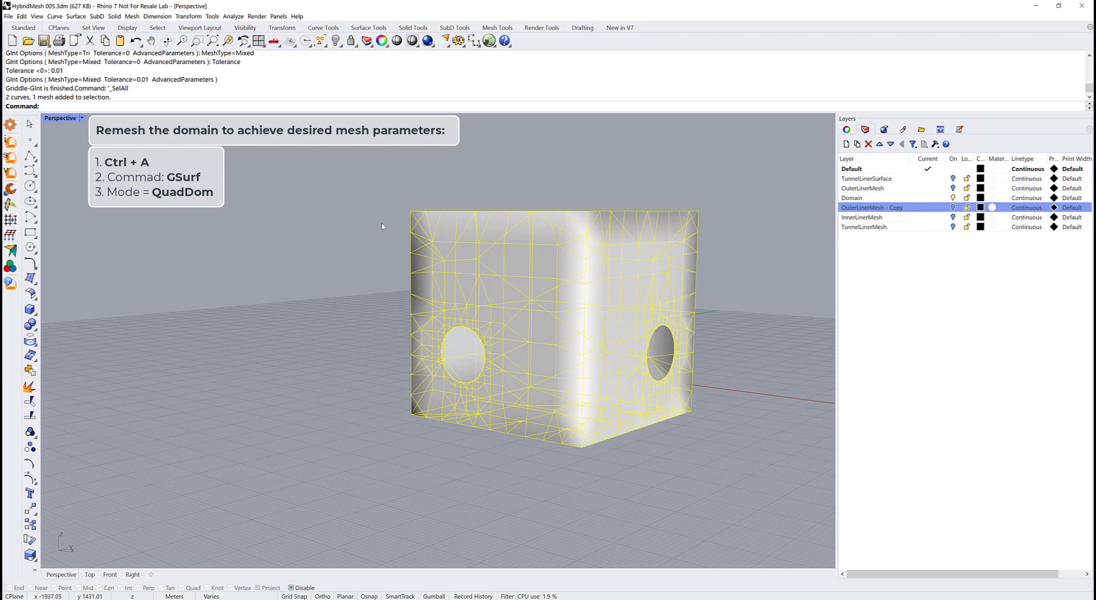
left_click(12, 158)
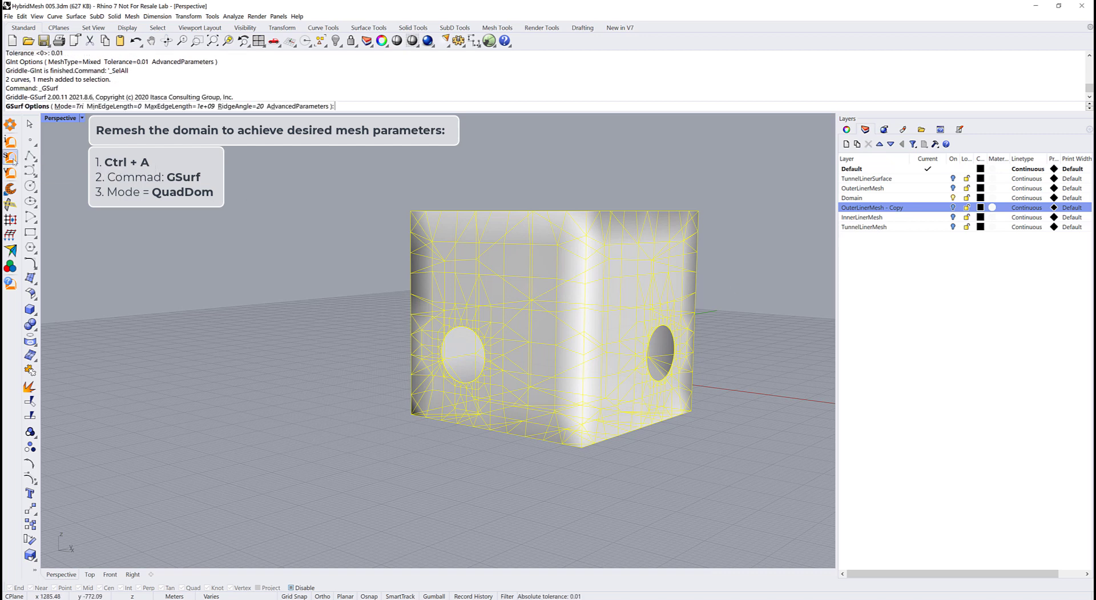
left_click(78, 107)
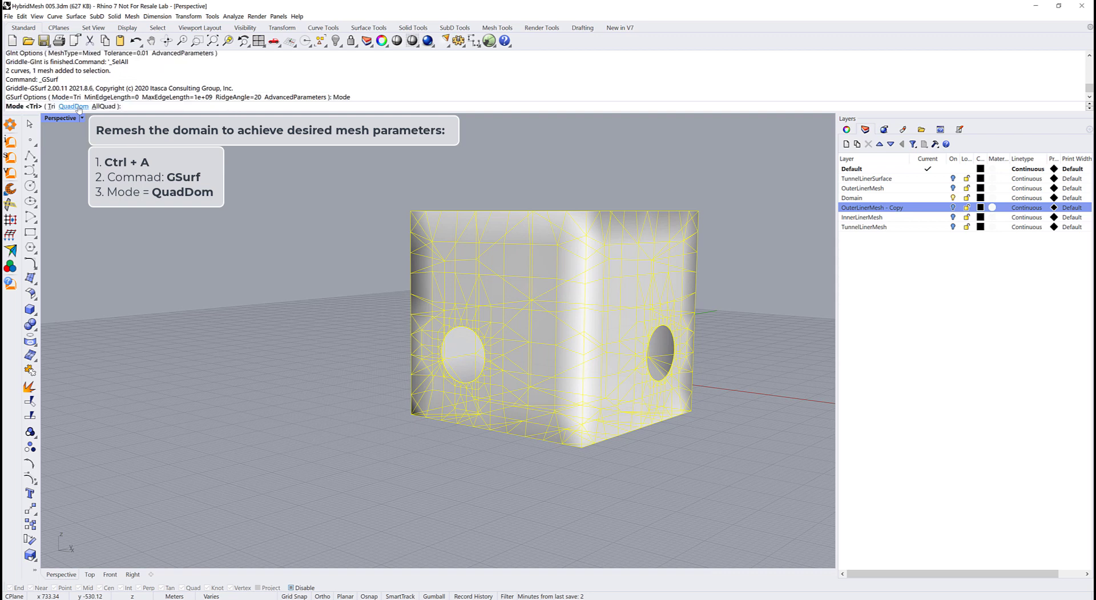
left_click(77, 106)
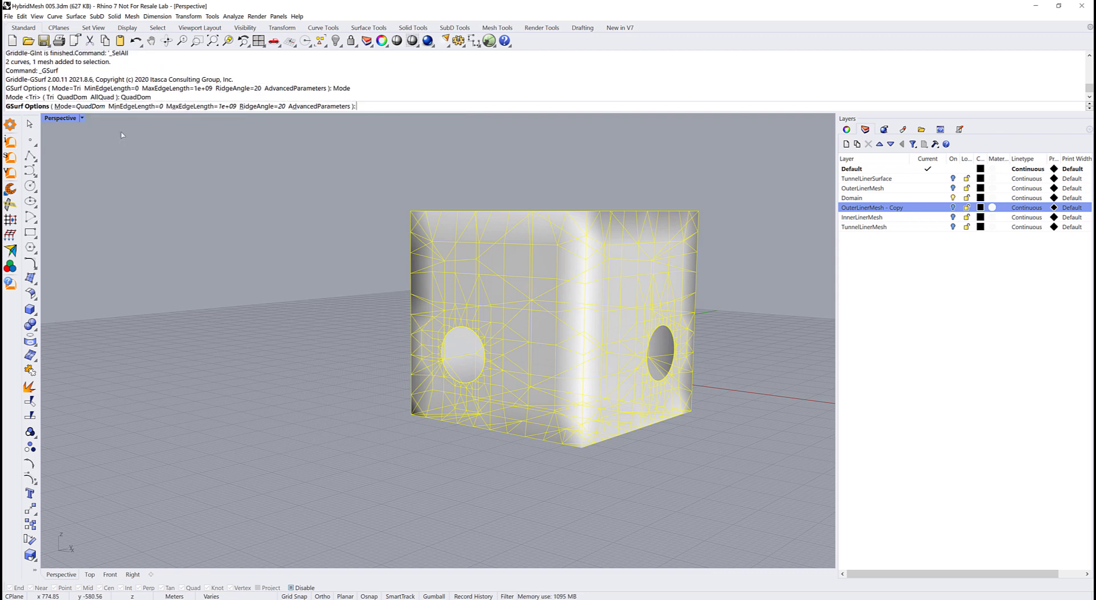
key("Return")
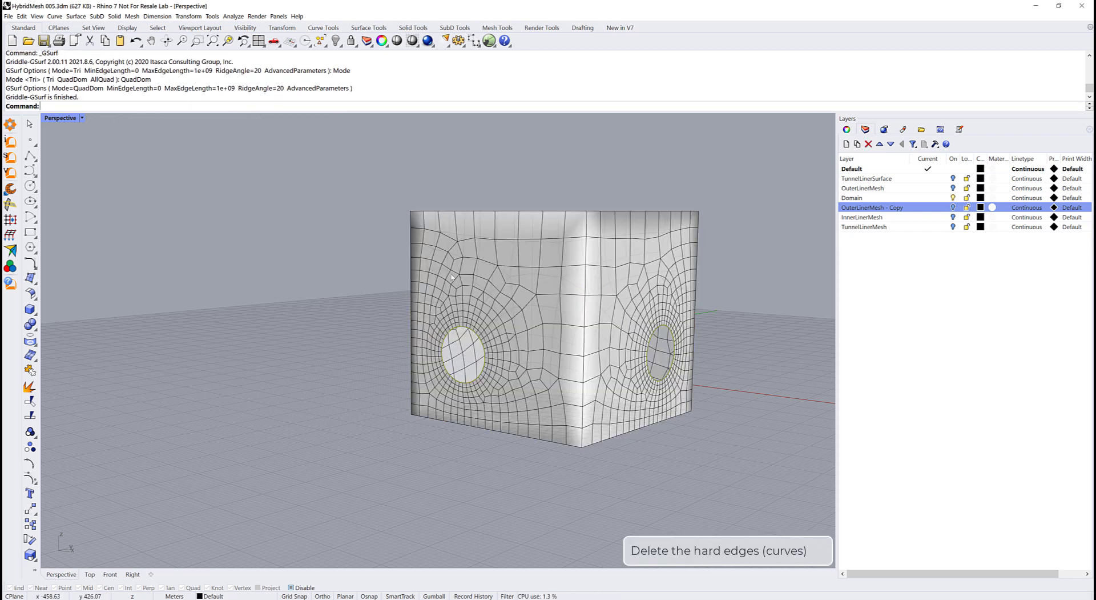
- Delete the two hard-edge curves around the tunnel openings of the domain mesh
scroll(547, 317, "up", 5)
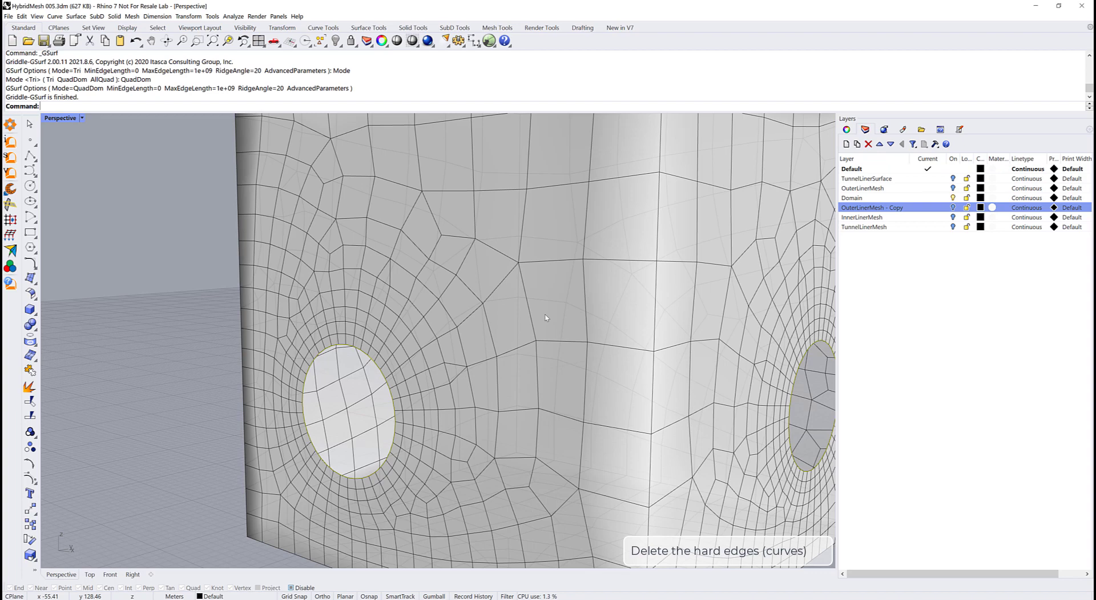
mouse_move(546, 318)
right_mouse_down()
mouse_move(523, 308)
mouse_move(558, 310)
right_mouse_up()
key("Delete")
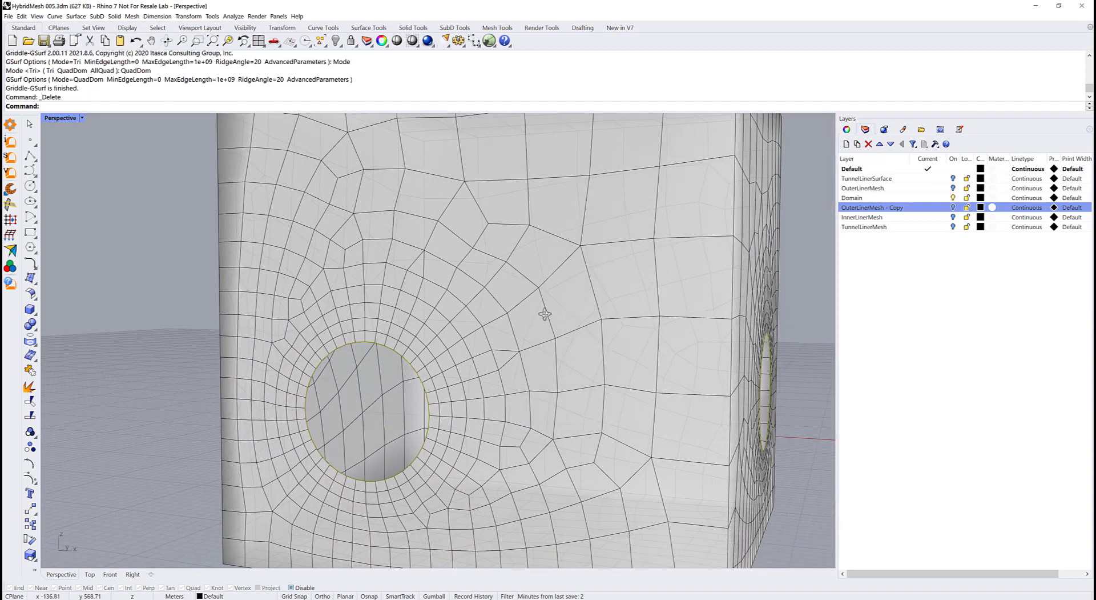
scroll(546, 314, "down", 4)
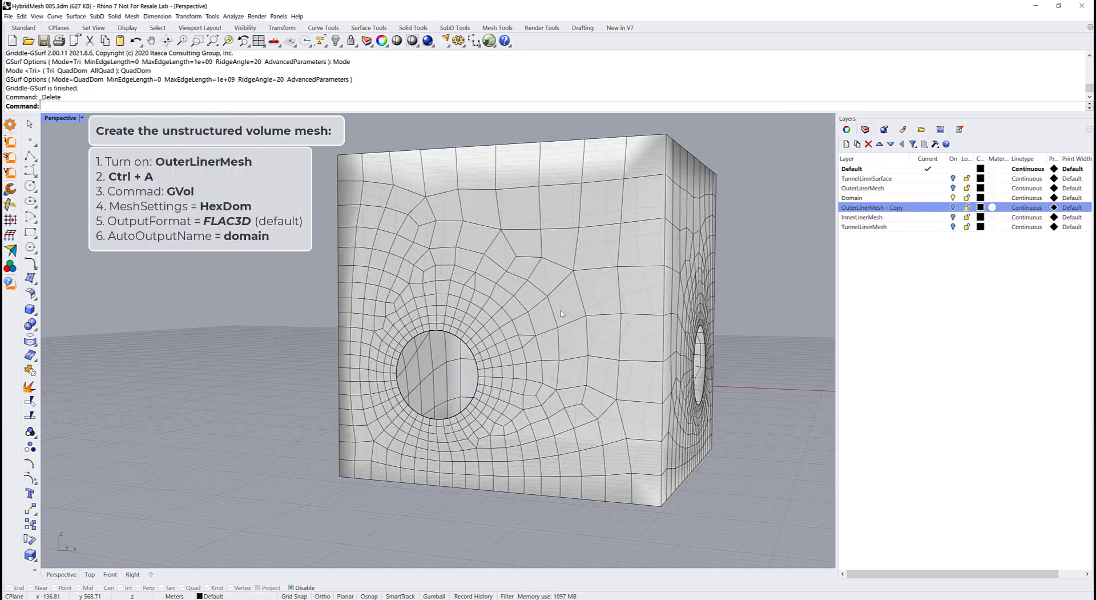
- Turn on the OuterLinerMesh layer so the liner mesh is displayed together with the domain mesh
scroll(551, 315, "down", 3)
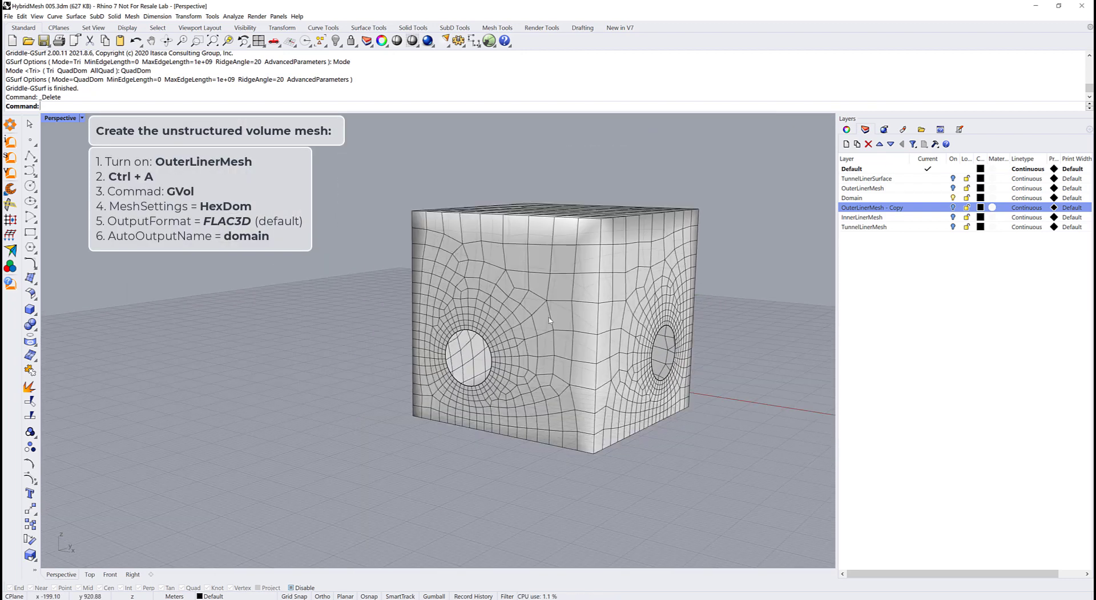
left_click(953, 188)
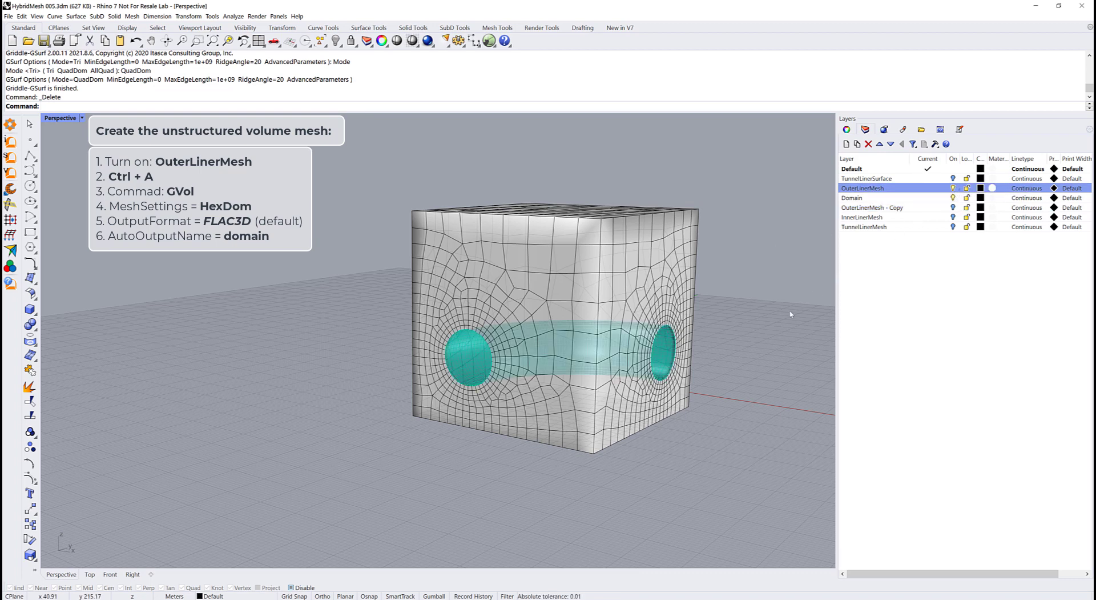
right_click_drag(790, 382, 761, 319)
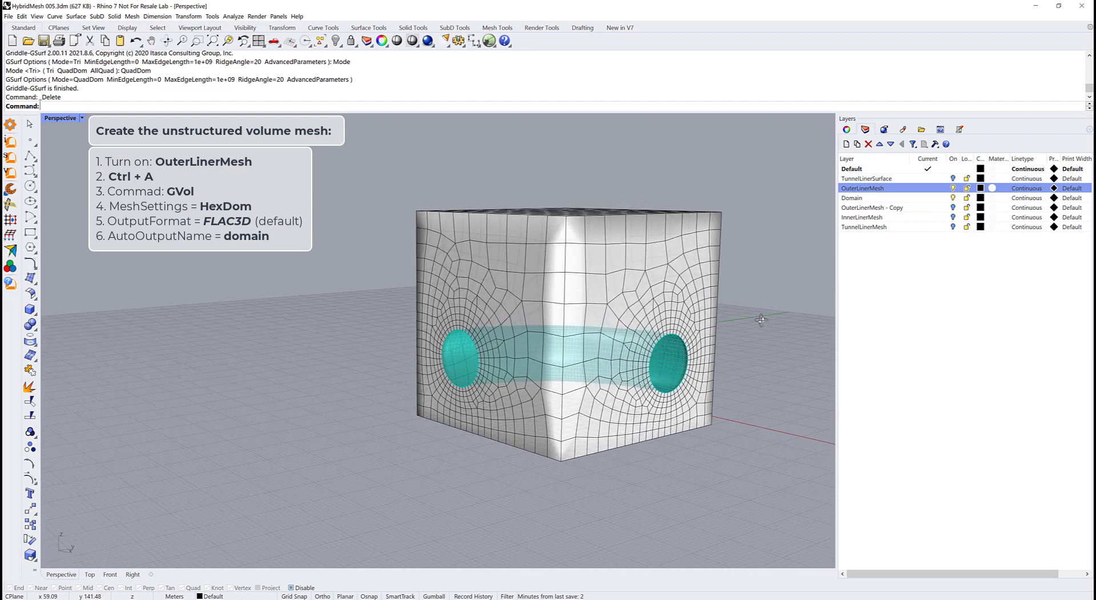
- Generate a volume mesh from all visible meshes with GVol, using HexDom mode, FLAC3D binary output and the output name domain, proceeding despite mesh warnings
key("ctrl+a")
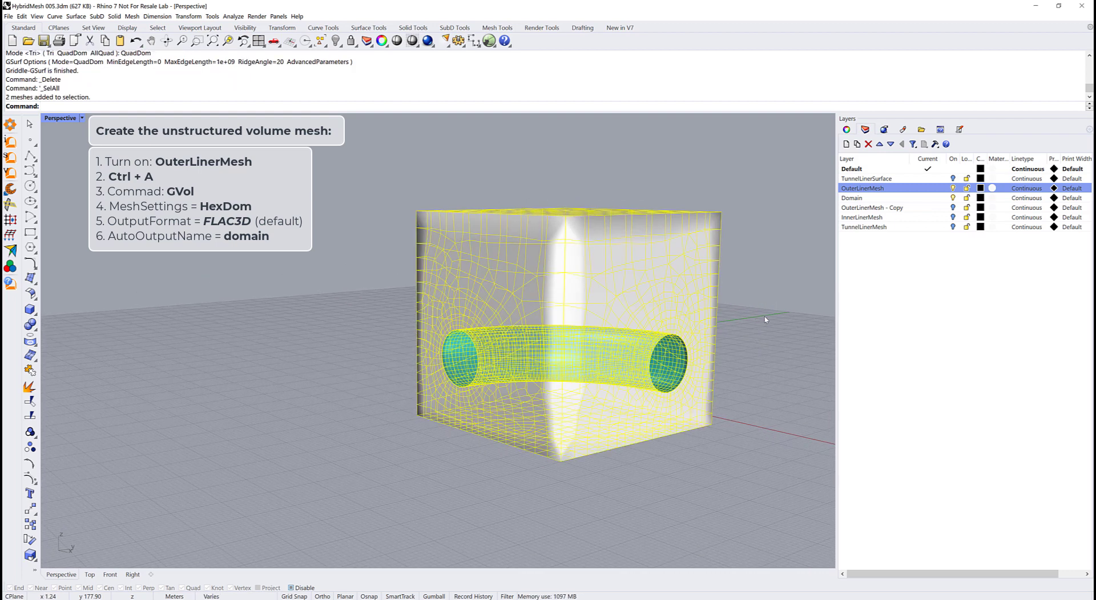
left_click(10, 172)
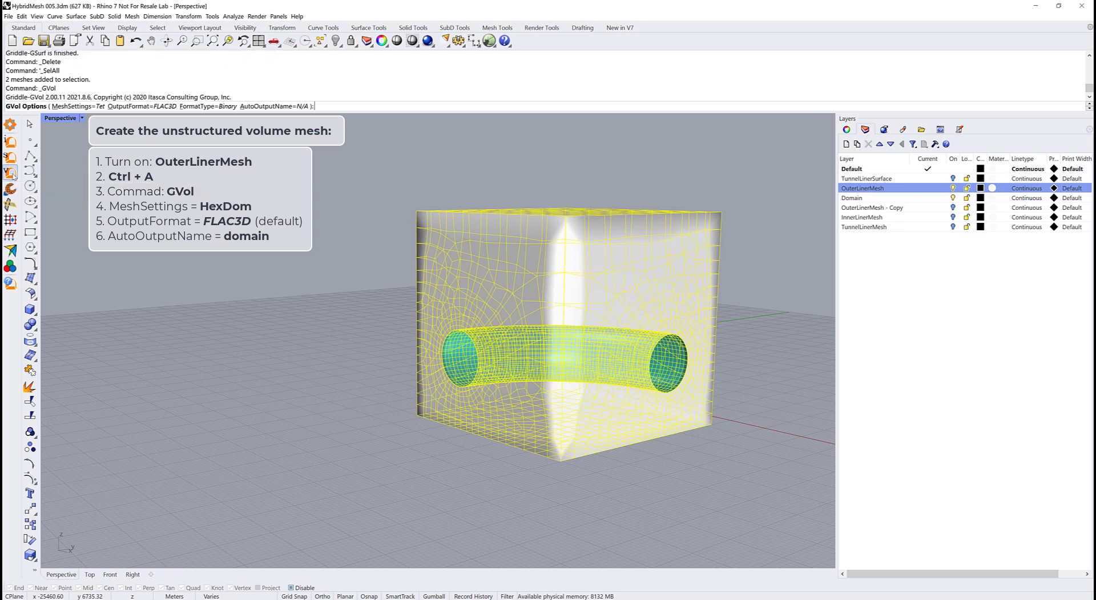
left_click(71, 106)
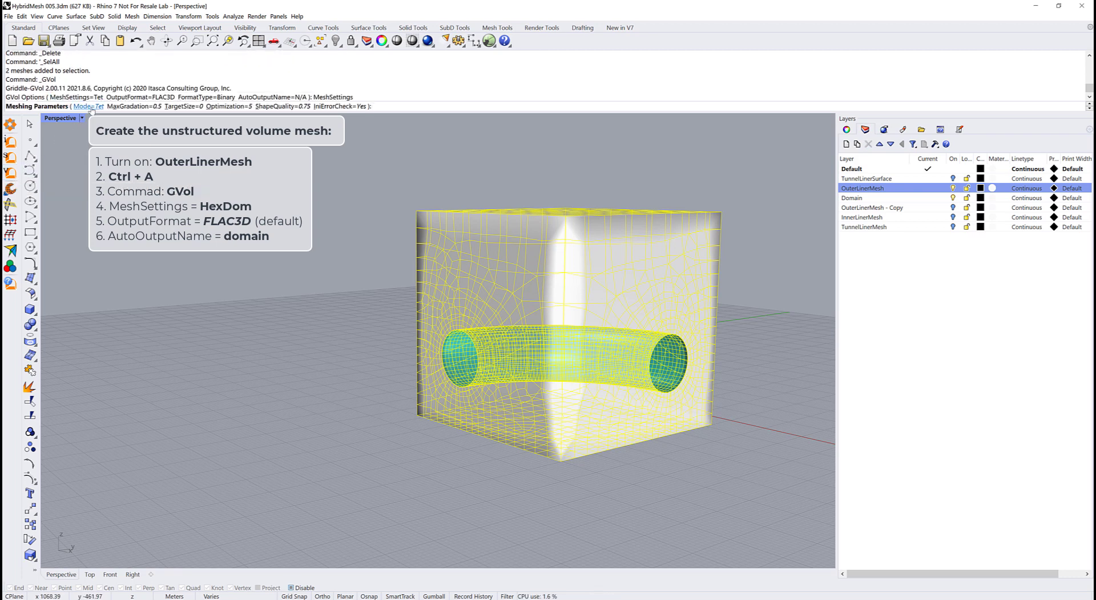
left_click(91, 107)
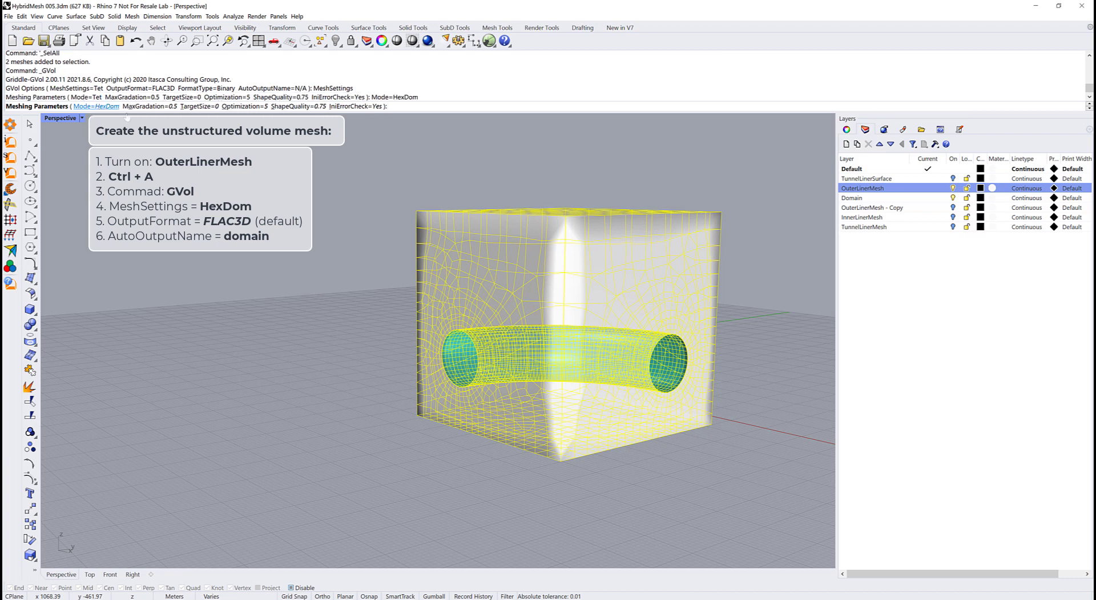
key("Return")
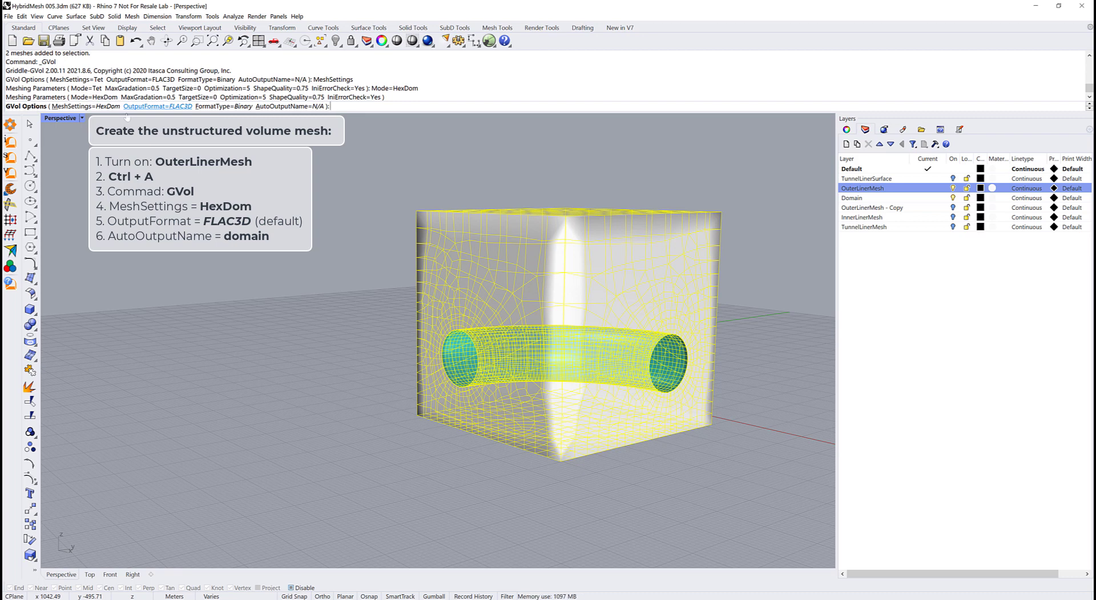
left_click(267, 106)
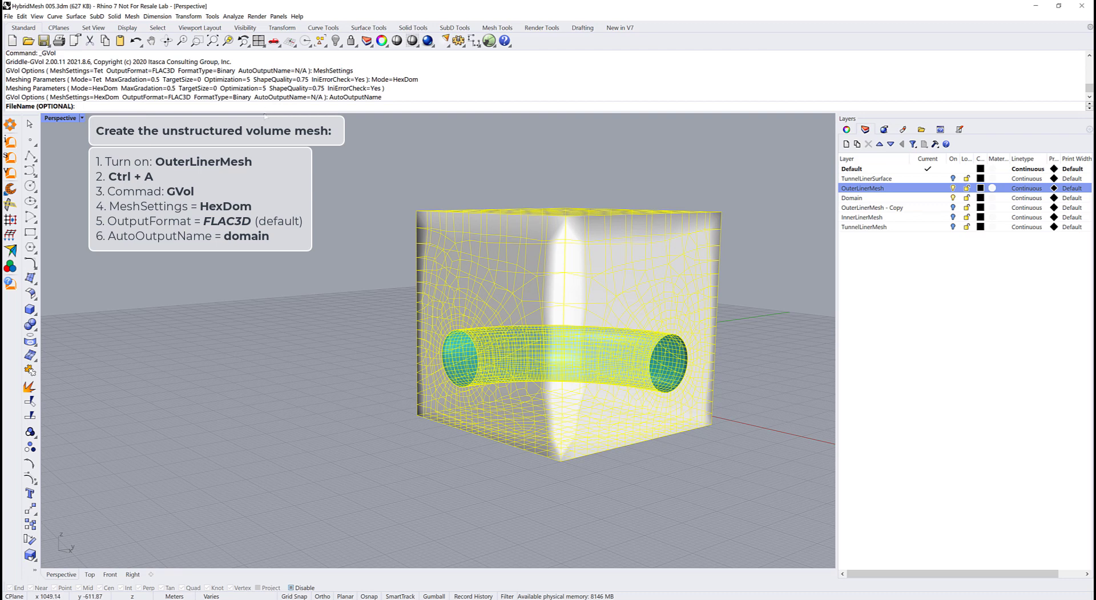
type("domain")
key("Return")
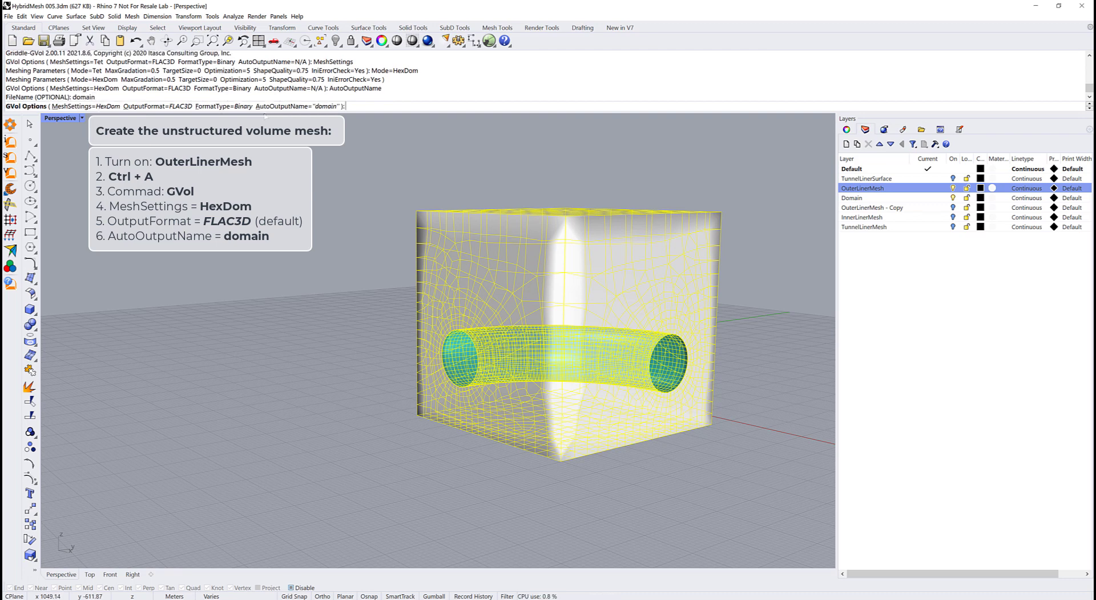
key("Return")
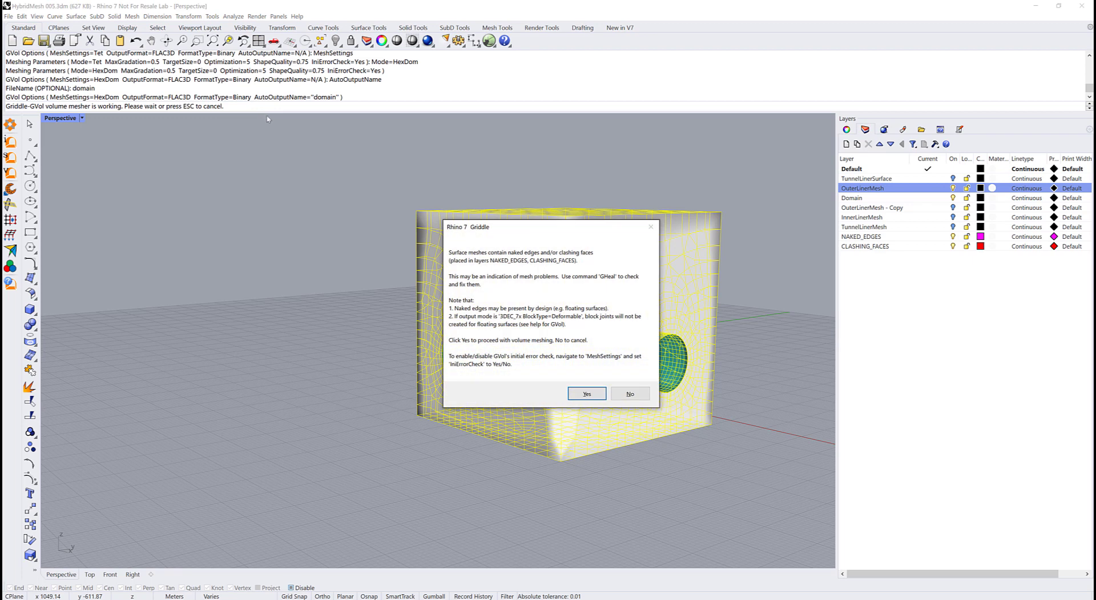
left_click(587, 394)
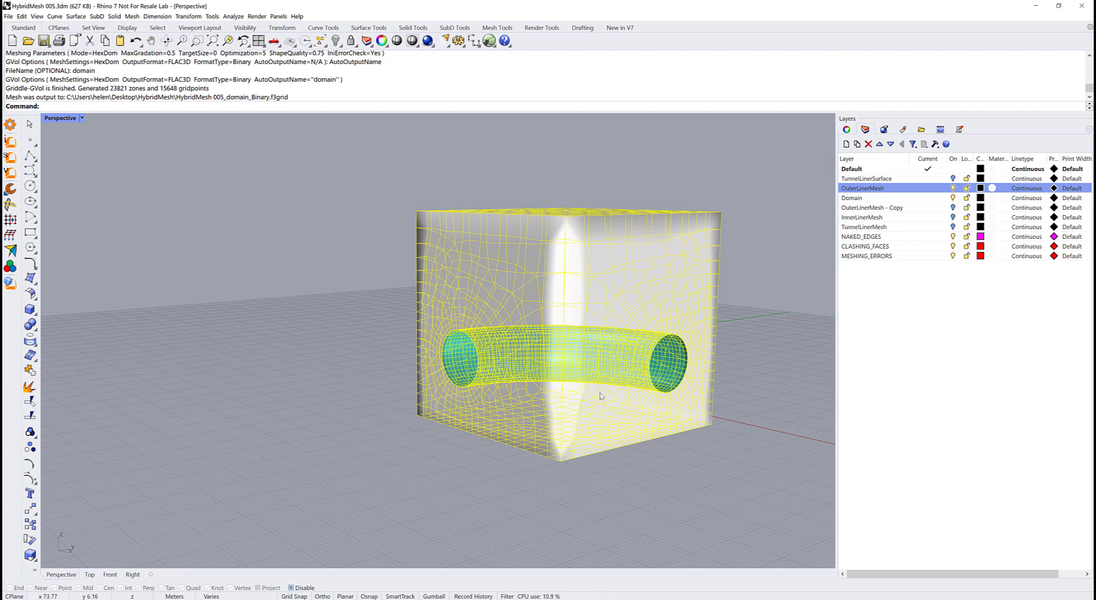
- Turn off the NAKED_EDGES, CLASHING_FACES and MESHING_ERRORS layers and save the model as an incremental version
left_click(756, 382)
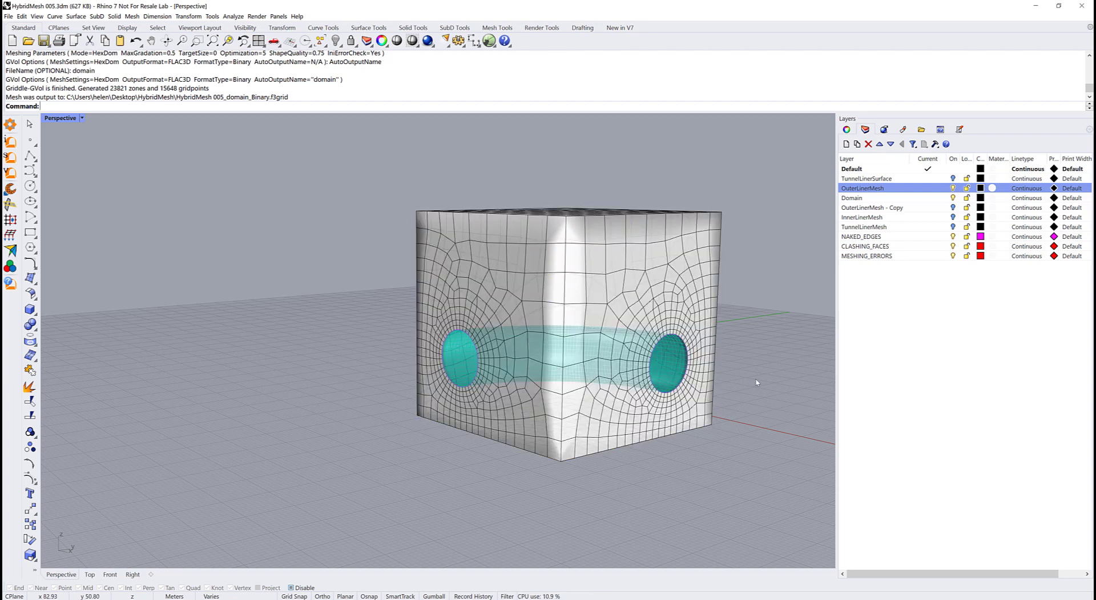
left_click(952, 237)
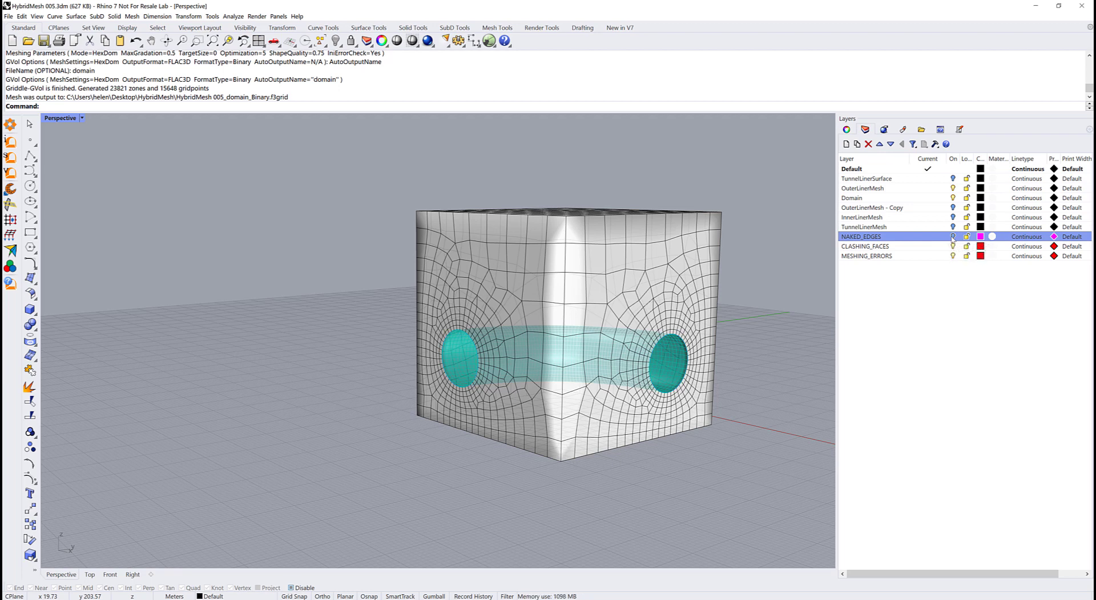
left_click(953, 246)
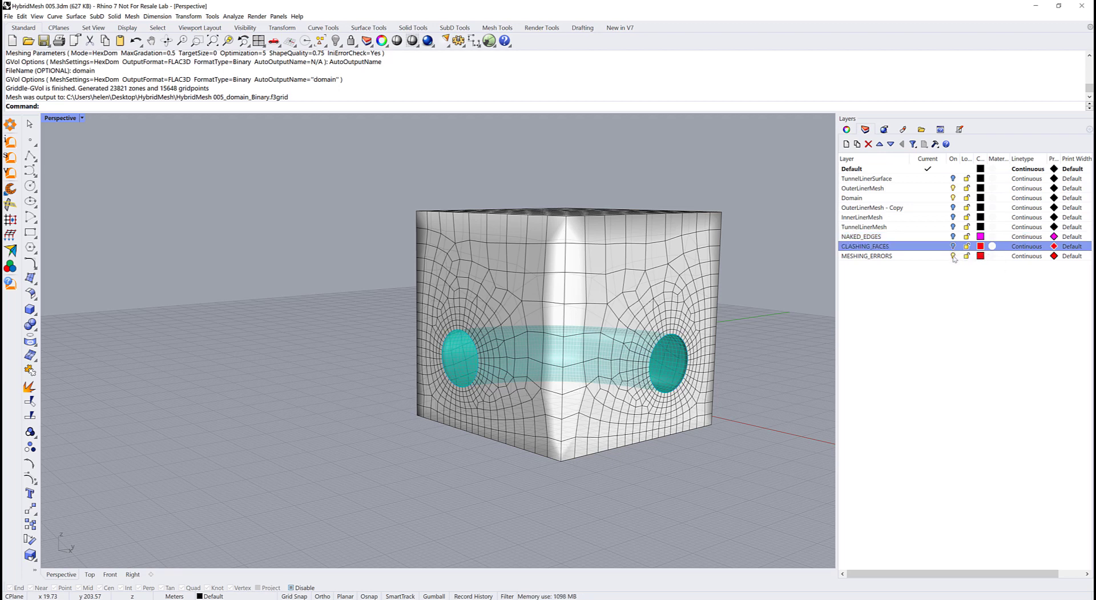
left_click(952, 256)
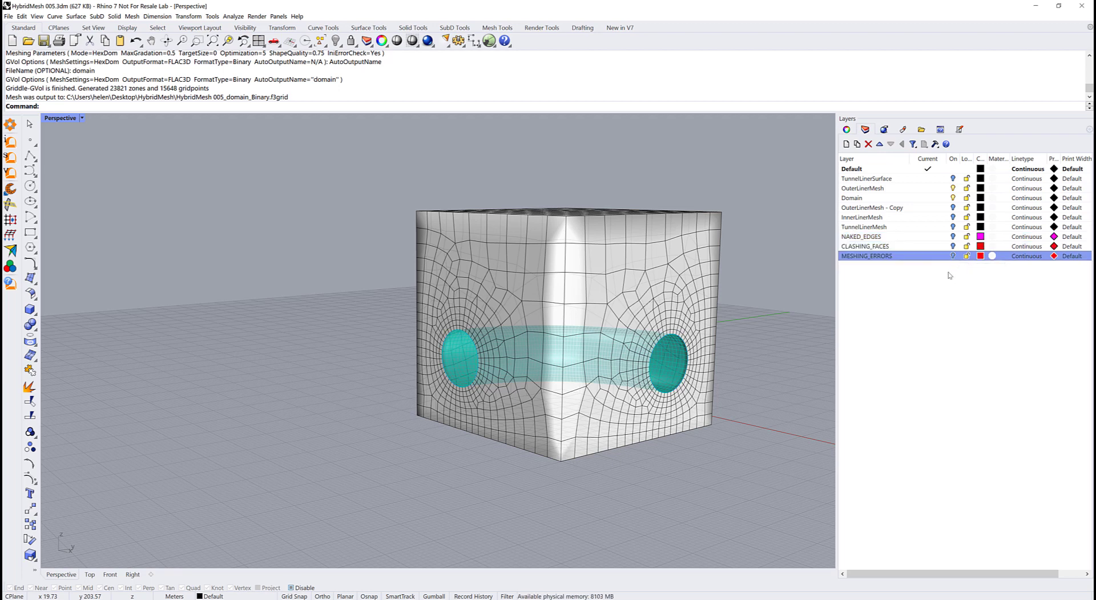
left_click(950, 276)
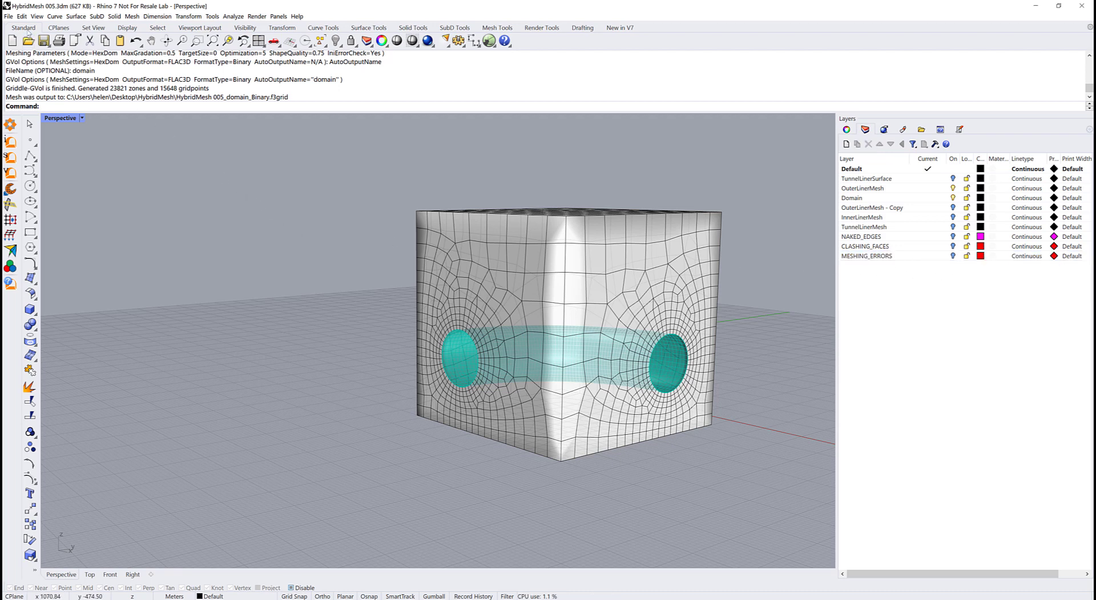
left_click(8, 16)
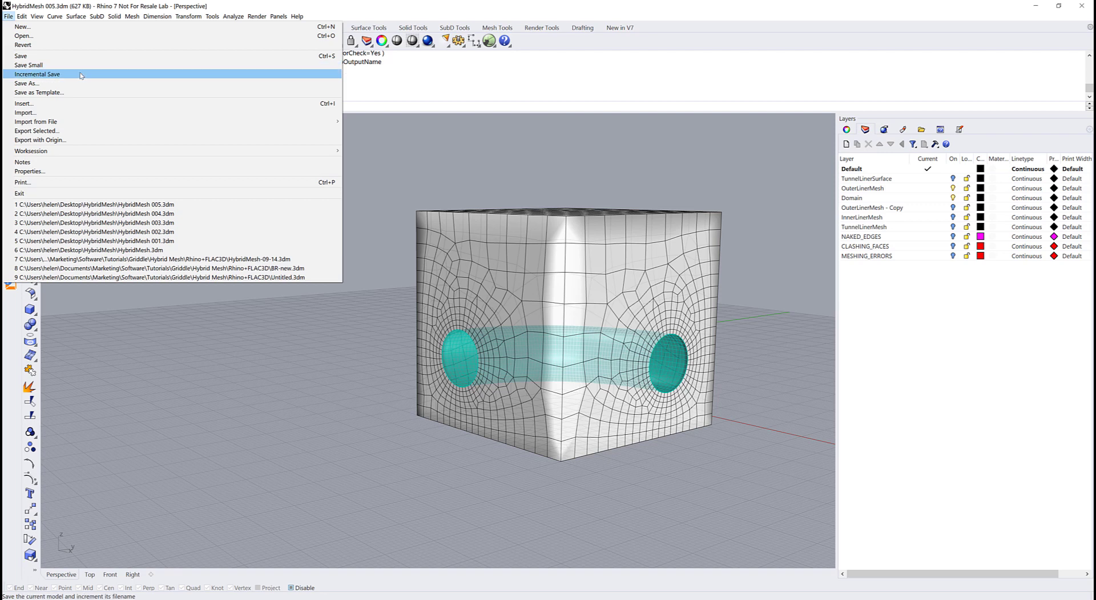
left_click(81, 76)
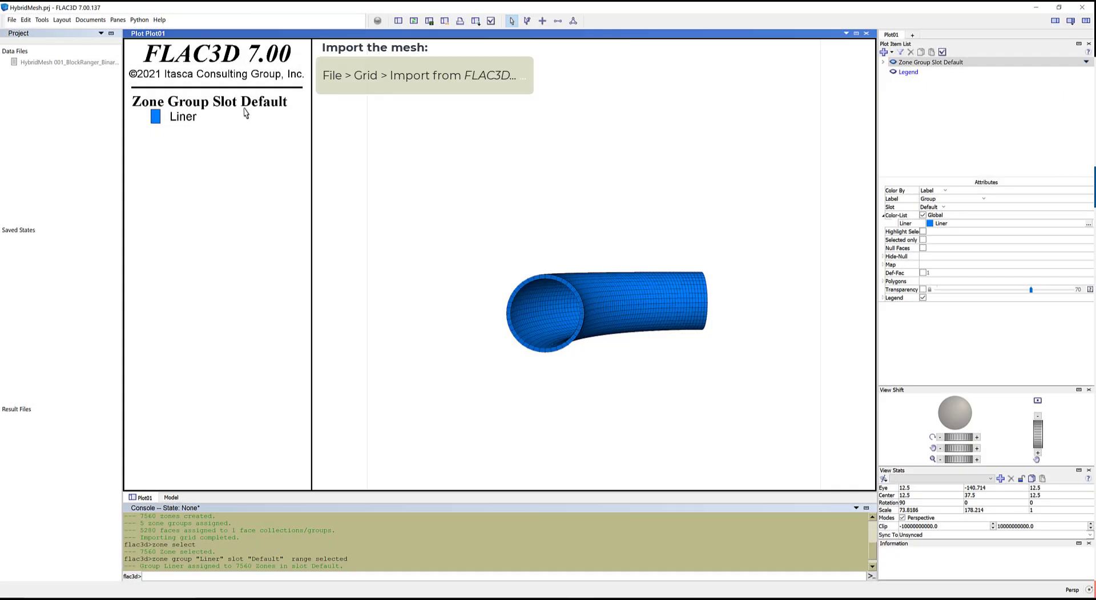
- Switch to FLAC3D and import the domain grid file HybridMesh 004_GVol_Binary-domain.f3grid
left_click(11, 20)
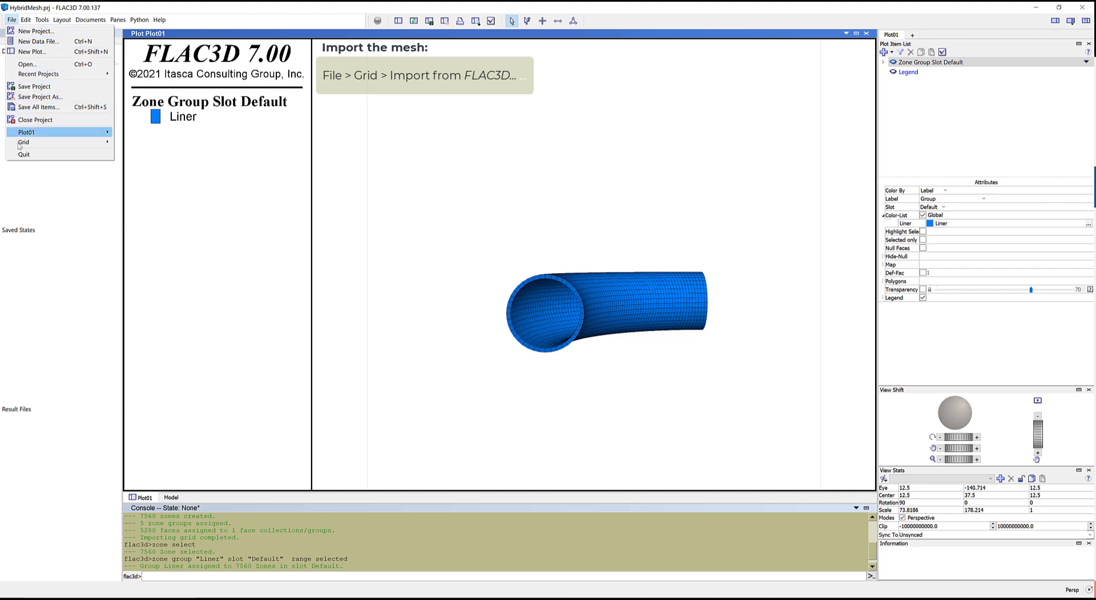
mouse_move(18, 144)
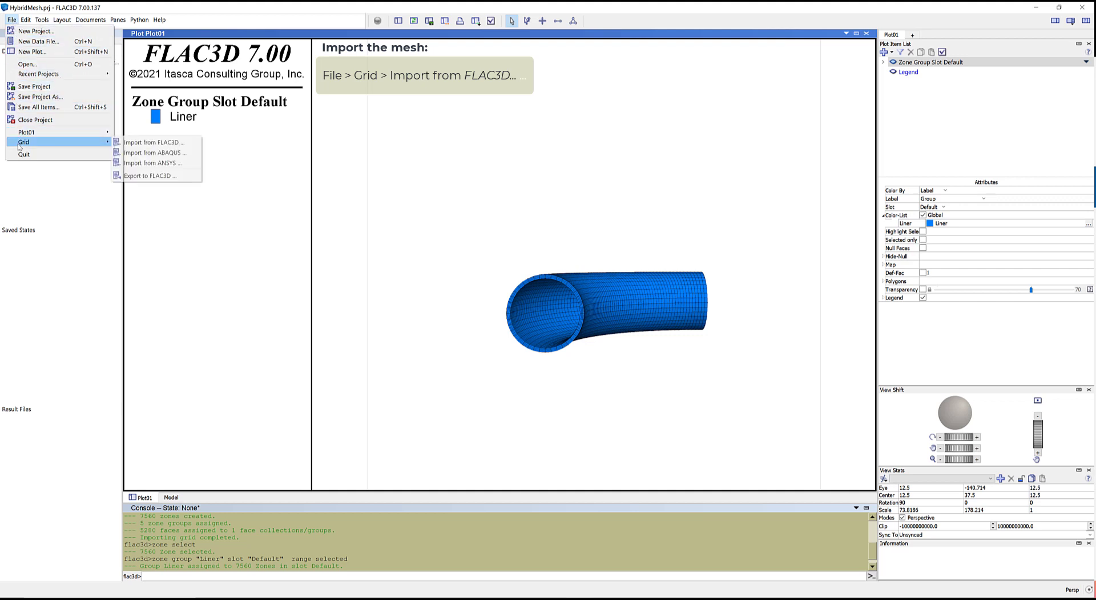
left_click(143, 142)
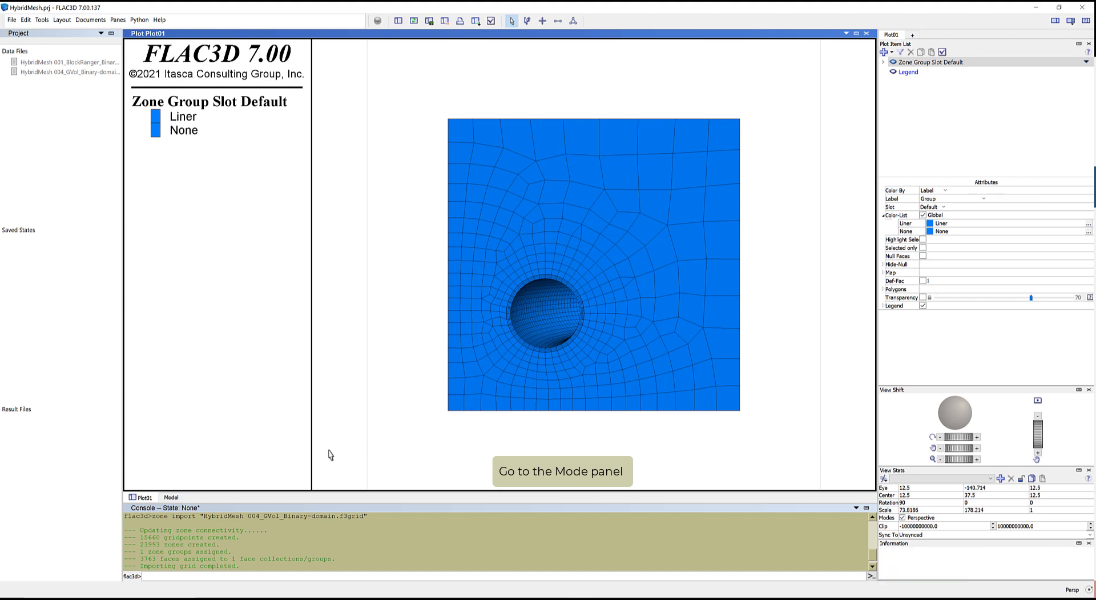
- Assign the group name Domain in slot Default to all imported domain zones in the model view and clear the selection
left_click(171, 497)
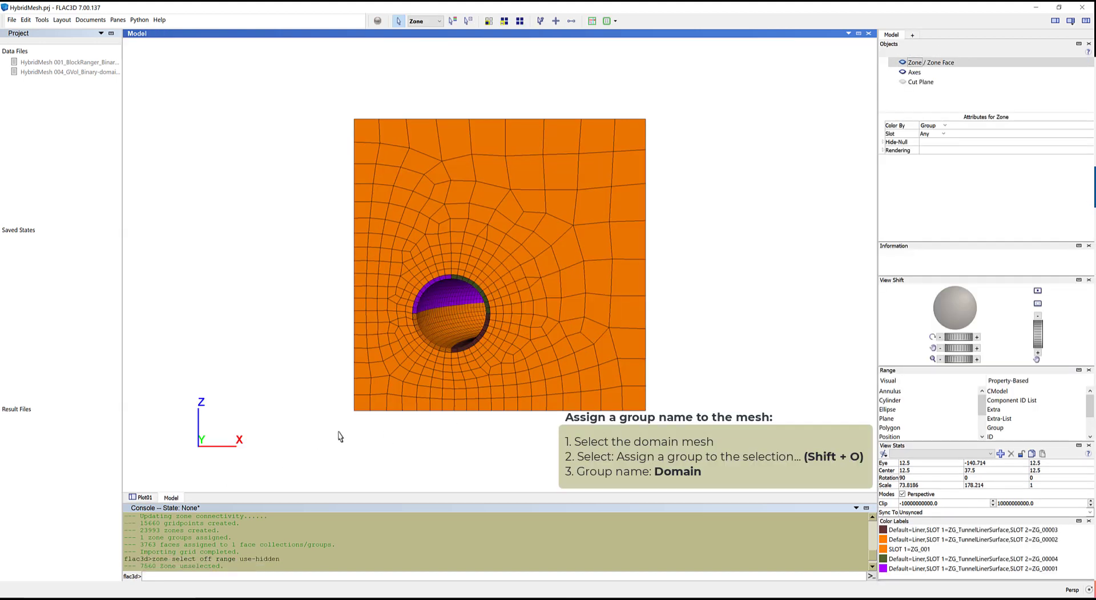
double_click(398, 404)
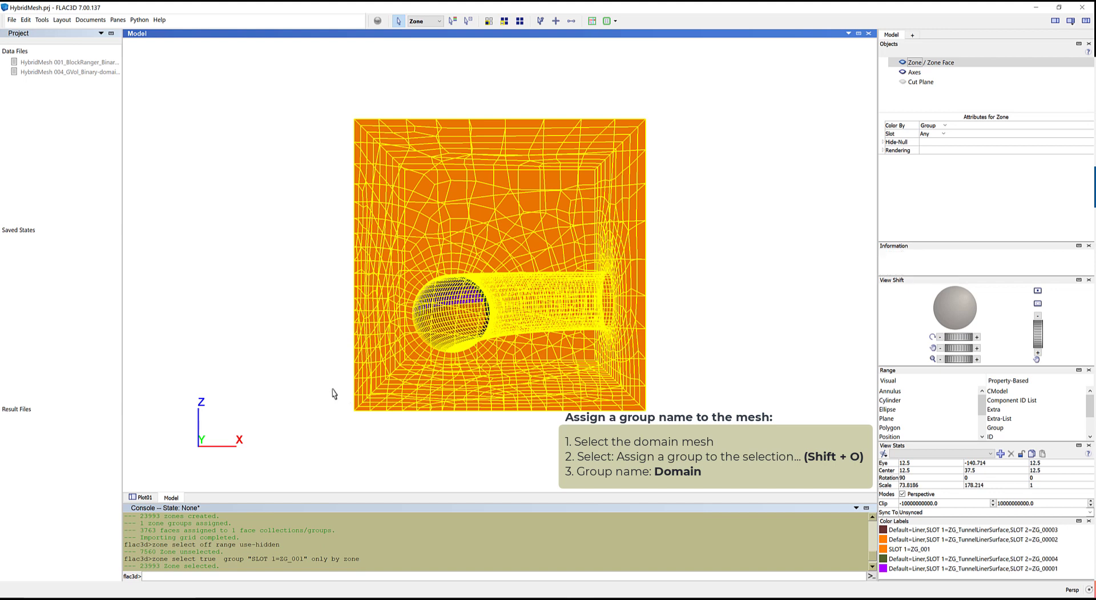
key("shift+o")
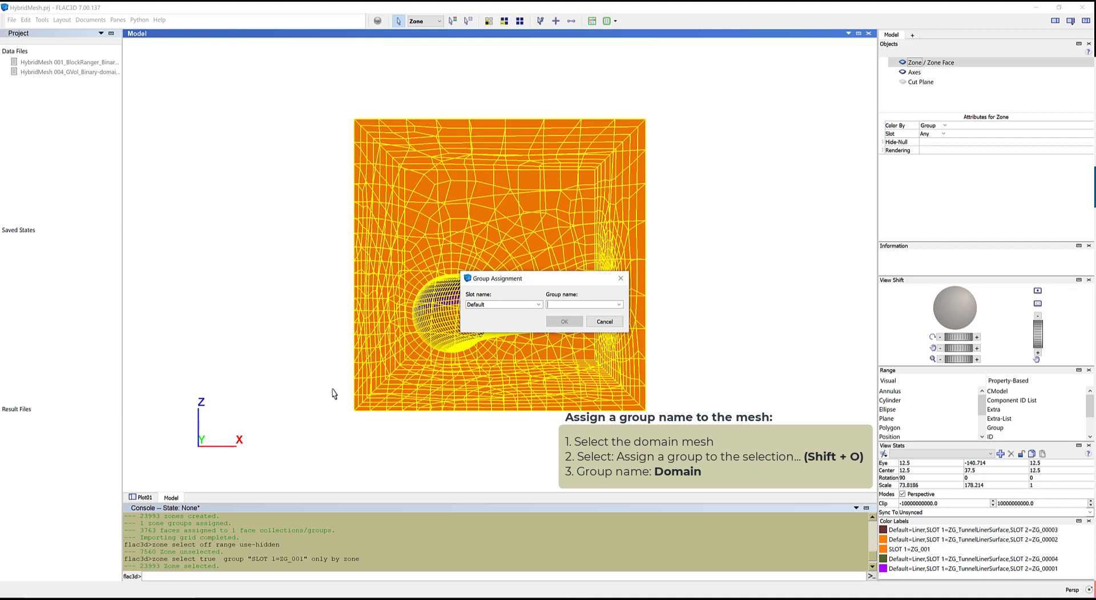
type("Domain")
key("Return")
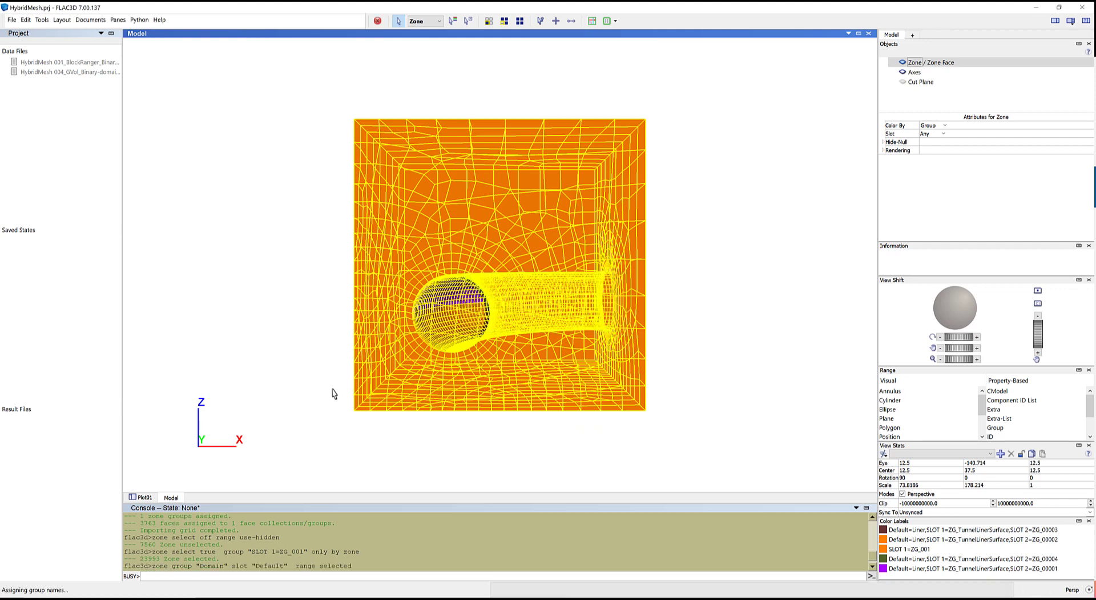
key("ctrl+u")
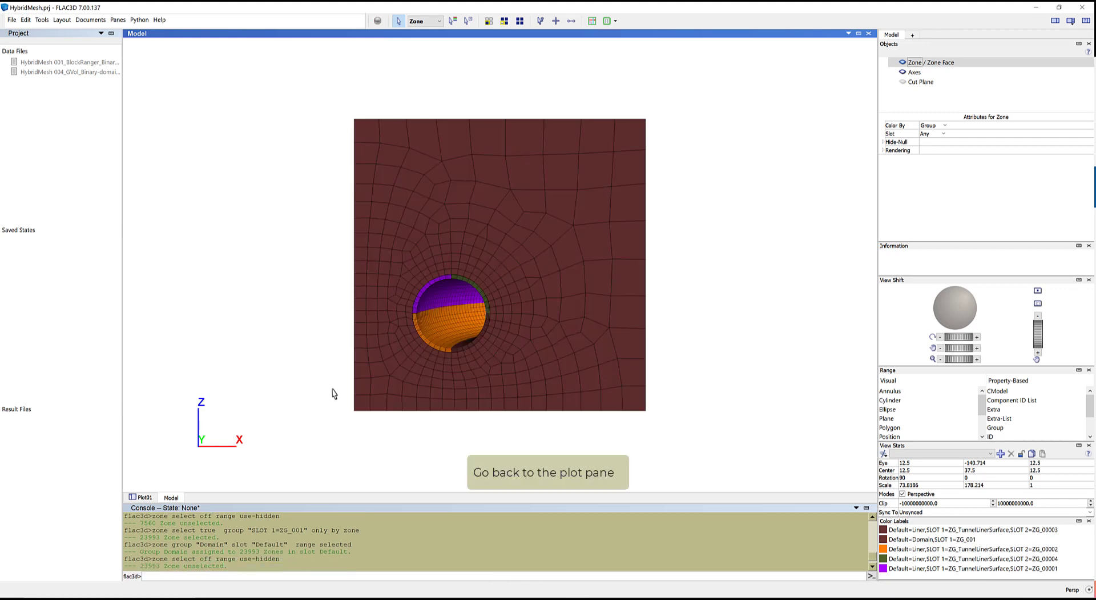
- Return to the Plot01 view and examine the mesh around the tunnel openings where the Liner and Domain groups meet
left_click(147, 498)
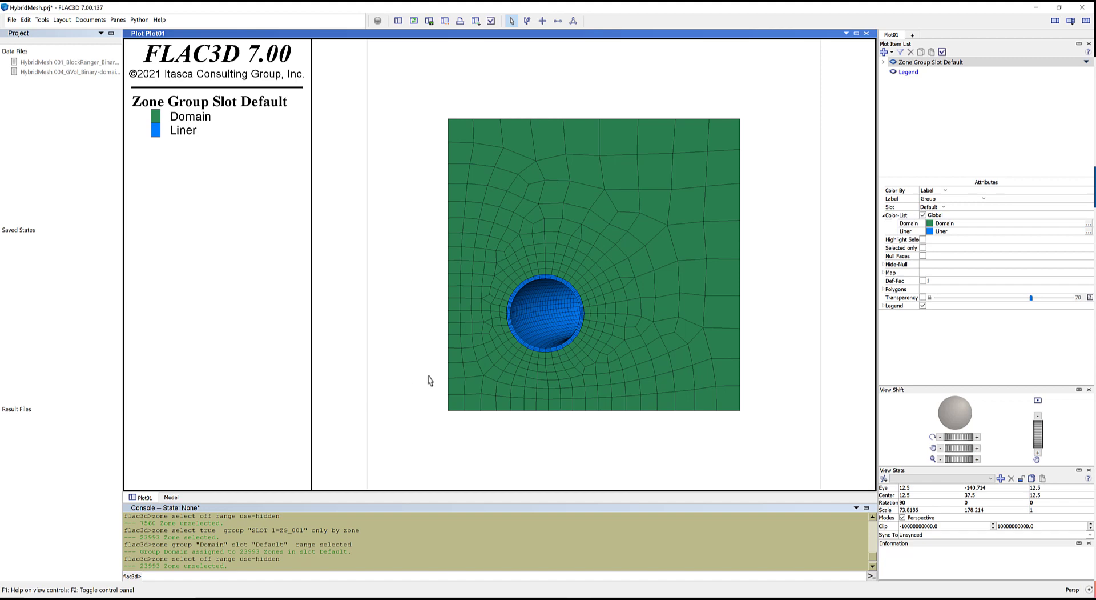
scroll(511, 350, "up", 2)
scroll(511, 351, "up", 5)
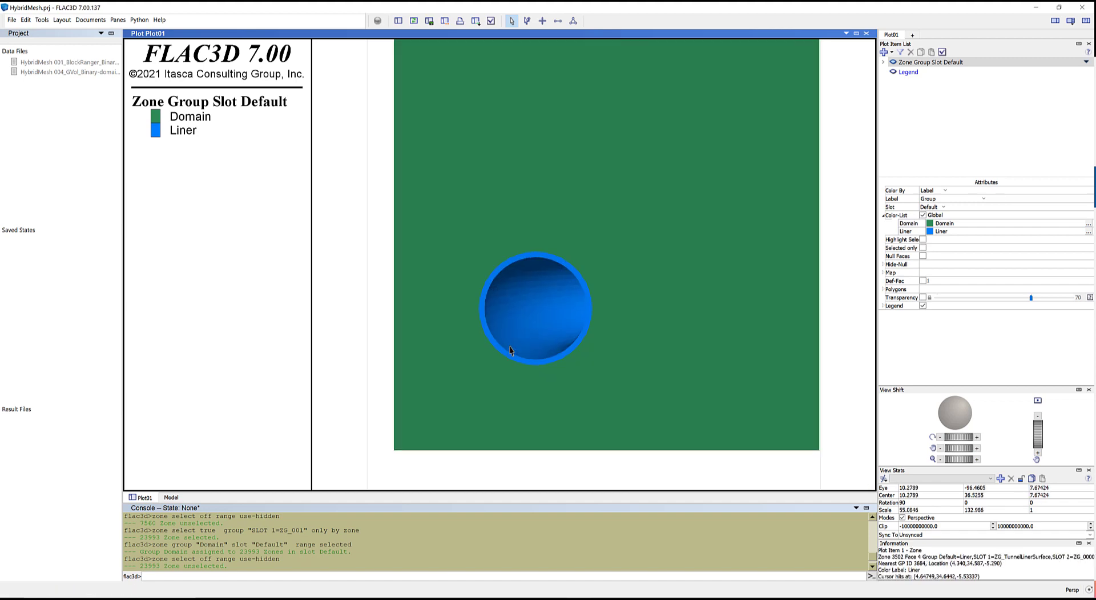
scroll(511, 351, "up", 1)
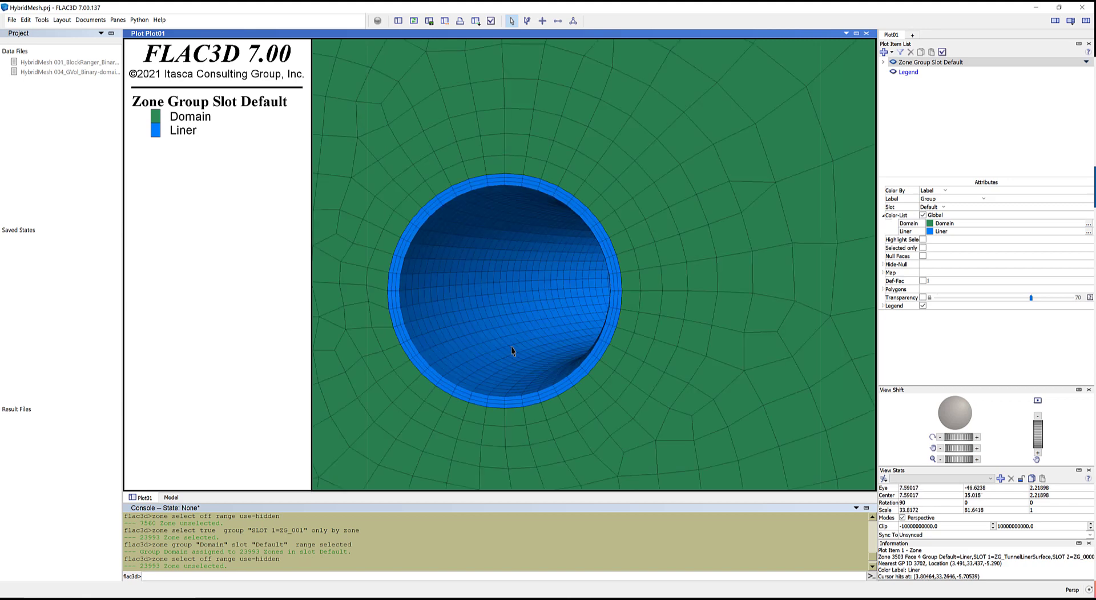
scroll(718, 398, "down", 3)
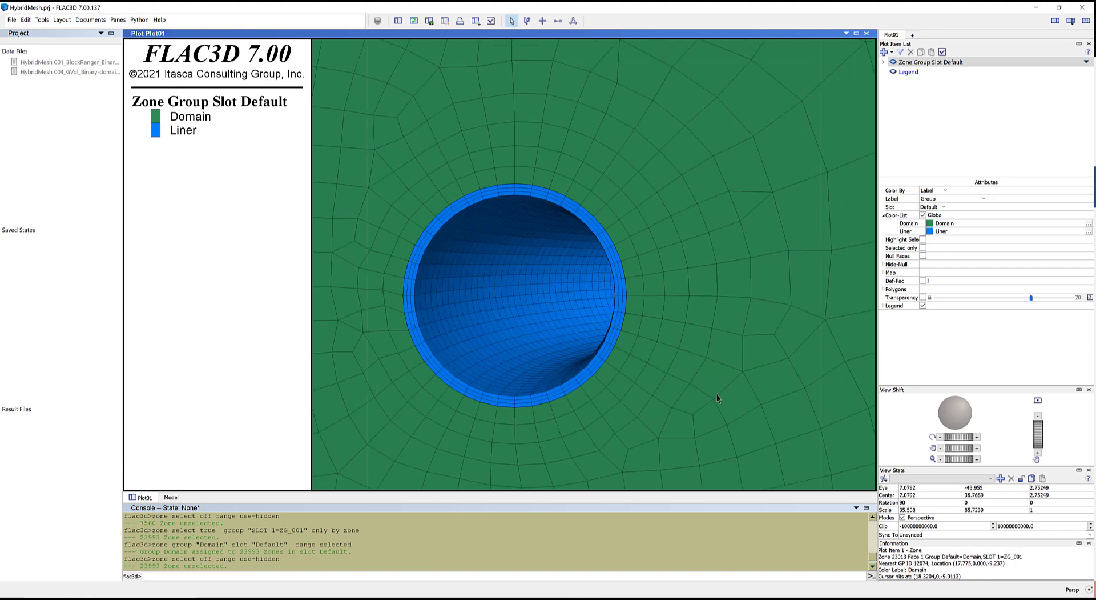
scroll(717, 394, "down", 1)
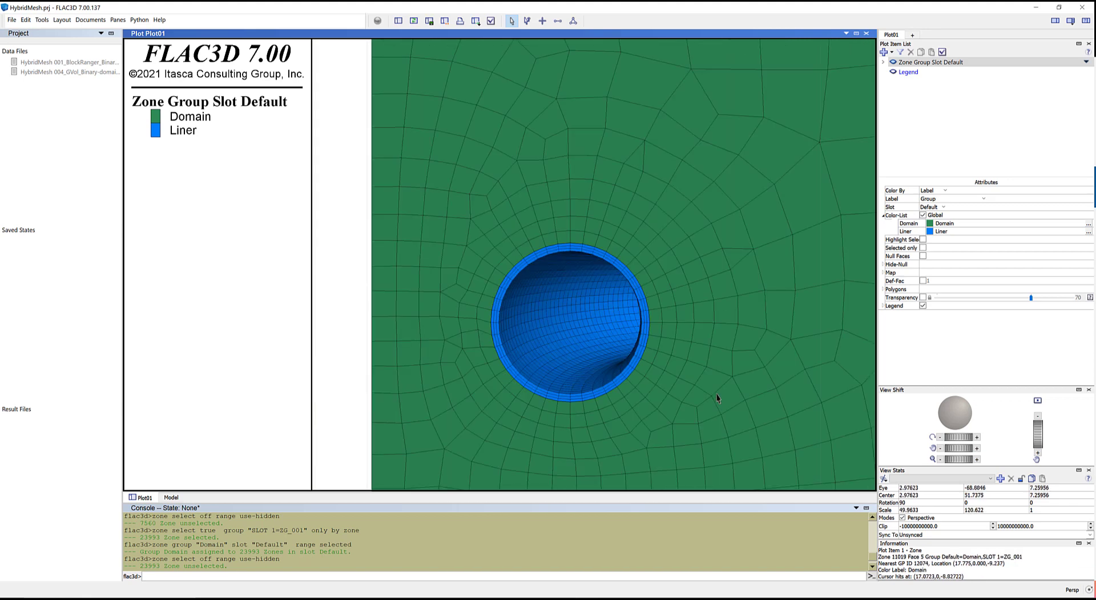
right_click_drag(719, 402, 560, 397)
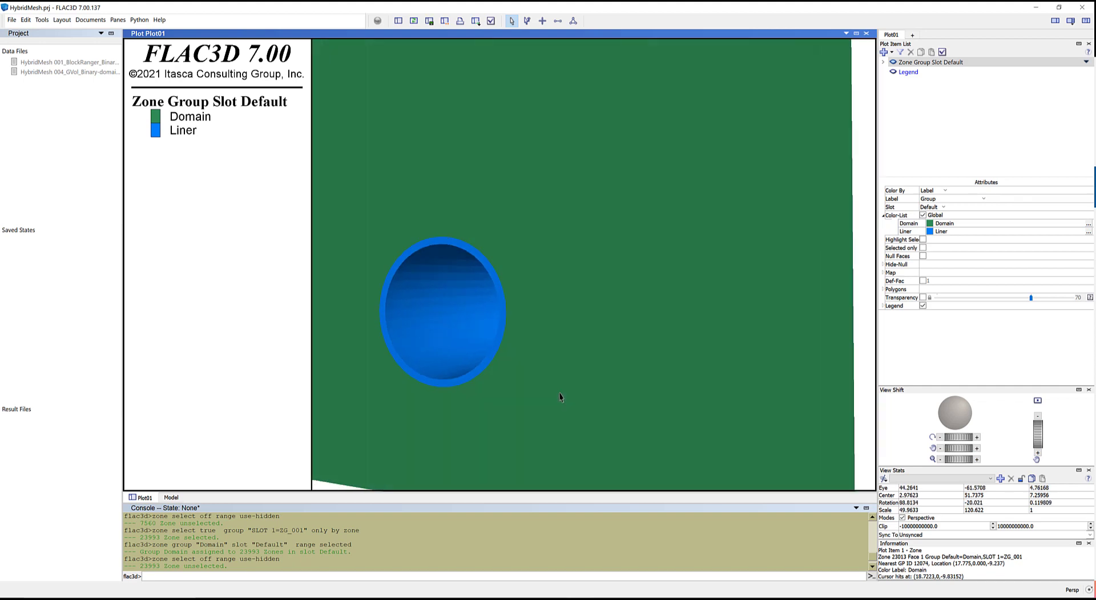
scroll(558, 396, "down", 4)
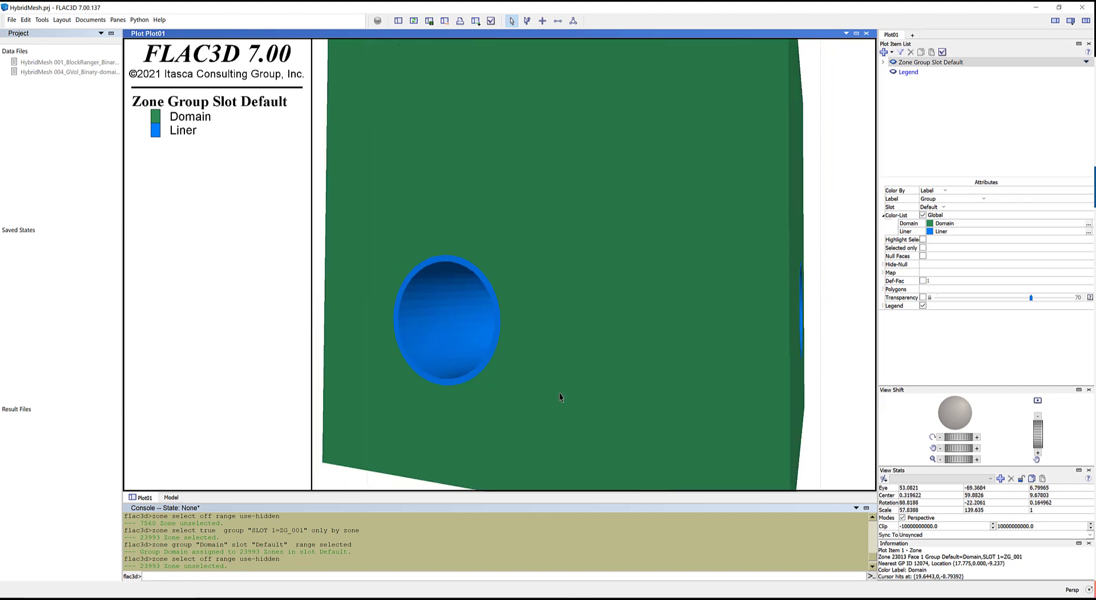
left_click_drag(558, 396, 437, 406)
right_click_drag(437, 407, 381, 404)
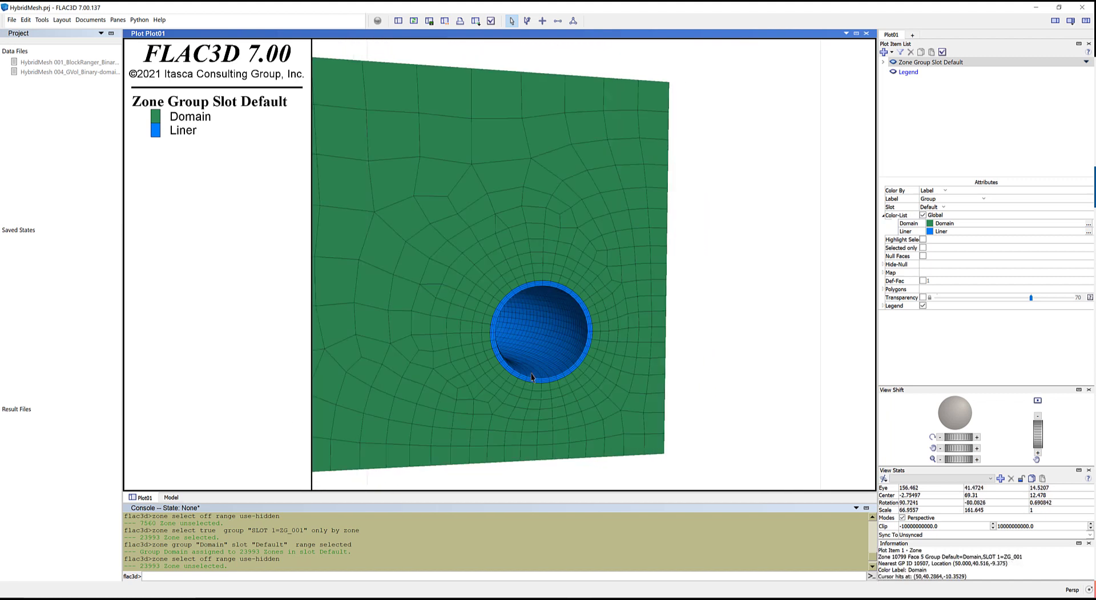
- Examine the zones around the tunnel opening up close and across the whole block, and reset the plot view
scroll(534, 378, "up", 3)
scroll(528, 312, "up", 2)
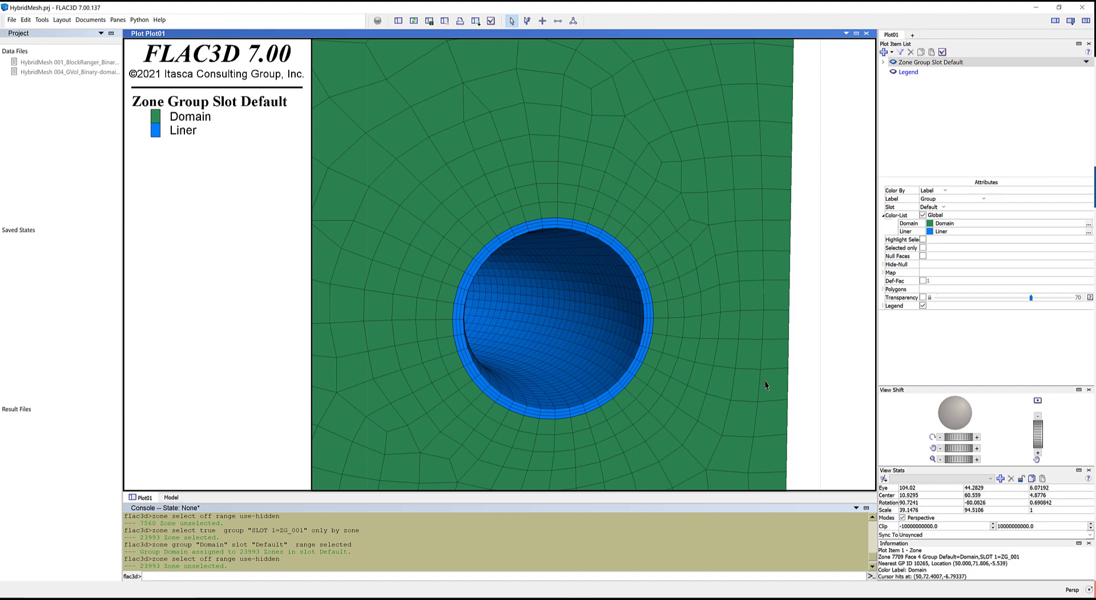
scroll(766, 384, "down", 6)
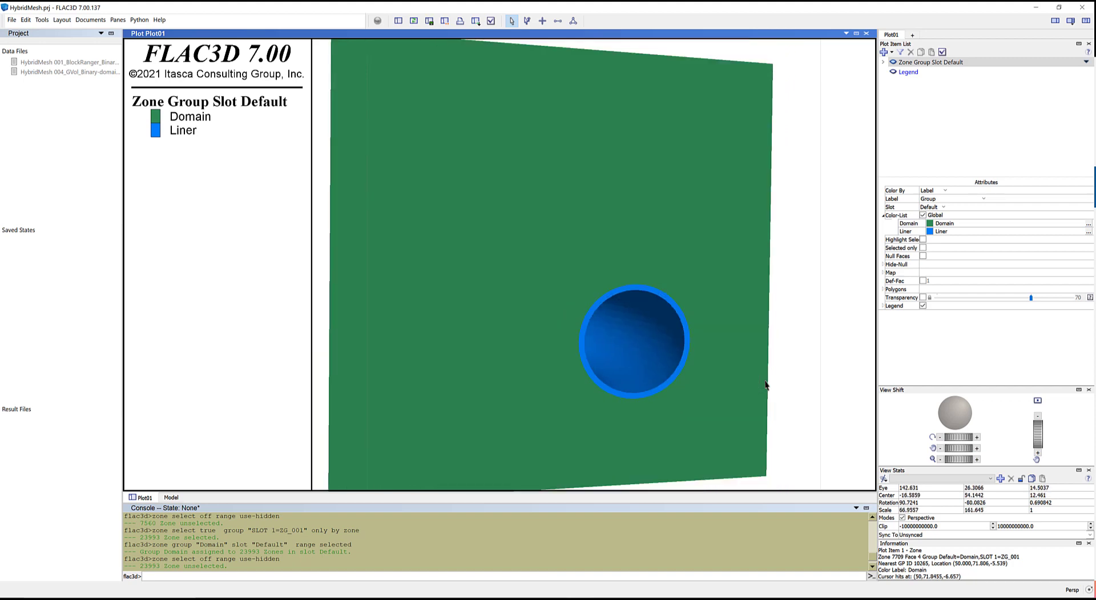
left_click_drag(766, 384, 882, 441)
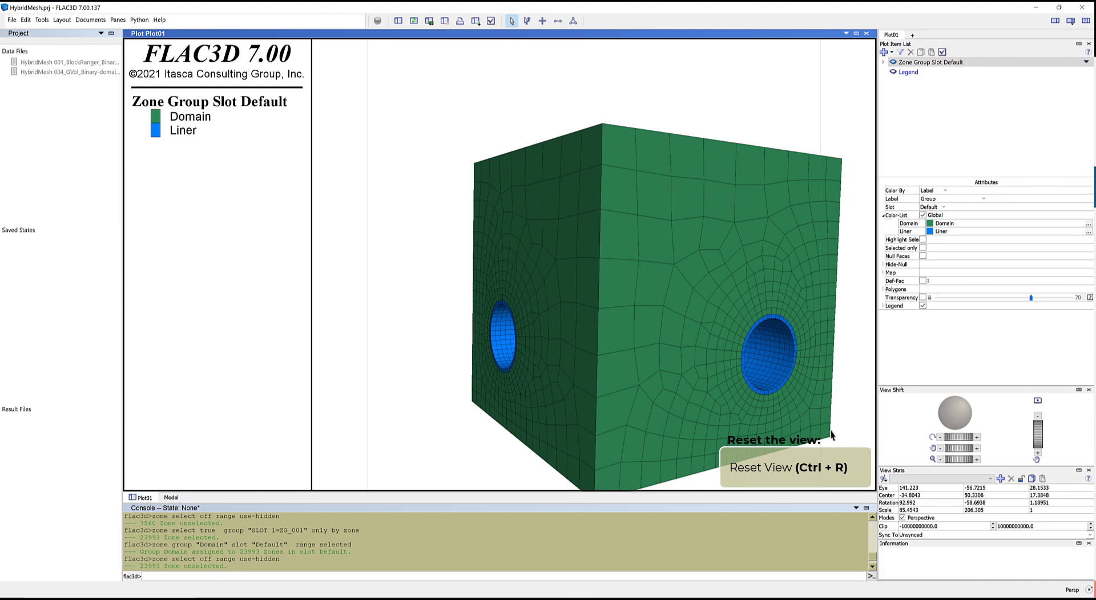
key("ctrl+r")
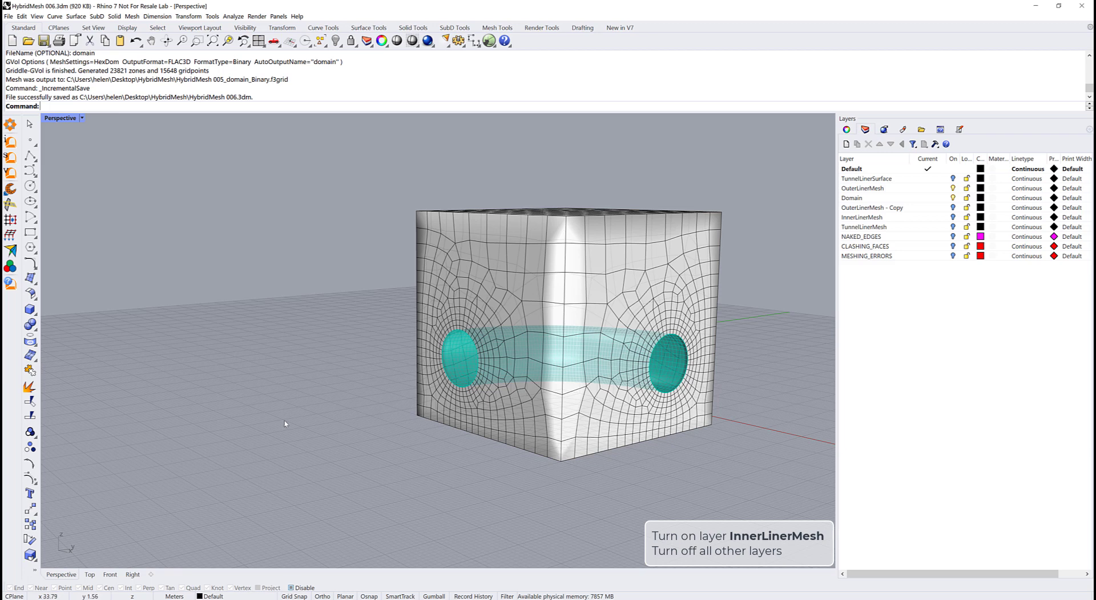
- Switch to Rhino, turn on the InnerLinerMesh layer, and turn off the Domain and OuterLinerMesh layers
left_click(953, 218)
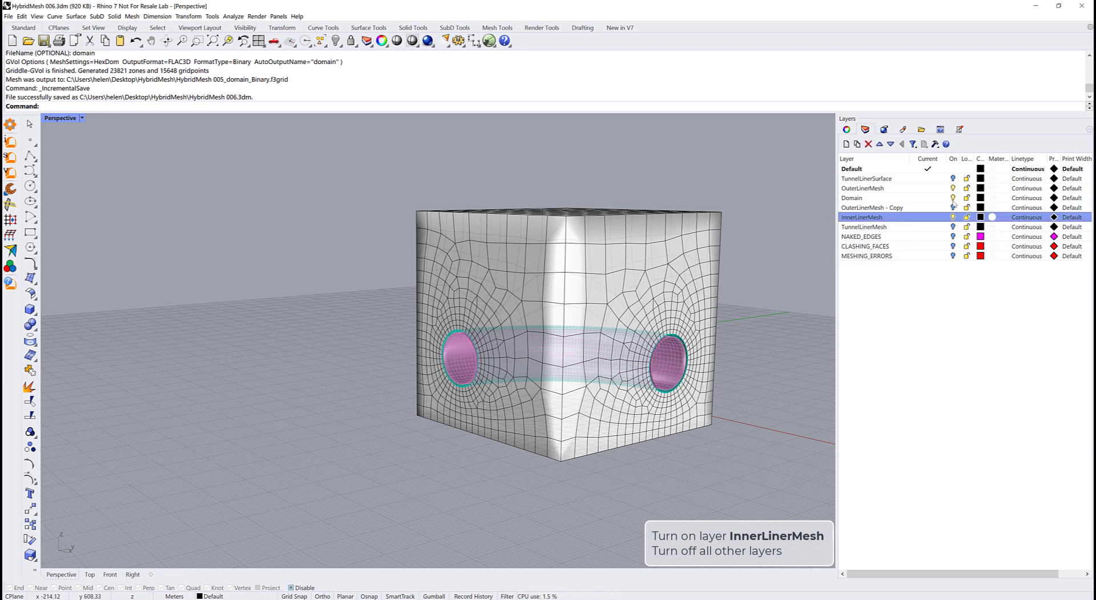
left_click(953, 197)
left_click(953, 188)
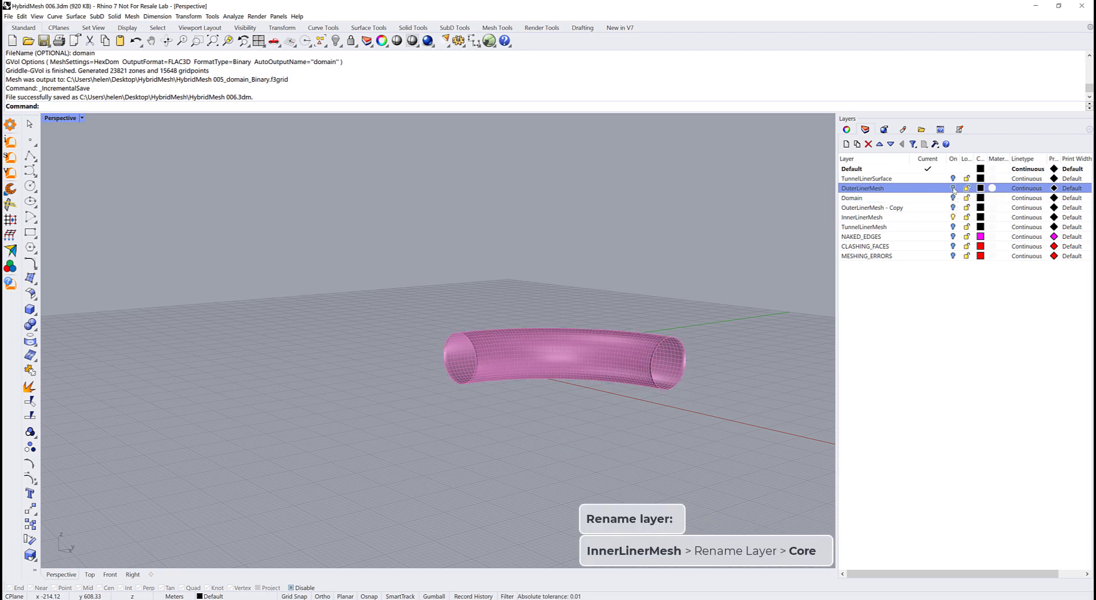
- Make InnerLinerMesh the current layer and rename it Core
left_click(929, 217)
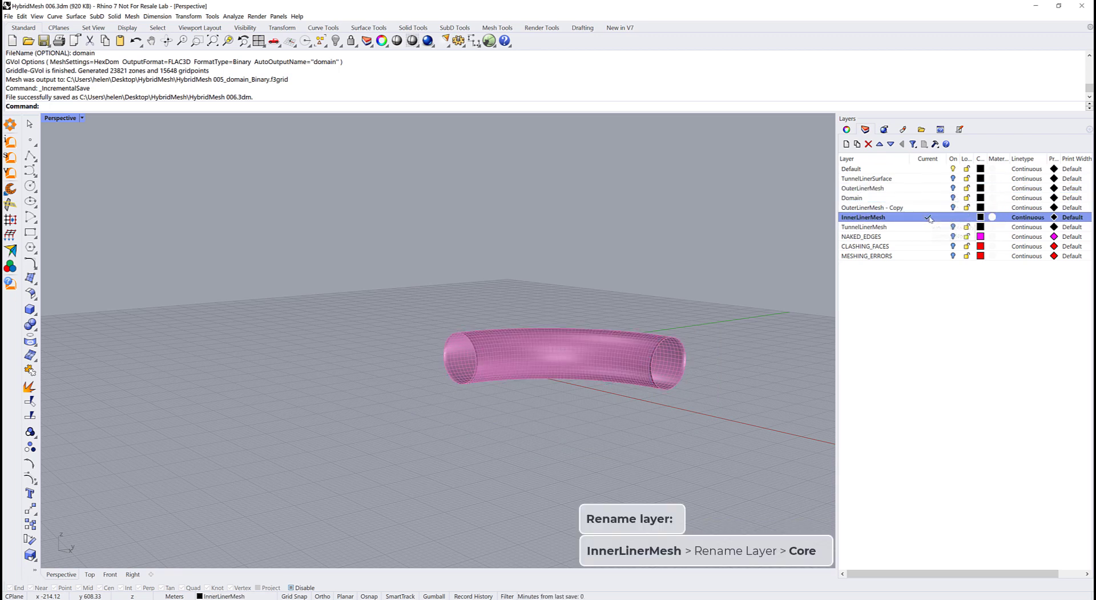
right_click(930, 218)
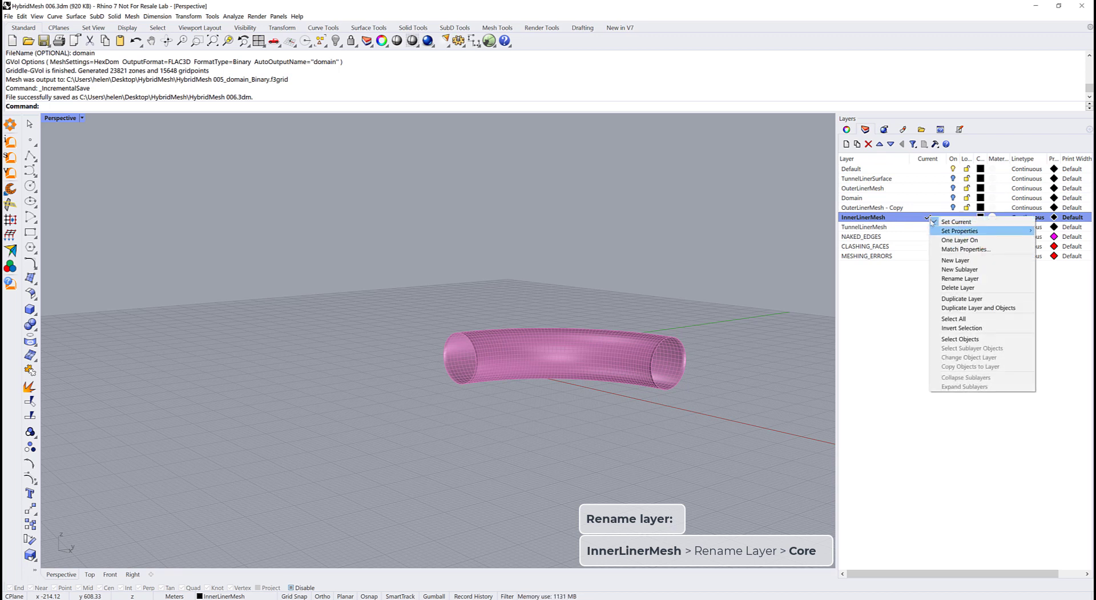
left_click(950, 278)
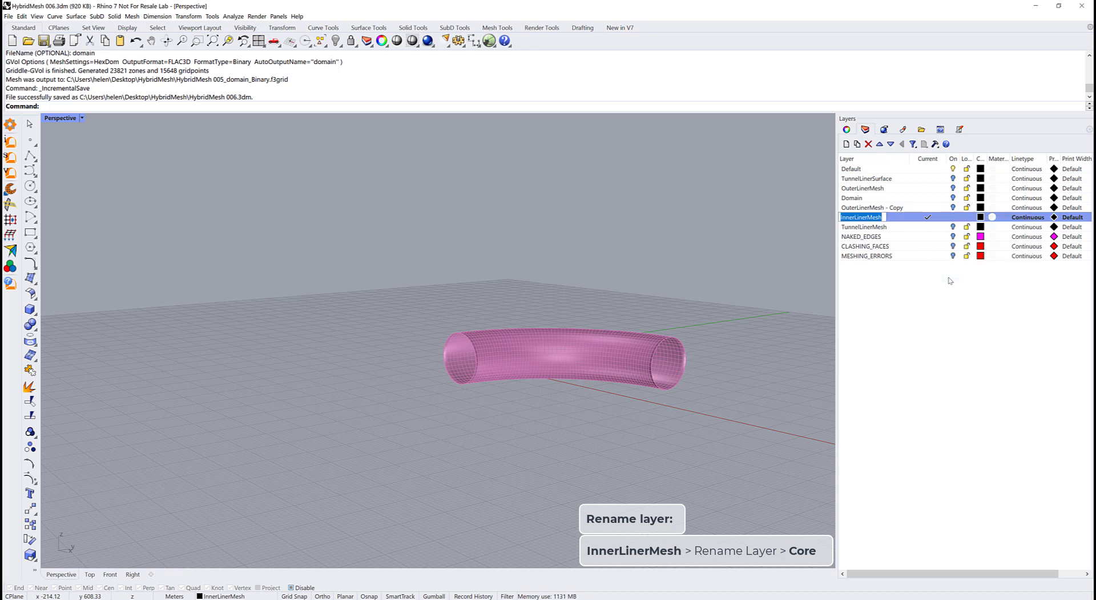
type("Core")
key("Return")
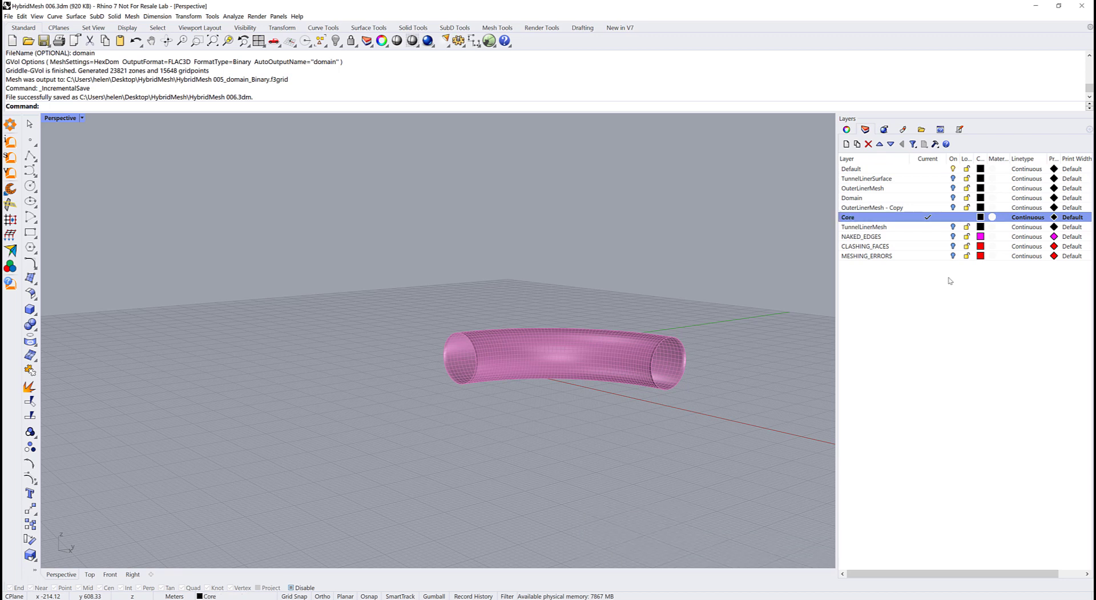
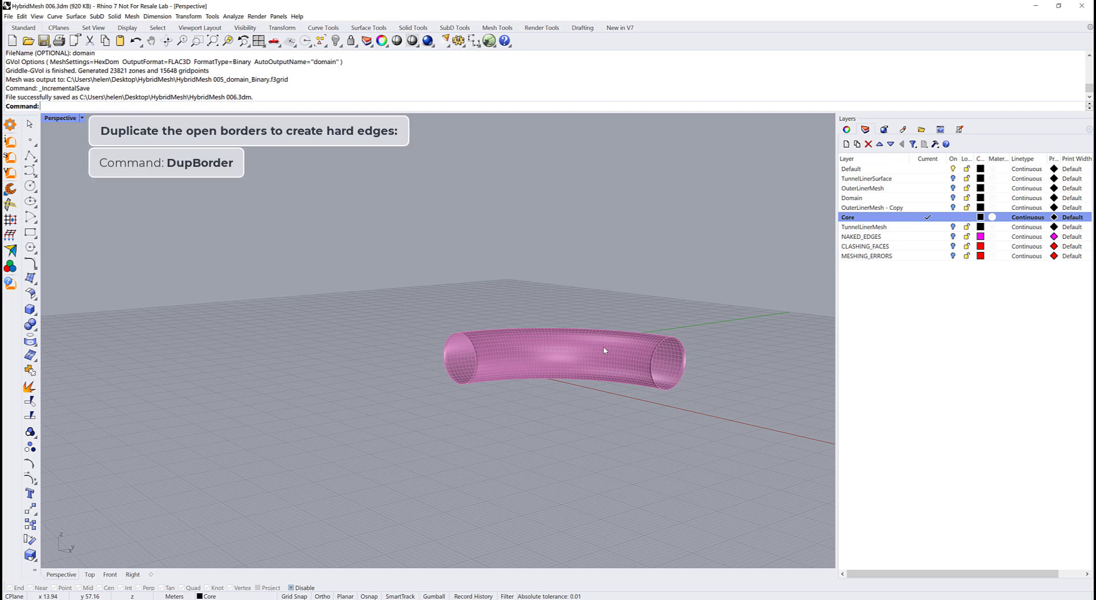
- Duplicate the open borders of the inner liner mesh with DupBorder and cap both ends from those curves with PlanarMesh
left_click(605, 350)
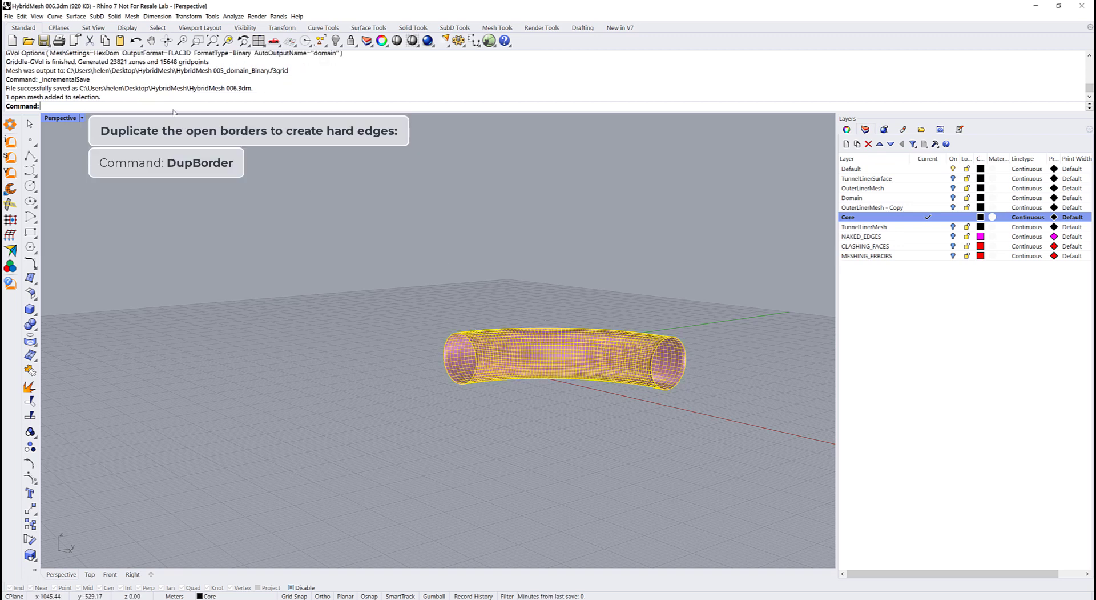
type("DupBorder")
key("Return")
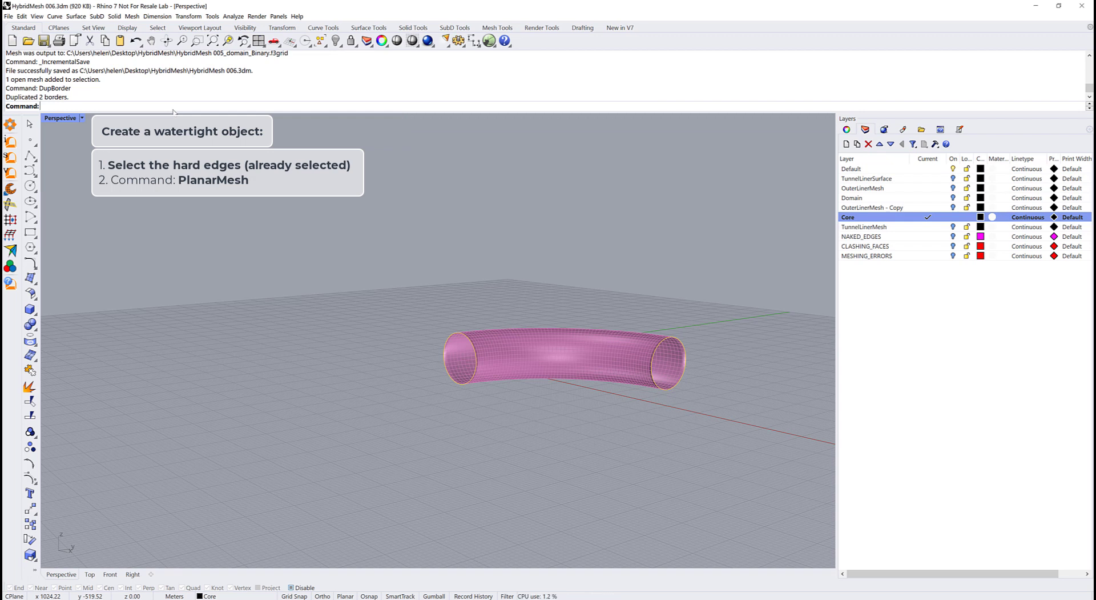
type("PlanarMesh")
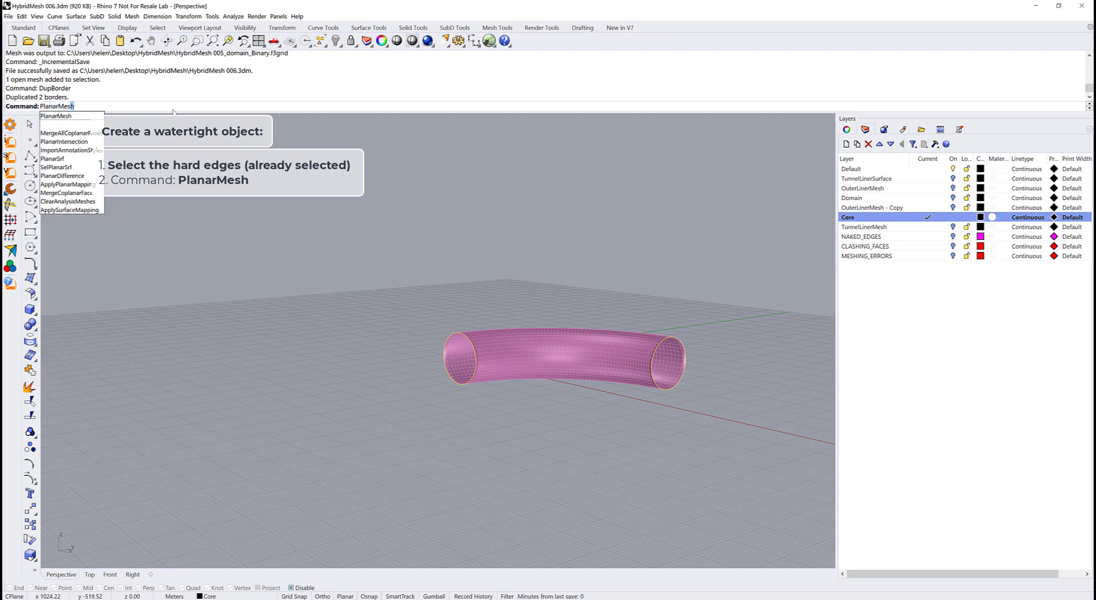
key("Return")
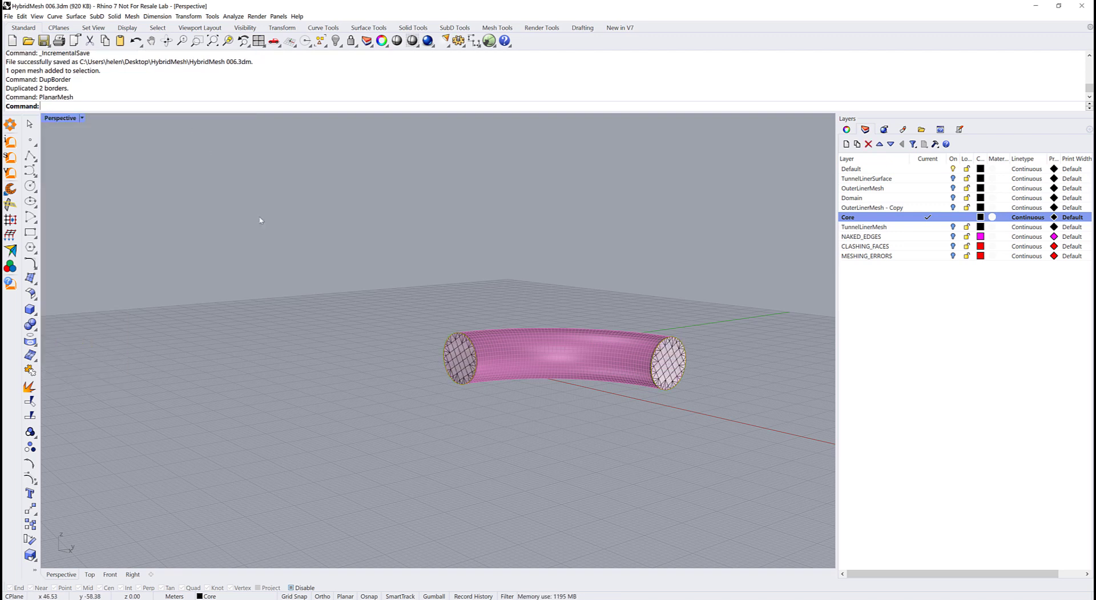
- Hide the tubular inner liner mesh, leaving the two end caps and their border curves displayed
right_click_drag(409, 411, 431, 416)
scroll(551, 400, "up", 2)
right_click_drag(562, 402, 580, 407)
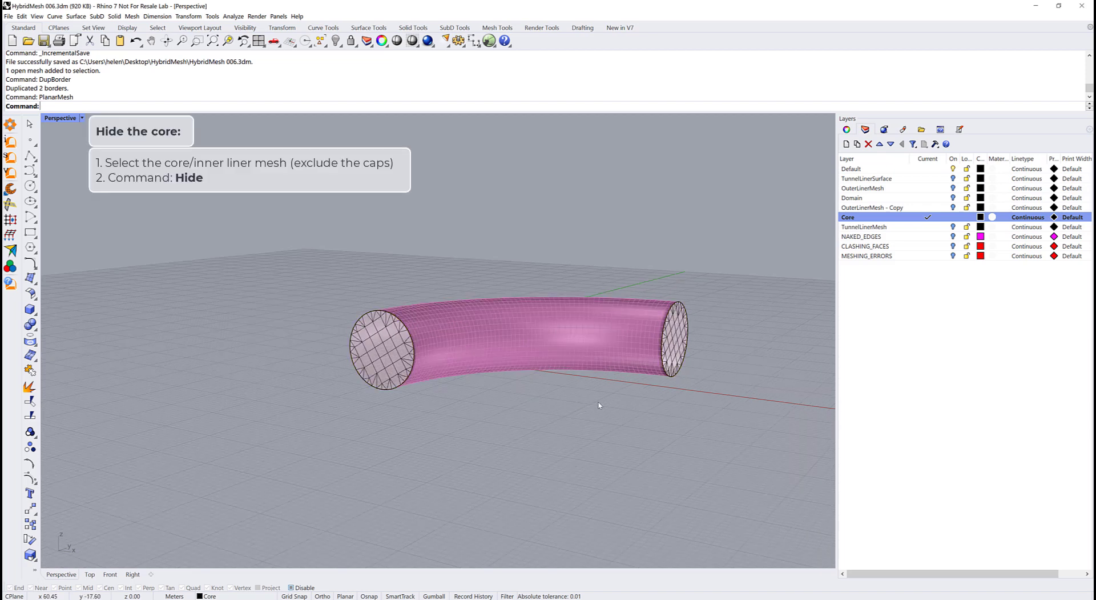
left_click(566, 348)
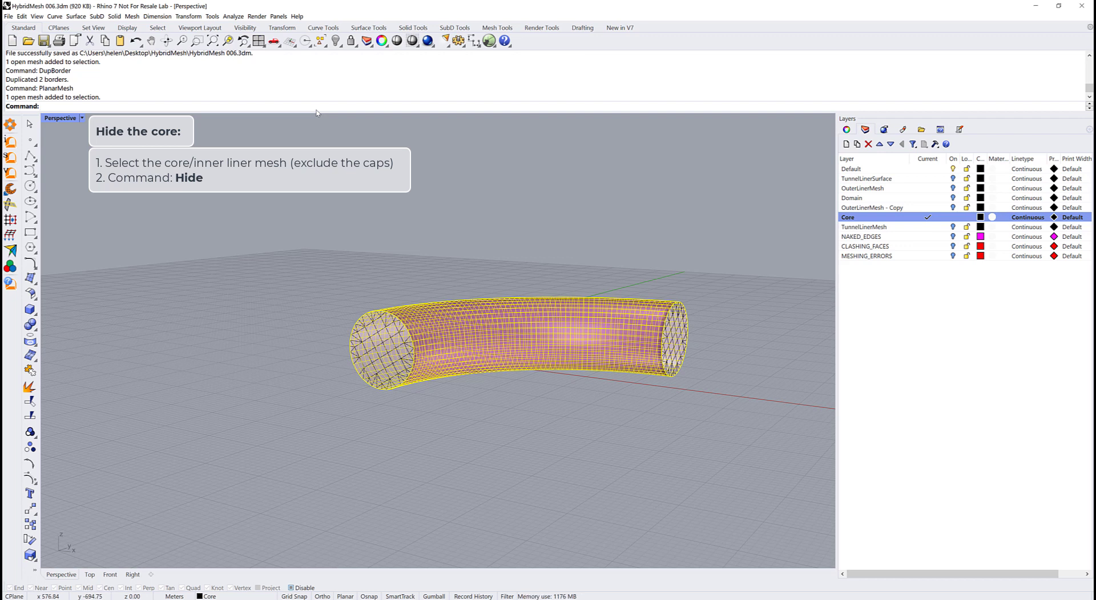
type("Hide")
key("Return")
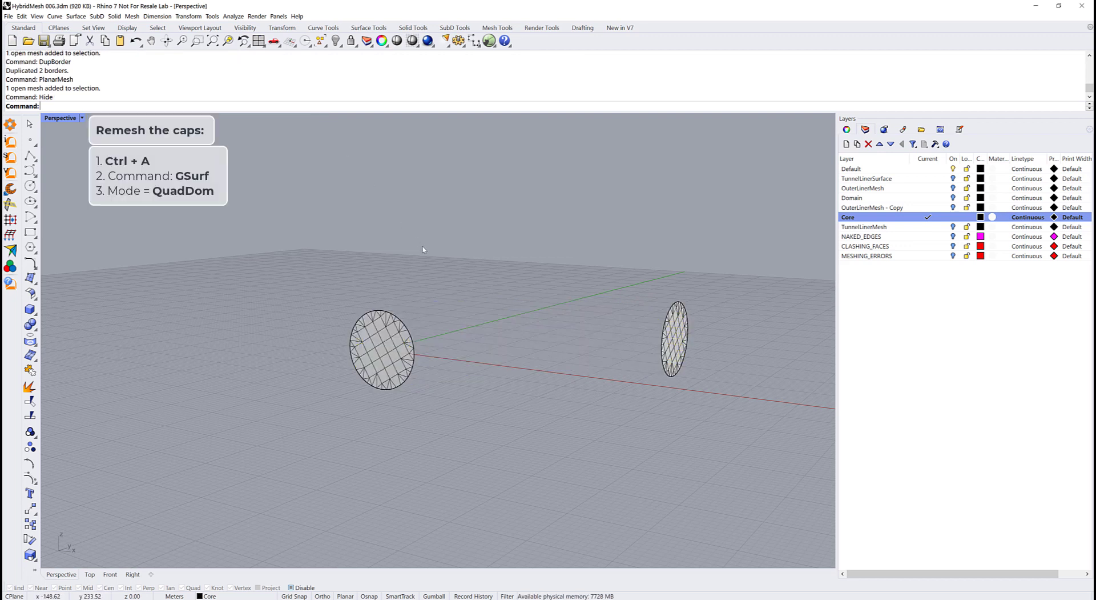
- Remesh both end caps along with their border curves using GSurf in QuadDom mode
key("ctrl+a")
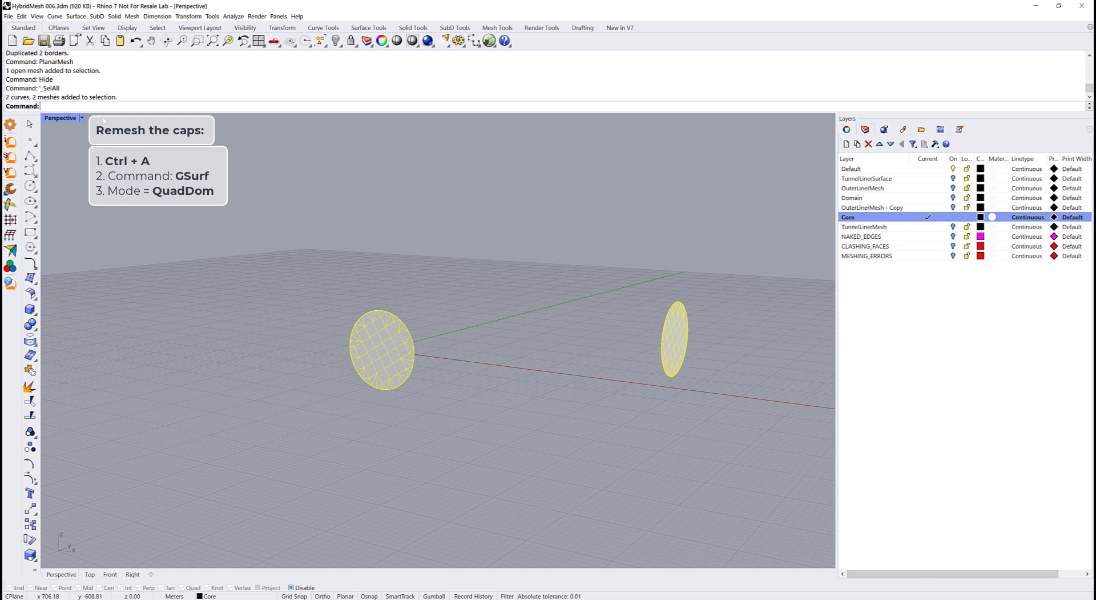
type("GSurf")
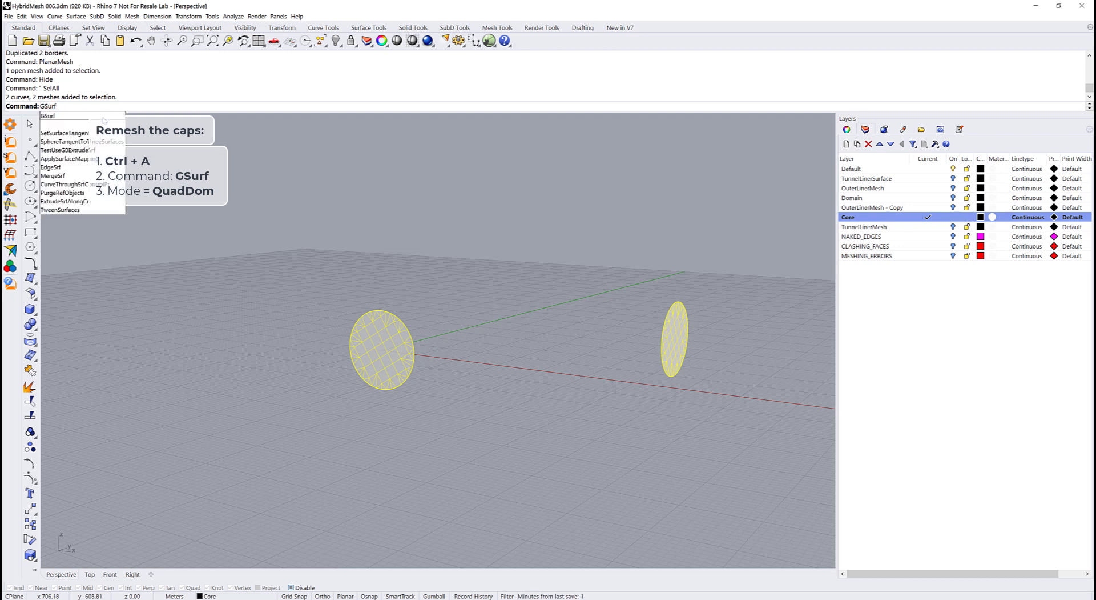
key("Return")
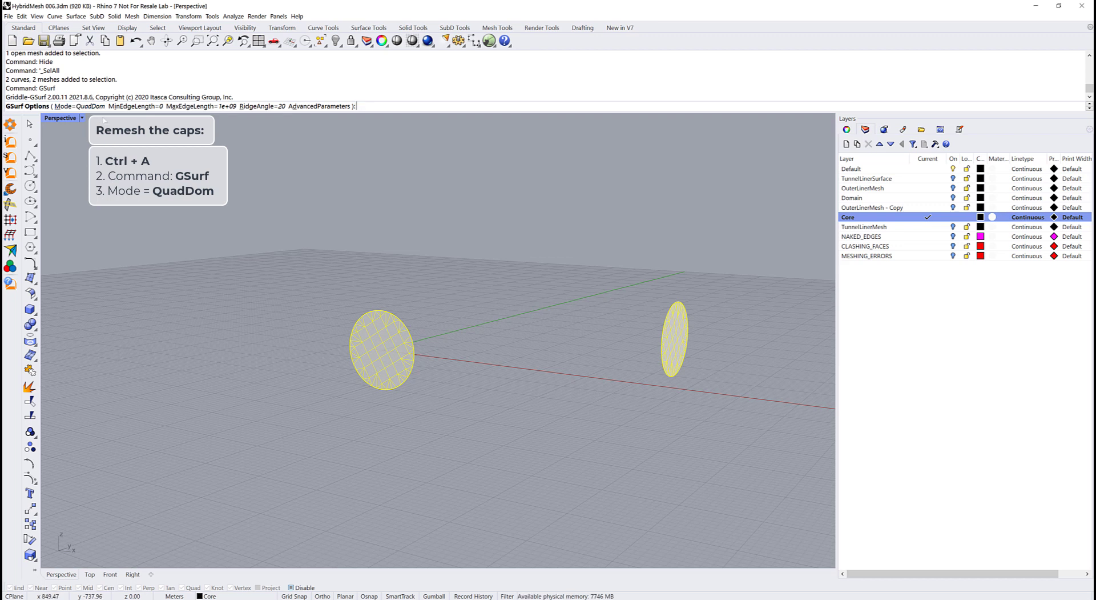
key("Return")
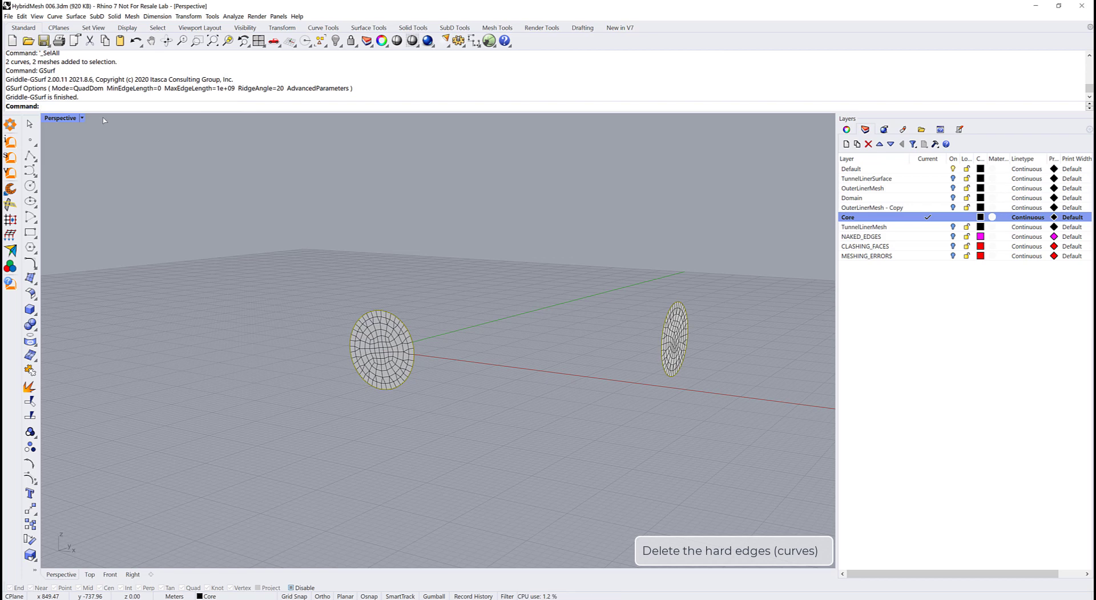
- Delete the hard-edge border curves around the two remeshed end caps
scroll(480, 217, "up", 2)
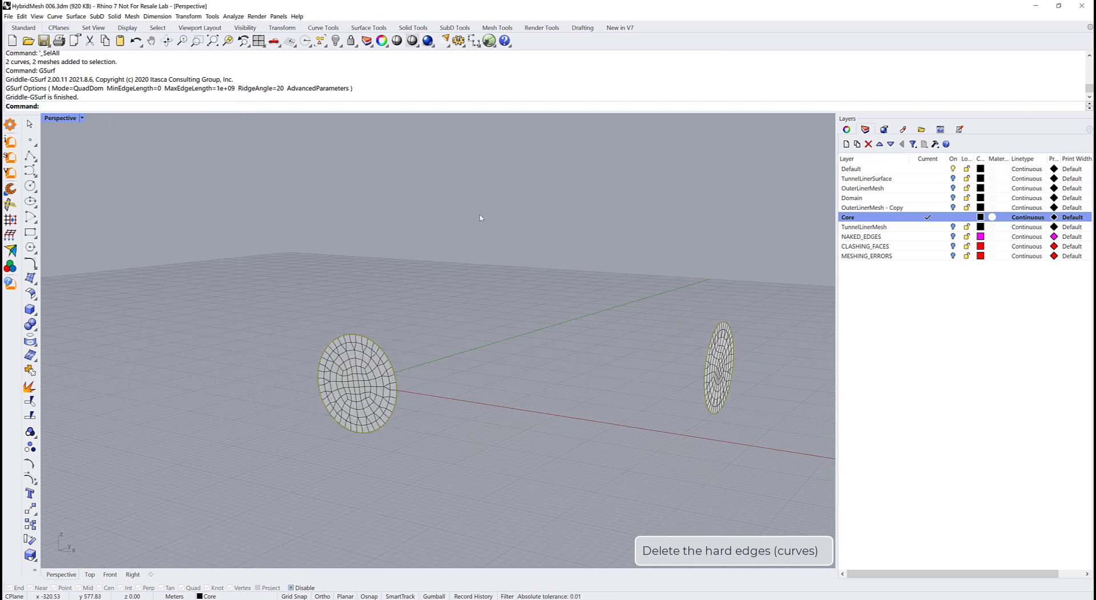
scroll(517, 375, "up", 2)
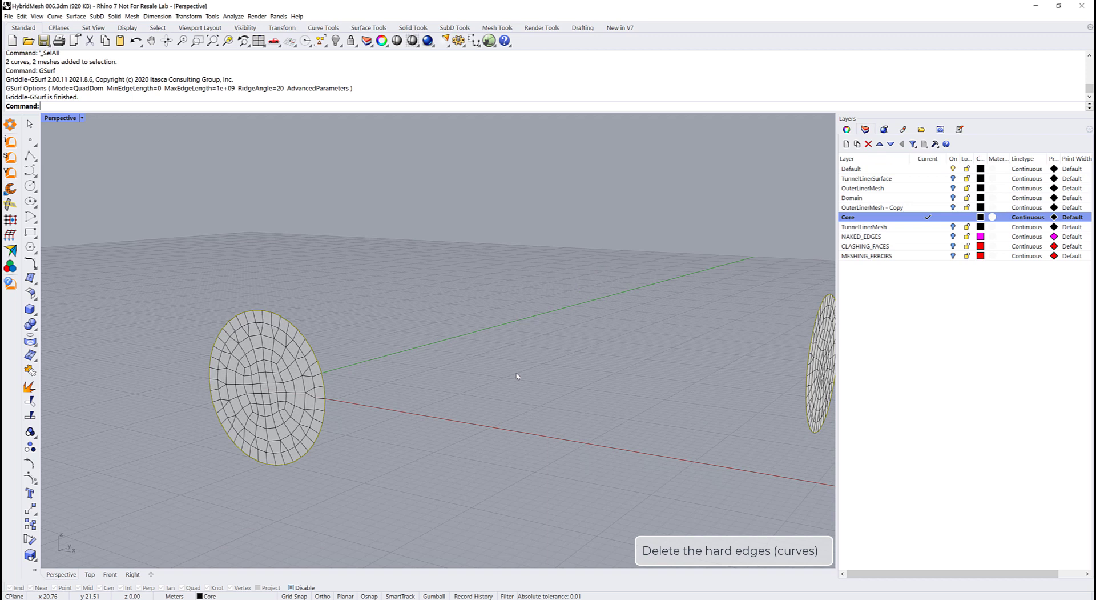
key("Delete")
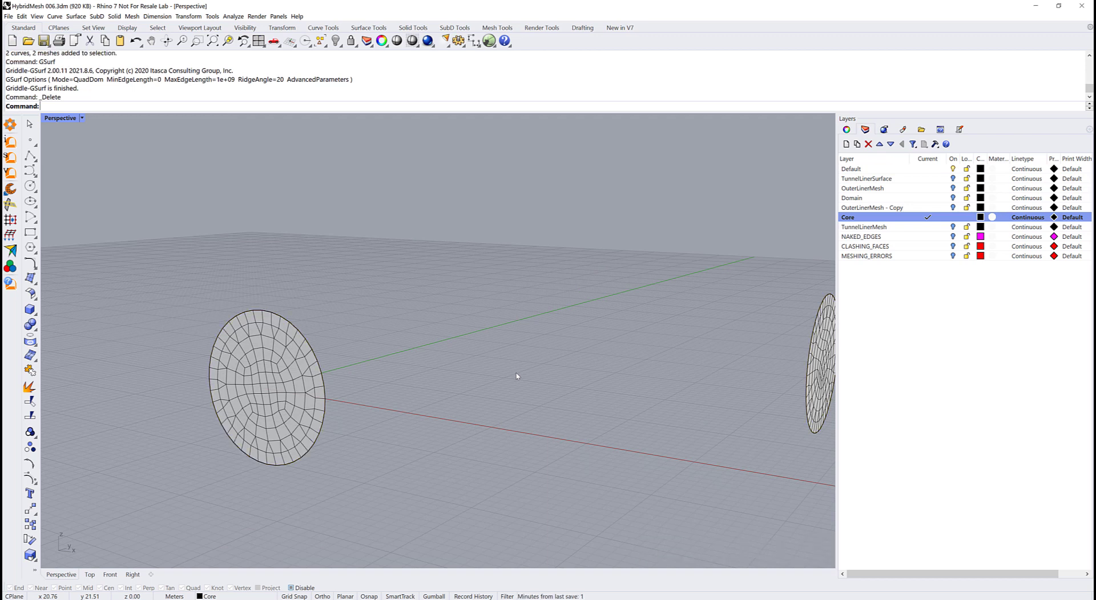
- Show the hidden inner liner mesh, join it with both end caps into one mesh, and clear the selection
scroll(517, 376, "down", 2)
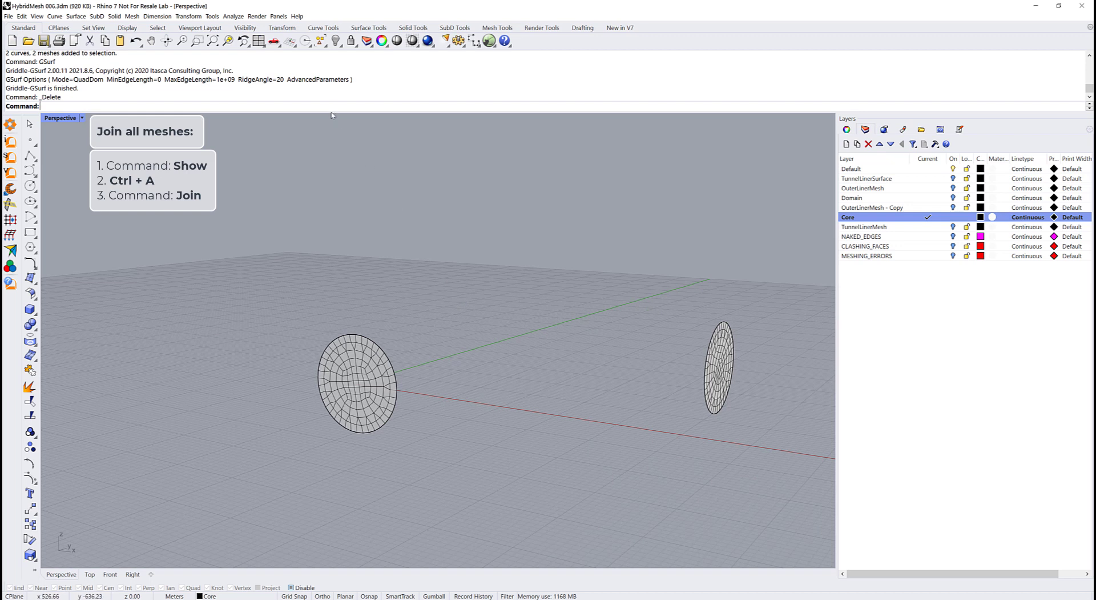
type("Show")
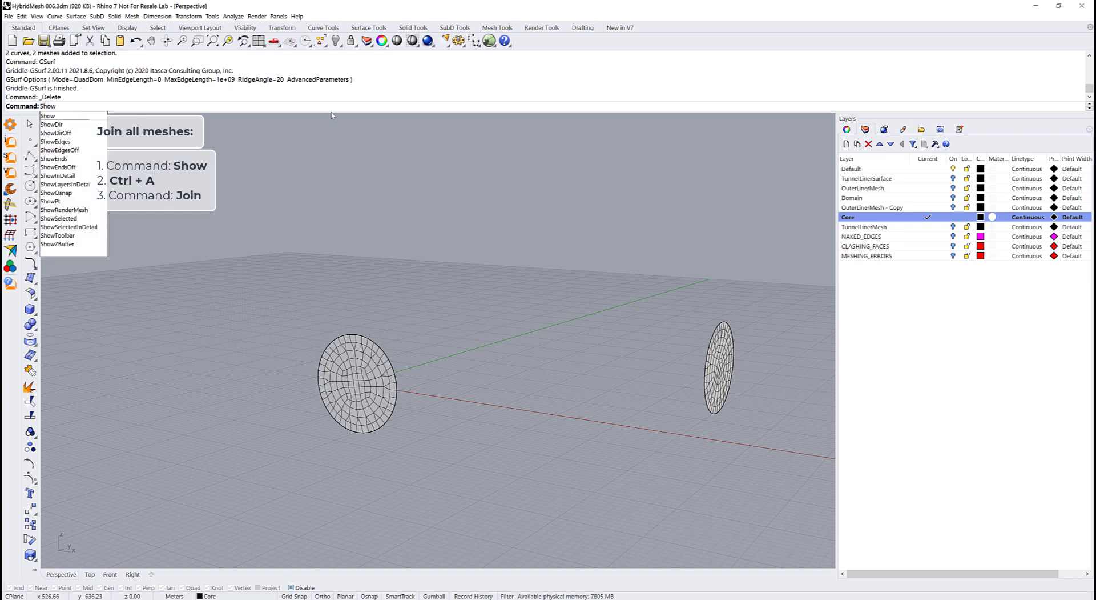
key("Return")
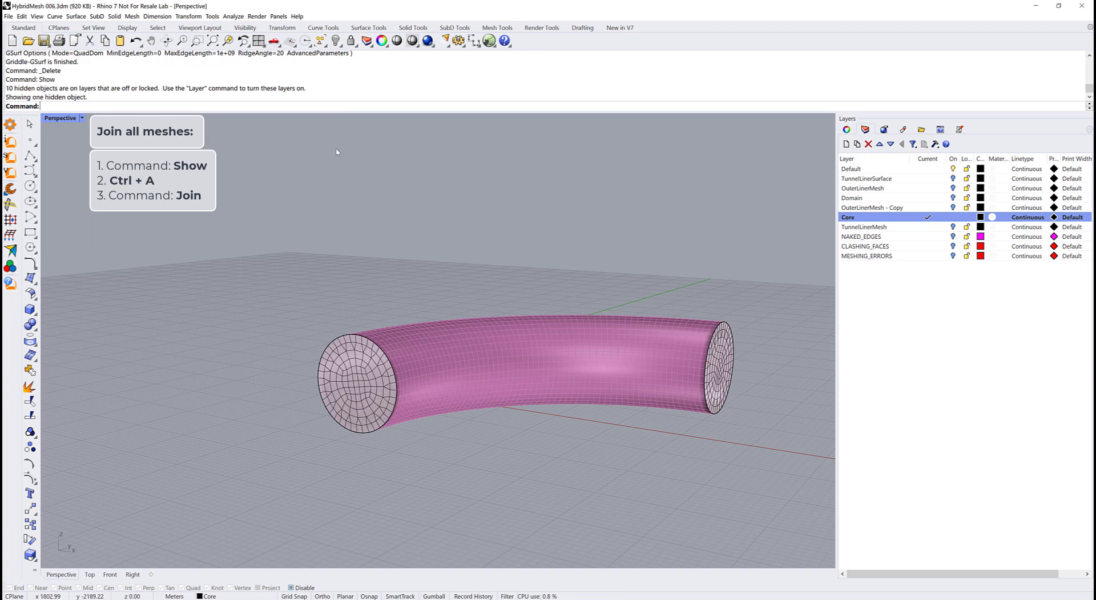
key("ctrl+a")
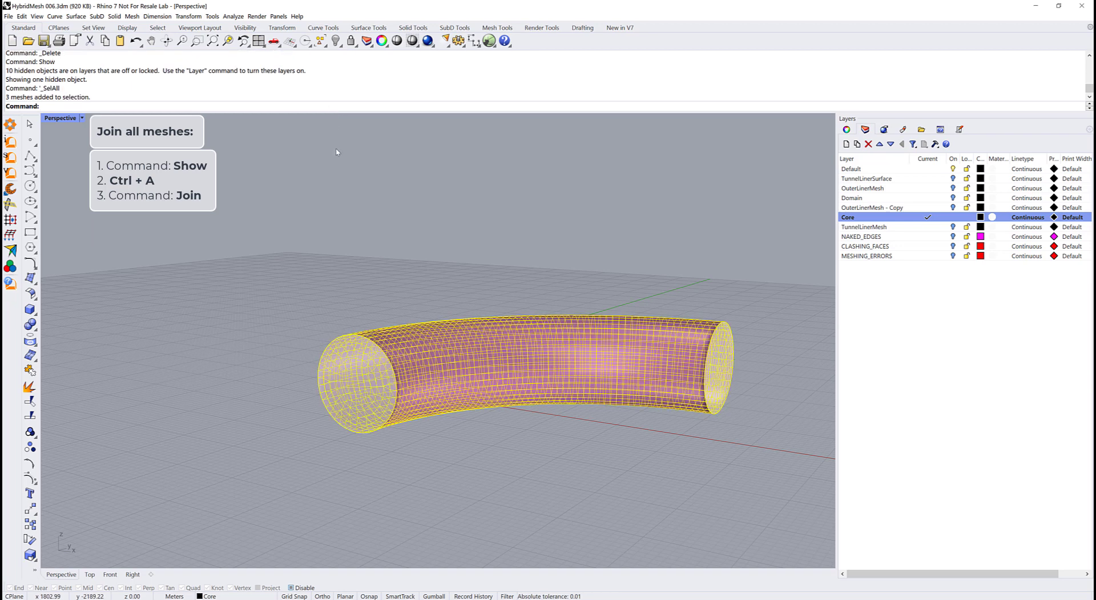
type("Join")
key("Return")
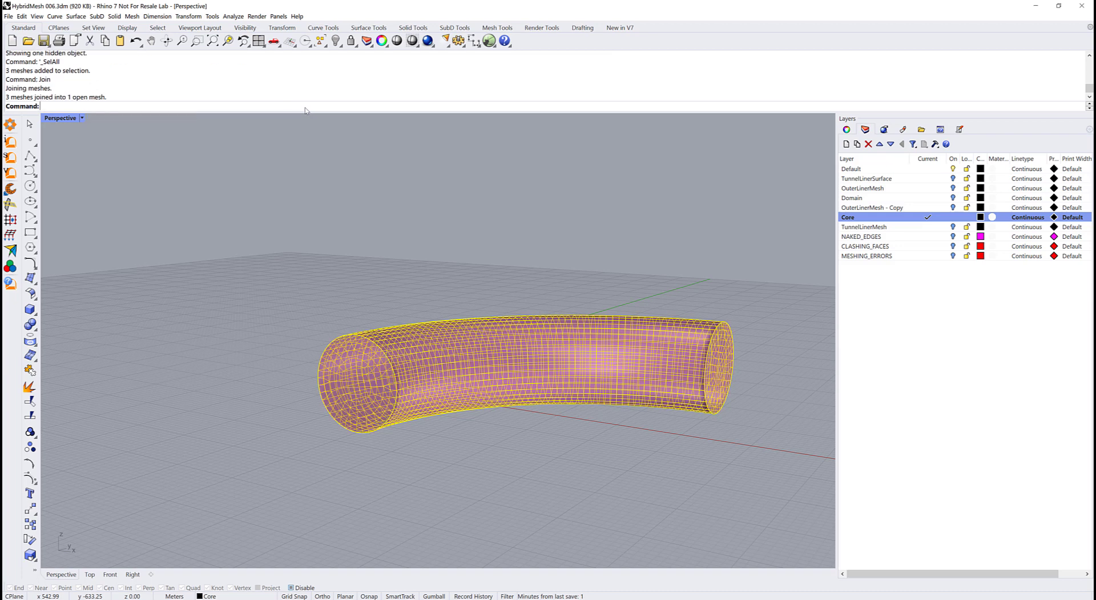
left_click(322, 163)
- Generate the core's HexDom volume mesh with GVol in binary FLAC3D format, setting AutoOutputName to core and proceeding past the mesh warning
right_click_drag(322, 163, 297, 168)
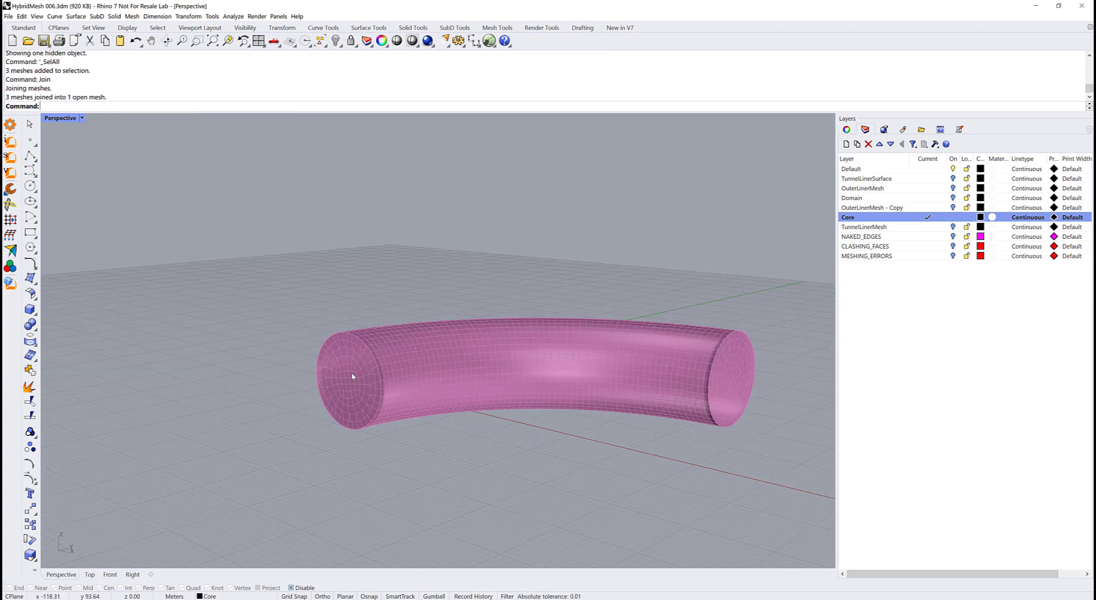
scroll(353, 376, "up", 4)
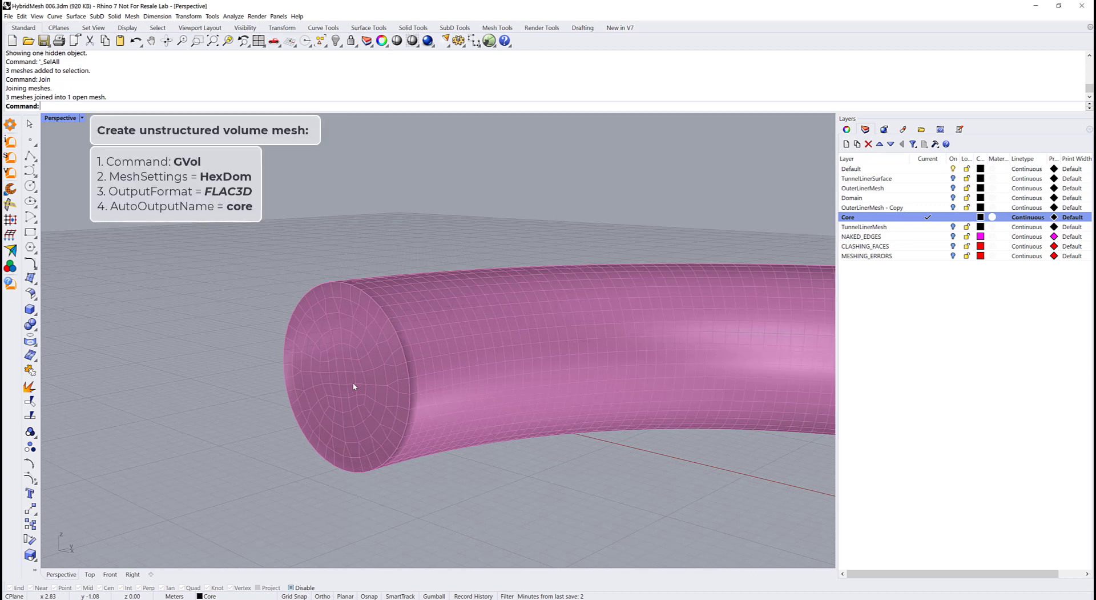
scroll(353, 386, "down", 2)
scroll(353, 386, "down", 2)
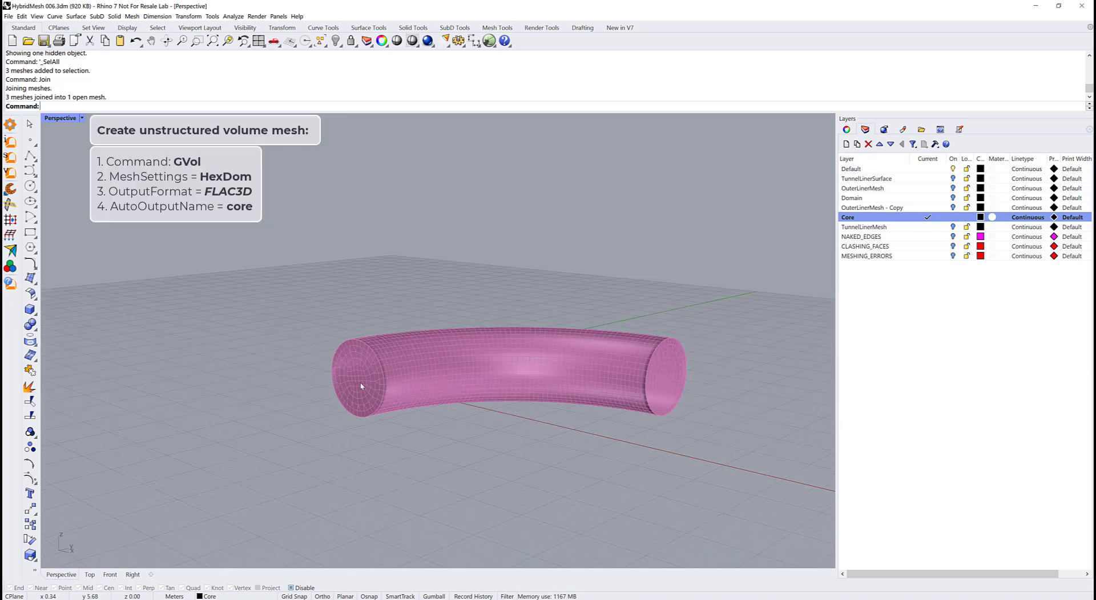
left_click(485, 377)
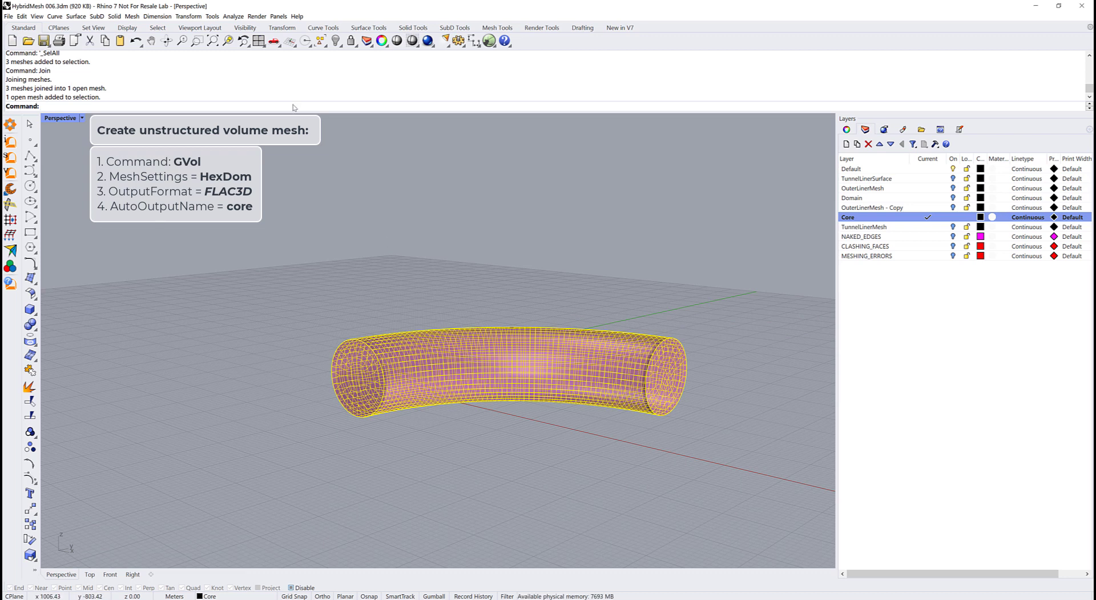
type("GVol")
key("Return")
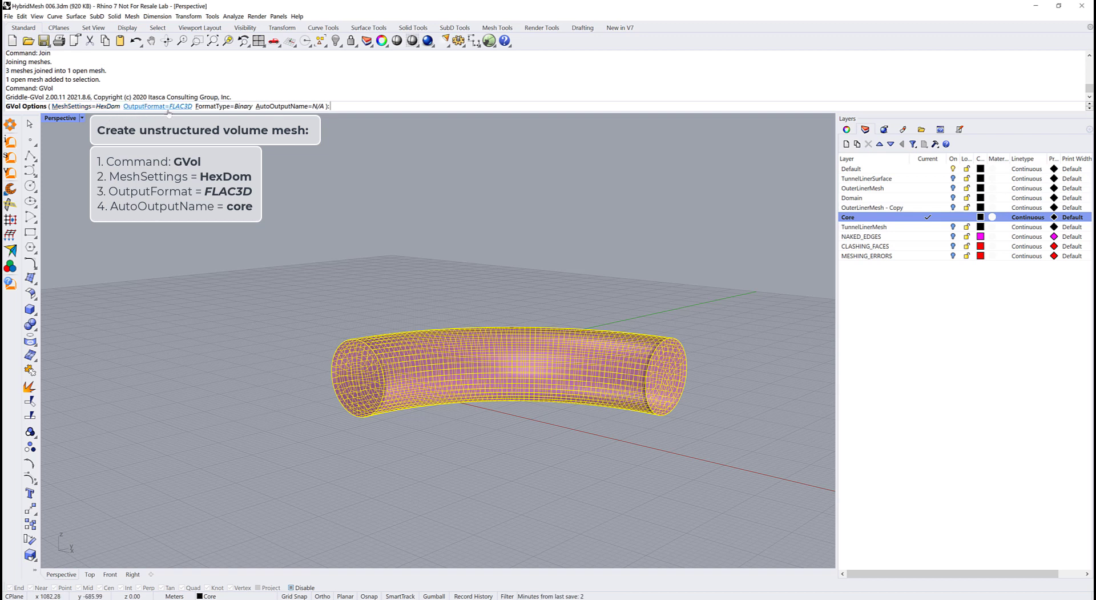
left_click(290, 106)
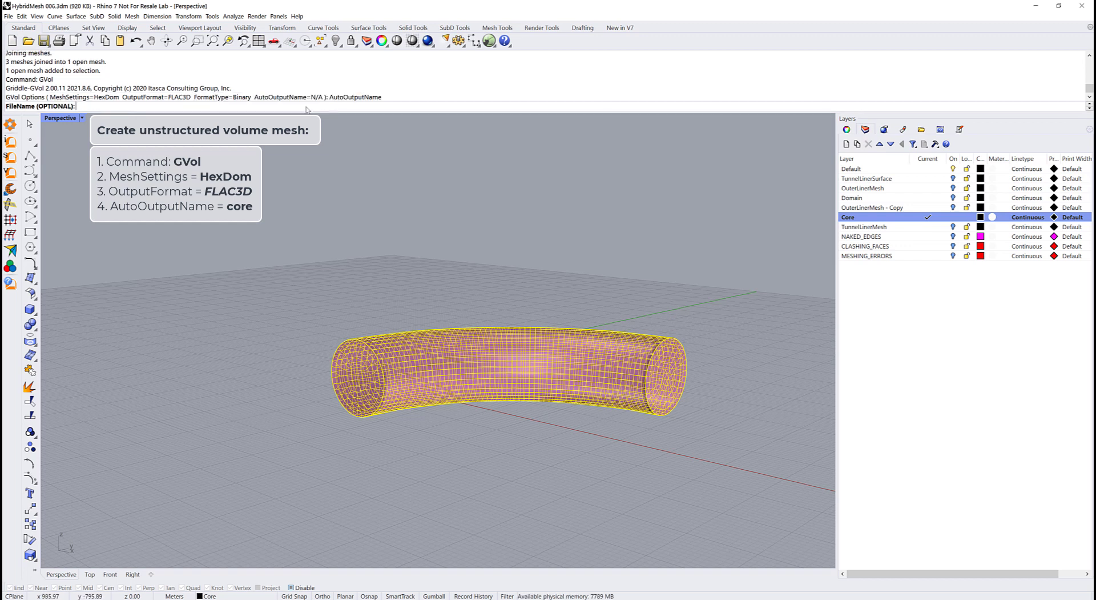
type("core")
key("Return")
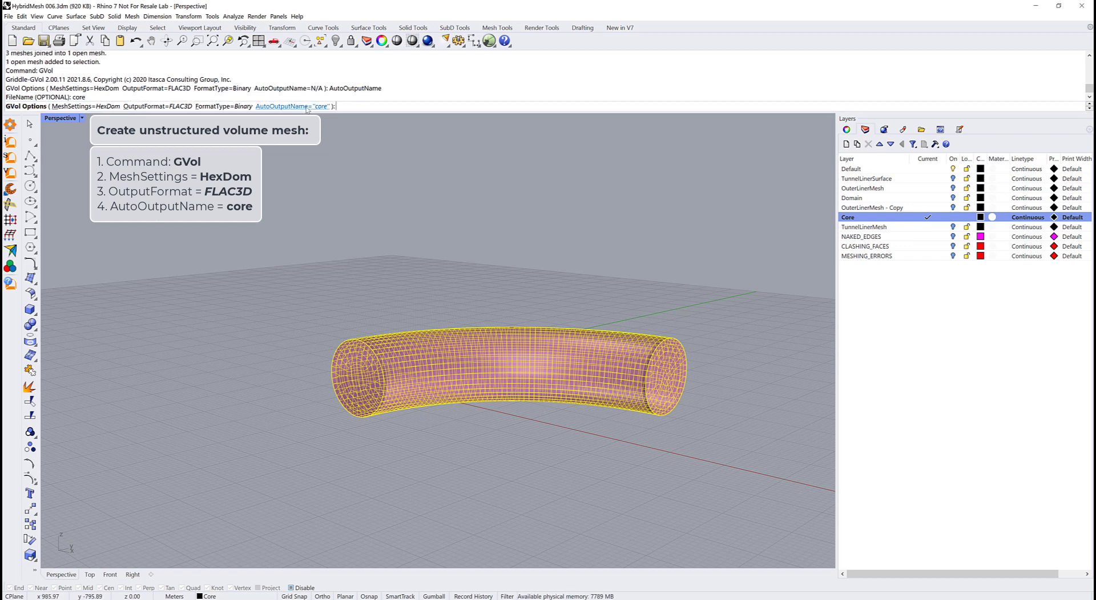
key("Return")
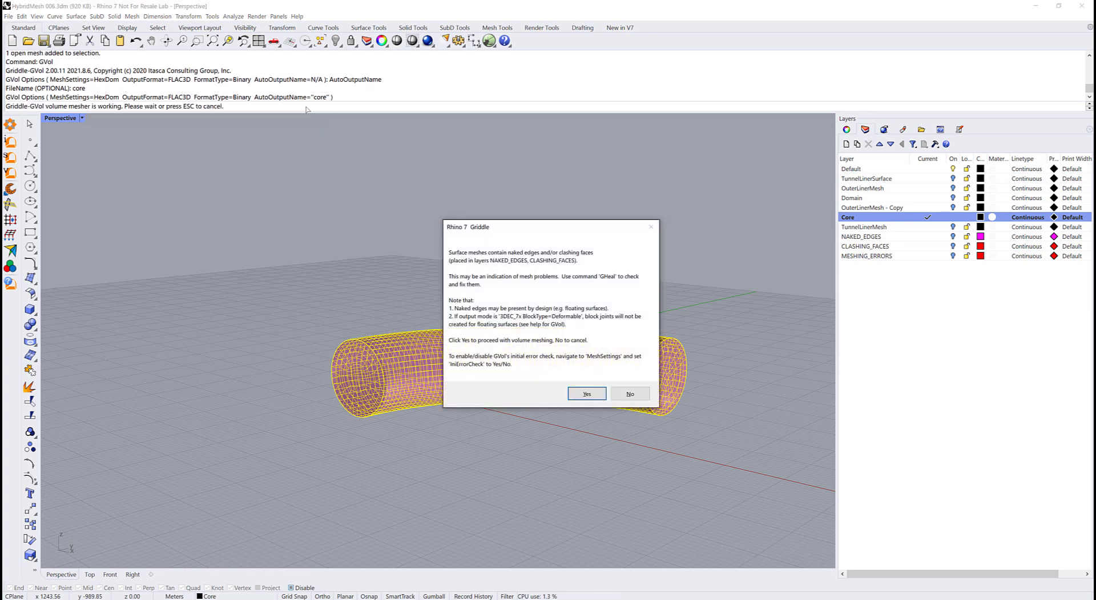
left_click(584, 396)
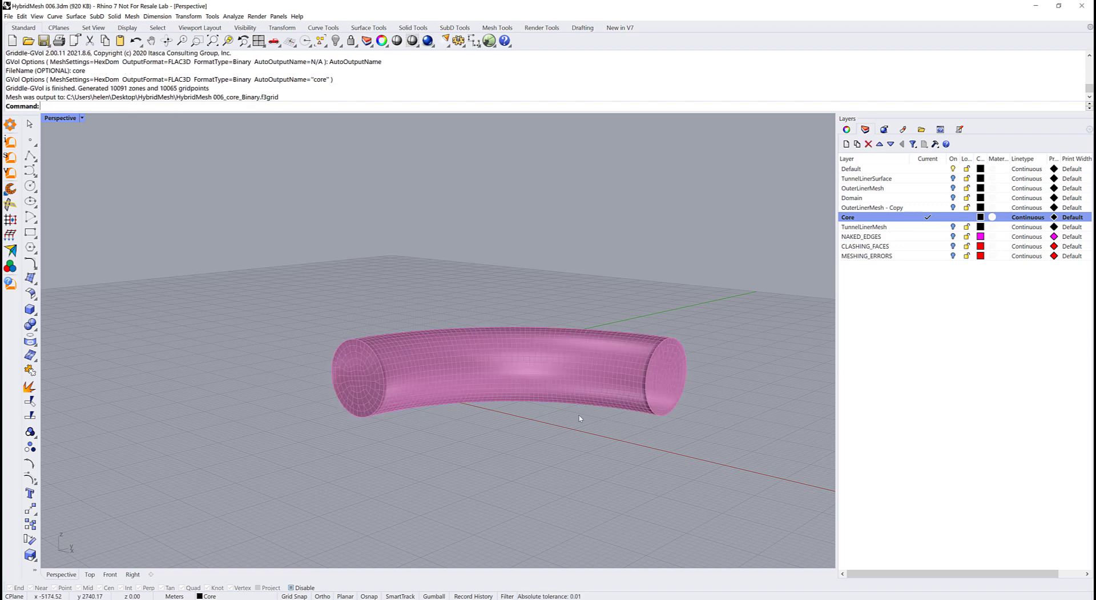
- Save an incremental version of the file and turn on the Domain and OuterLinerMesh layers alongside the core
left_click(9, 16)
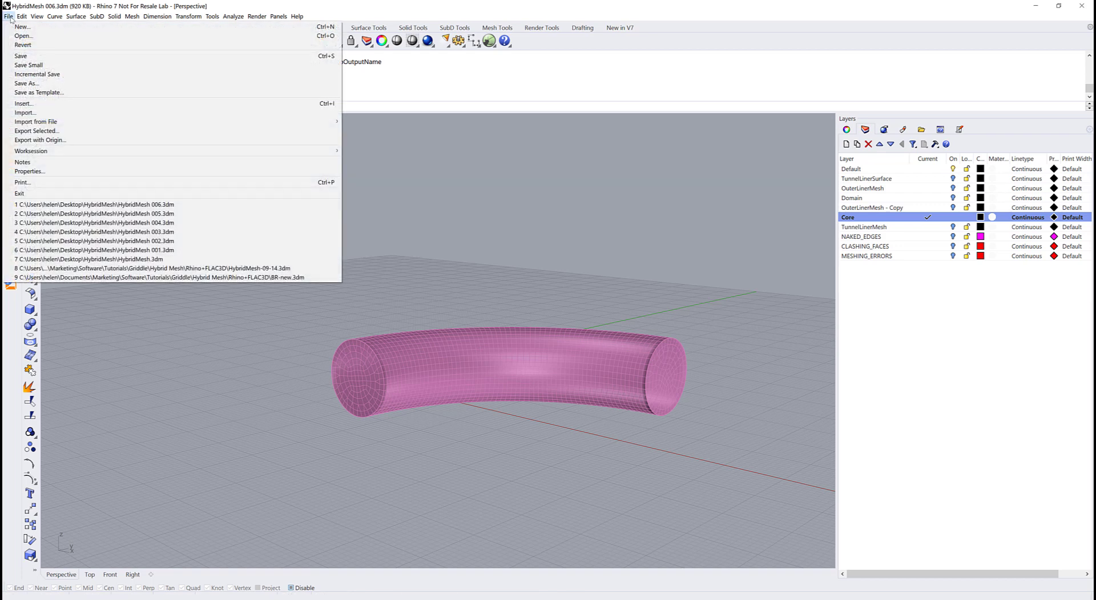
left_click(80, 76)
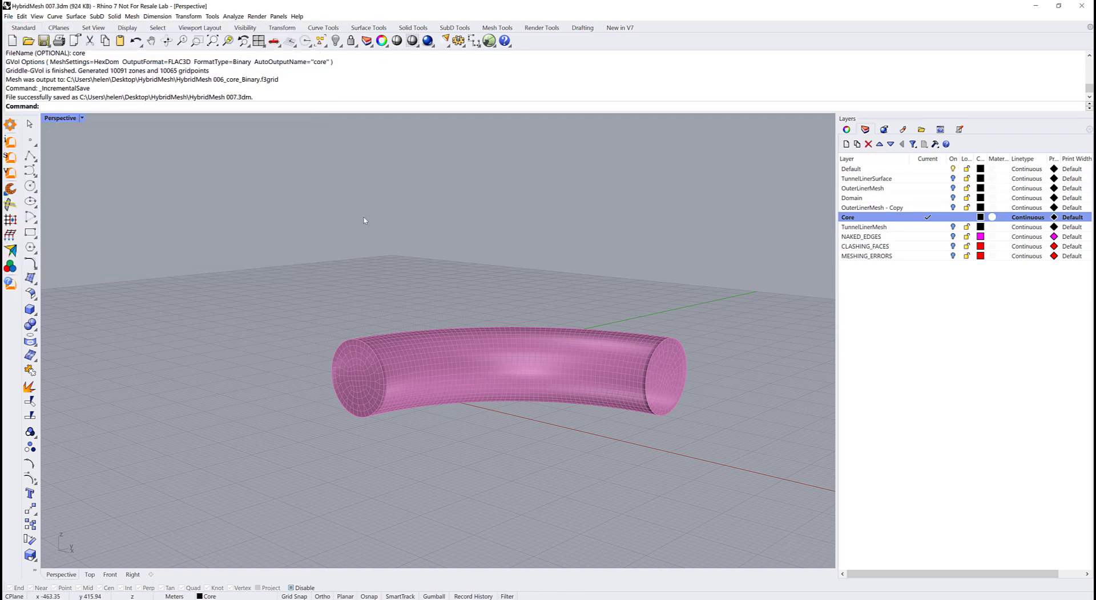
right_click_drag(365, 216, 384, 225)
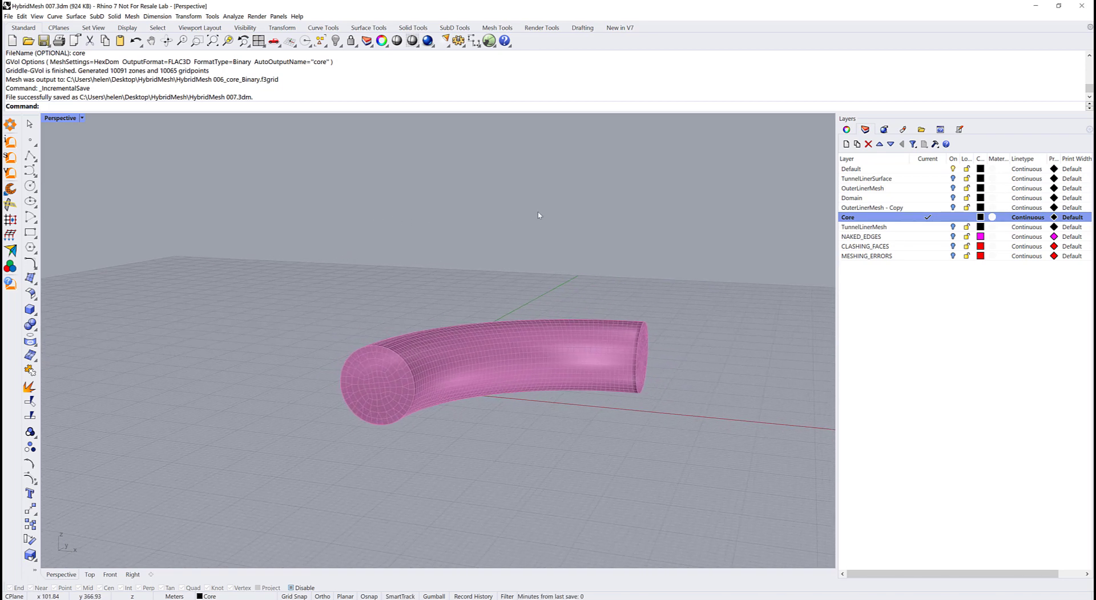
left_click(953, 198)
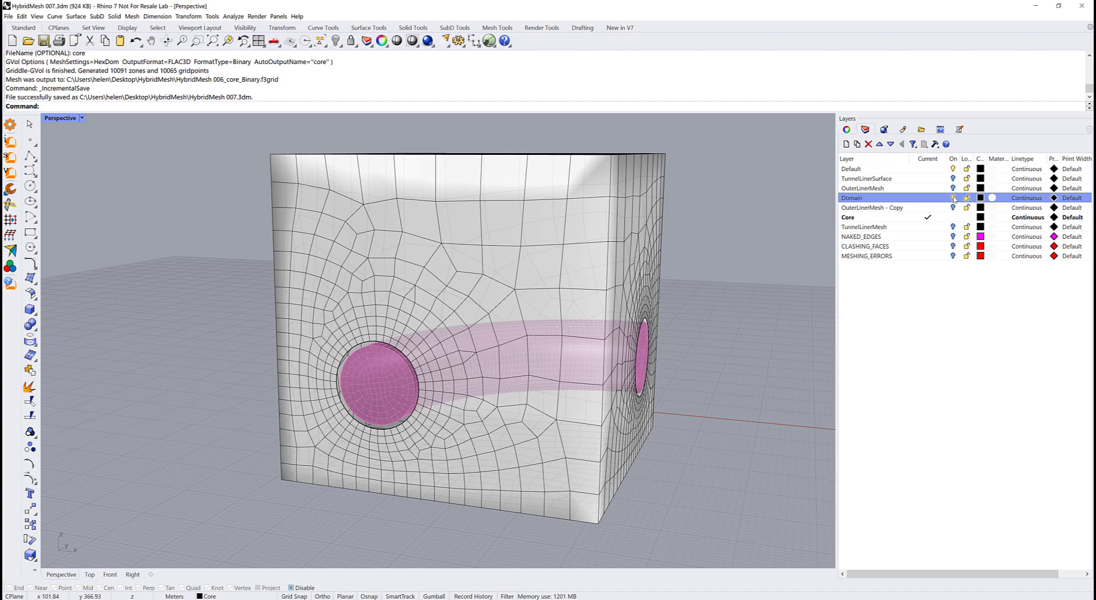
left_click(953, 188)
mouse_move(755, 288)
right_mouse_down()
mouse_move(715, 286)
mouse_move(757, 287)
right_mouse_up()
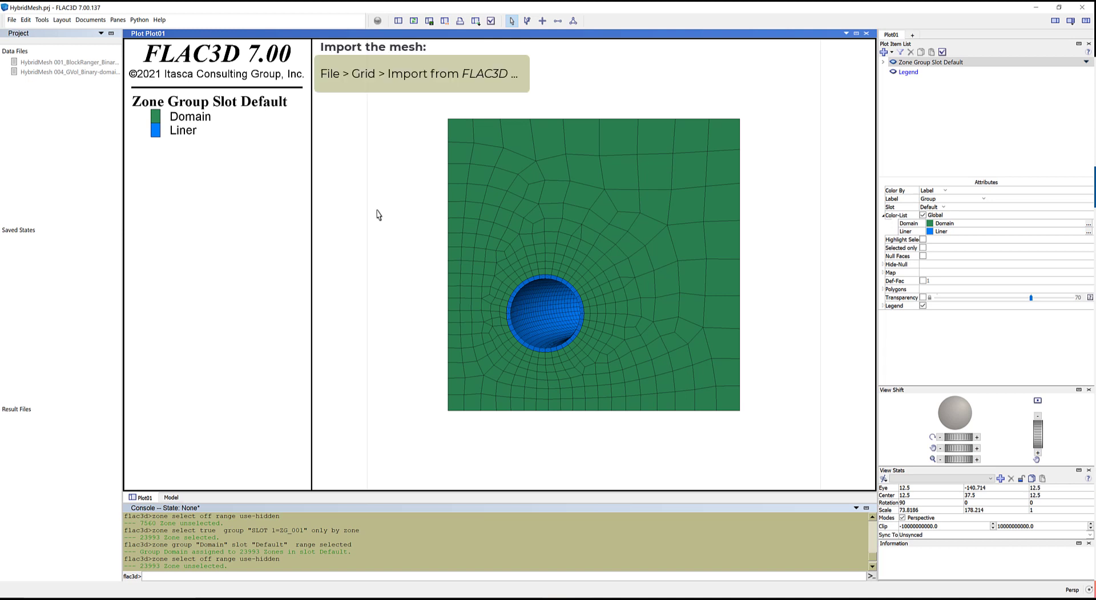
- In FLAC3D, import the core grid file HybridMesh 005_GVol_Binary-core.f3grid into the model containing the domain and liner
left_click(9, 19)
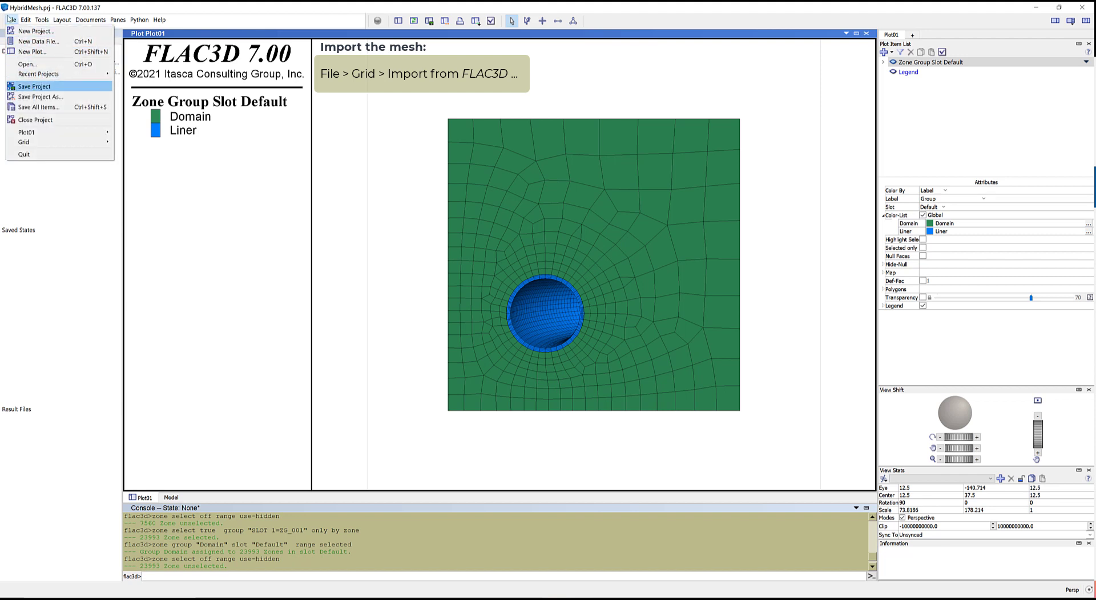
mouse_move(86, 142)
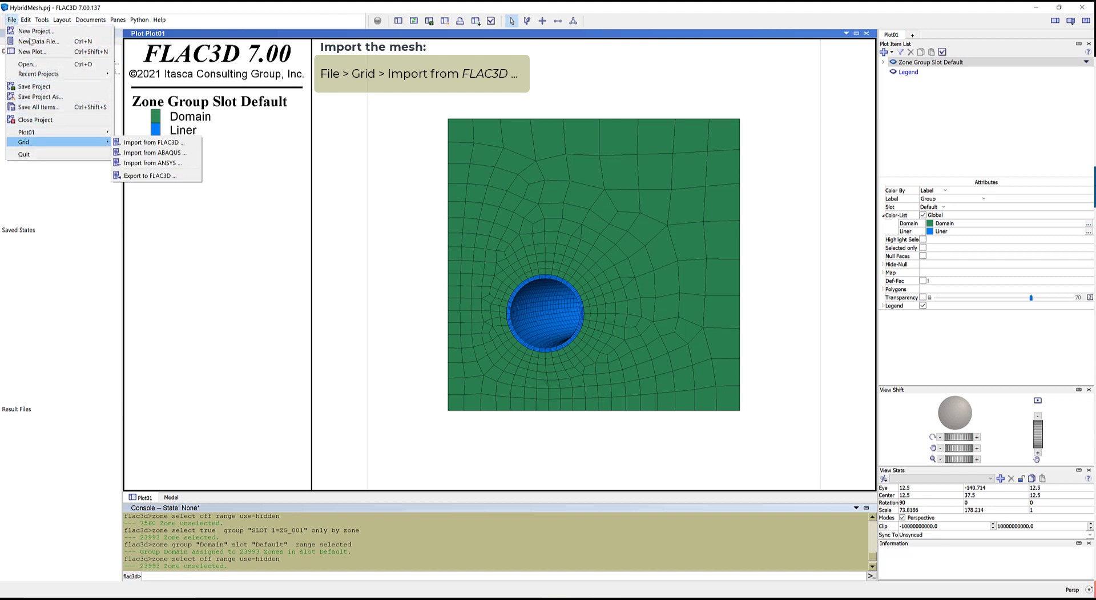
left_click(131, 142)
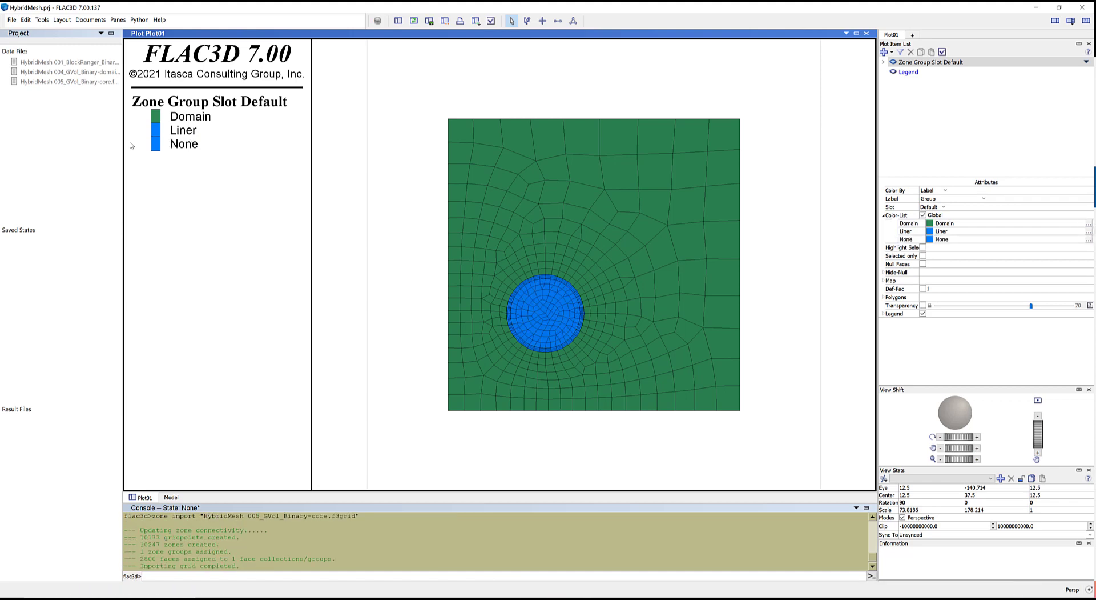
- Assign the imported core zones to group Core in slot Default, clear the selection, and return to the Plot01 view
left_click(180, 498)
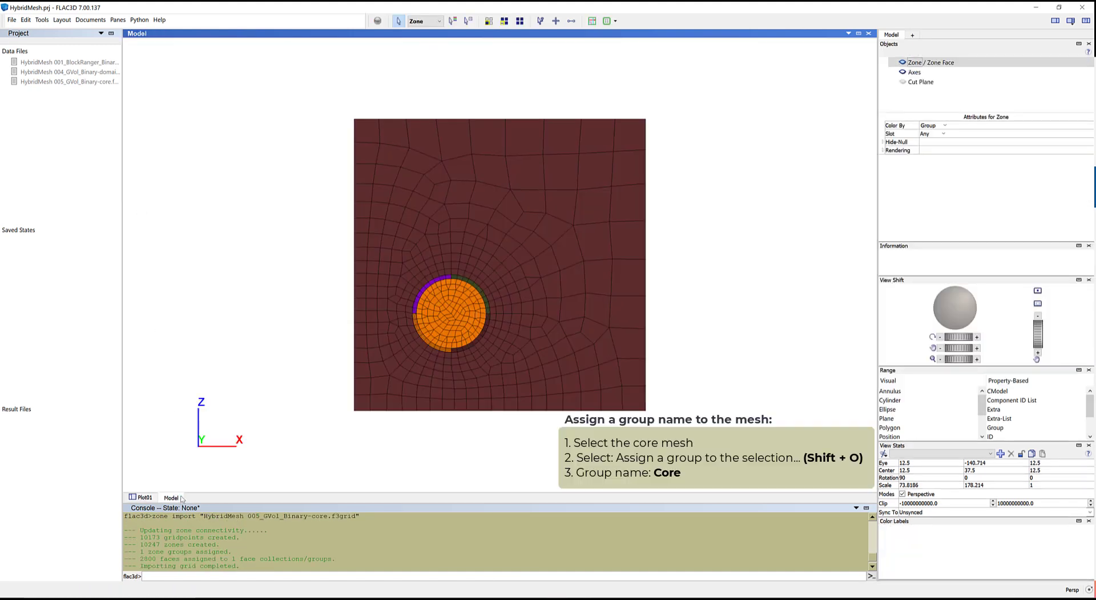
left_click(424, 332)
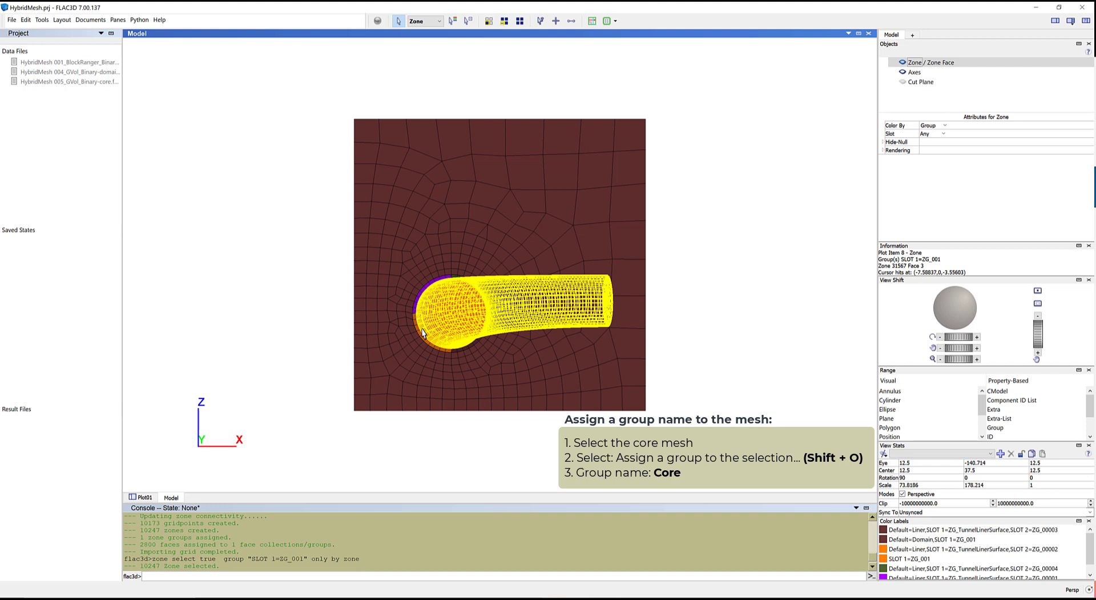
key("shift+o")
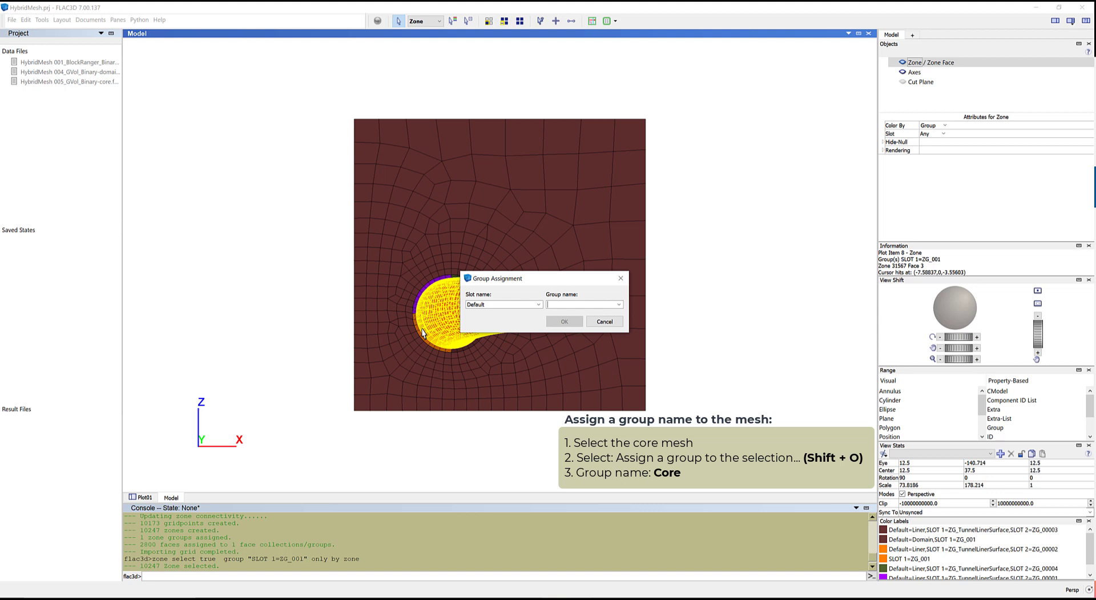
type("Core")
key("Return")
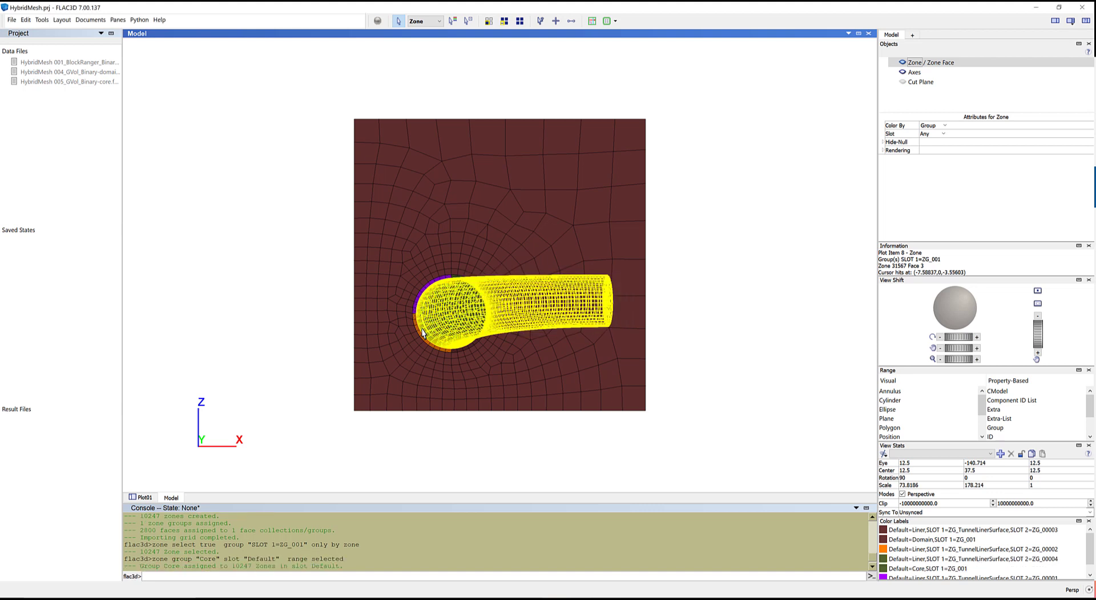
left_click(321, 378)
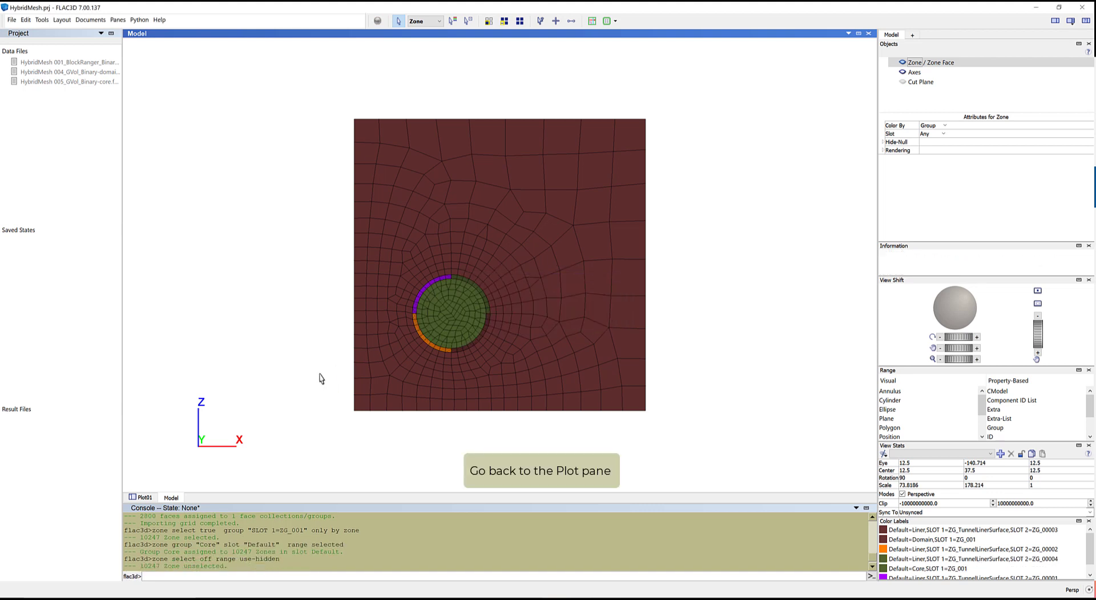
left_click(146, 498)
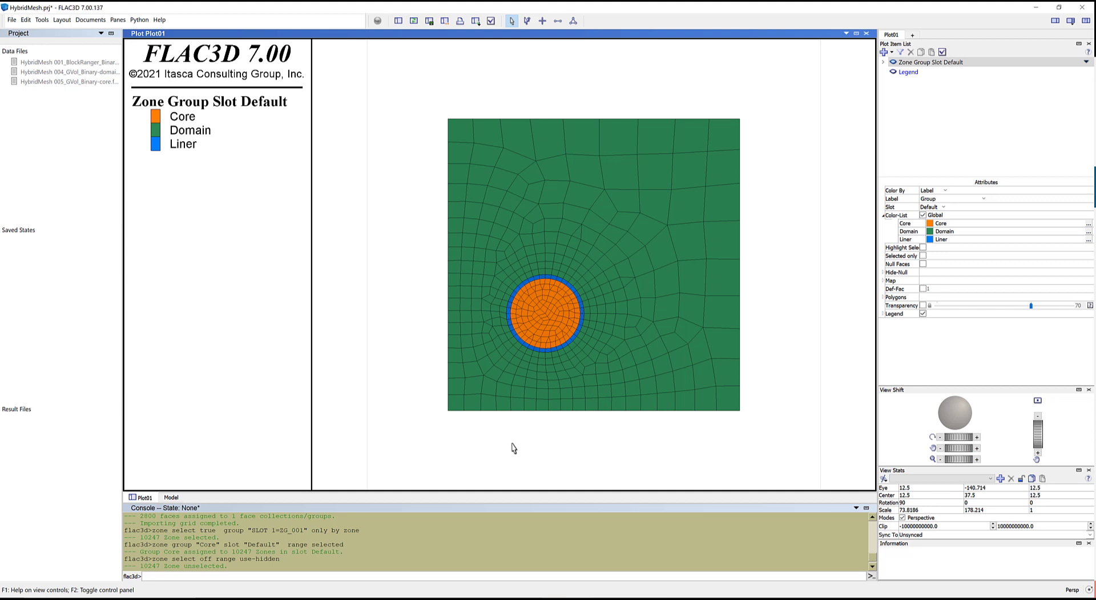
- Save the model state as HybridMesh.sav and merge the coincident gridpoints with the command zone gp merge
key("ctrl+s")
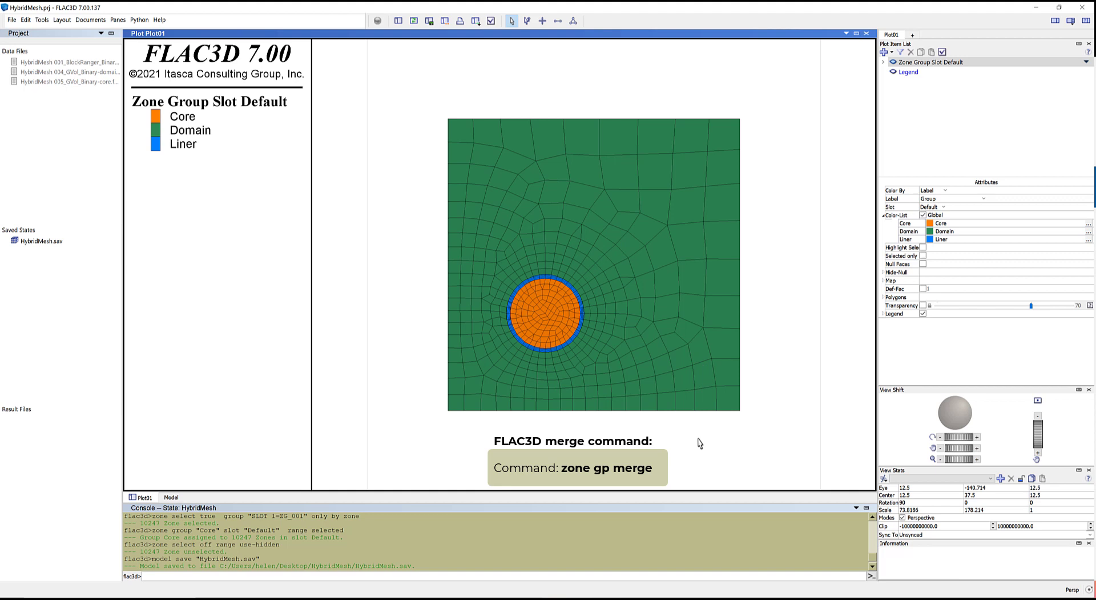
left_click(145, 575)
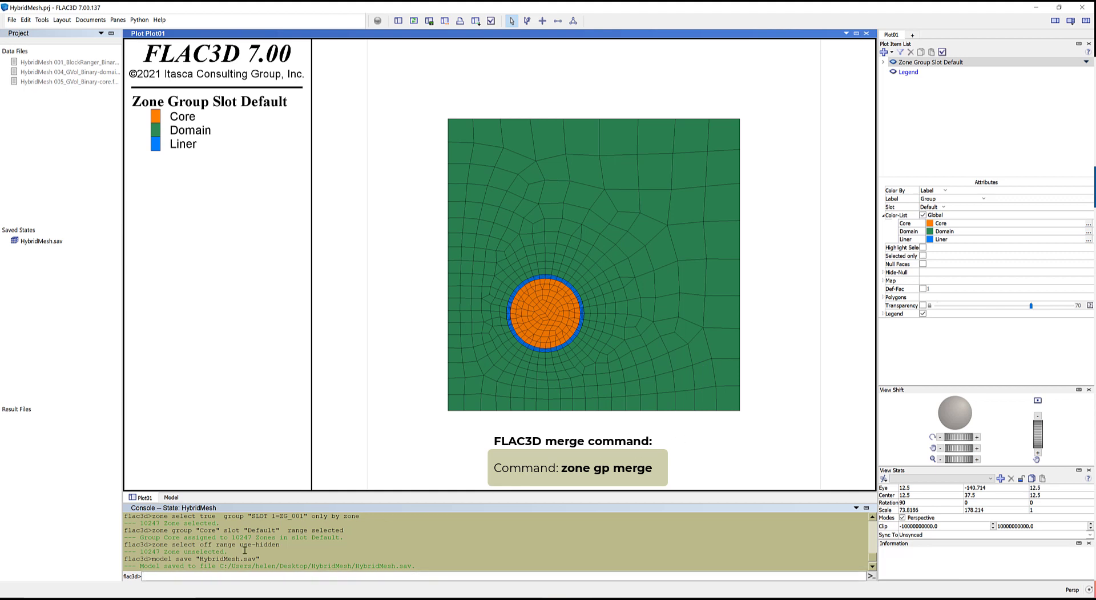
left_click(145, 575)
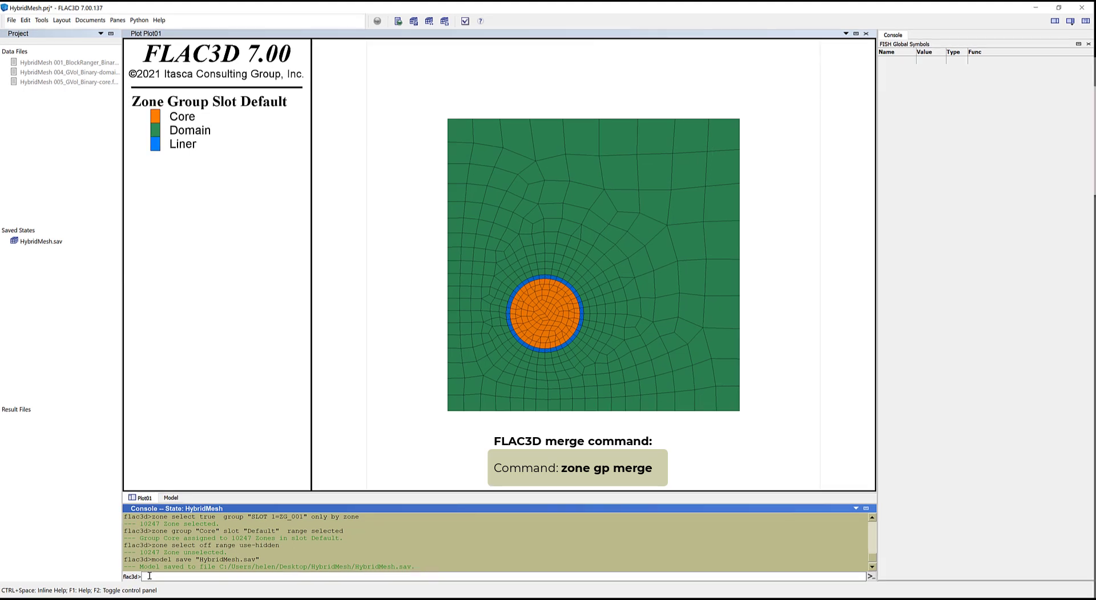
type("zone")
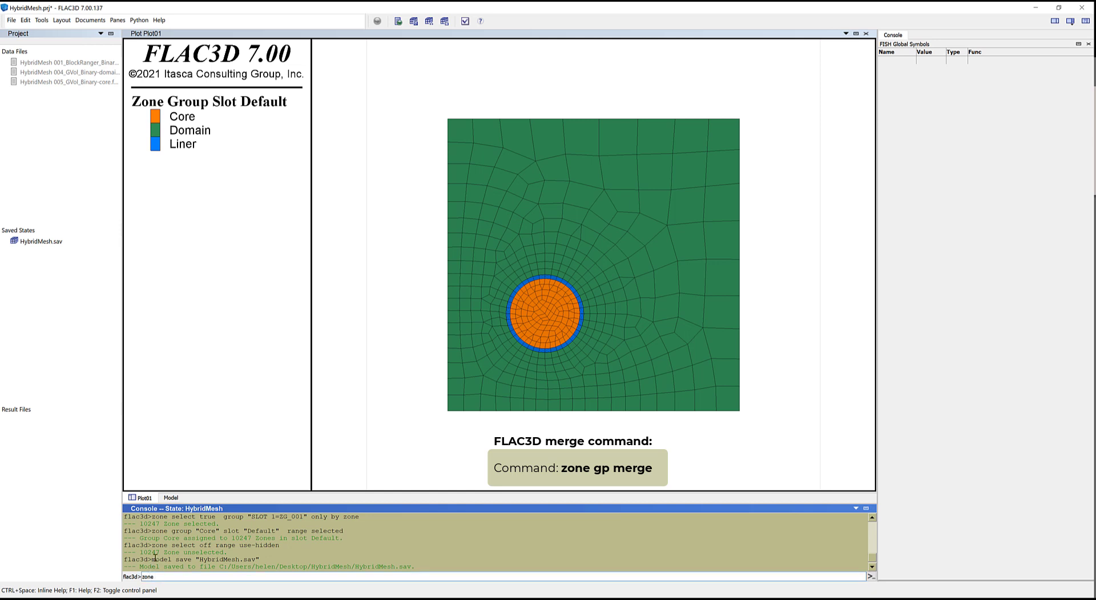
type(" gp merge")
key("Return")
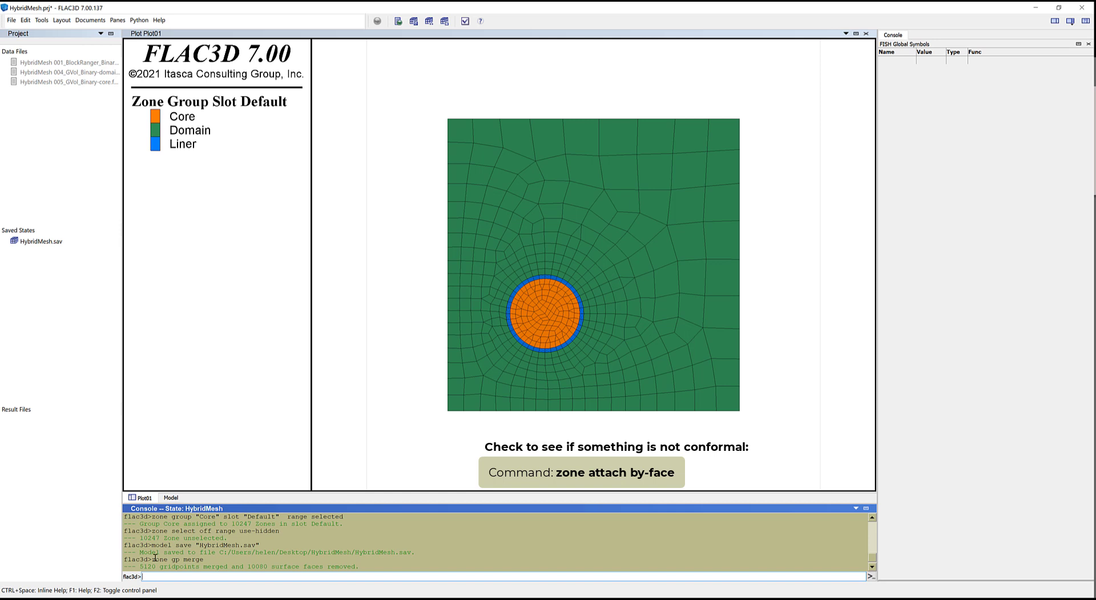
- Check the merged mesh for non-conformal faces with the command zone attach by-face and examine the reported attached gridpoints
type("ne attach by-face")
key("Return")
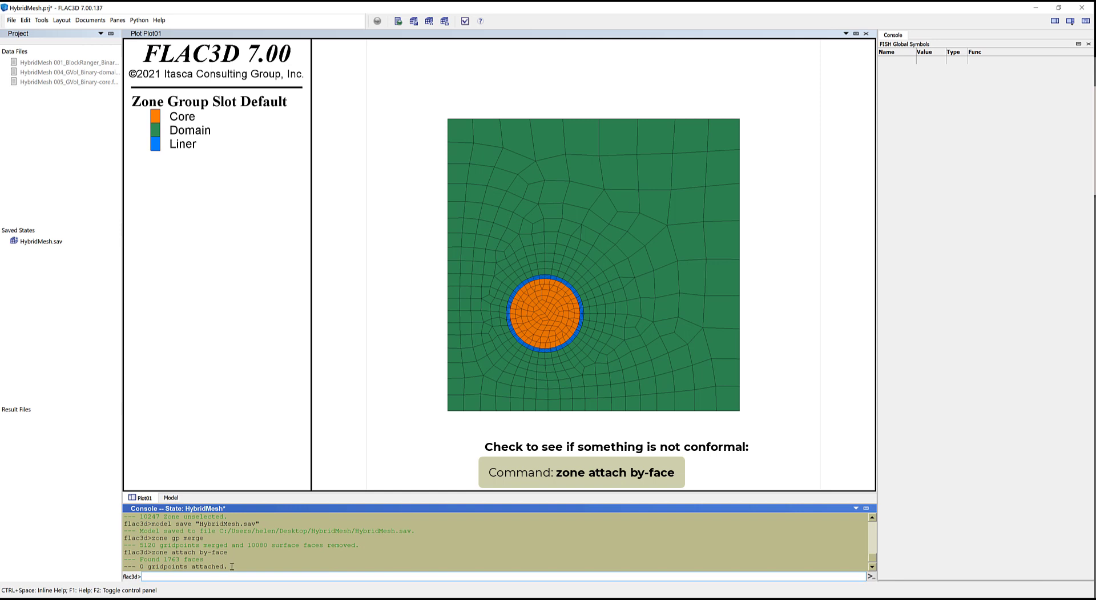
left_click_drag(231, 566, 114, 567)
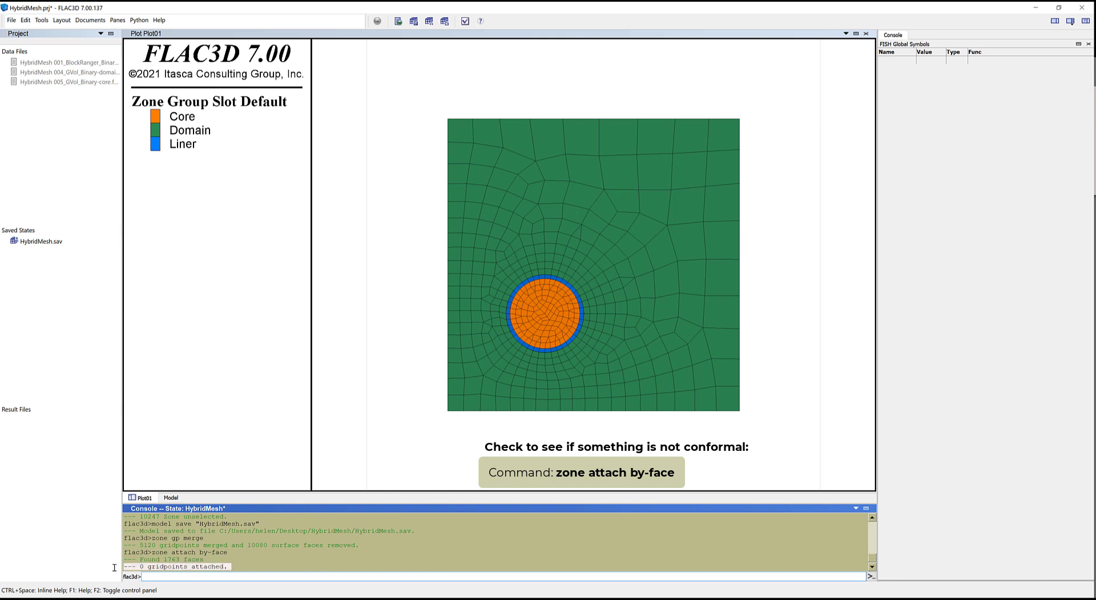
left_click(254, 565)
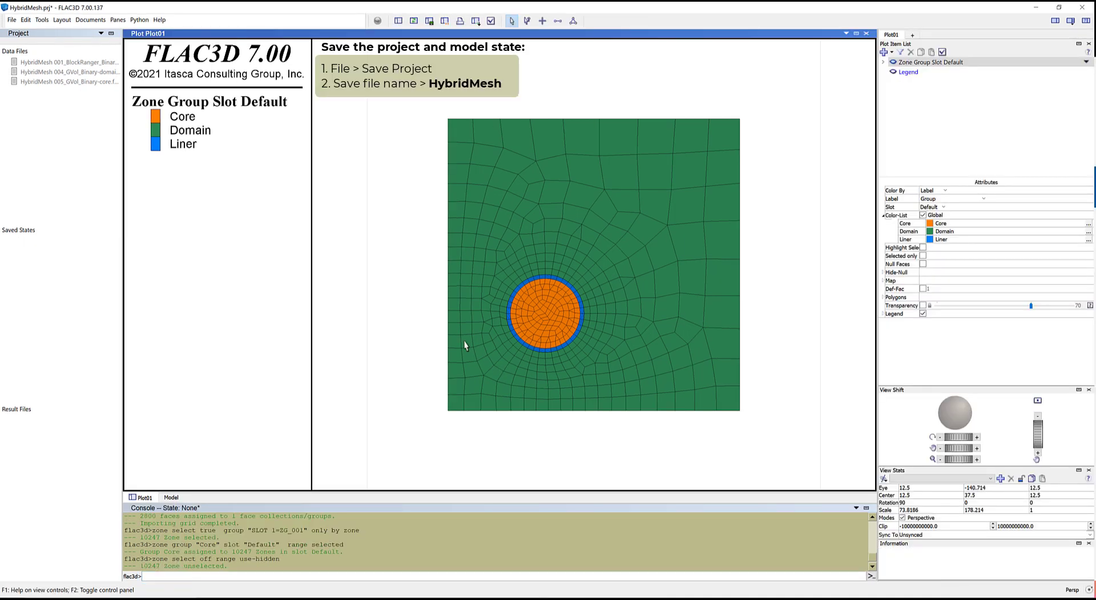
- Save the project together with its model state as HybridMesh
left_click(12, 19)
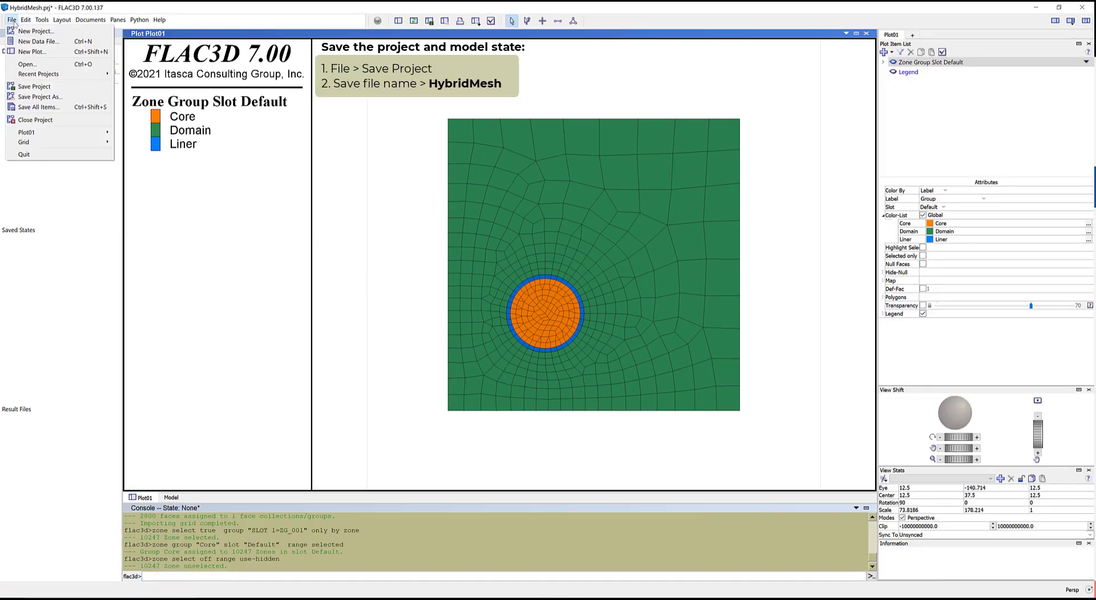
left_click(23, 87)
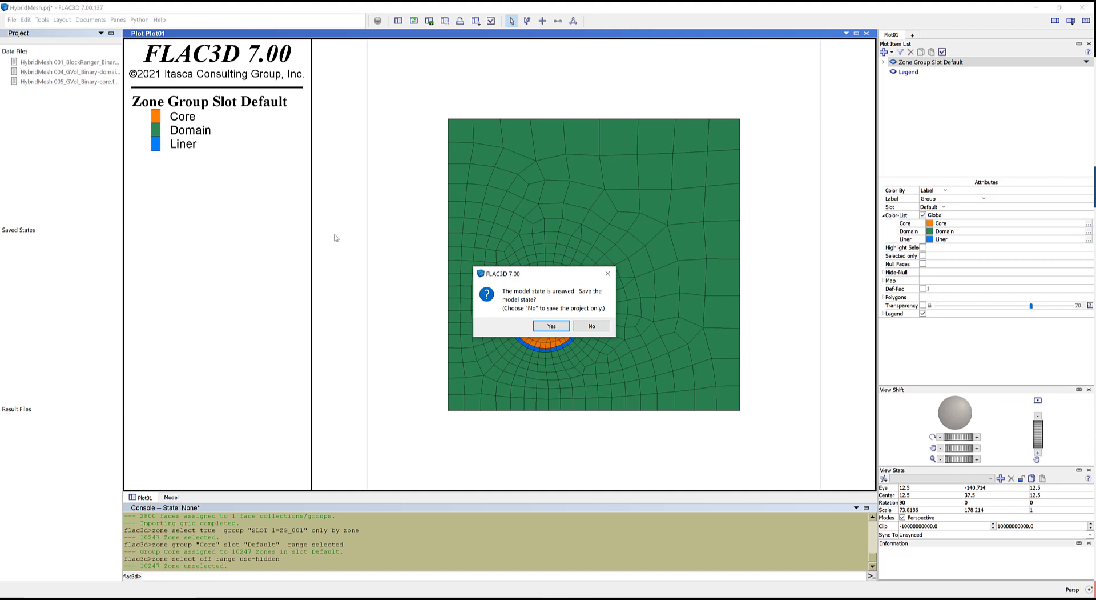
left_click(552, 326)
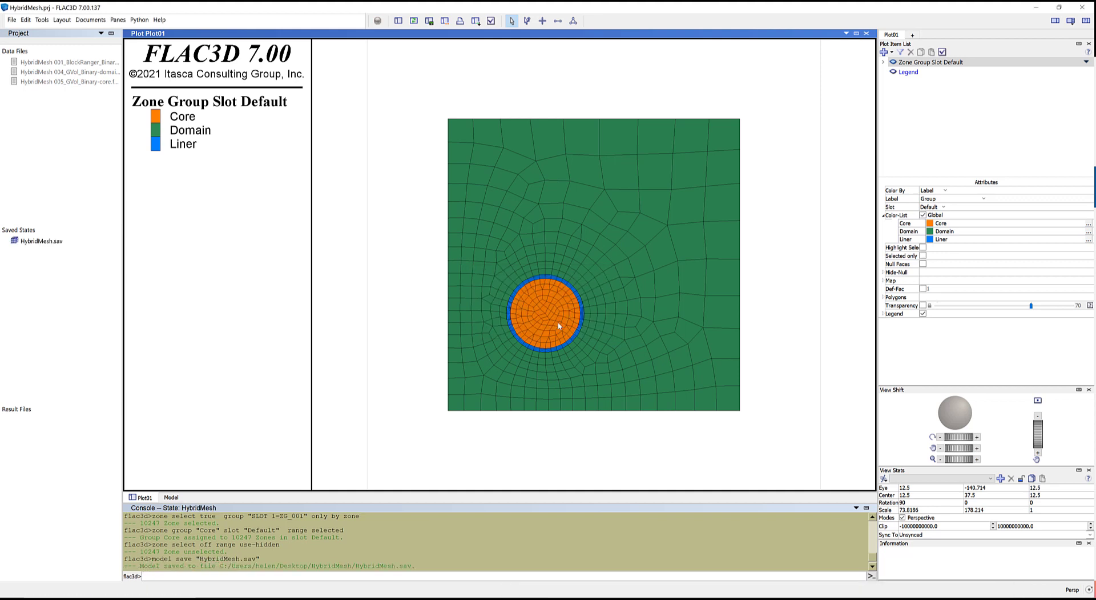
scroll(647, 310, "up", 1)
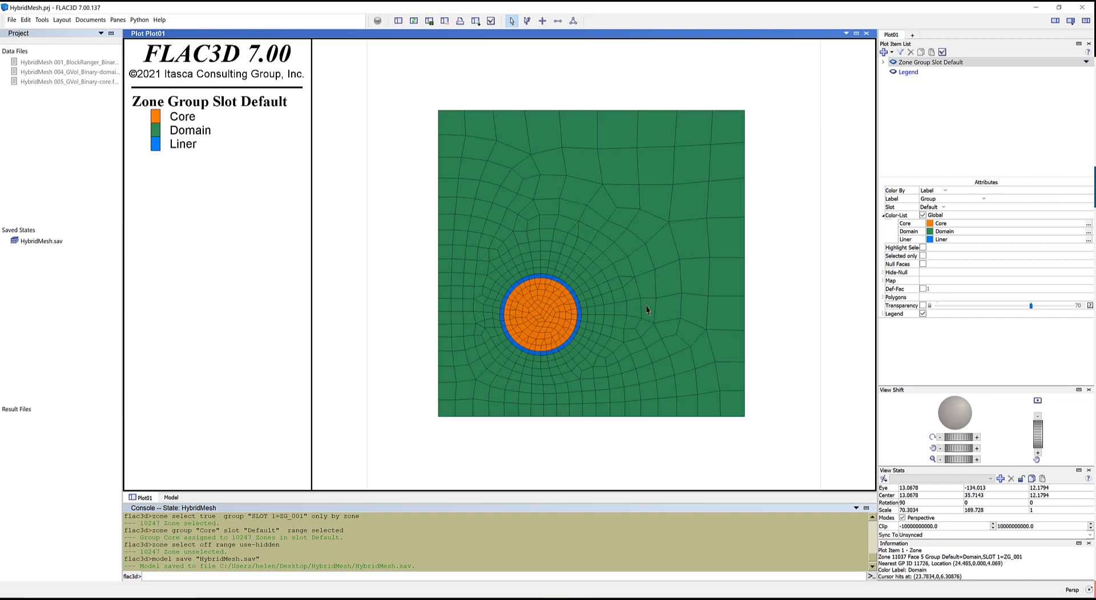
- Examine the grouped Core, Domain and Liner mesh in Plot01 up close, from the front and around both tunnel openings
scroll(647, 309, "up", 5)
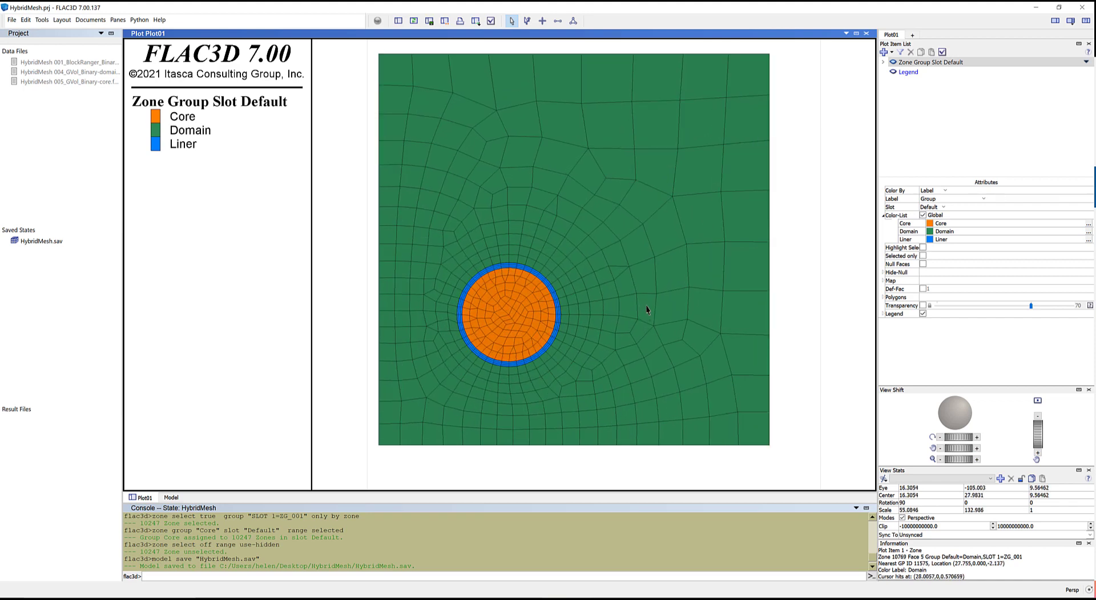
scroll(647, 309, "up", 1)
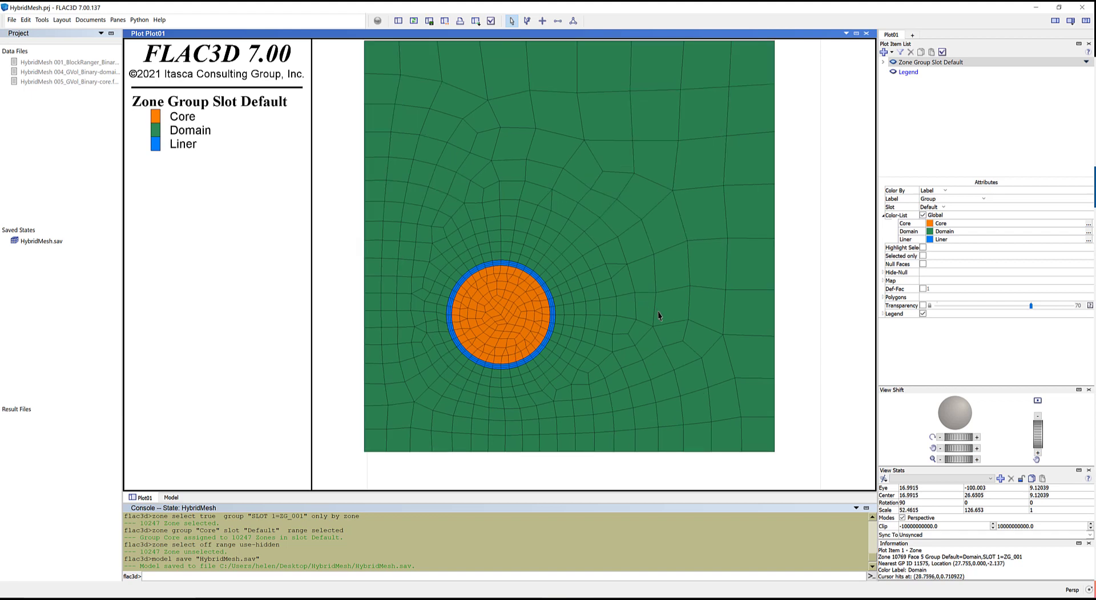
left_click_drag(659, 314, 482, 321)
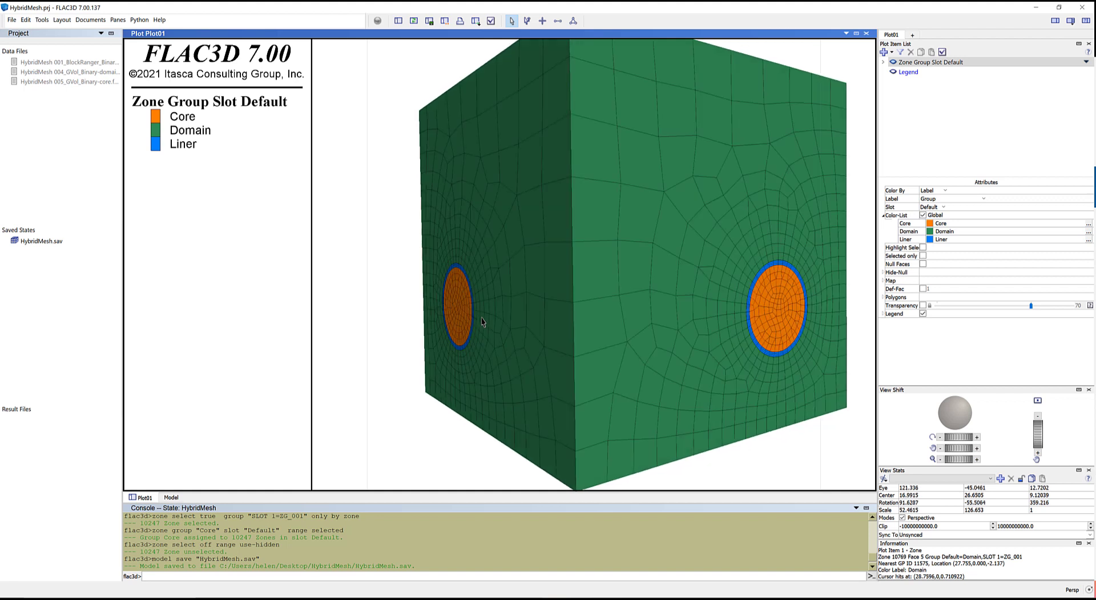
left_click_drag(497, 323, 669, 364)
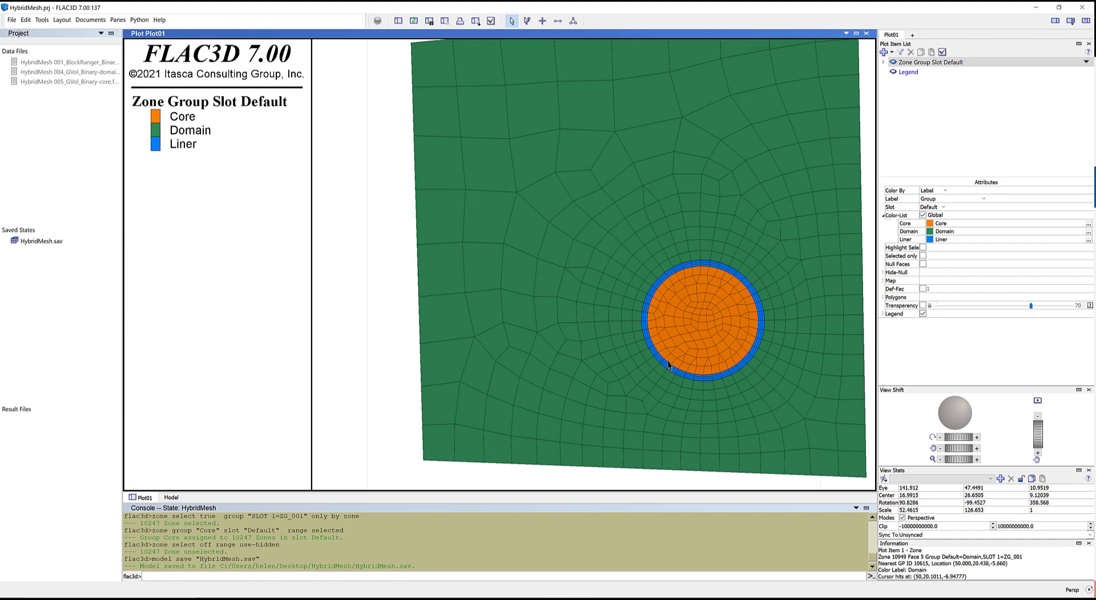
left_click_drag(537, 364, 666, 369)
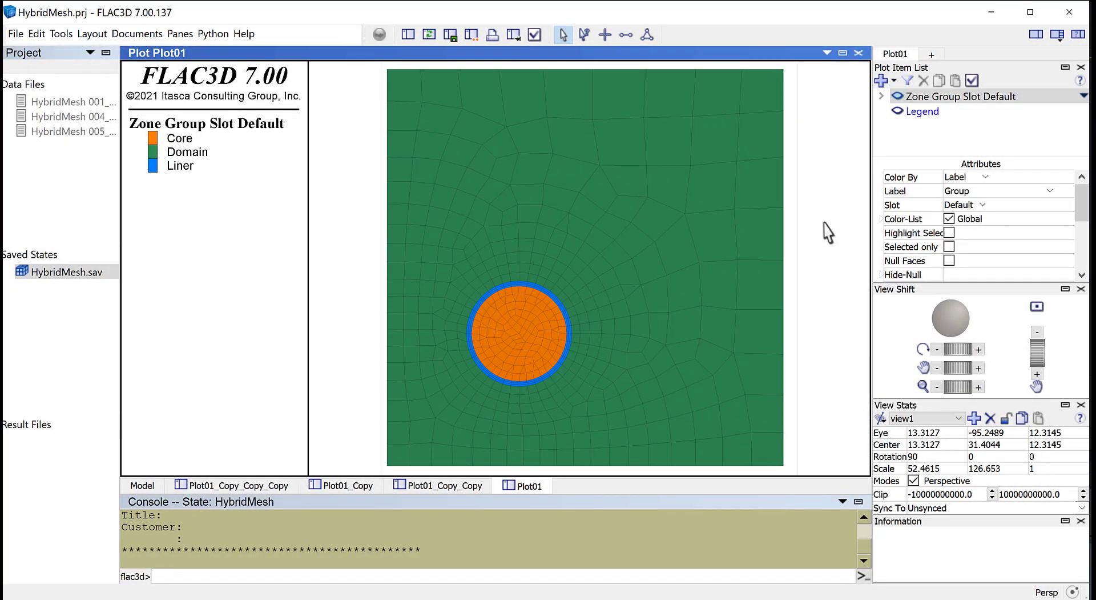
- Examine the cutaway plots Plot01_Copy_Copy and Plot01_Copy, inspecting the core, liner and domain zones along the tunnel from above
left_click(399, 487)
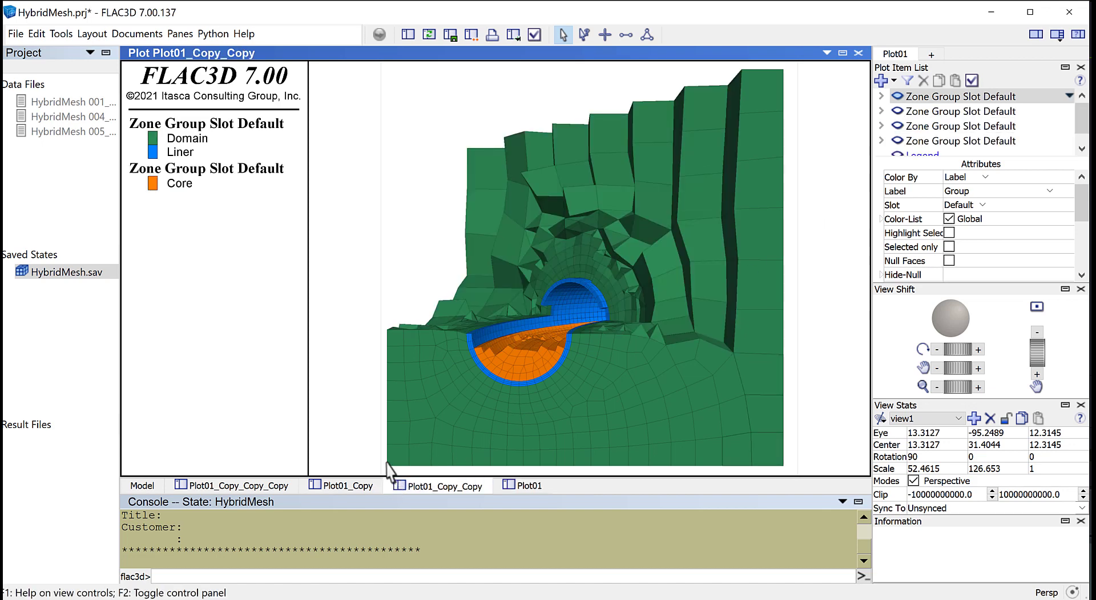
left_click_drag(387, 471, 423, 476)
left_click(357, 486)
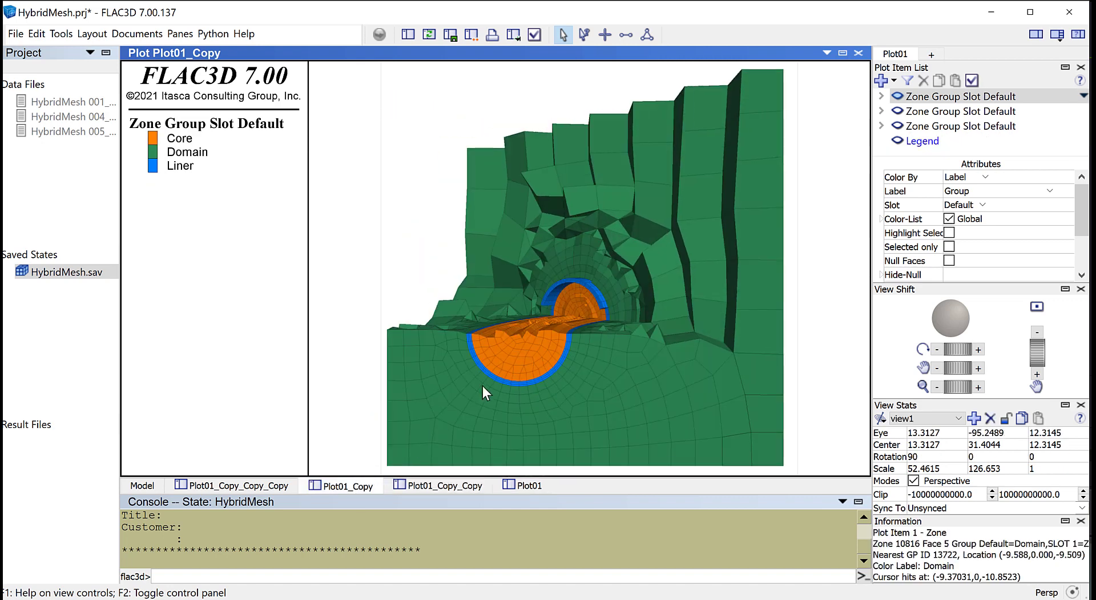
scroll(617, 297, "up", 3)
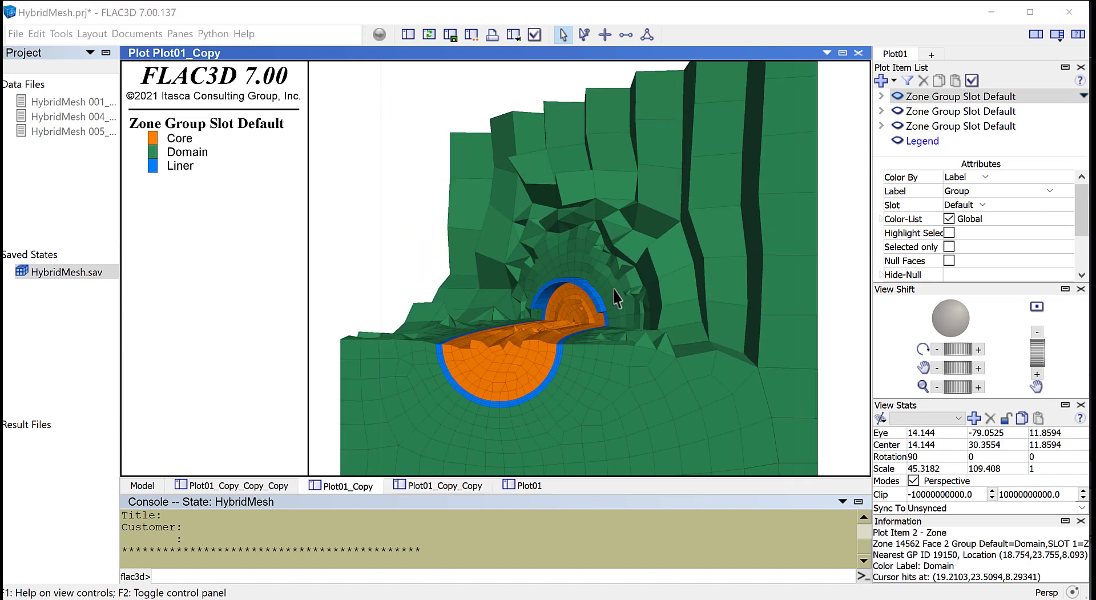
scroll(614, 295, "up", 4)
scroll(405, 358, "up", 2)
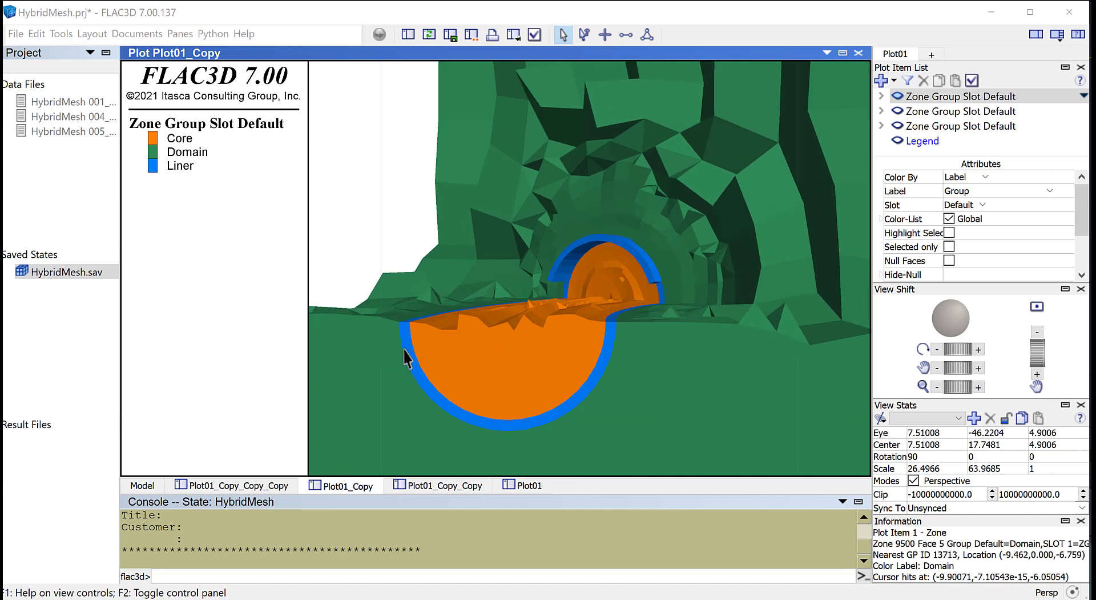
right_click_drag(404, 348, 429, 373)
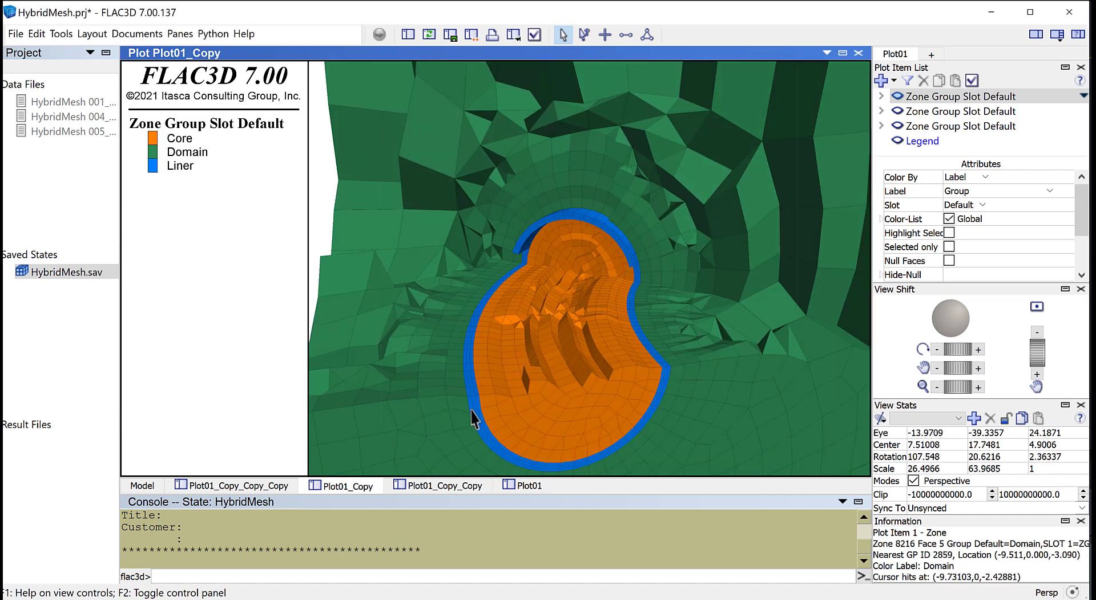
right_click_drag(472, 410, 477, 413)
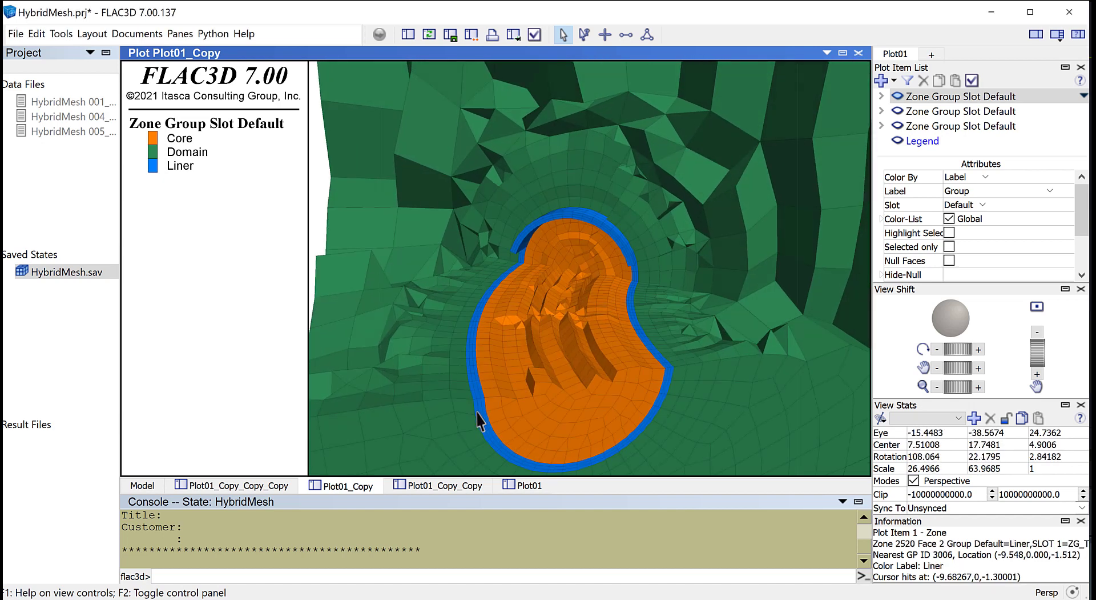
- Examine the exposed core and liner in the cutaway plot Plot01_Copy_Copy_Copy from both sides of the tunnel
left_click(286, 490)
right_click_drag(403, 421, 558, 433)
scroll(593, 343, "up", 5)
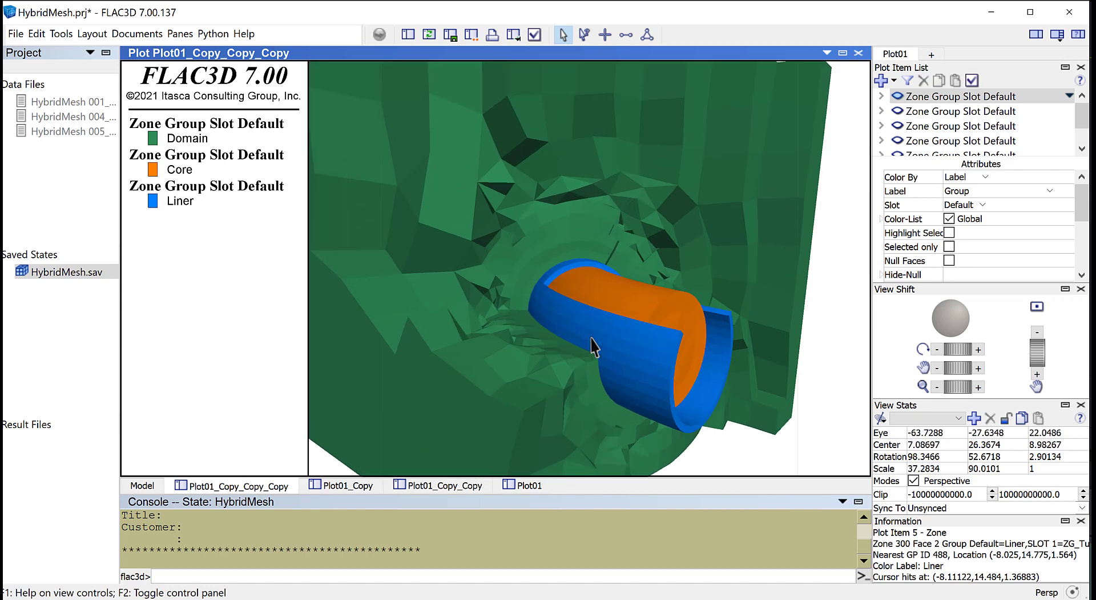
right_click_drag(592, 343, 336, 345)
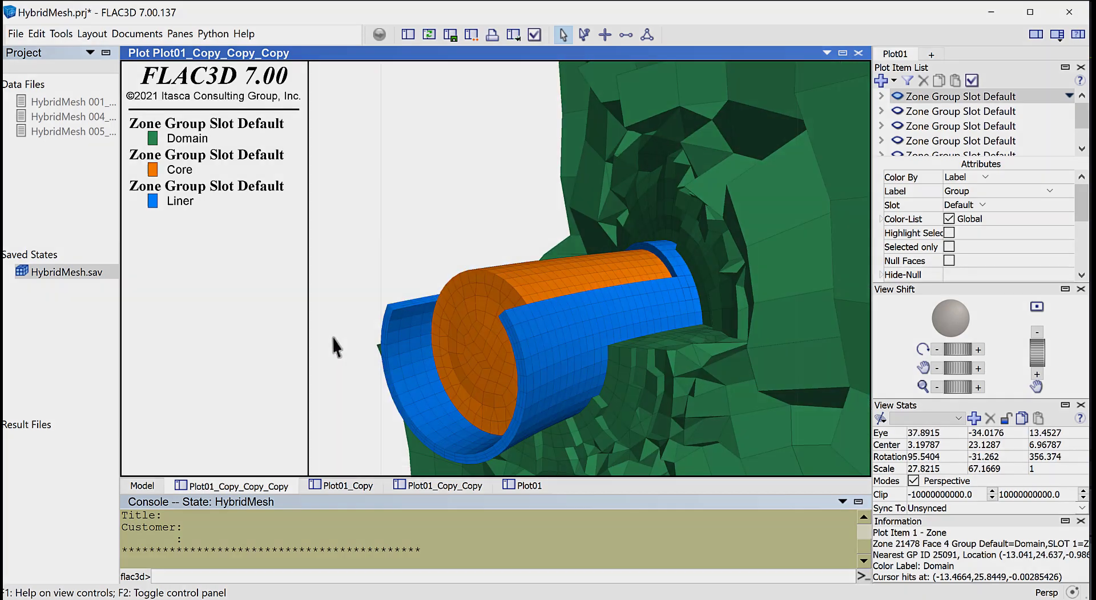